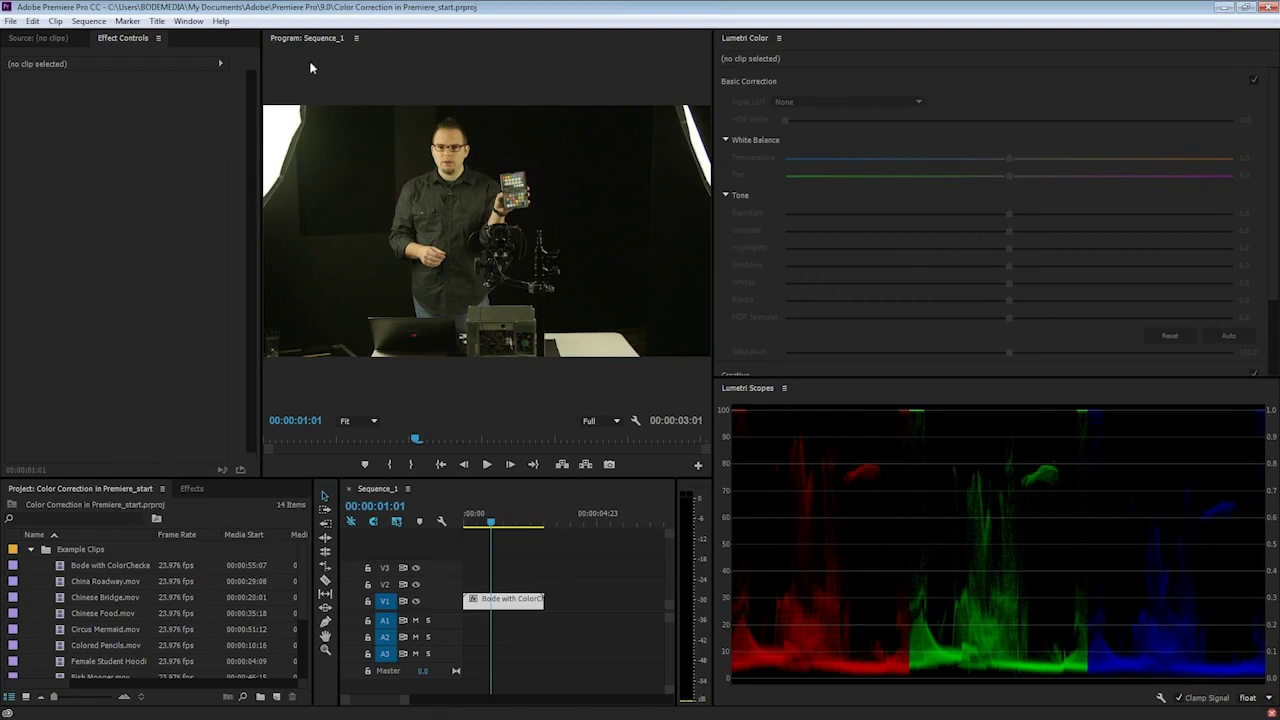
{"action": "left_click", "coordinate": [188, 21]}
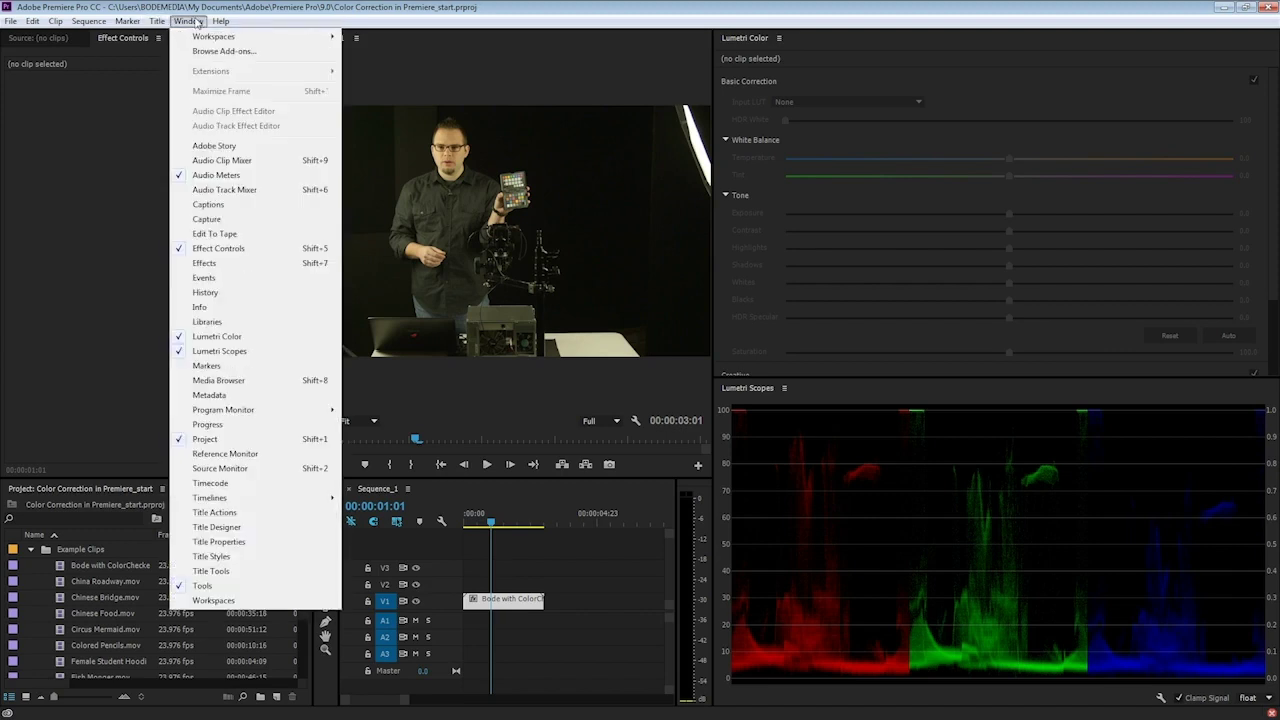
{"action": "mouse_move", "coordinate": [210, 38]}
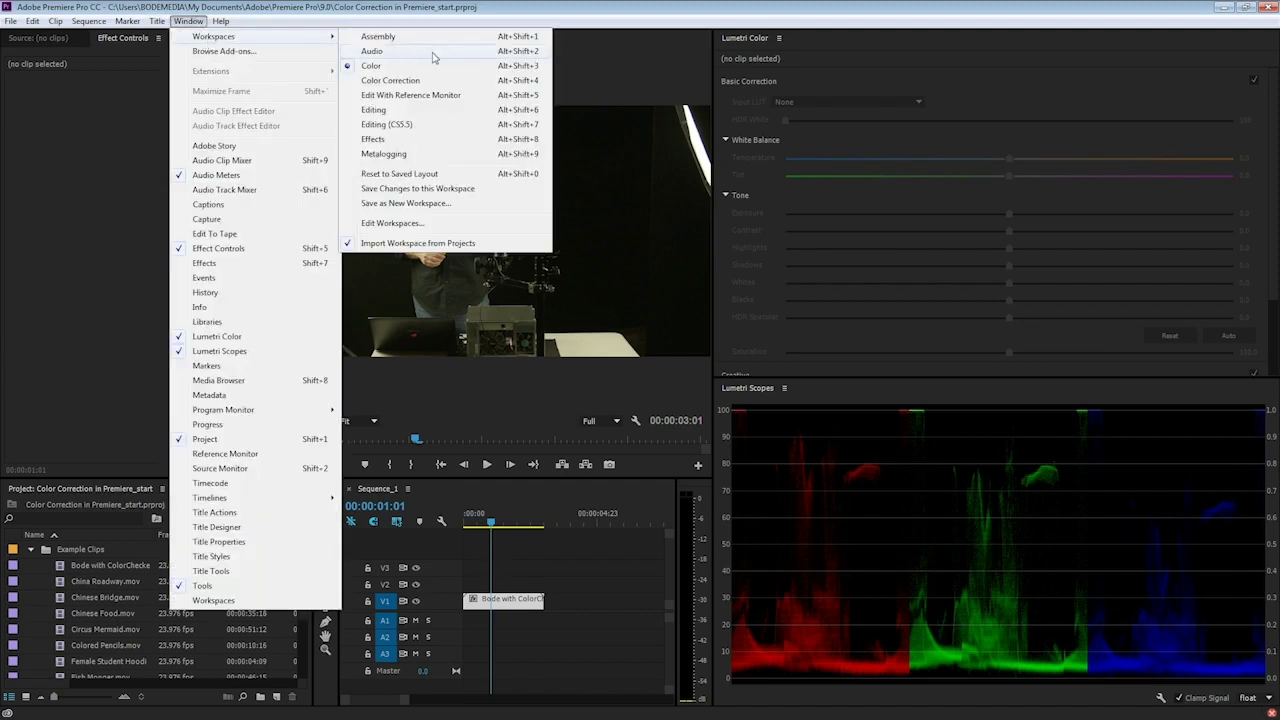
{"action": "left_click", "coordinate": [90, 108]}
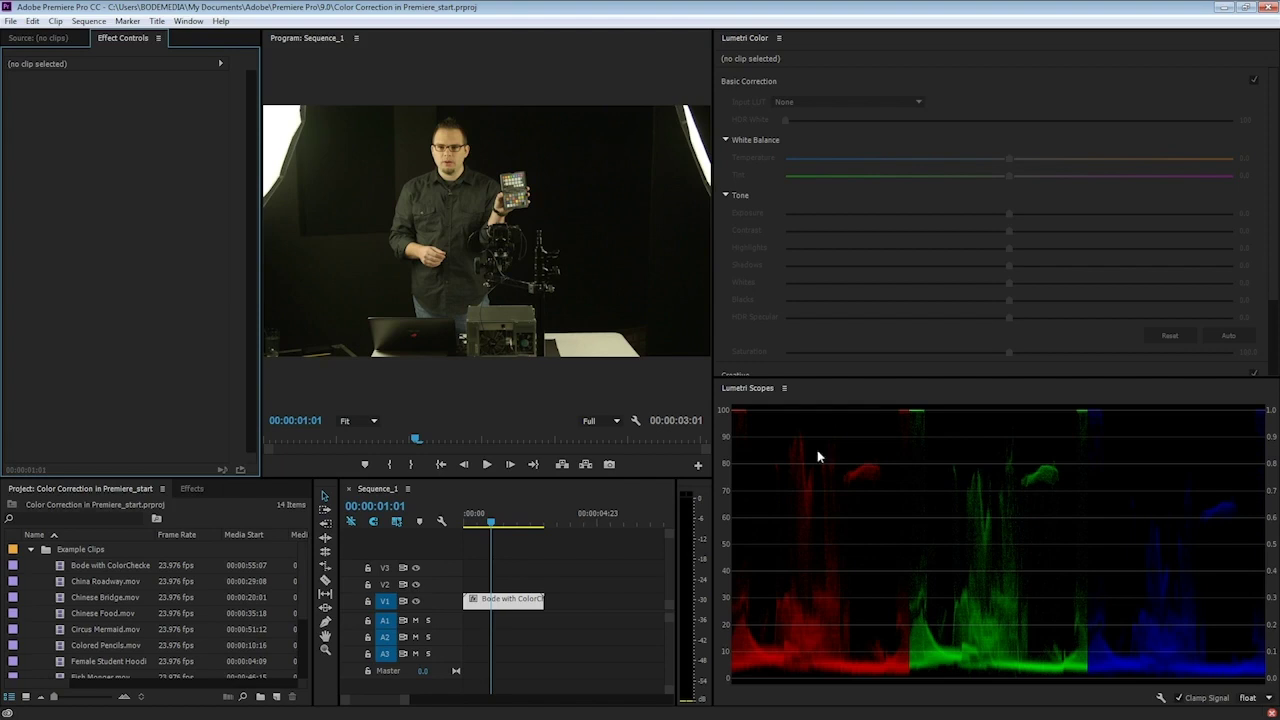
{"action": "left_click", "coordinate": [753, 393]}
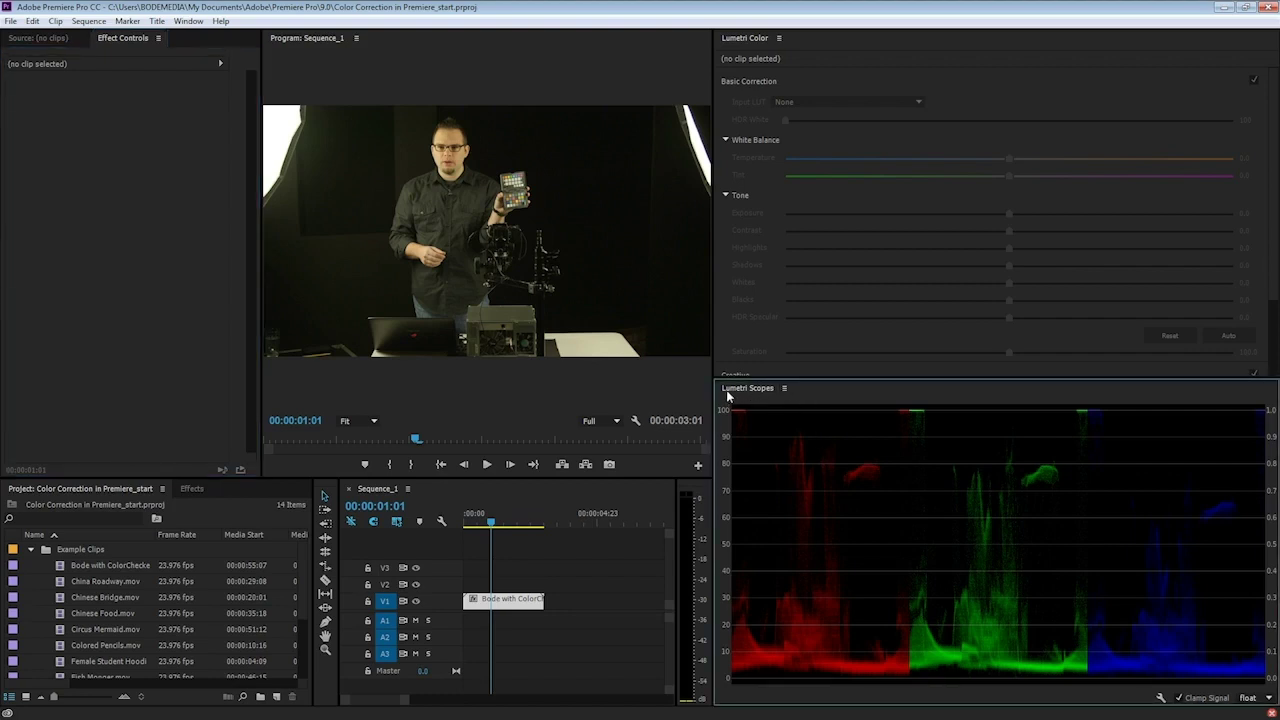
{"action": "right_click", "coordinate": [824, 509]}
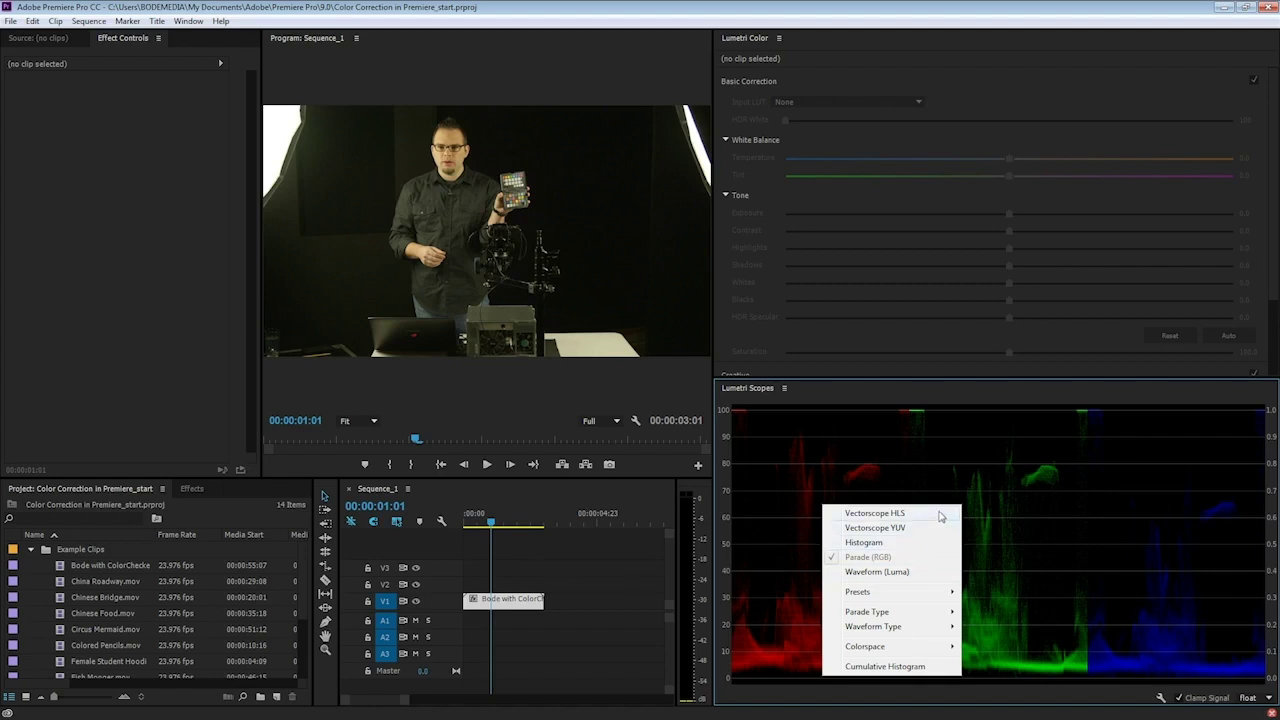
{"action": "left_click", "coordinate": [842, 463]}
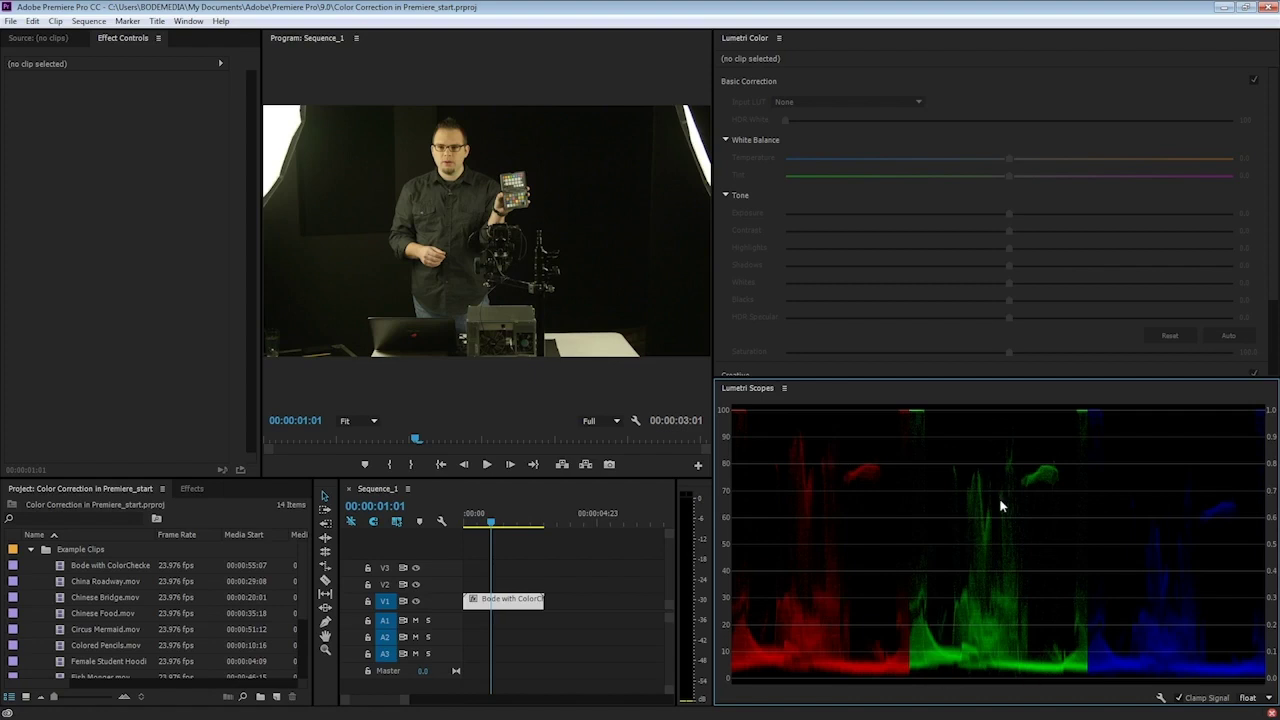
Display the Vectorscope YUV alongside the RGB parade in the scopes, and hide it again
{"action": "right_click", "coordinate": [935, 497]}
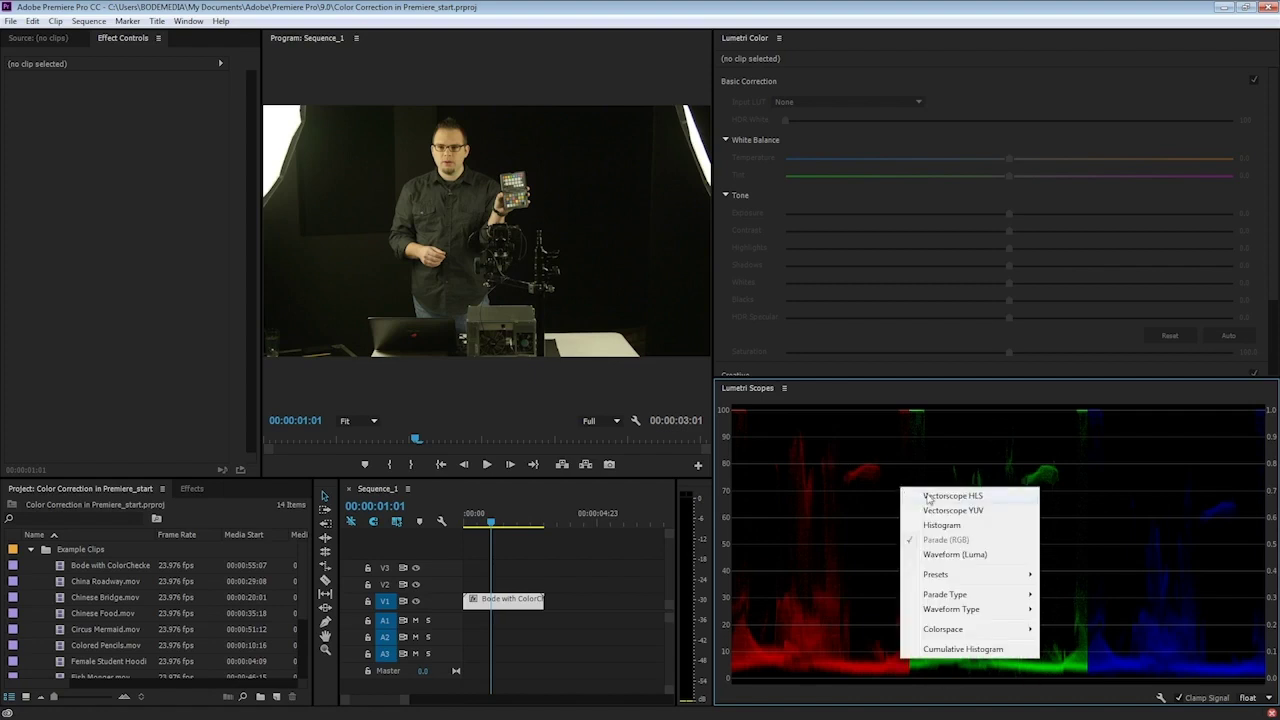
{"action": "left_click", "coordinate": [948, 505]}
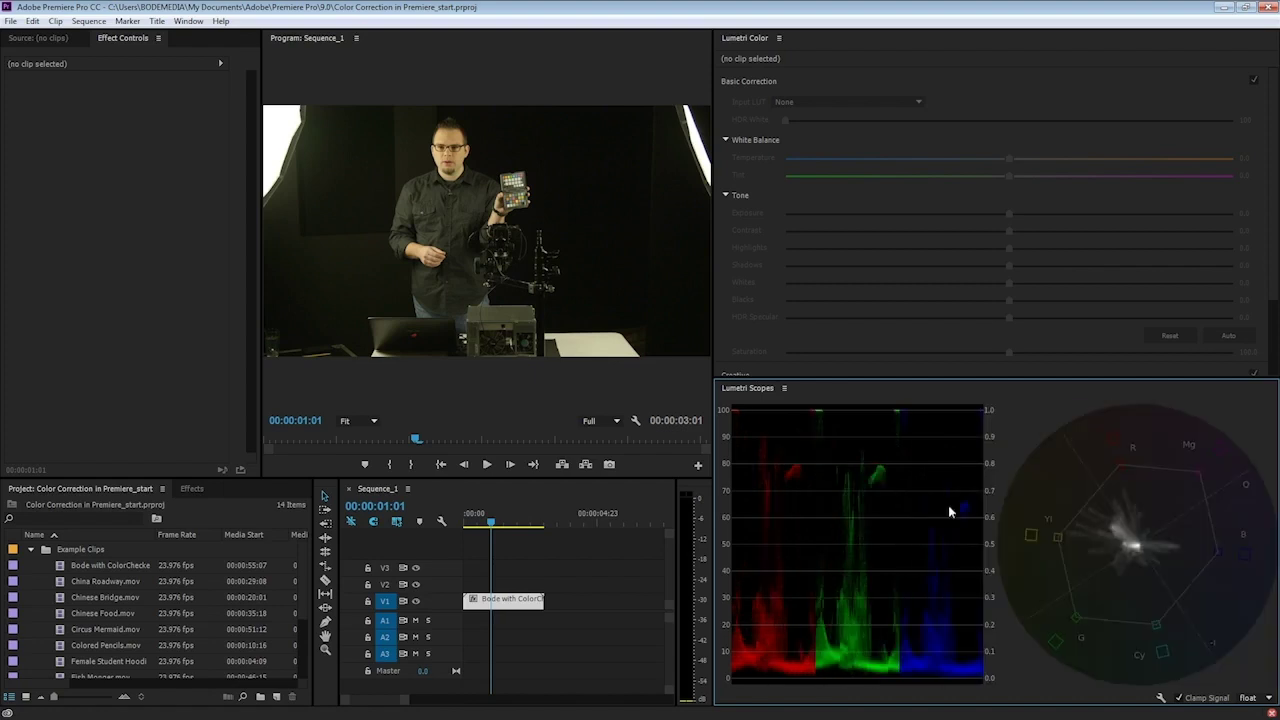
{"action": "right_click", "coordinate": [1095, 548]}
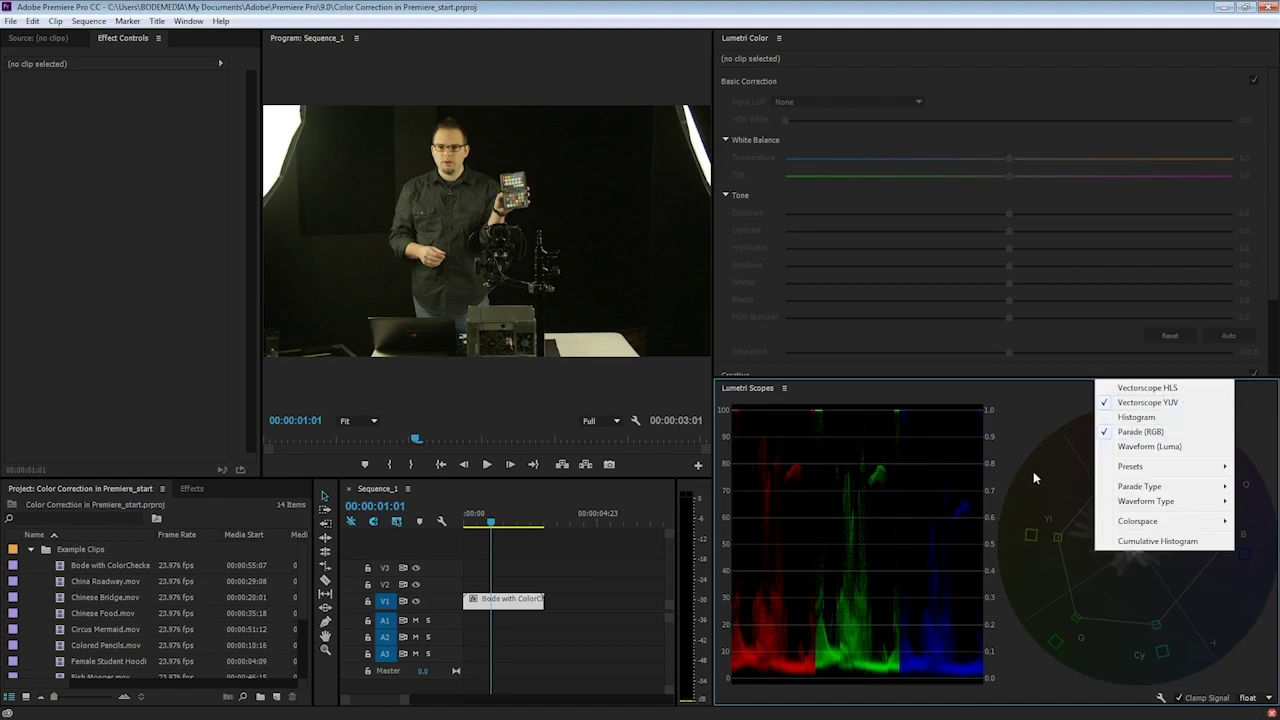
{"action": "left_click", "coordinate": [1010, 447]}
{"action": "right_click", "coordinate": [990, 392]}
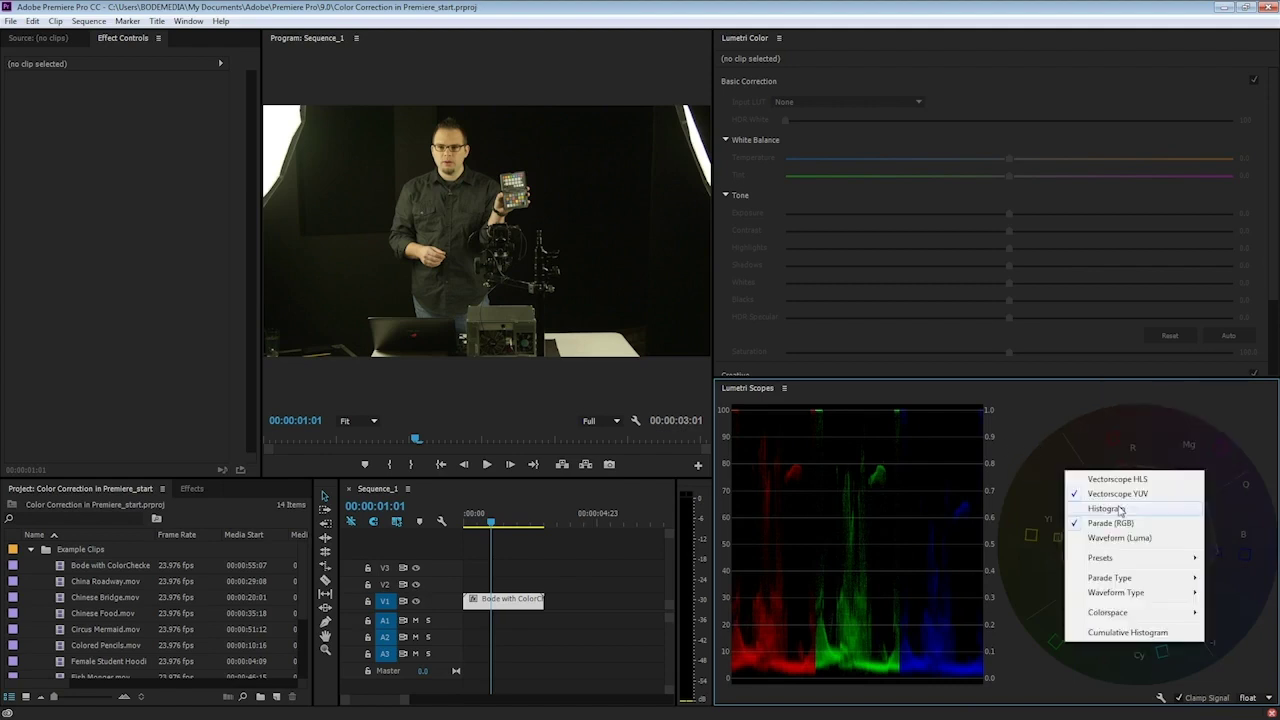
{"action": "left_click", "coordinate": [1040, 401]}
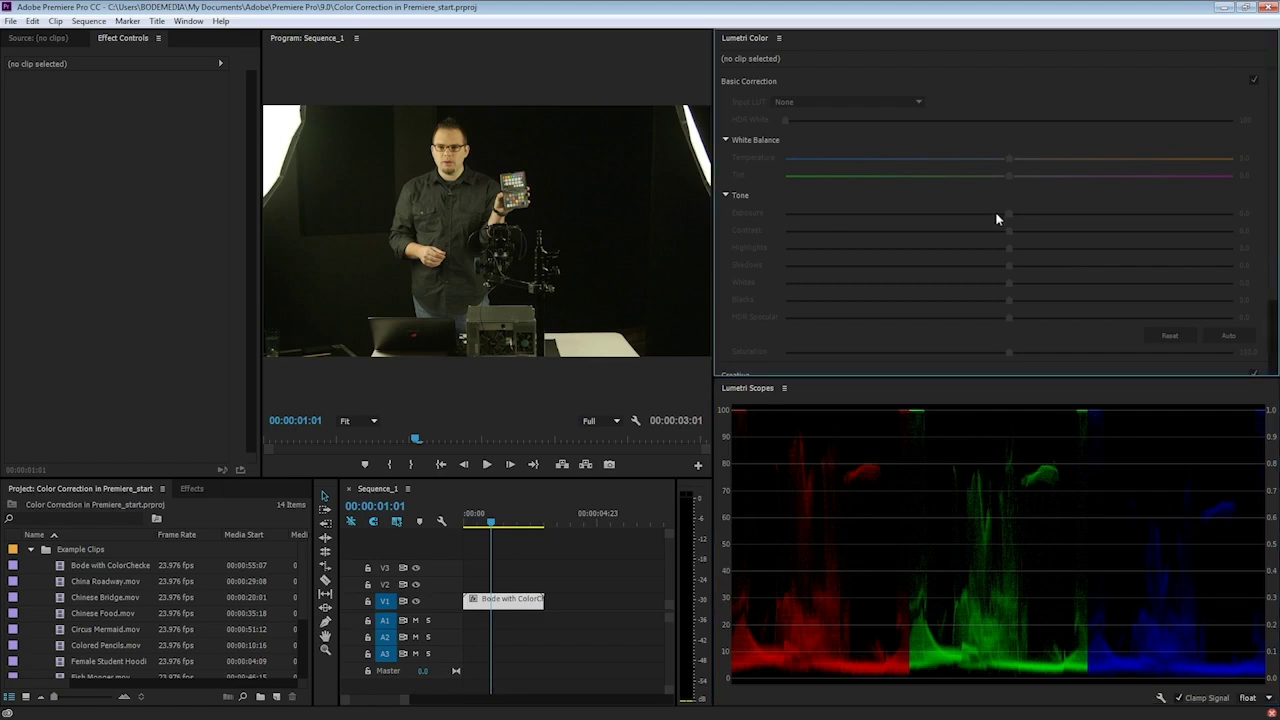
Lower the Exposure of the timeline clip on V1 to -4.3 and reset it to its default
{"action": "left_click", "coordinate": [526, 599]}
{"action": "left_click_drag", "start_coordinate": [1010, 215], "coordinate": [816, 214]}
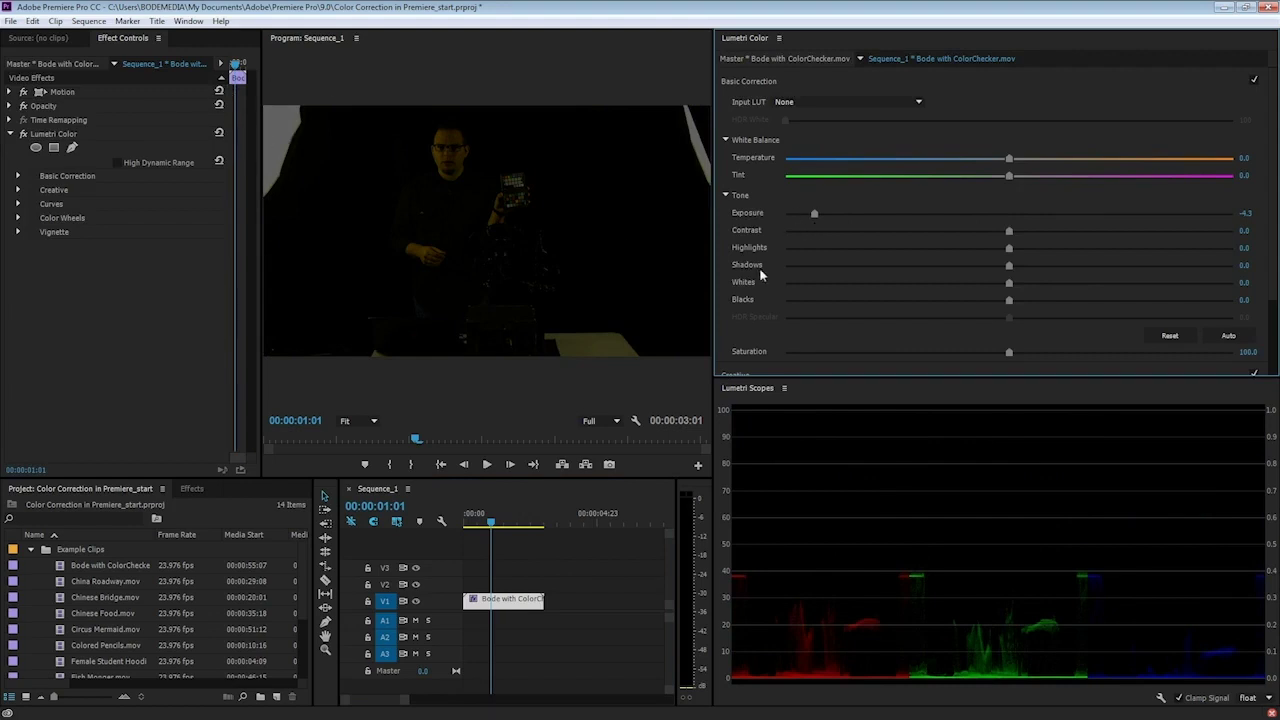
{"action": "double_click", "coordinate": [814, 213]}
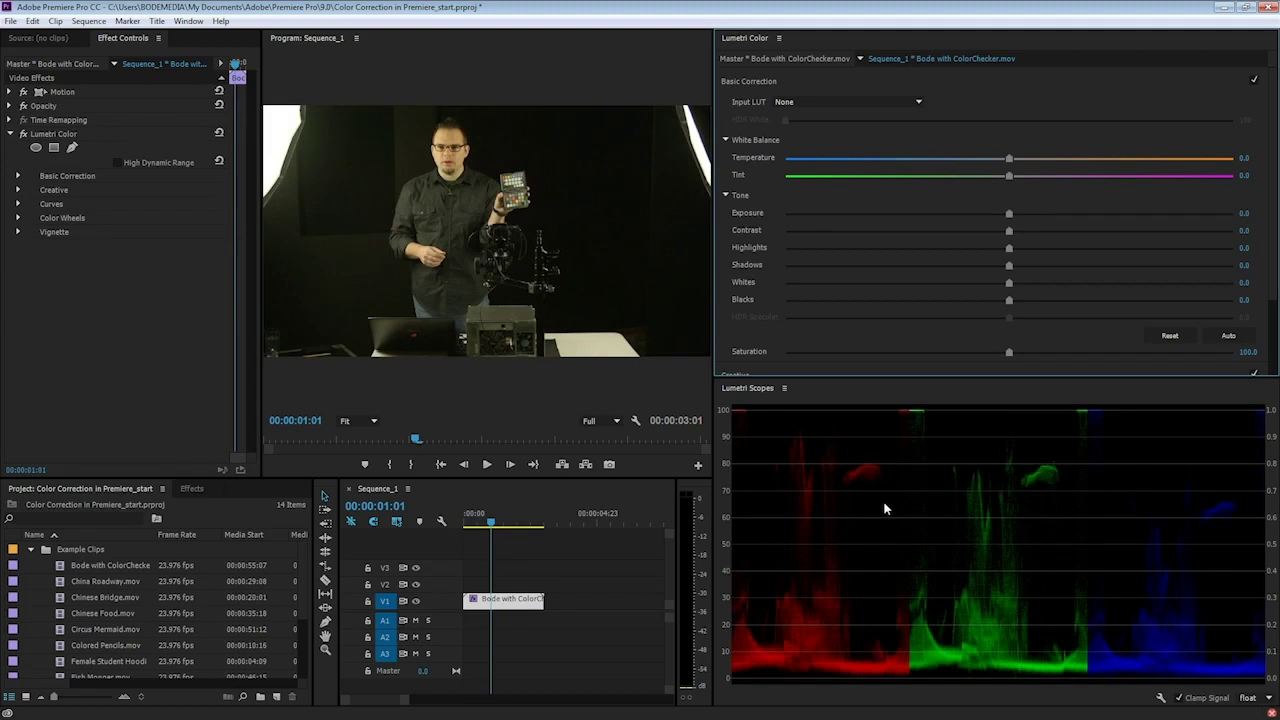
Try the clip's white balance Temperature at -100 and 100, and undo the changes
{"action": "left_click_drag", "start_coordinate": [1012, 158], "coordinate": [812, 160]}
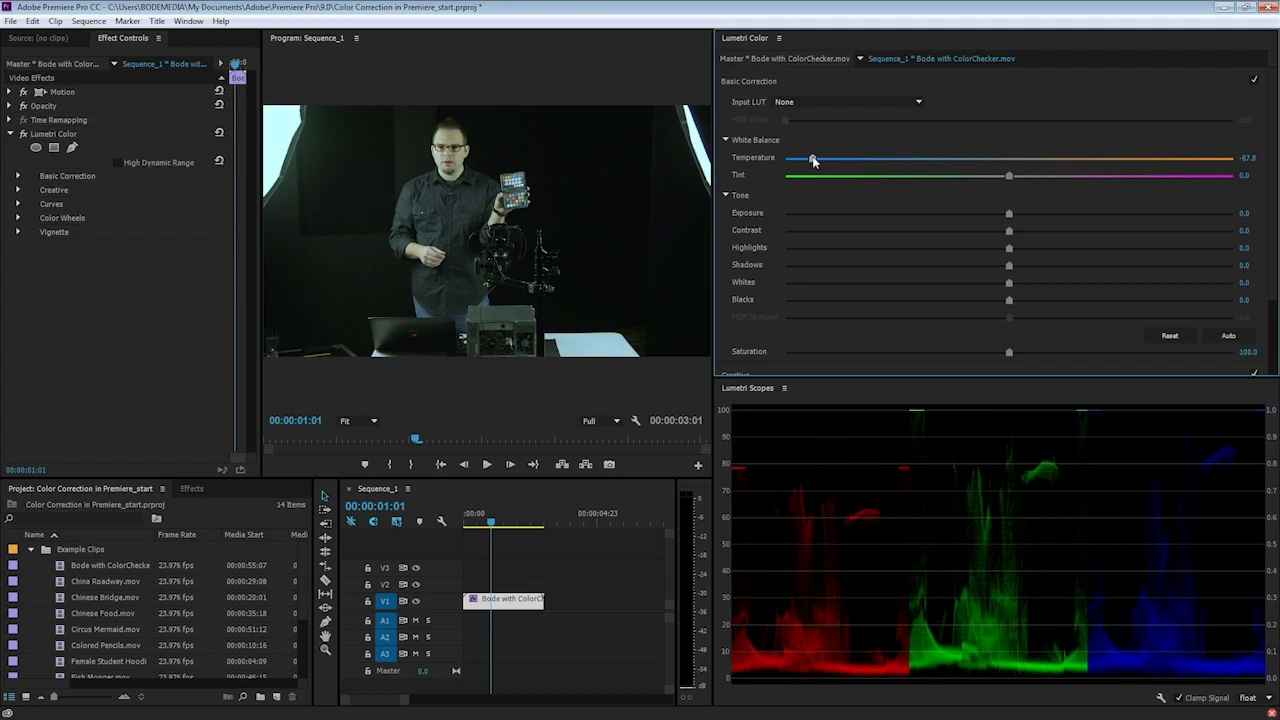
{"action": "left_click_drag", "start_coordinate": [812, 160], "coordinate": [682, 170]}
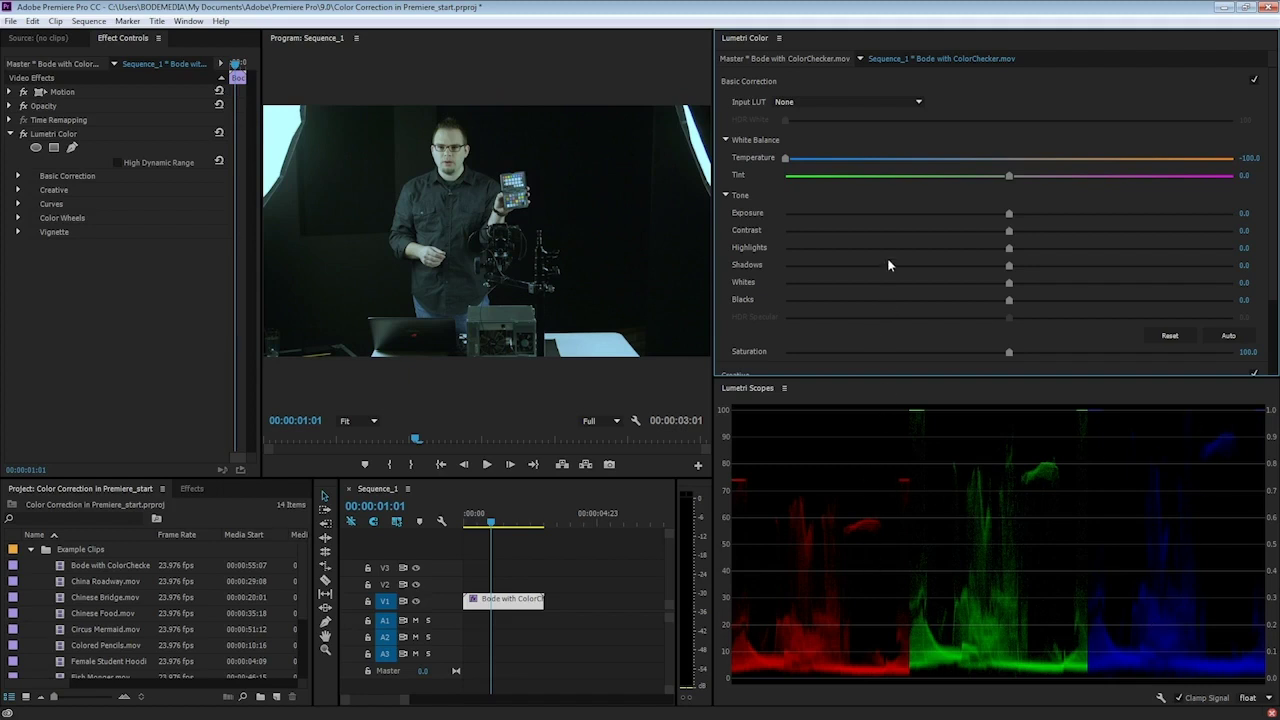
{"action": "left_click_drag", "start_coordinate": [787, 160], "coordinate": [1236, 174]}
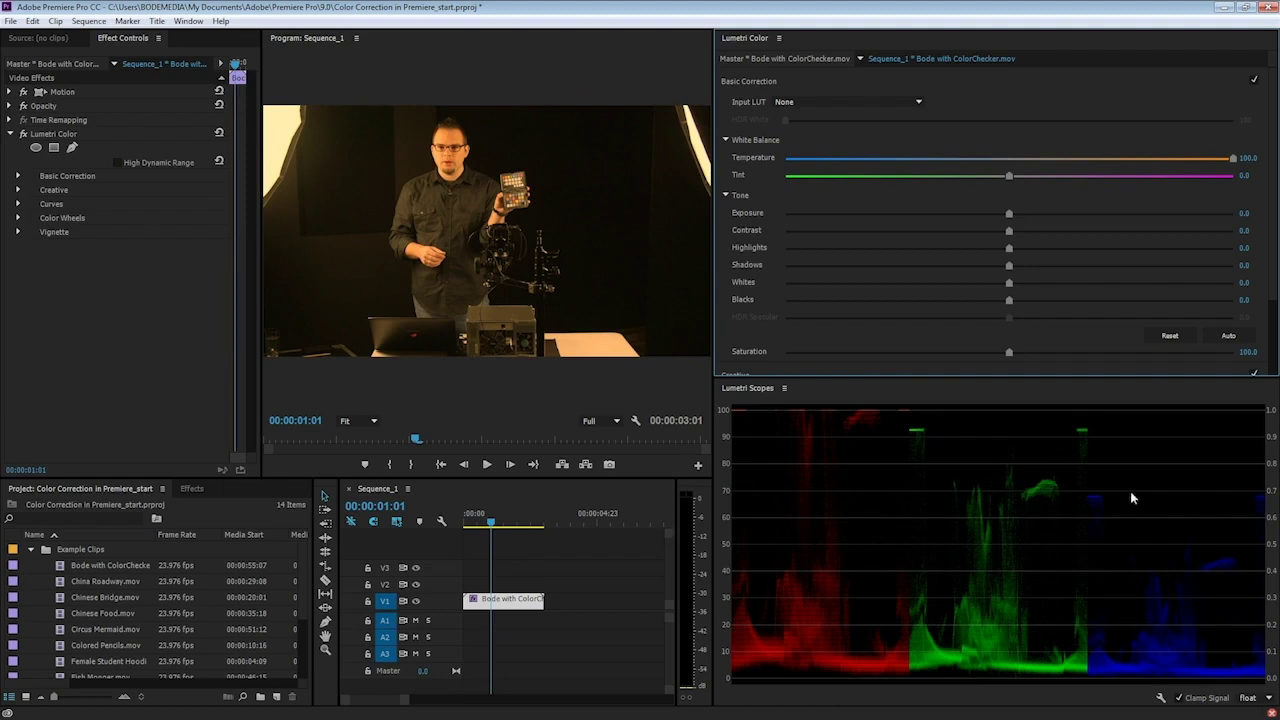
{"action": "key", "text": "ctrl+z"}
Try the clip's white balance Tint at -100 and 100, and reset it to its default
{"action": "left_click_drag", "start_coordinate": [1009, 176], "coordinate": [737, 165]}
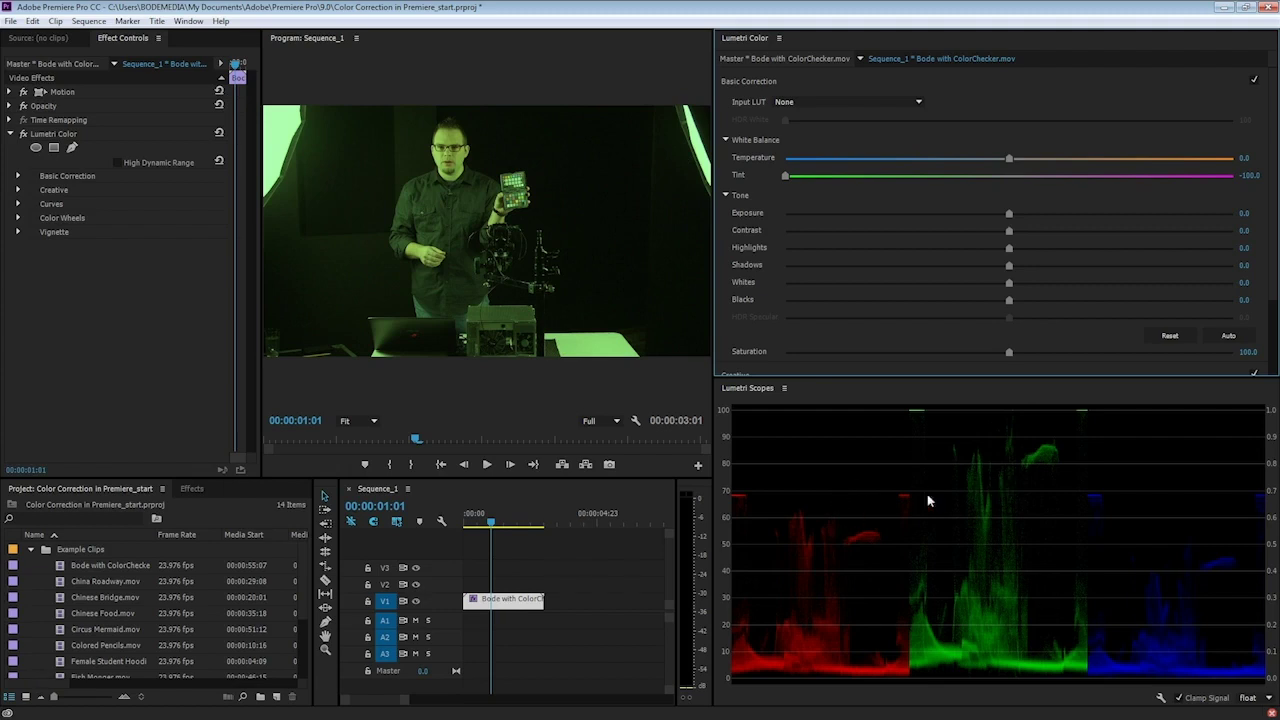
{"action": "left_click_drag", "start_coordinate": [787, 176], "coordinate": [1235, 196]}
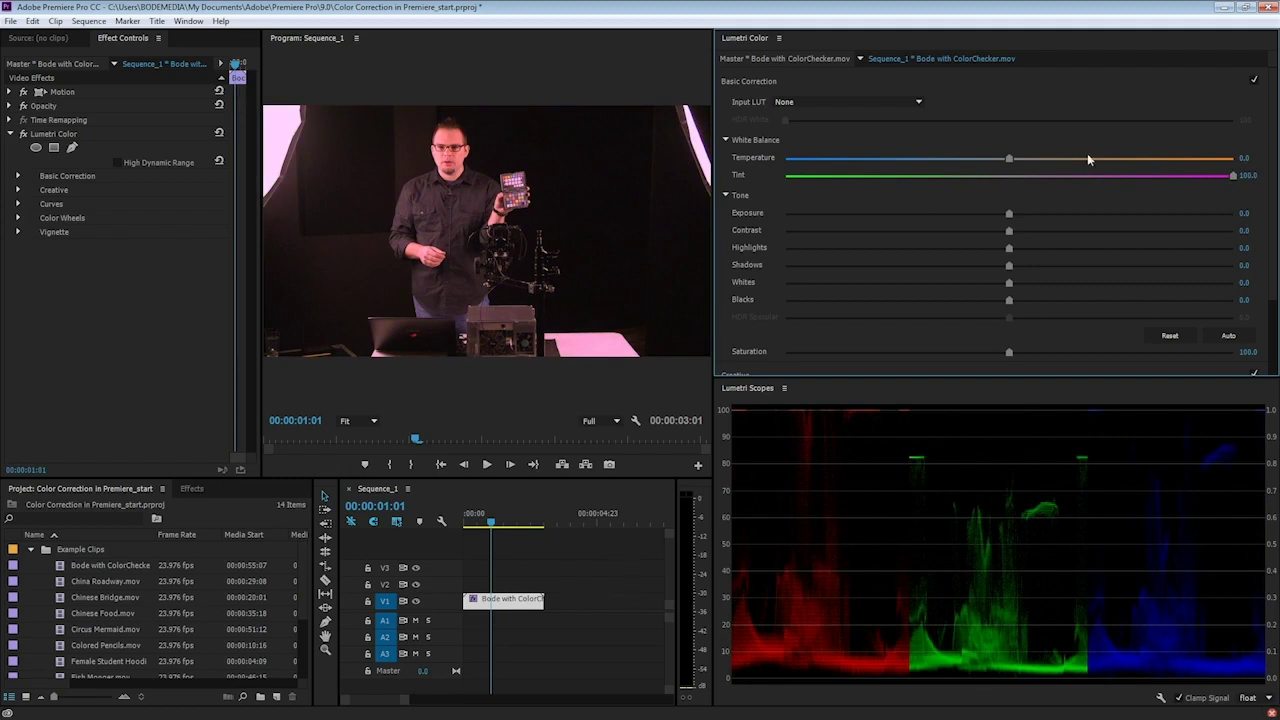
{"action": "double_click", "coordinate": [1231, 176]}
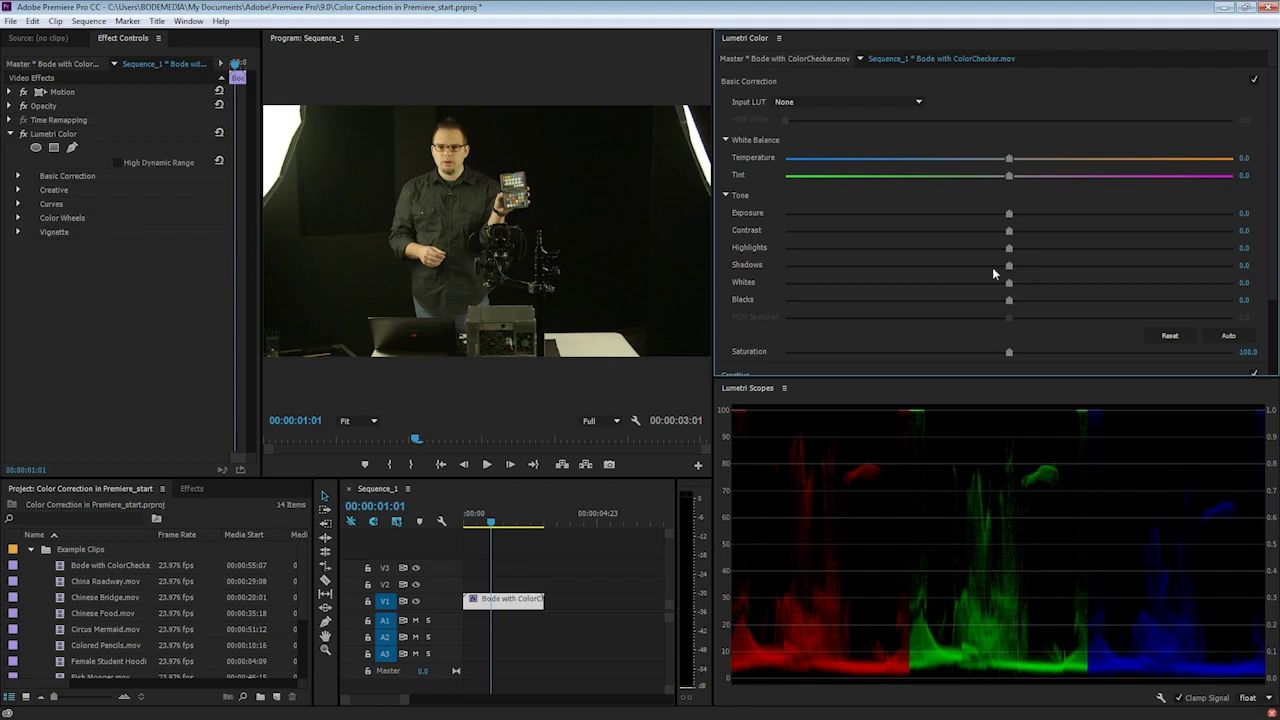
Raise the clip's Exposure to 1.6 and on to 2.0, and reset it to its default
{"action": "left_click", "coordinate": [1080, 214]}
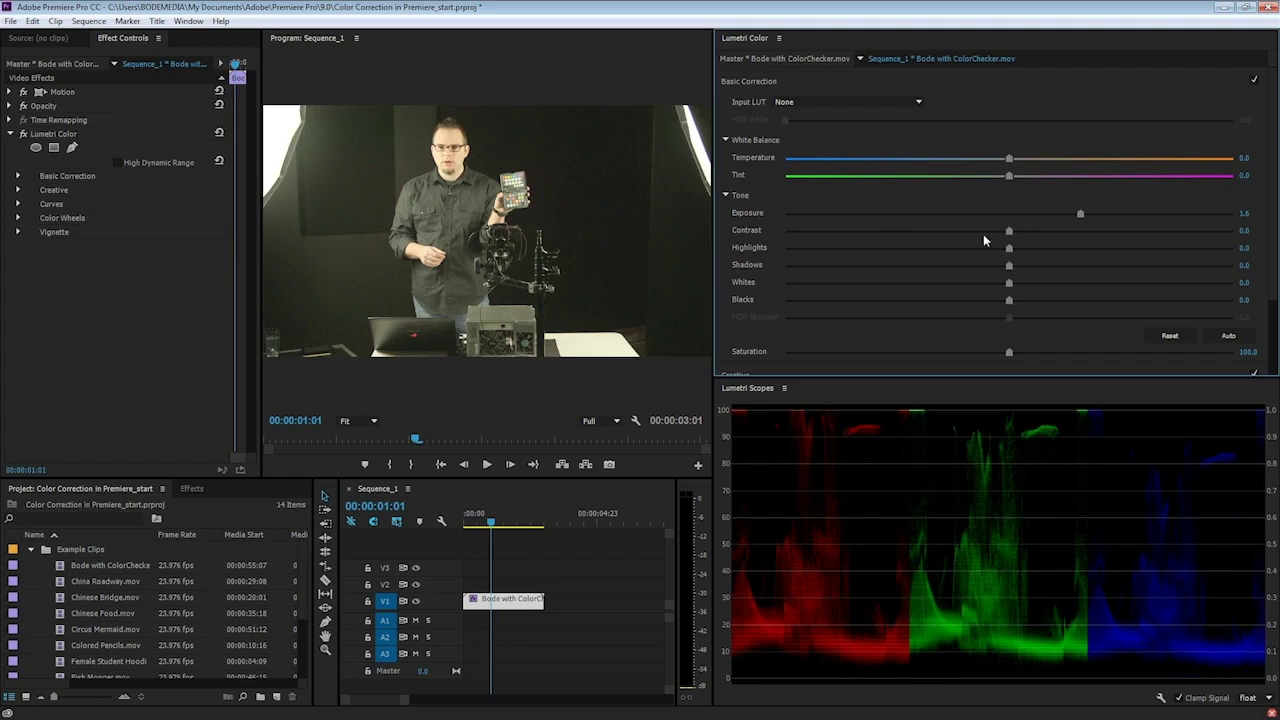
{"action": "mouse_move", "coordinate": [1081, 215]}
{"action": "left_mouse_down"}
{"action": "mouse_move", "coordinate": [1137, 218]}
{"action": "mouse_move", "coordinate": [1097, 216]}
{"action": "left_mouse_up"}
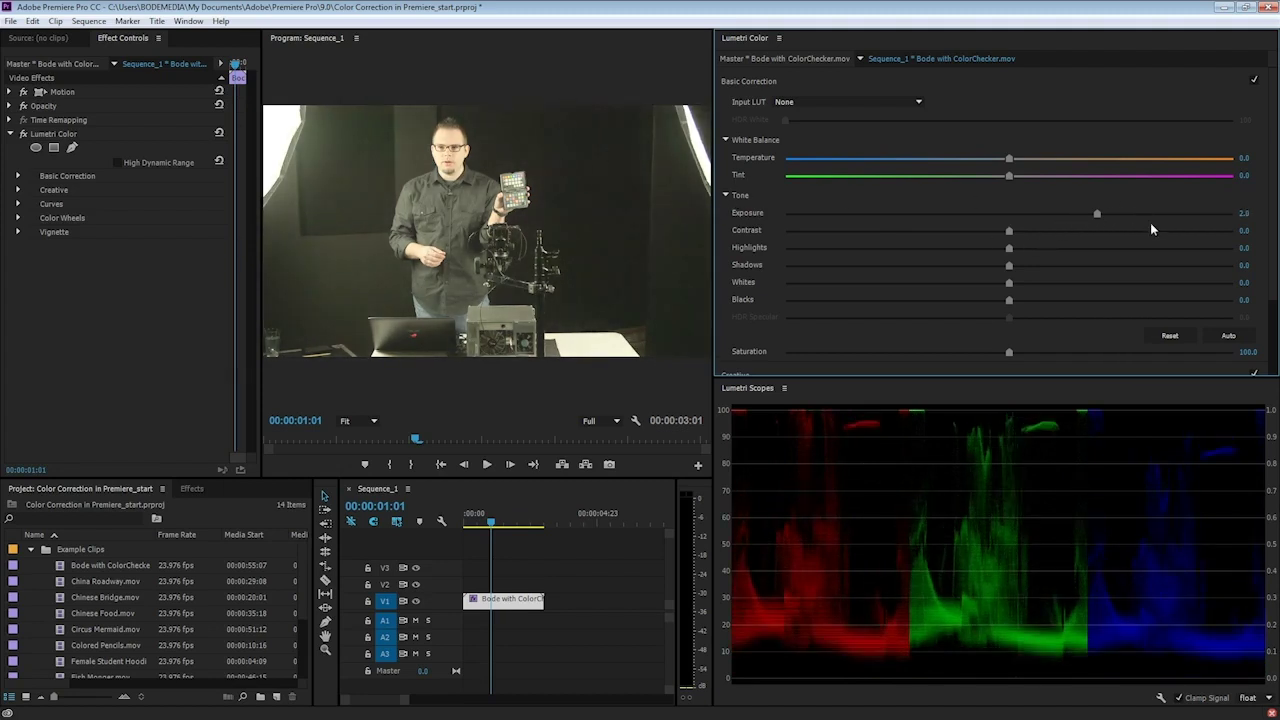
{"action": "double_click", "coordinate": [1097, 214]}
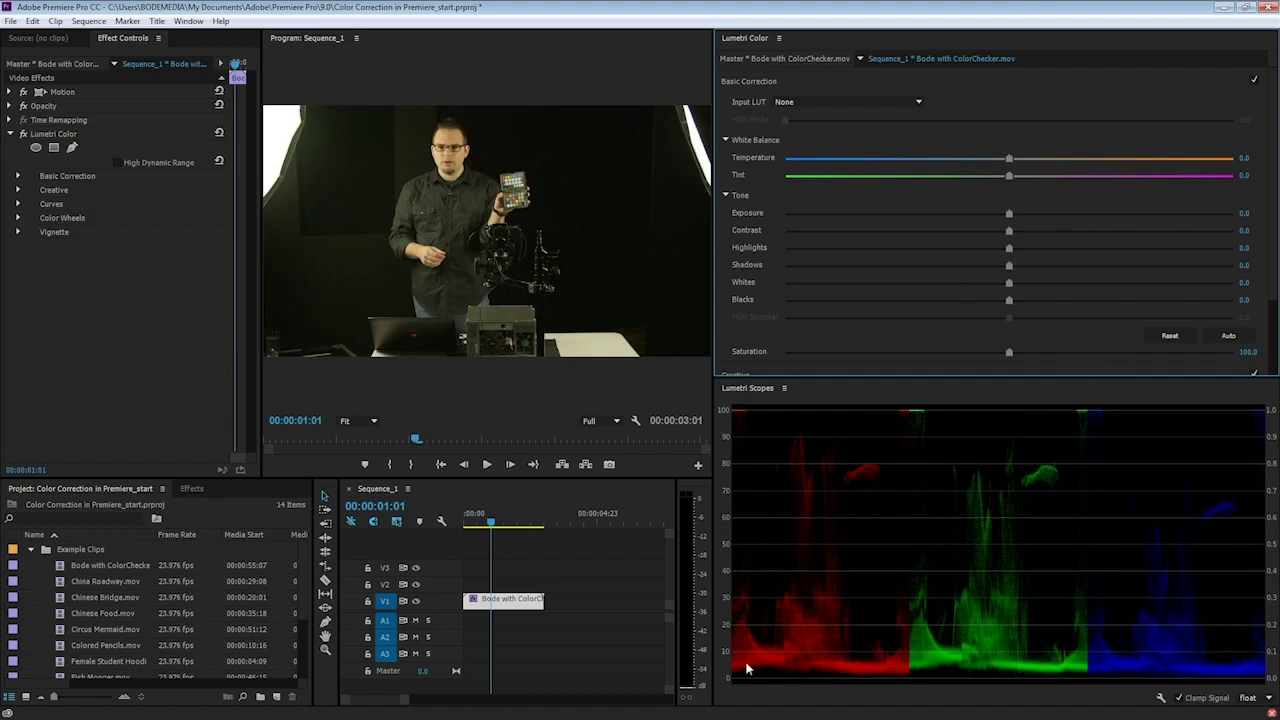
Switch the scopes display from the RGB parade to the Vectorscope YUV
{"action": "right_click", "coordinate": [908, 508]}
{"action": "left_click", "coordinate": [937, 533]}
{"action": "right_click", "coordinate": [901, 523]}
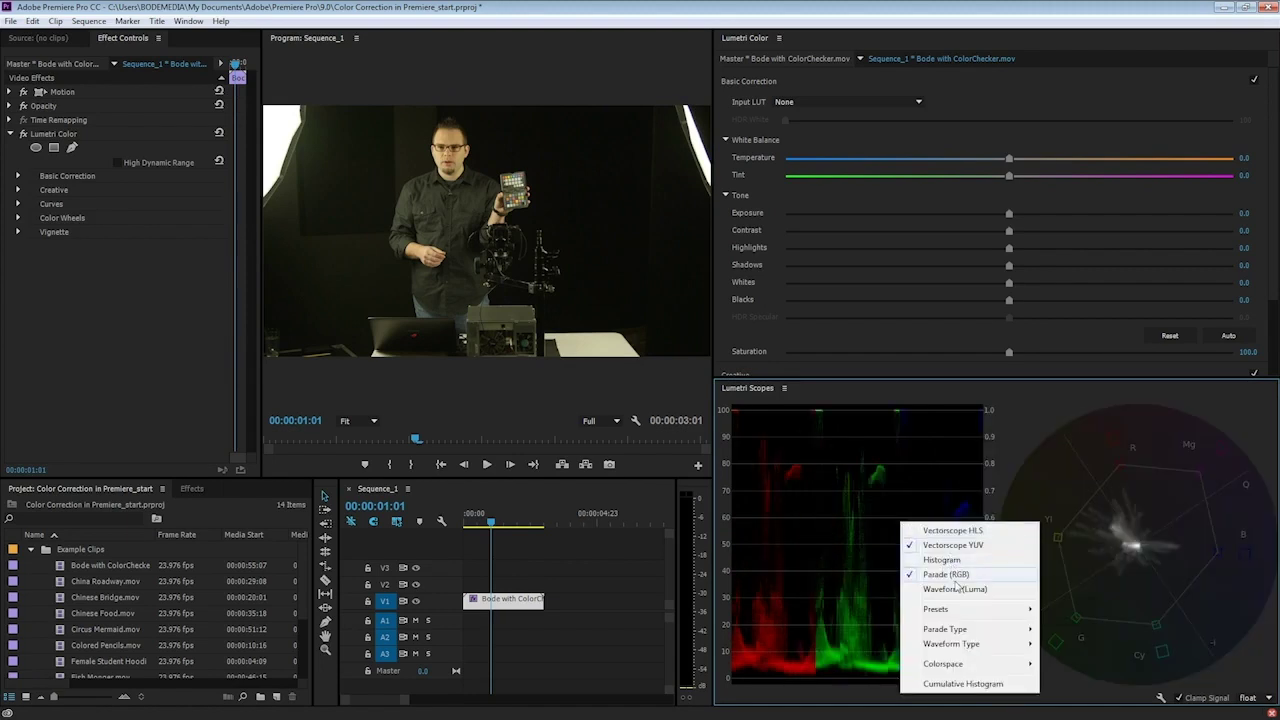
{"action": "left_click", "coordinate": [945, 574]}
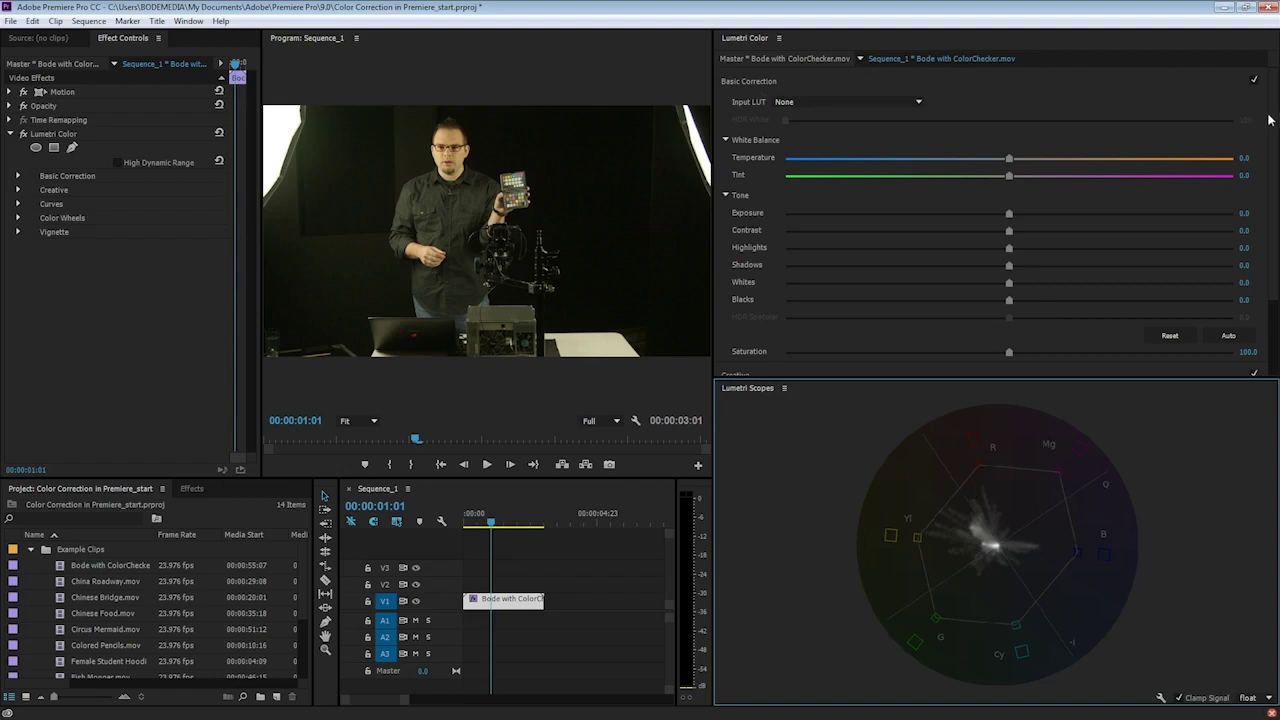
Show the Color Wheels section of Lumetri Color and compare its wheels with the vectorscope
{"action": "left_click_drag", "start_coordinate": [1272, 120], "coordinate": [1272, 236]}
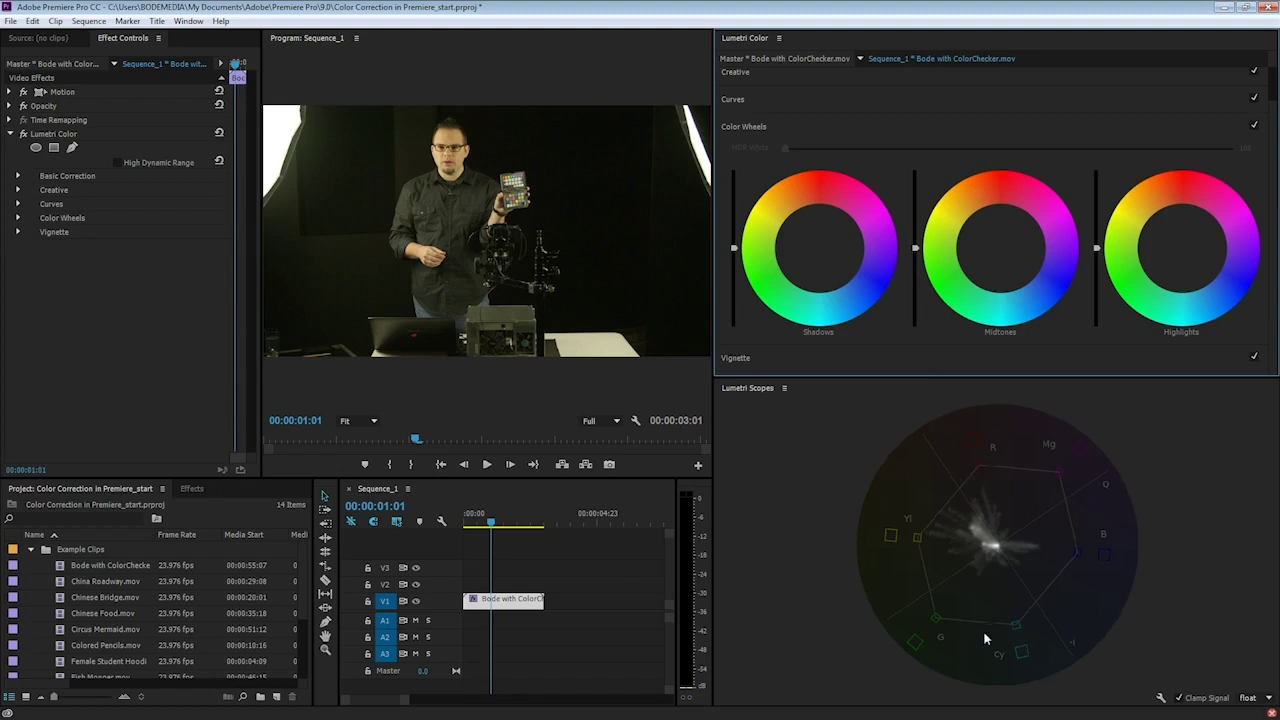
{"action": "left_click", "coordinate": [974, 445]}
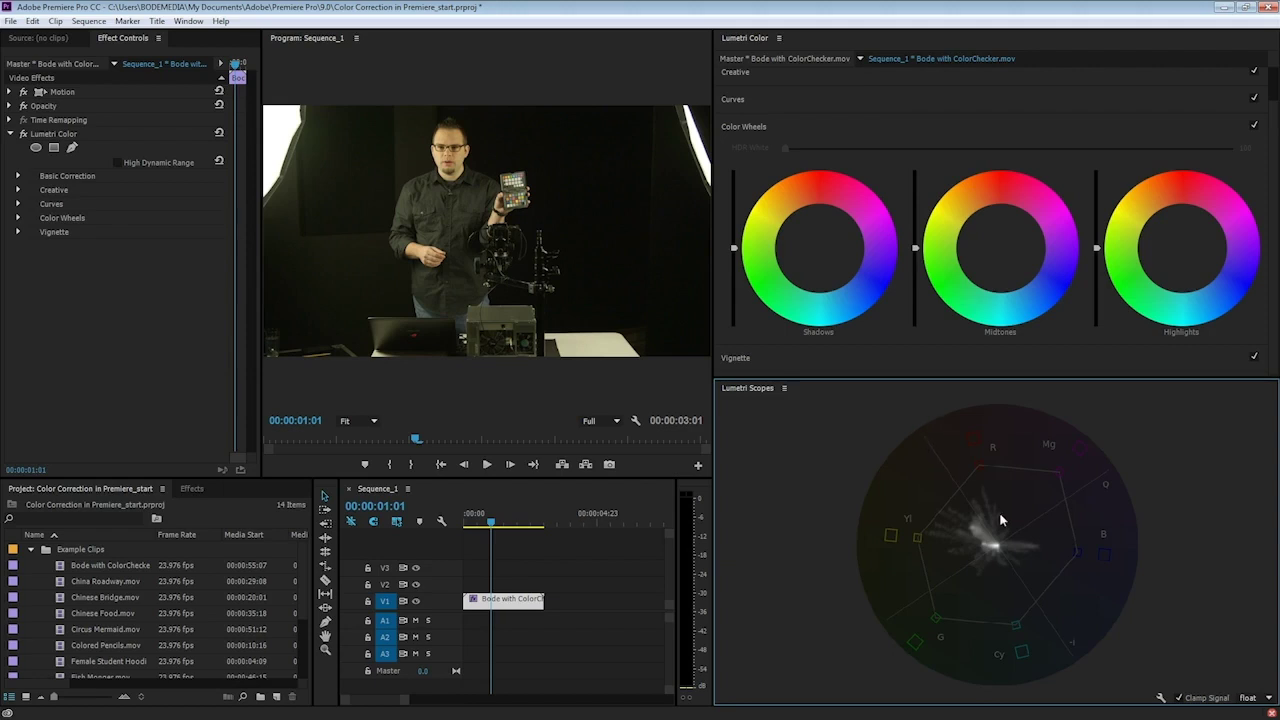
Return to the Basic Correction settings, raise the clip's Saturation to the maximum of 200, and reduce it again
{"action": "left_click", "coordinate": [887, 82]}
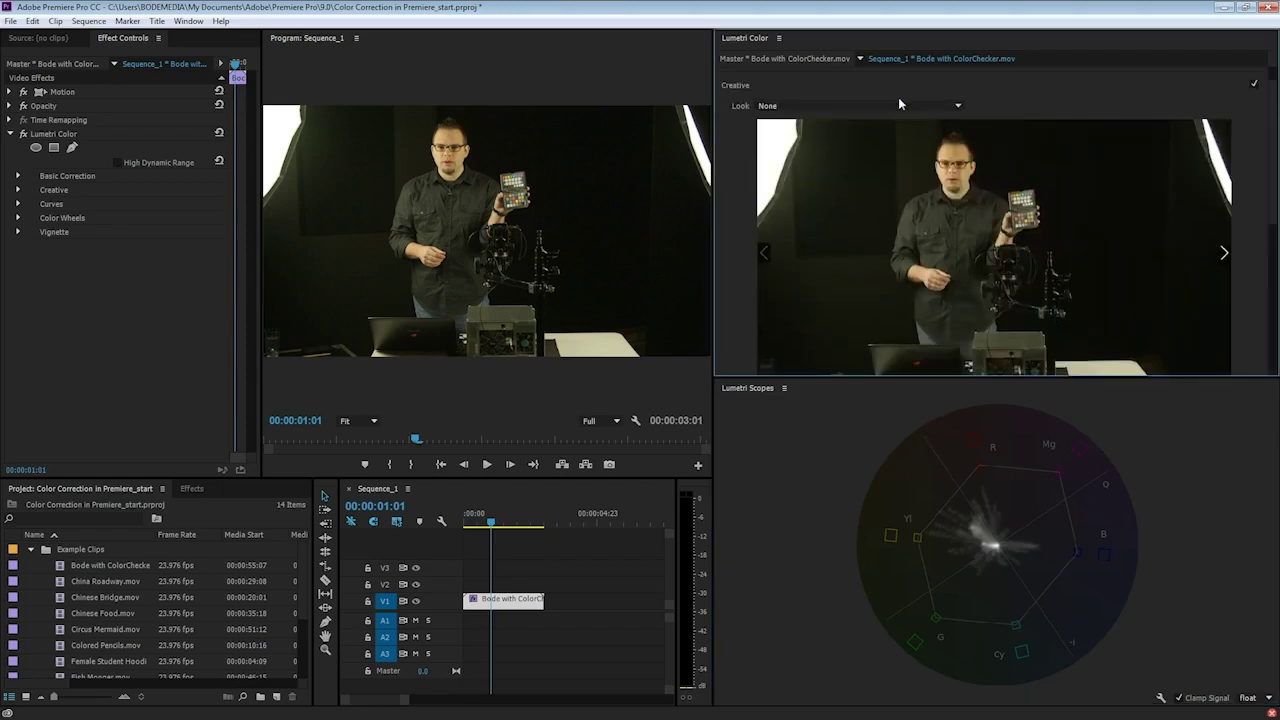
{"action": "left_click", "coordinate": [900, 95]}
{"action": "left_click", "coordinate": [921, 85]}
{"action": "left_click_drag", "start_coordinate": [1003, 352], "coordinate": [1236, 376]}
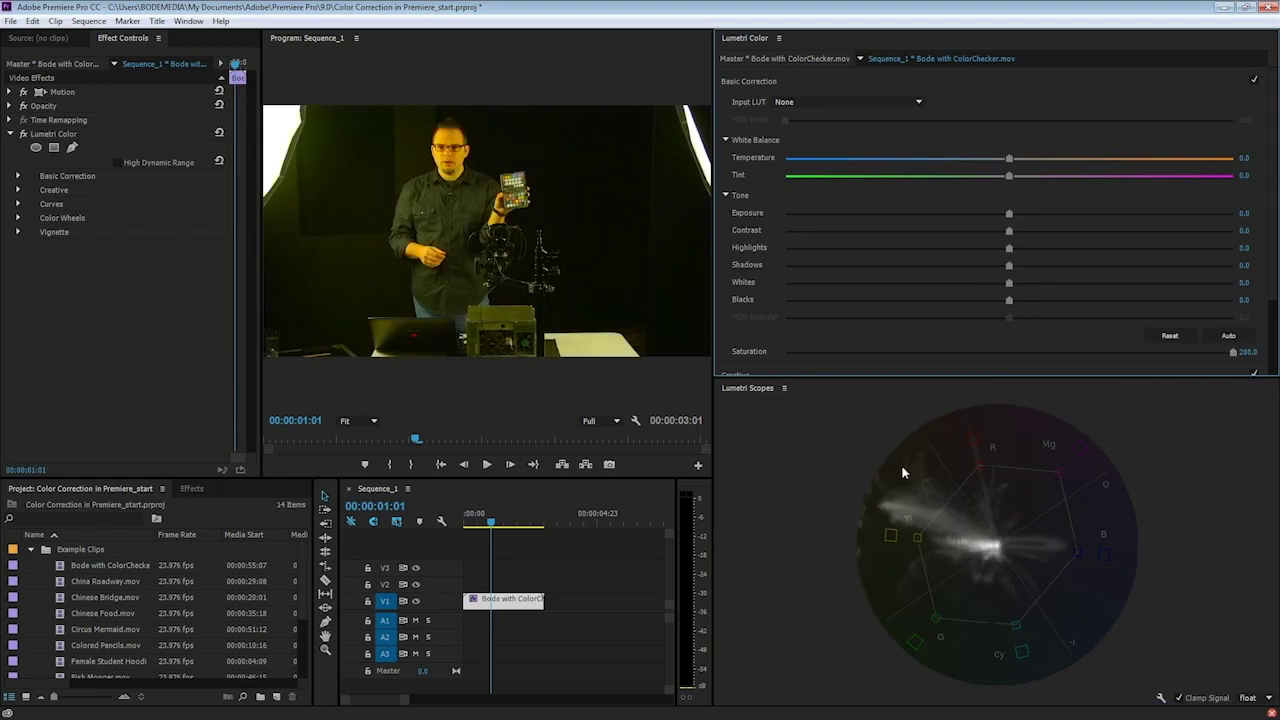
{"action": "left_click_drag", "start_coordinate": [1233, 355], "coordinate": [918, 352]}
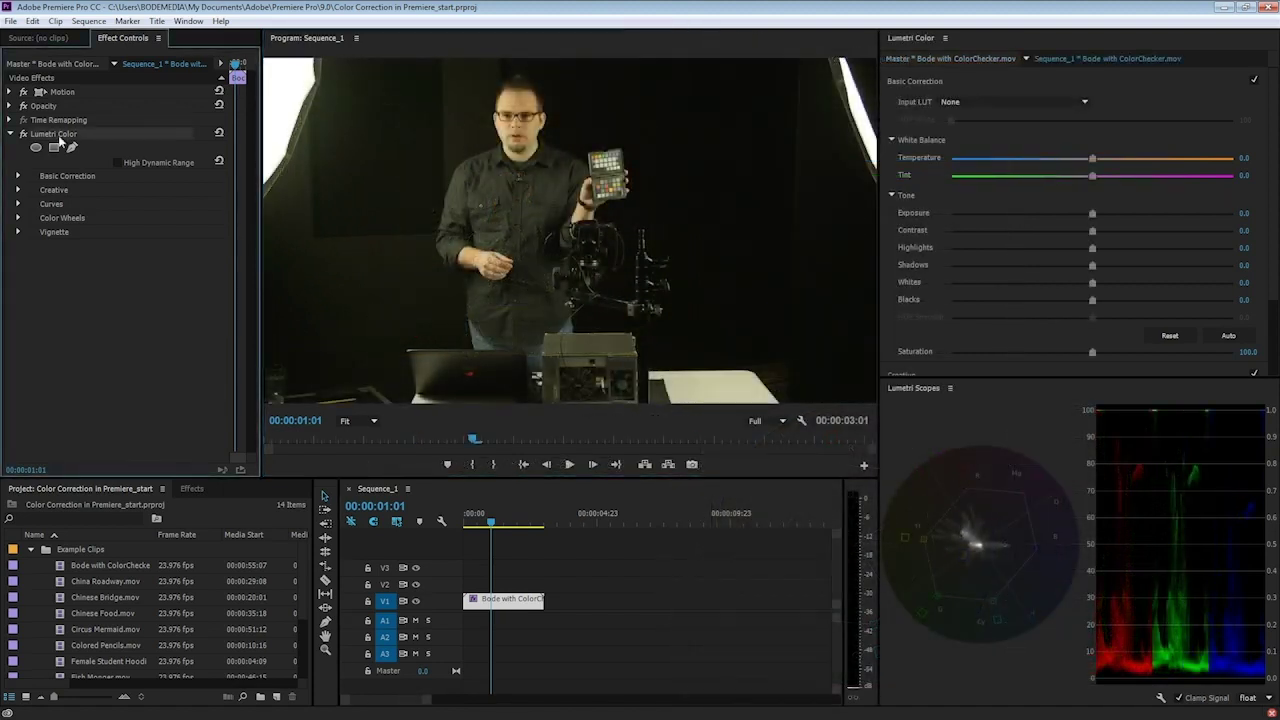
Delete the Lumetri Color effect from the timeline clip and keep the clip selected
{"action": "key", "text": "Delete"}
{"action": "left_click", "coordinate": [495, 605]}
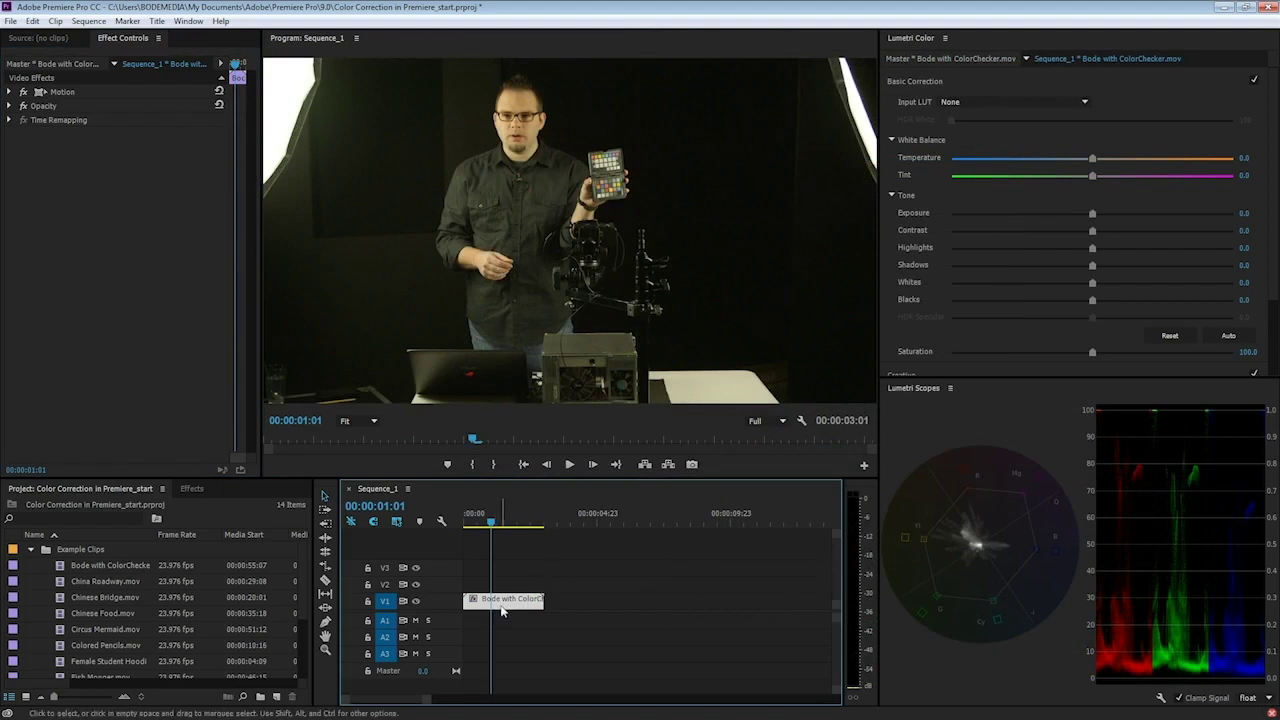
Browse the Color Correction category of the video effects, enlarging the effects list to examine the available effects
{"action": "left_click", "coordinate": [196, 489]}
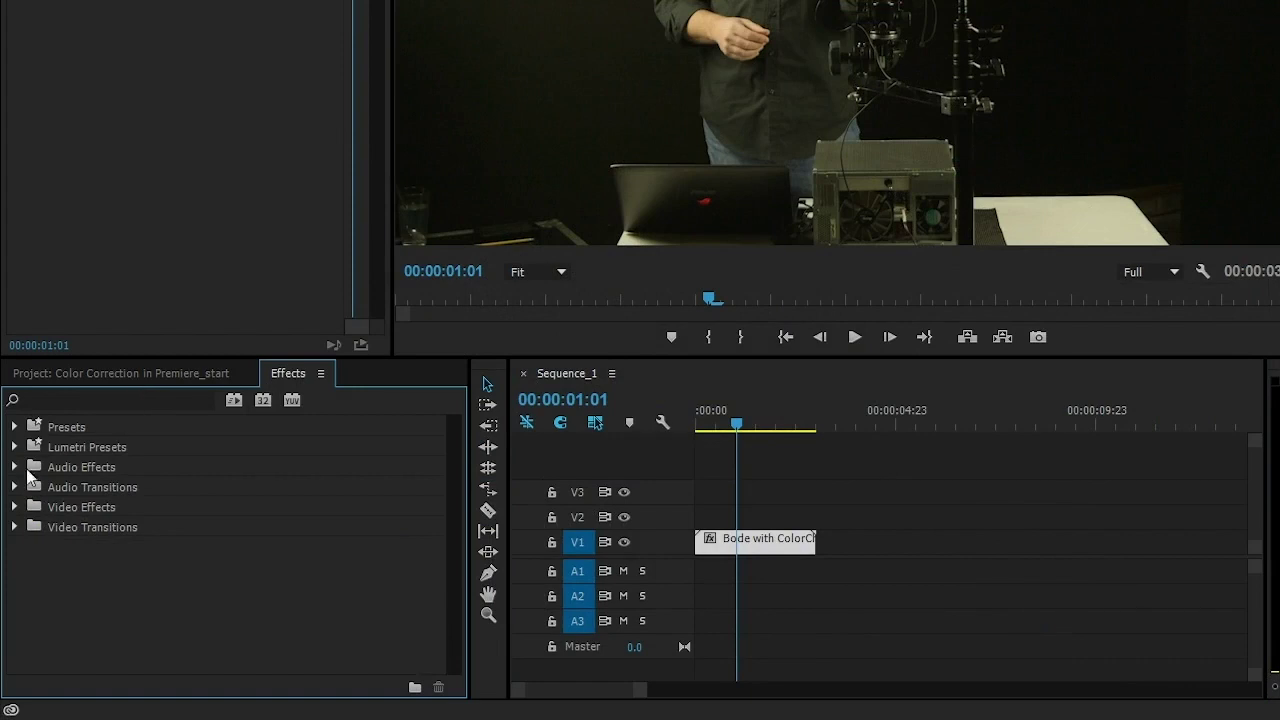
{"action": "left_click", "coordinate": [12, 508]}
{"action": "scroll", "coordinate": [15, 516], "scroll_direction": "down", "scroll_amount": 3}
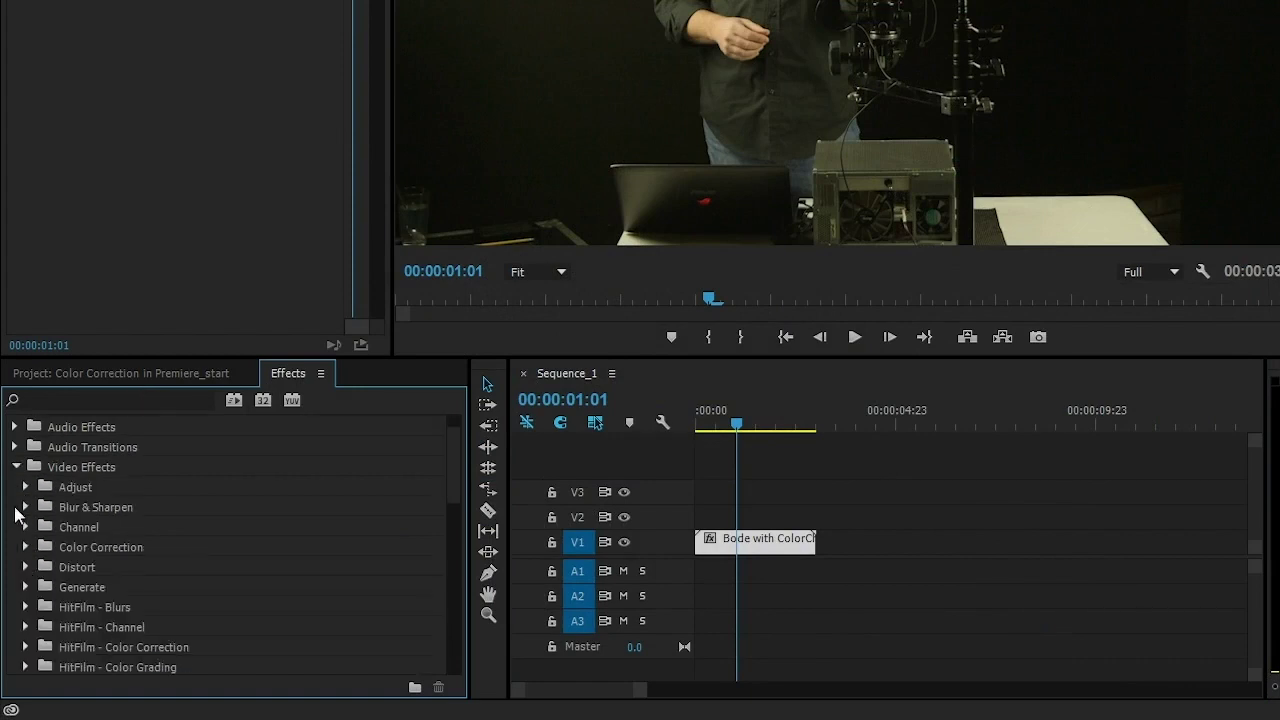
{"action": "left_click", "coordinate": [25, 487]}
{"action": "scroll", "coordinate": [103, 526], "scroll_direction": "down", "scroll_amount": 5}
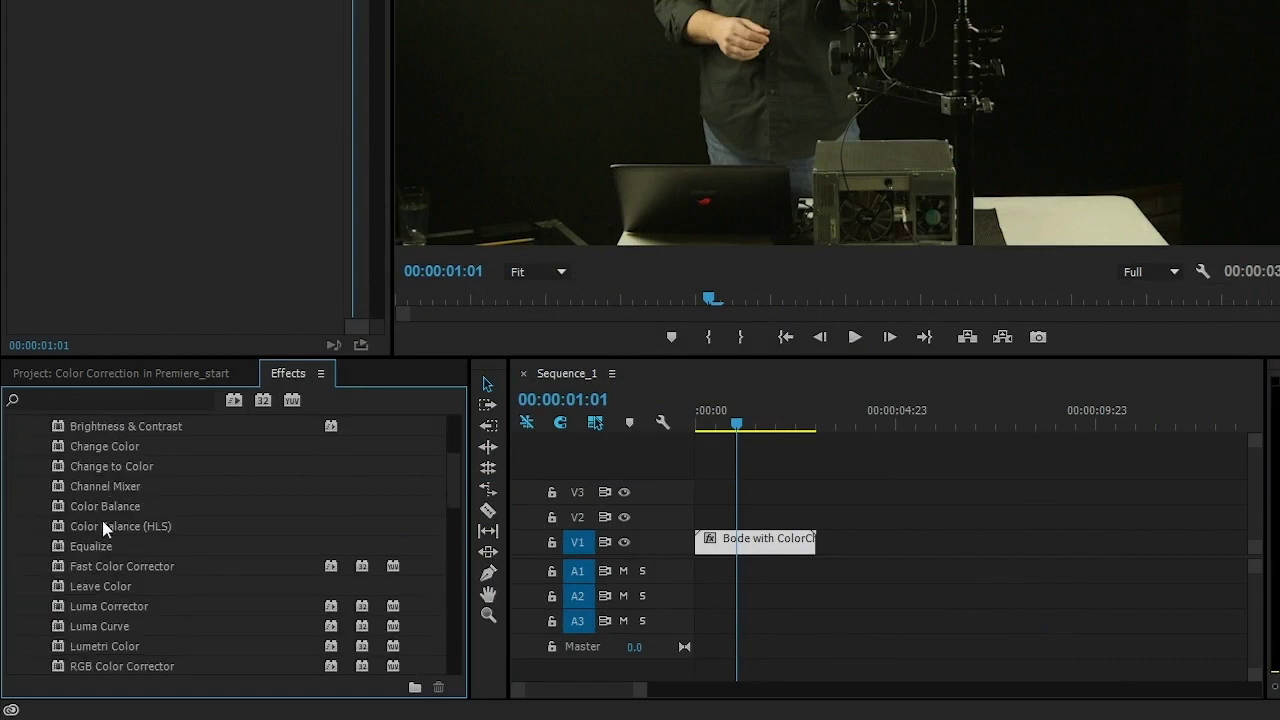
{"action": "left_click_drag", "start_coordinate": [149, 357], "coordinate": [149, 288]}
{"action": "scroll", "coordinate": [141, 426], "scroll_direction": "up", "scroll_amount": 2}
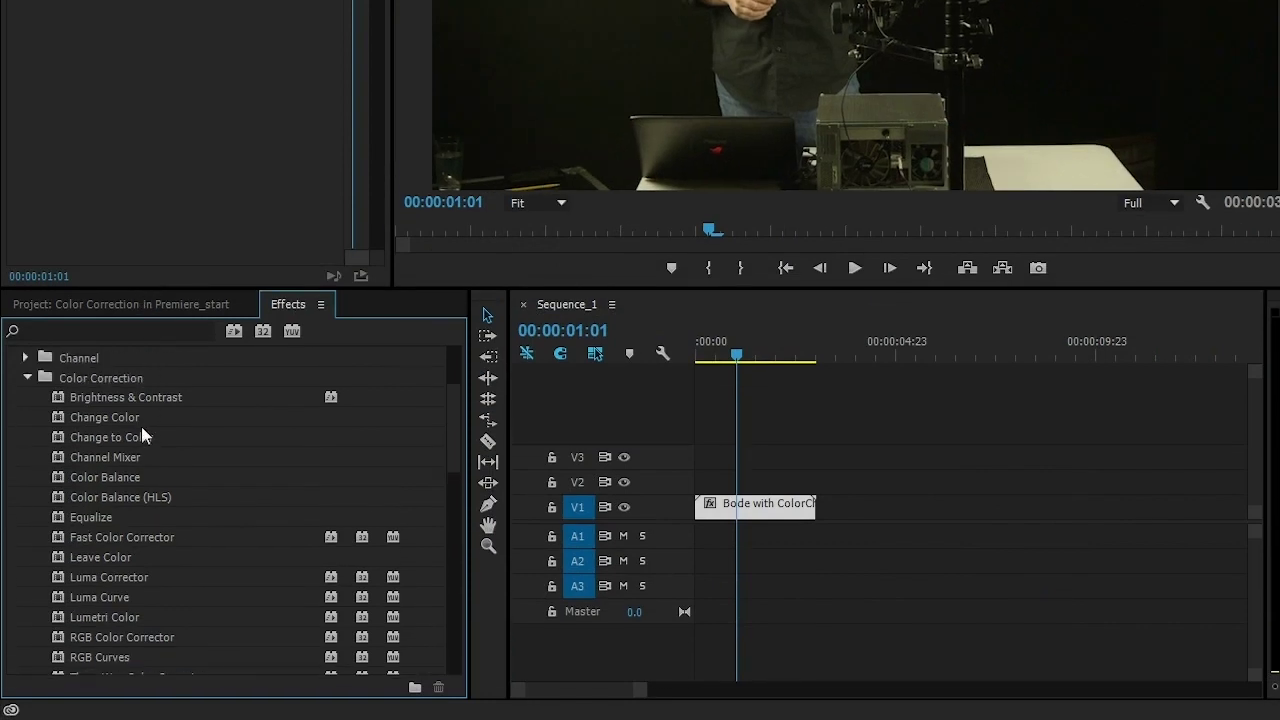
{"action": "scroll", "coordinate": [137, 437], "scroll_direction": "down", "scroll_amount": 3}
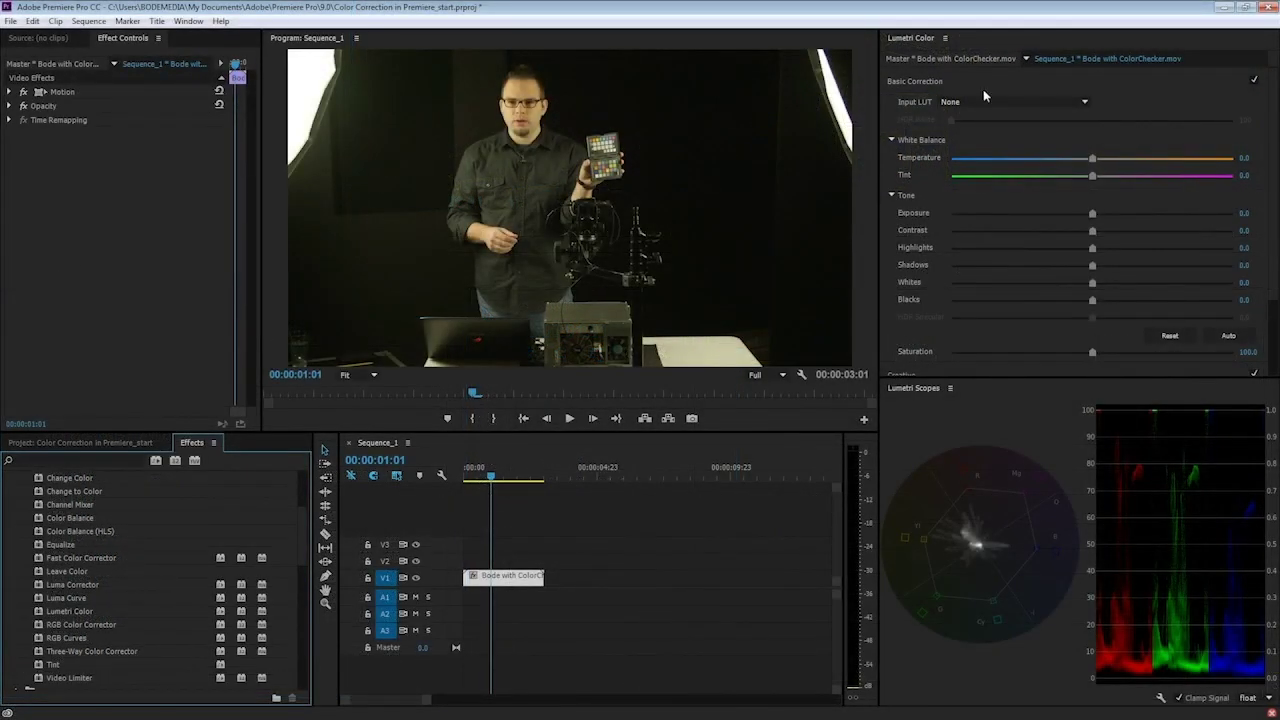
Enlarge the Lumetri Color area to show all its sections down to Vignette, and highlight RGB Curves in the effects list
{"action": "left_click", "coordinate": [897, 333]}
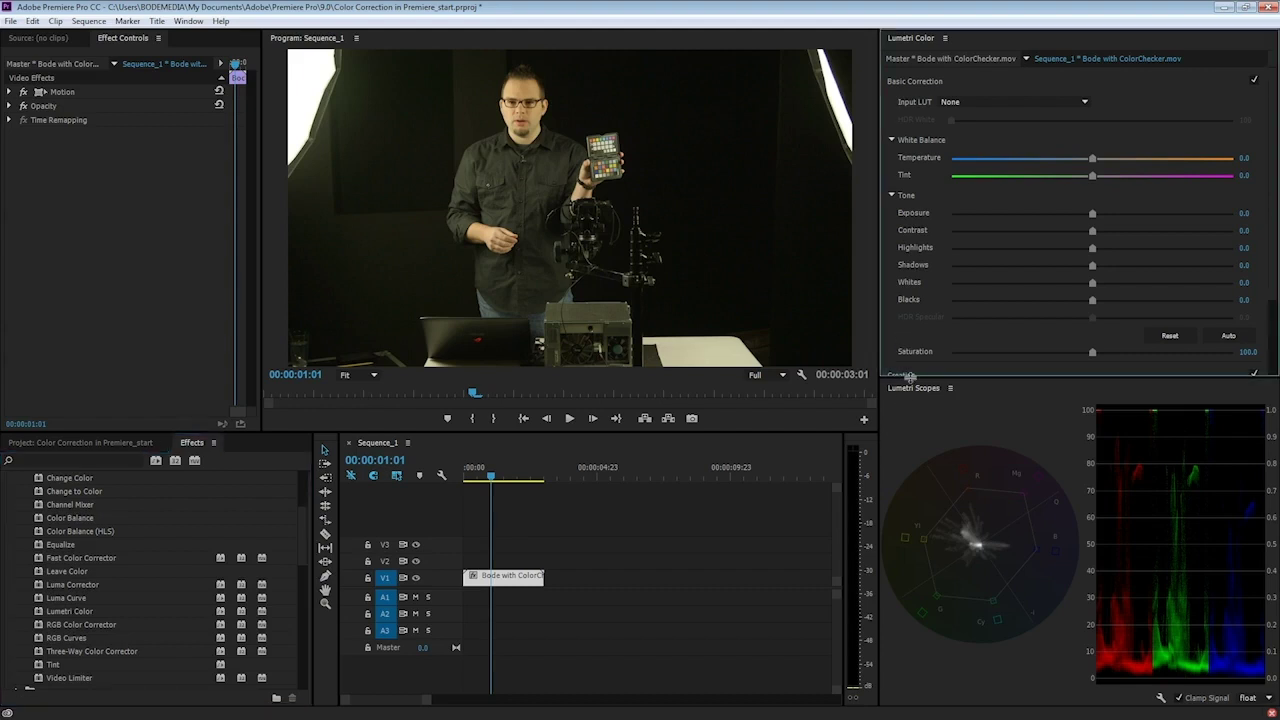
{"action": "left_click_drag", "start_coordinate": [908, 377], "coordinate": [901, 518]}
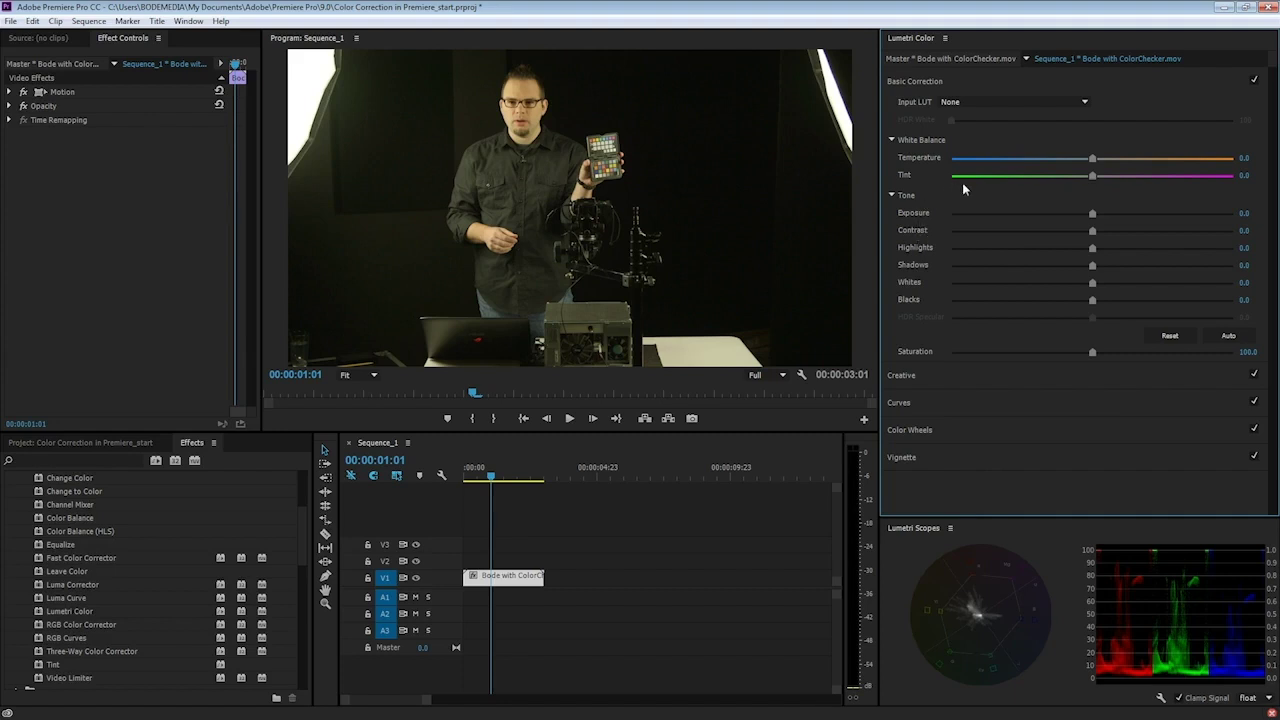
{"action": "left_click_drag", "start_coordinate": [302, 546], "coordinate": [306, 544]}
{"action": "left_click", "coordinate": [74, 636]}
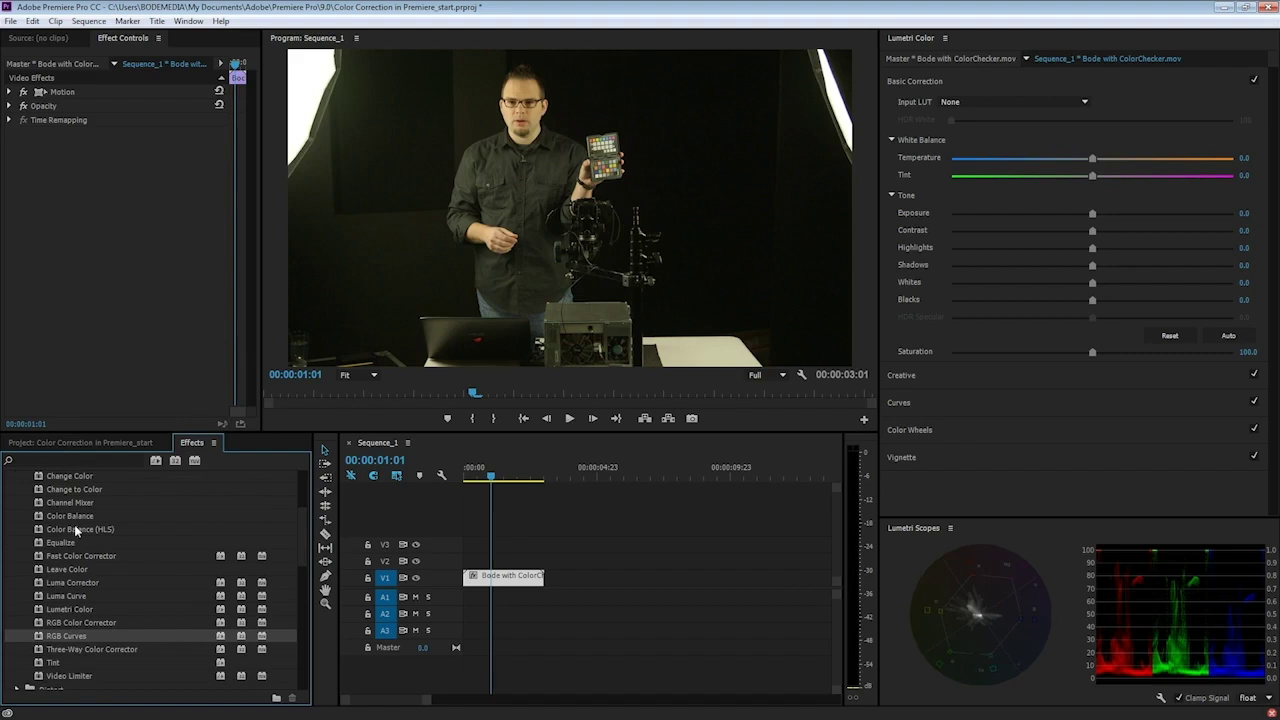
Apply the Three-Way Color Corrector to the timeline clip and enlarge the effect settings area to show its color wheels
{"action": "left_click", "coordinate": [102, 650]}
{"action": "left_click_drag", "start_coordinate": [102, 652], "coordinate": [515, 576]}
{"action": "left_click_drag", "start_coordinate": [260, 429], "coordinate": [474, 577]}
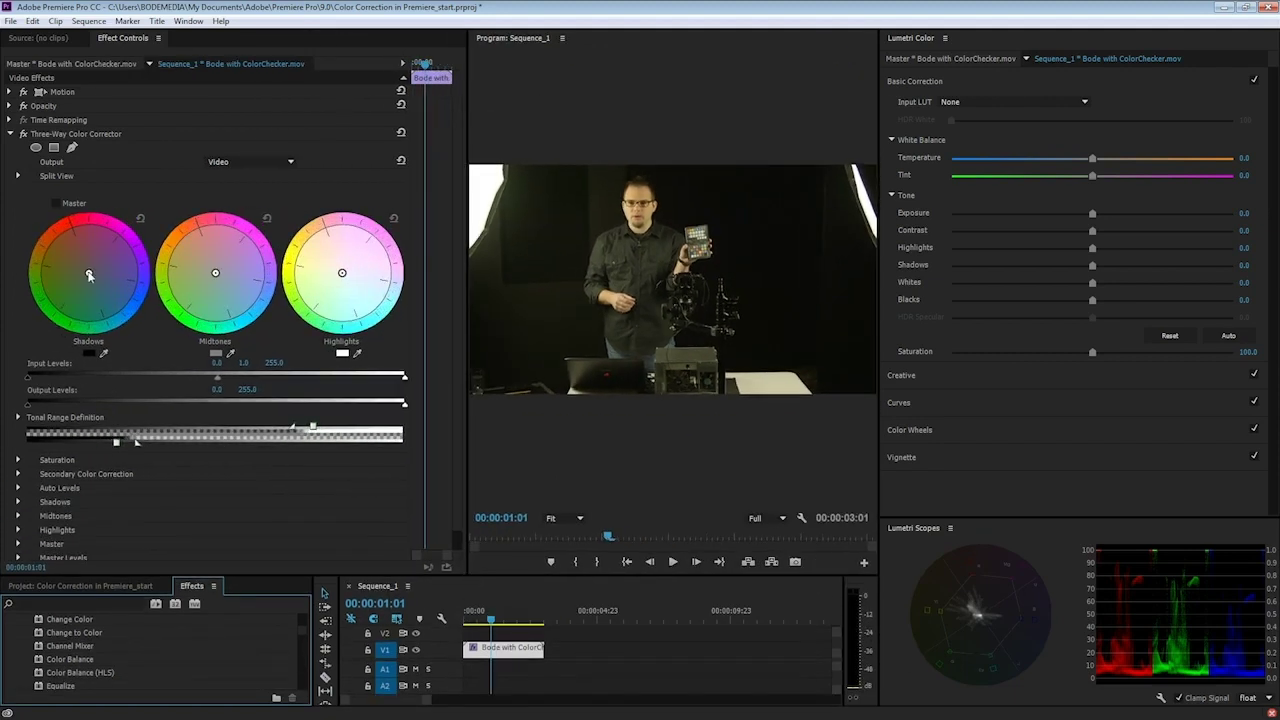
Pull the Shadows and Highlights wheels toward blue and the Midtones wheel toward orange, and reset the wheels
{"action": "mouse_move", "coordinate": [96, 284]}
{"action": "left_mouse_down"}
{"action": "mouse_move", "coordinate": [90, 272]}
{"action": "mouse_move", "coordinate": [120, 306]}
{"action": "mouse_move", "coordinate": [111, 300]}
{"action": "left_mouse_up"}
{"action": "left_click_drag", "start_coordinate": [212, 272], "coordinate": [192, 247]}
{"action": "left_click_drag", "start_coordinate": [340, 273], "coordinate": [380, 297]}
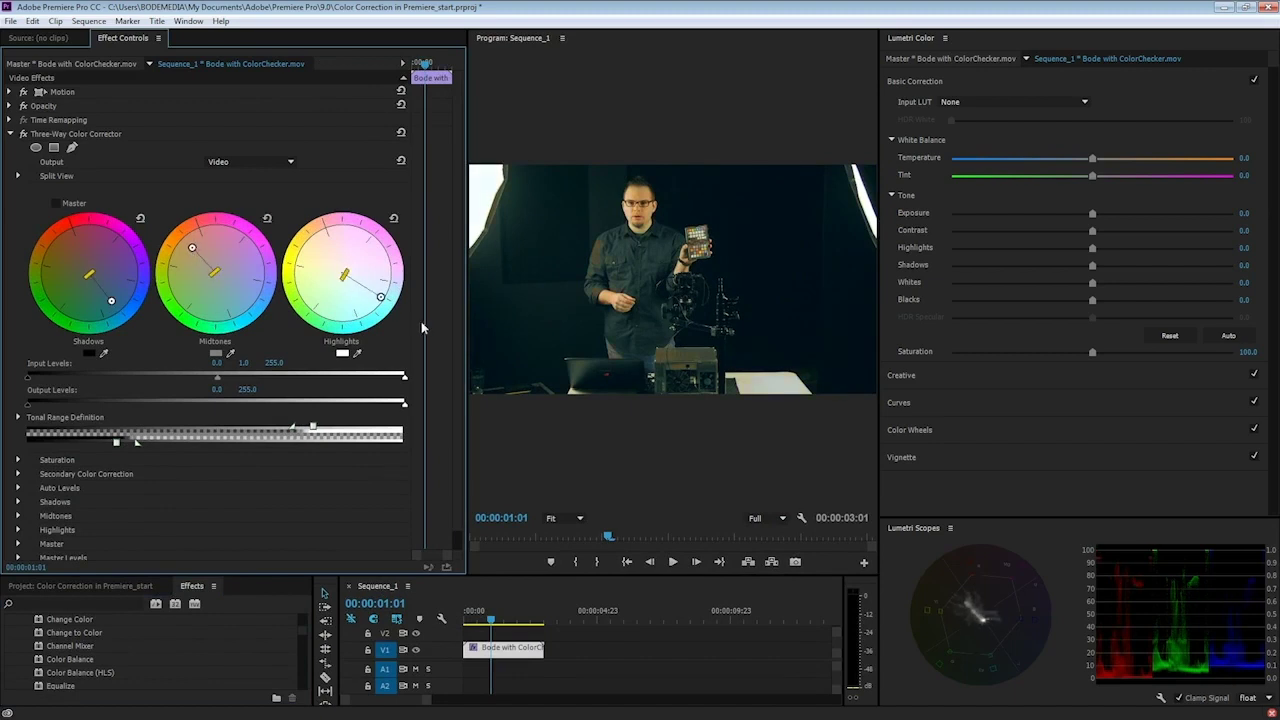
{"action": "left_click", "coordinate": [266, 218]}
{"action": "left_click", "coordinate": [393, 218]}
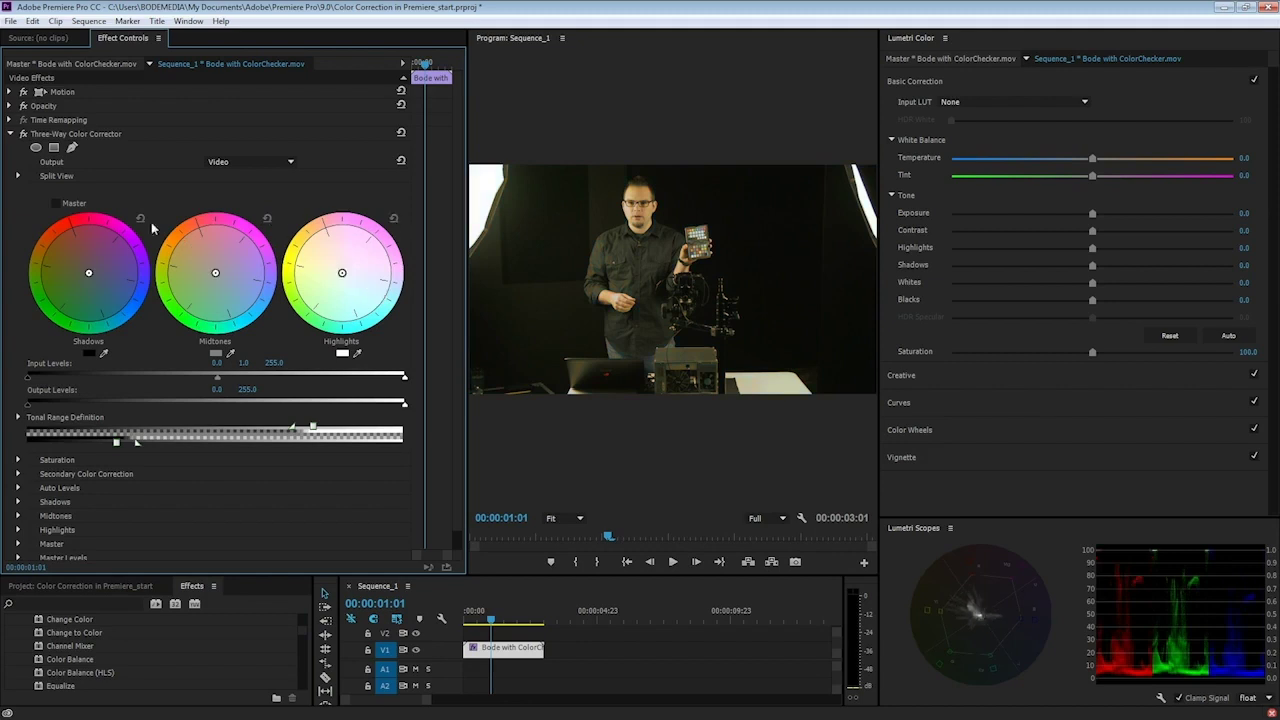
Pull the Shadows wheel of the Three-Way Color Corrector toward orange and try its Master option
{"action": "left_click_drag", "start_coordinate": [89, 276], "coordinate": [44, 262]}
{"action": "left_click", "coordinate": [56, 203]}
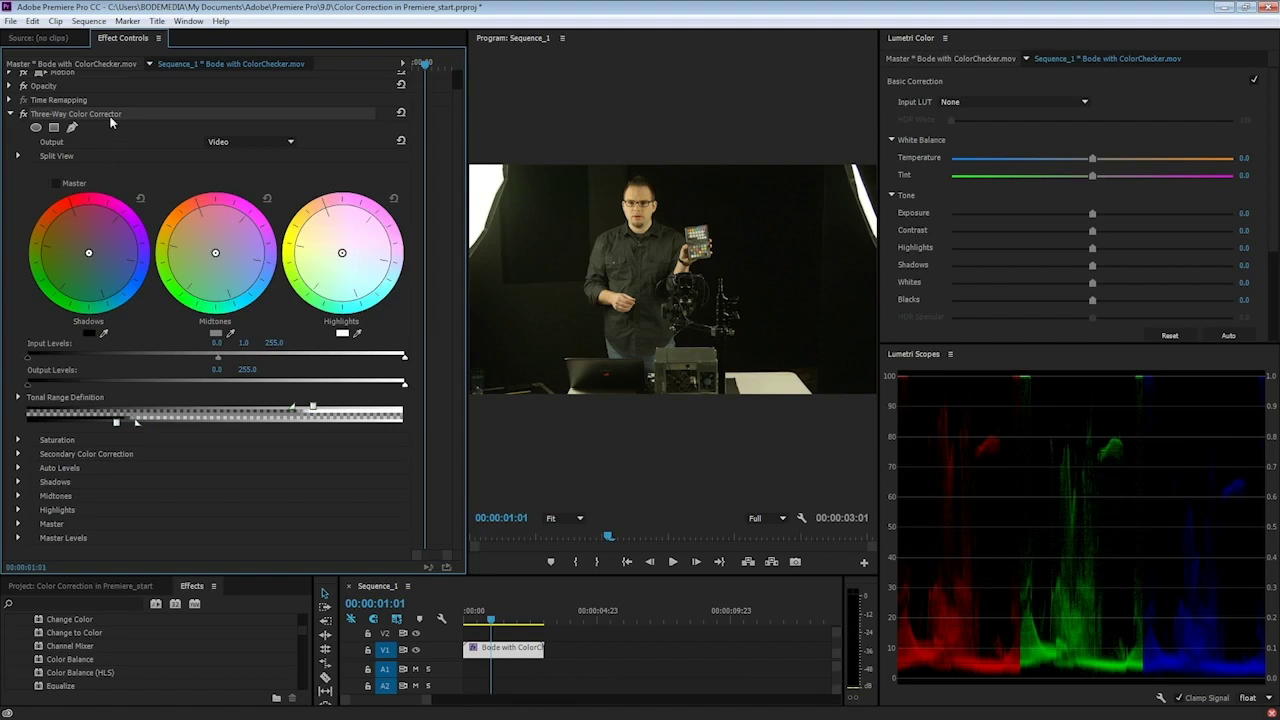
Replace the clip's Three-Way Color Corrector with the Fast Color Corrector, enlarging the effects list to find it
{"action": "key", "text": "Delete"}
{"action": "scroll", "coordinate": [95, 686], "scroll_direction": "down", "scroll_amount": 3}
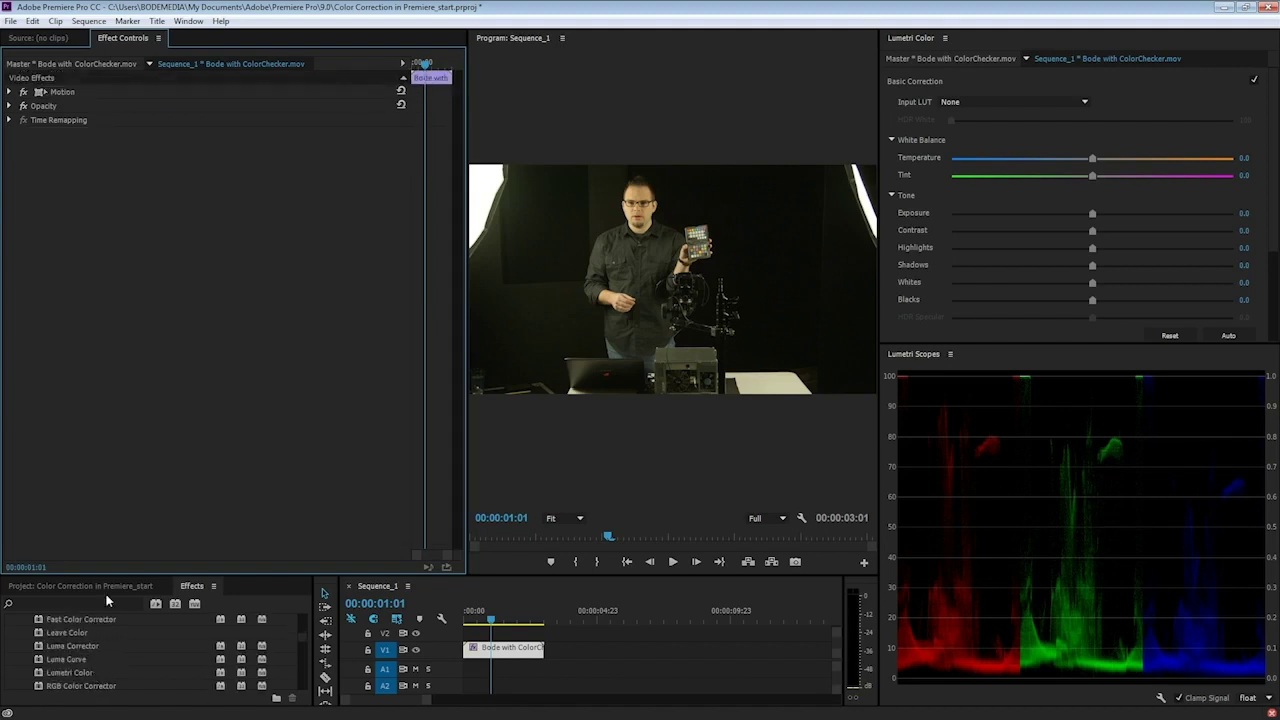
{"action": "left_click_drag", "start_coordinate": [110, 577], "coordinate": [115, 491]}
{"action": "scroll", "coordinate": [67, 590], "scroll_direction": "up", "scroll_amount": 3}
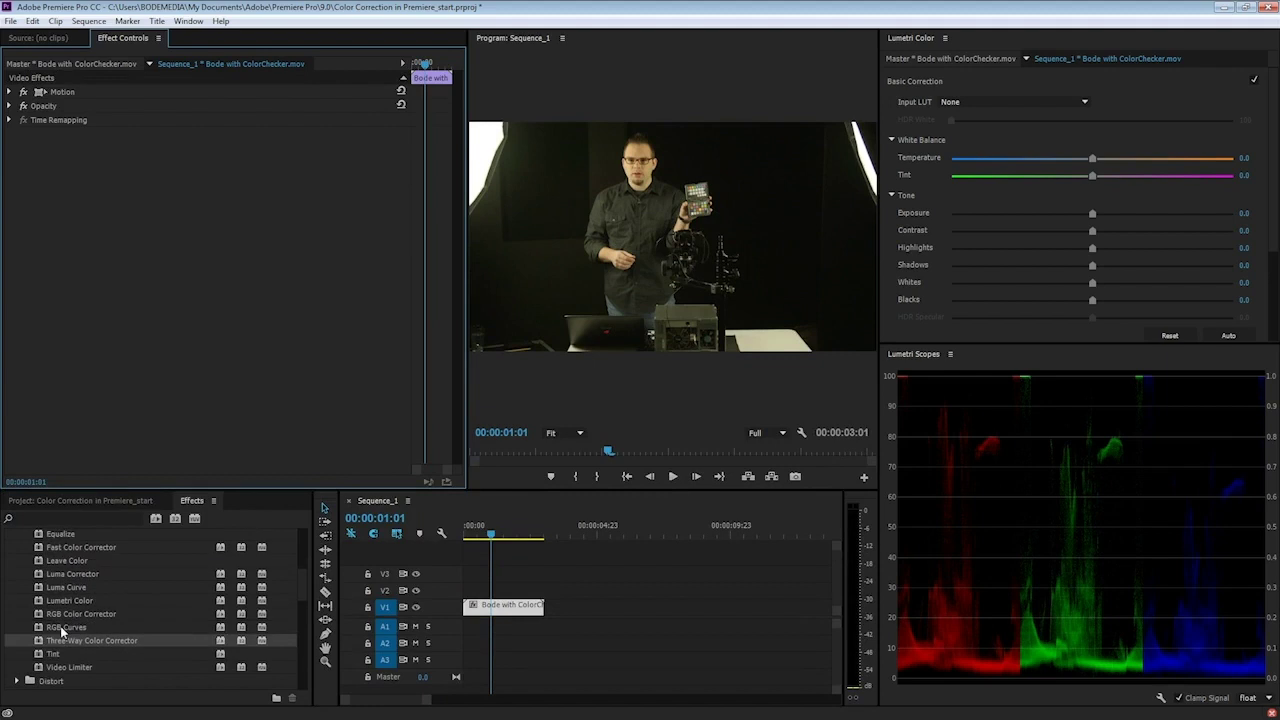
{"action": "left_click_drag", "start_coordinate": [67, 574], "coordinate": [85, 360]}
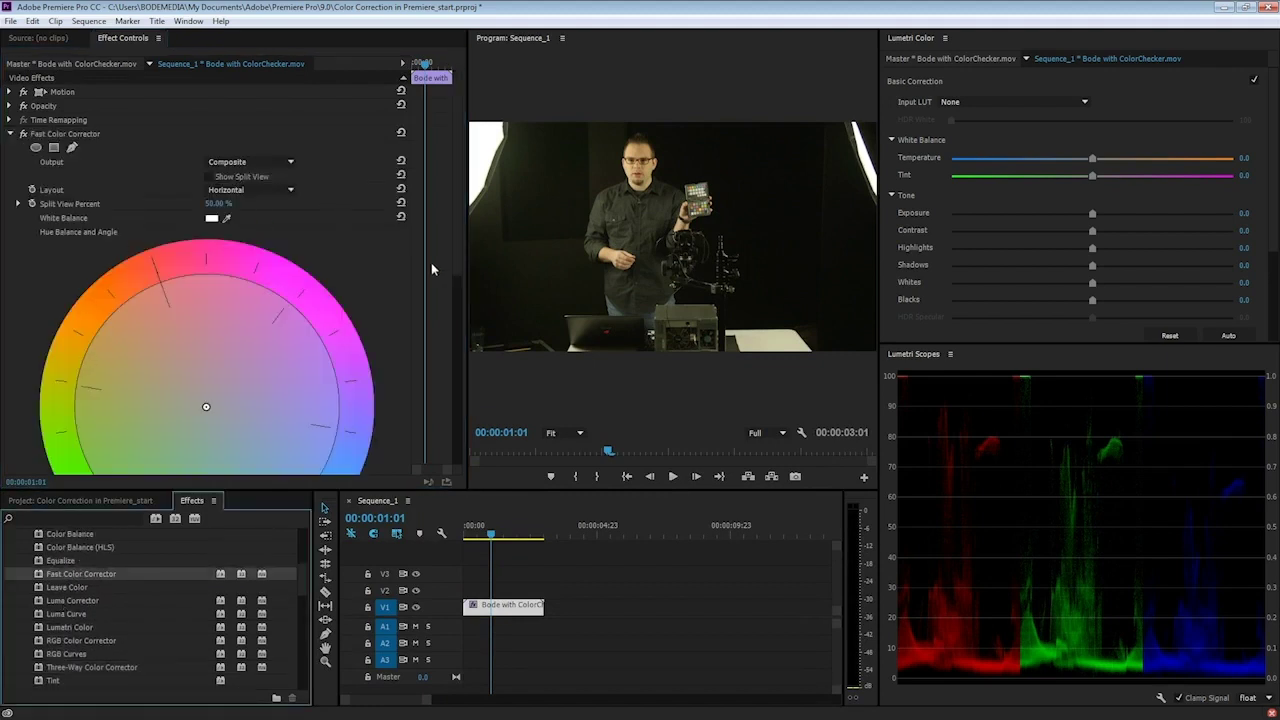
Rotate the Fast Color Corrector's hue ring, pull its color balance toward blue, and reset the effect
{"action": "scroll", "coordinate": [216, 362], "scroll_direction": "down", "scroll_amount": 3}
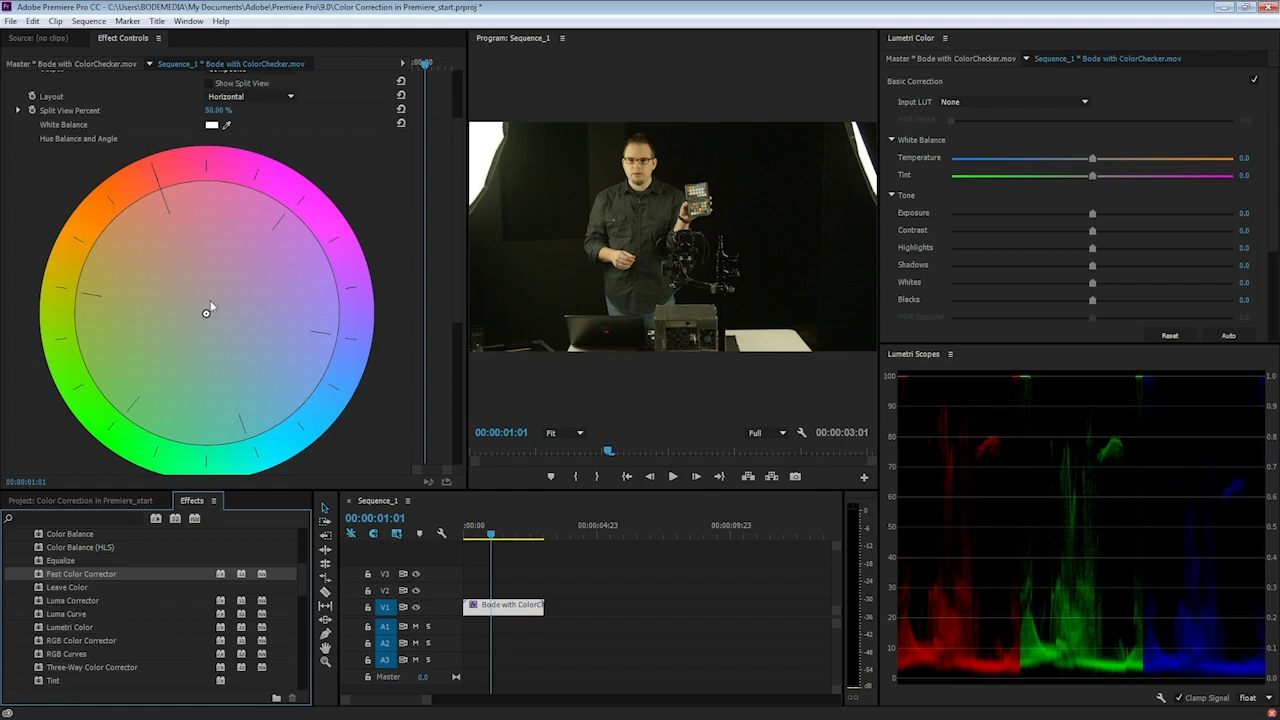
{"action": "left_click_drag", "start_coordinate": [134, 195], "coordinate": [225, 174]}
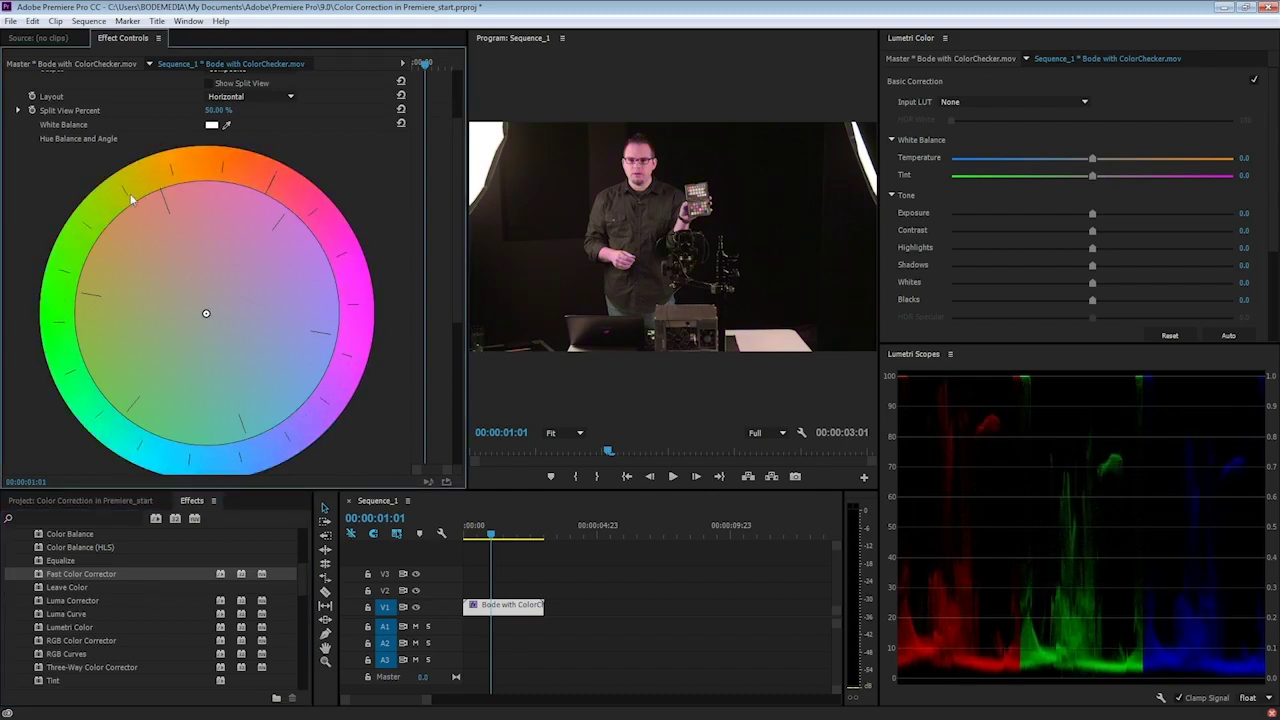
{"action": "left_click_drag", "start_coordinate": [217, 325], "coordinate": [251, 375]}
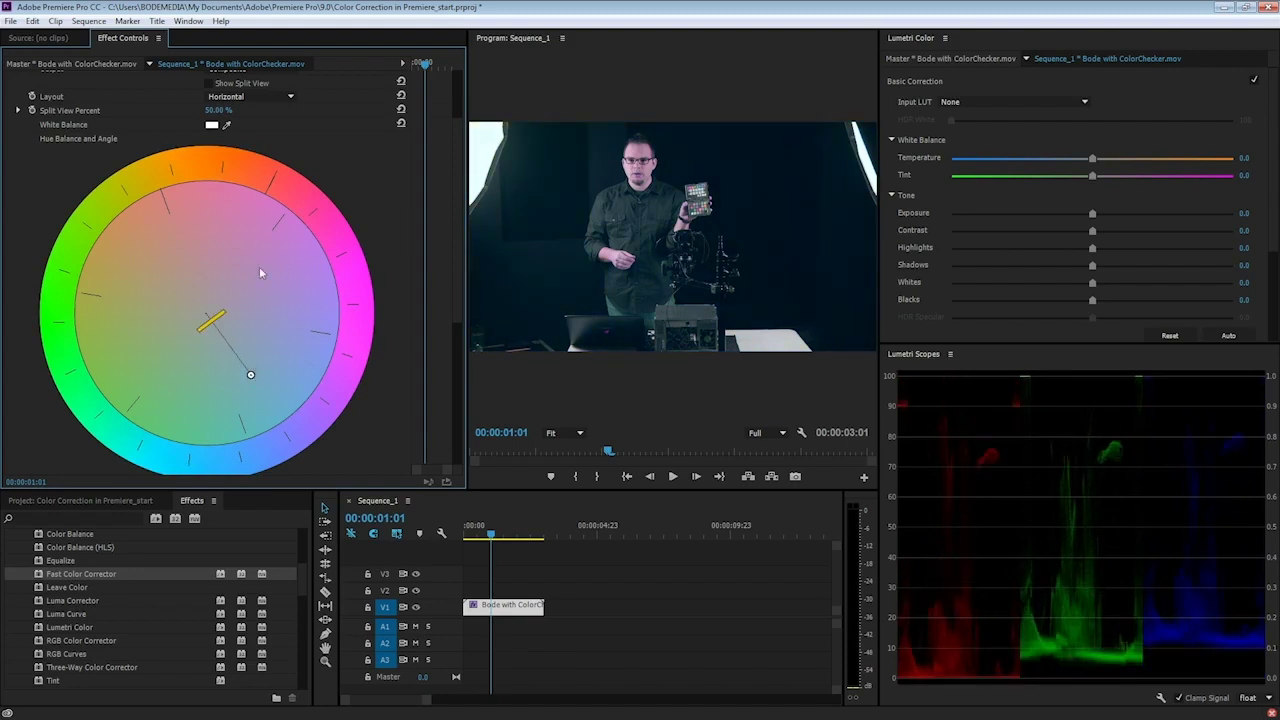
{"action": "scroll", "coordinate": [401, 127], "scroll_direction": "up", "scroll_amount": 1}
{"action": "scroll", "coordinate": [401, 127], "scroll_direction": "up", "scroll_amount": 1}
{"action": "left_click", "coordinate": [401, 122]}
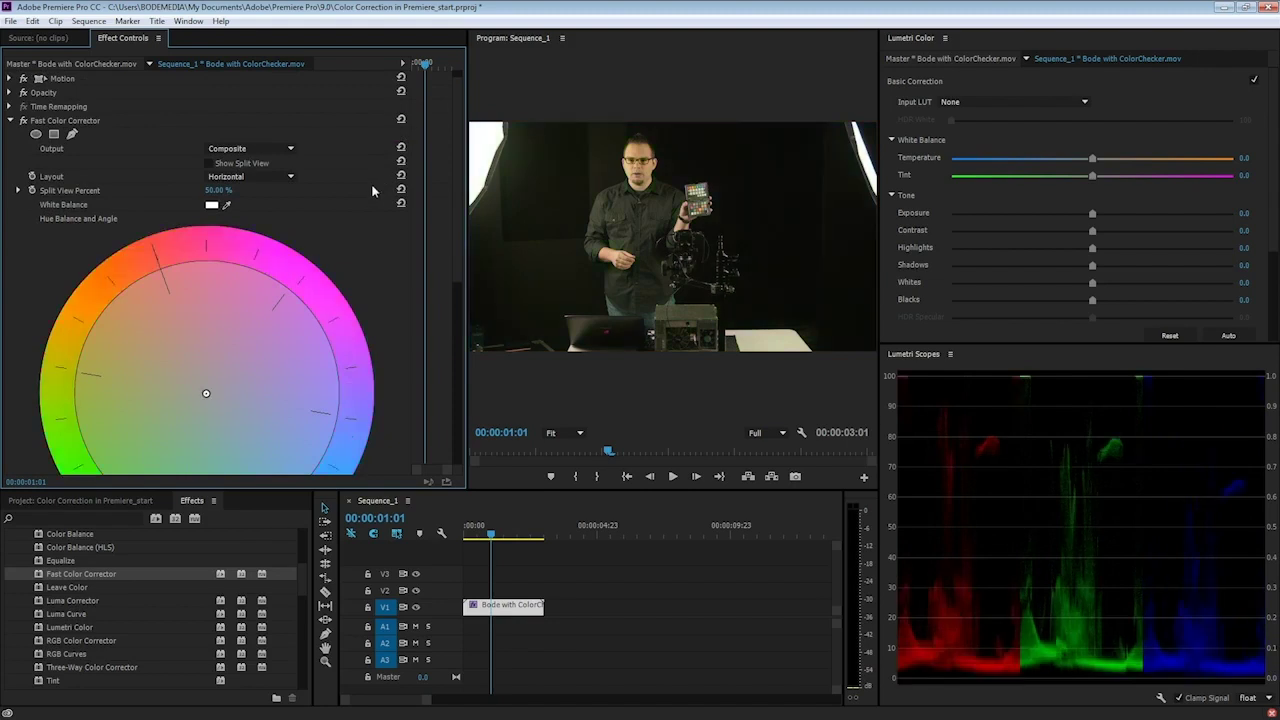
Raise the Fast Color Corrector's input black level to 31.54 and input gray level to 2.11, and return to its color wheel
{"action": "scroll", "coordinate": [370, 240], "scroll_direction": "down", "scroll_amount": 6}
{"action": "scroll", "coordinate": [353, 327], "scroll_direction": "down", "scroll_amount": 2}
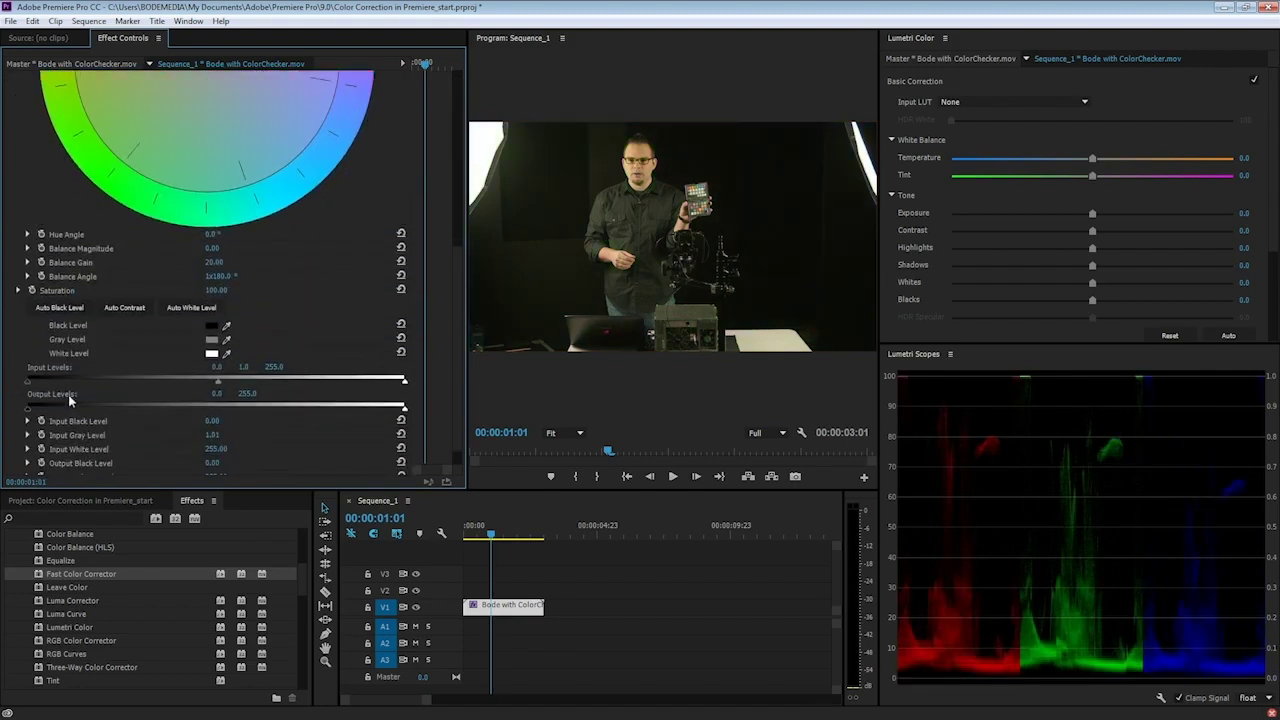
{"action": "left_click_drag", "start_coordinate": [30, 386], "coordinate": [2, 390]}
{"action": "left_click_drag", "start_coordinate": [30, 386], "coordinate": [73, 386]}
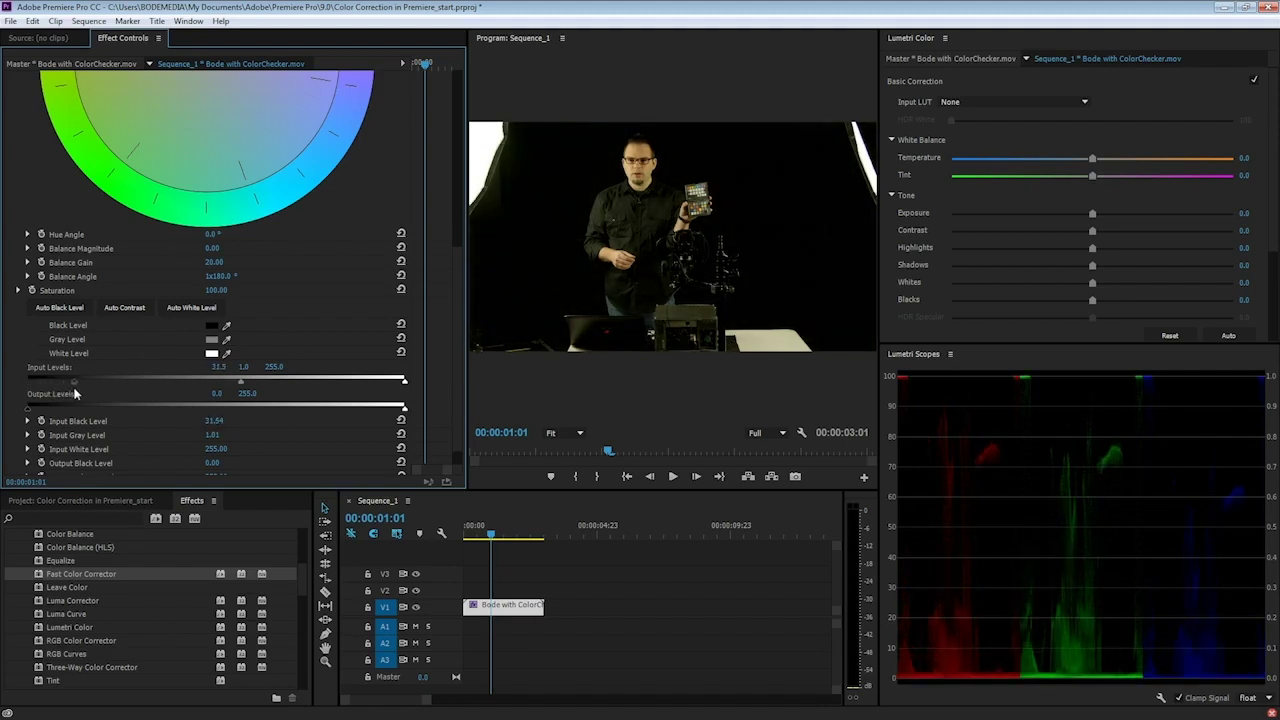
{"action": "left_click_drag", "start_coordinate": [251, 386], "coordinate": [296, 386]}
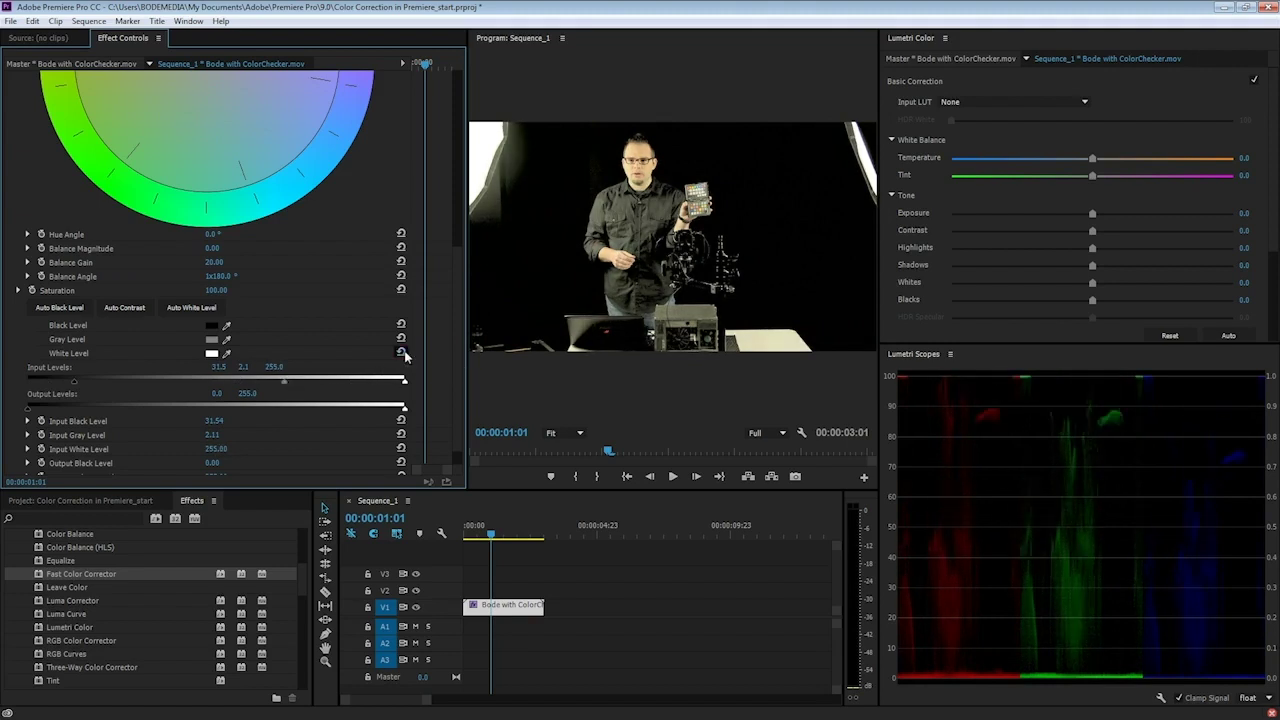
{"action": "scroll", "coordinate": [430, 312], "scroll_direction": "up", "scroll_amount": 5}
{"action": "scroll", "coordinate": [452, 290], "scroll_direction": "up", "scroll_amount": 3}
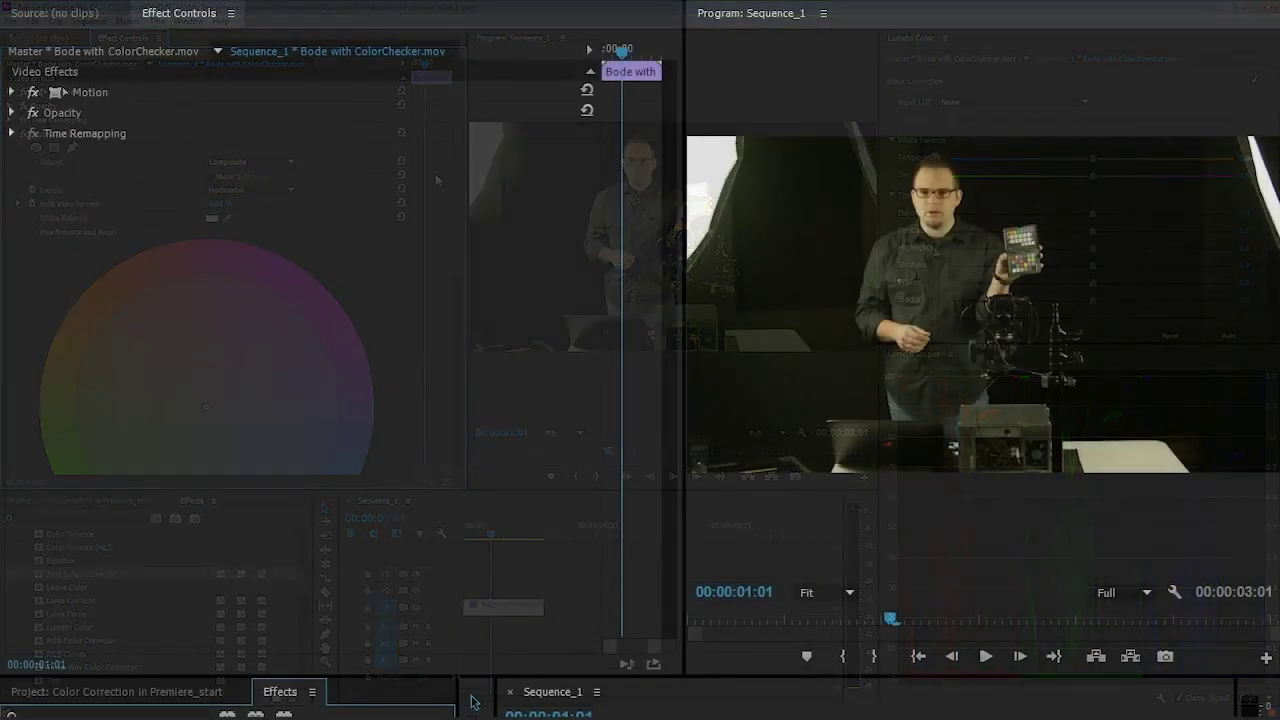
{"action": "left_click_drag", "start_coordinate": [210, 410], "coordinate": [213, 398]}
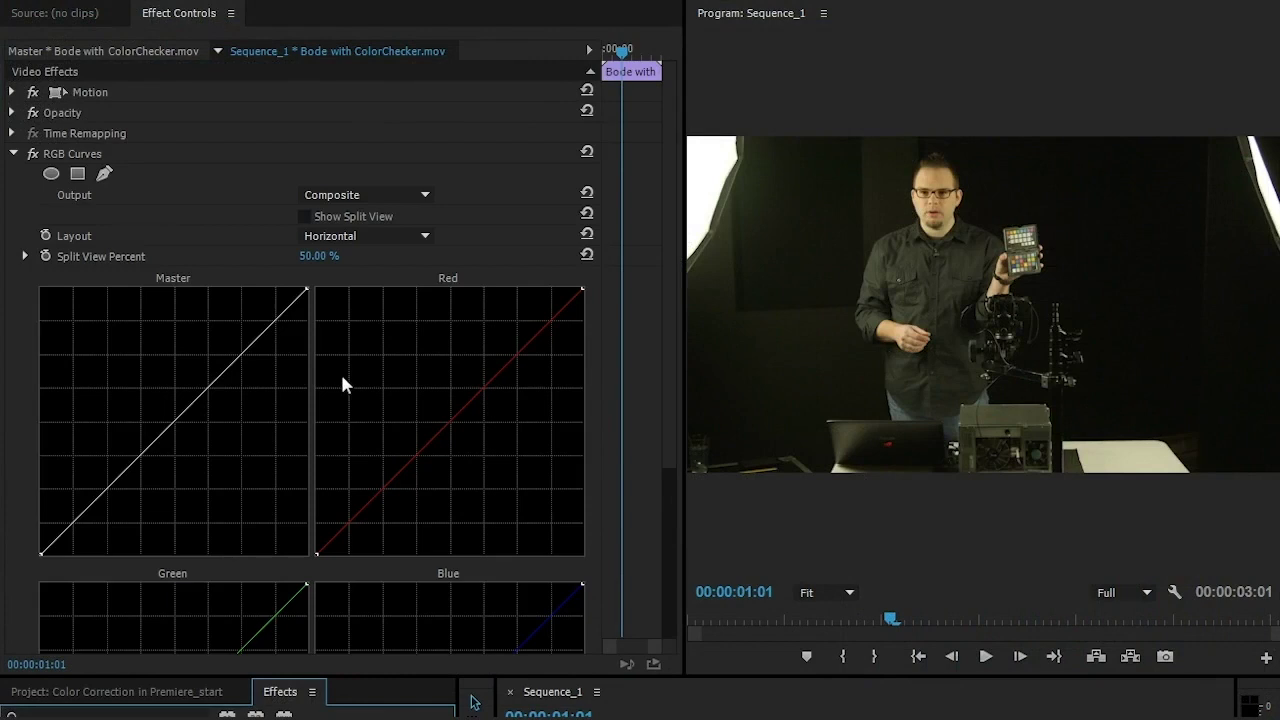
Examine the Master, Red, Green and Blue graphs of the RGB Curves effect
{"action": "scroll", "coordinate": [215, 378], "scroll_direction": "down", "scroll_amount": 3}
{"action": "scroll", "coordinate": [240, 374], "scroll_direction": "up", "scroll_amount": 3}
{"action": "scroll", "coordinate": [256, 407], "scroll_direction": "down", "scroll_amount": 3}
{"action": "scroll", "coordinate": [254, 396], "scroll_direction": "down", "scroll_amount": 3}
{"action": "scroll", "coordinate": [249, 400], "scroll_direction": "up", "scroll_amount": 3}
{"action": "scroll", "coordinate": [251, 394], "scroll_direction": "down", "scroll_amount": 3}
{"action": "scroll", "coordinate": [248, 393], "scroll_direction": "up", "scroll_amount": 1}
{"action": "scroll", "coordinate": [245, 393], "scroll_direction": "up", "scroll_amount": 3}
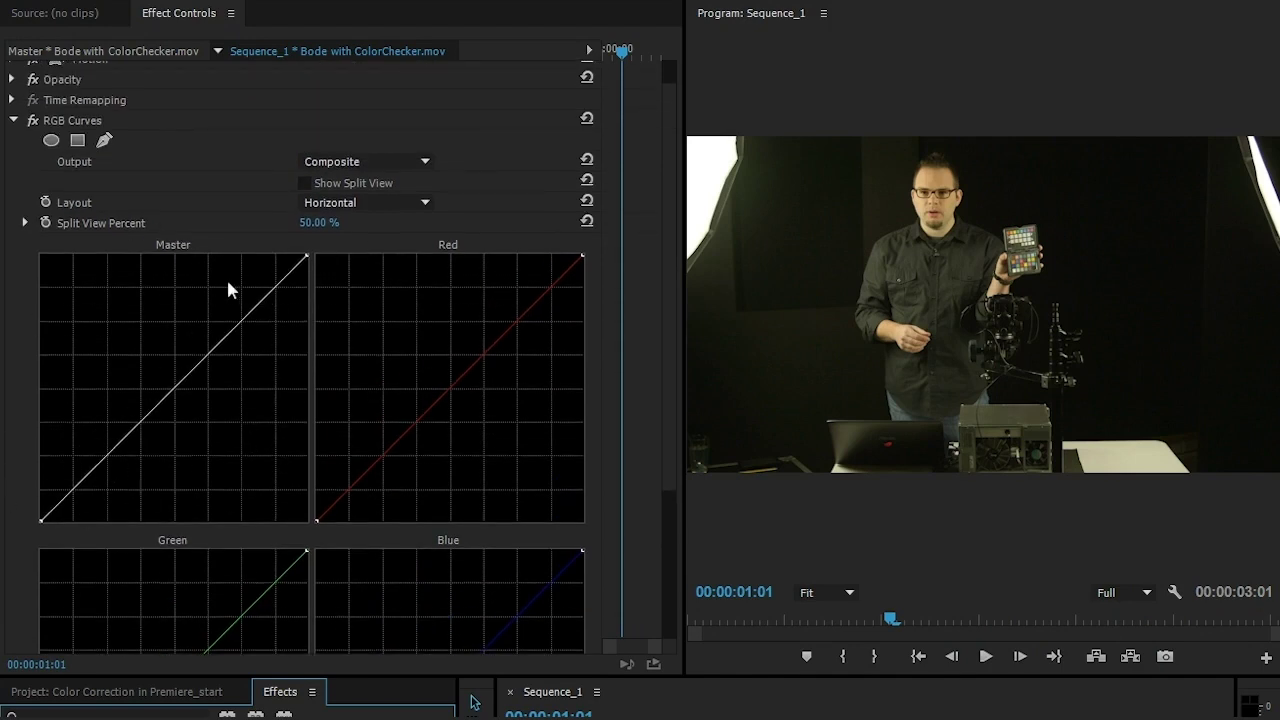
Add a control point to the Green curve, move it slightly, and remove it again
{"action": "scroll", "coordinate": [420, 303], "scroll_direction": "down", "scroll_amount": 3}
{"action": "left_click", "coordinate": [168, 576]}
{"action": "left_click_drag", "start_coordinate": [166, 579], "coordinate": [166, 583]}
{"action": "left_click", "coordinate": [165, 583], "text": "ctrl"}
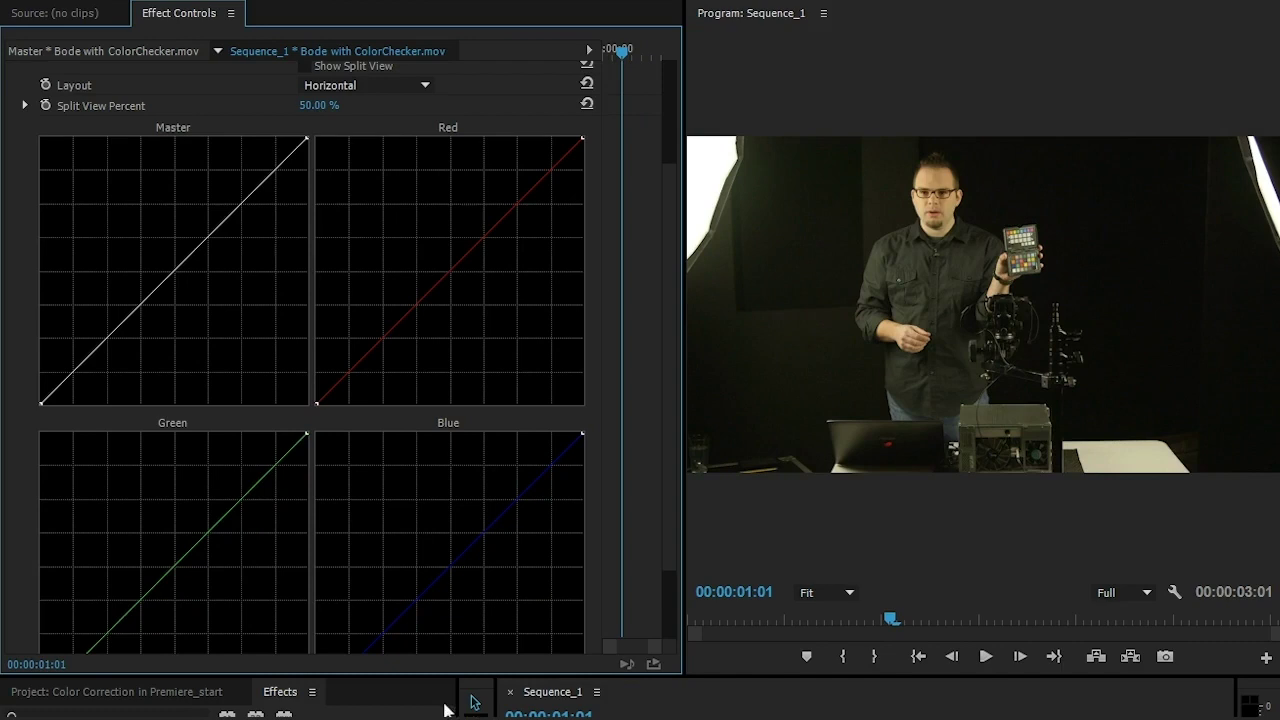
Brighten the image by bending the Master curve upward with one control point, and pull that point off the curve
{"action": "left_click_drag", "start_coordinate": [195, 246], "coordinate": [208, 178]}
{"action": "left_click_drag", "start_coordinate": [125, 300], "coordinate": [30, 410]}
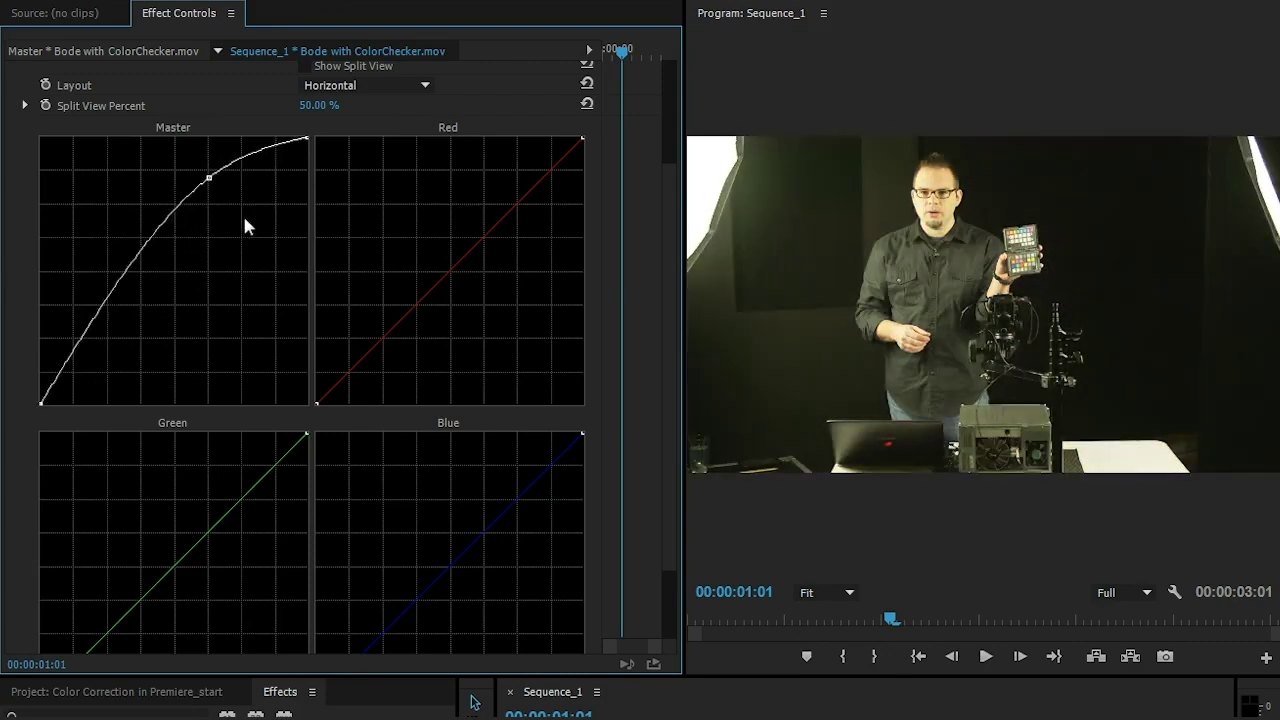
{"action": "left_click_drag", "start_coordinate": [206, 177], "coordinate": [336, 336]}
Shape the Master curve into an S with a raised highlight point and a lowered shadow point, and clear the points
{"action": "left_click_drag", "start_coordinate": [252, 195], "coordinate": [243, 175]}
{"action": "left_click_drag", "start_coordinate": [112, 315], "coordinate": [114, 343]}
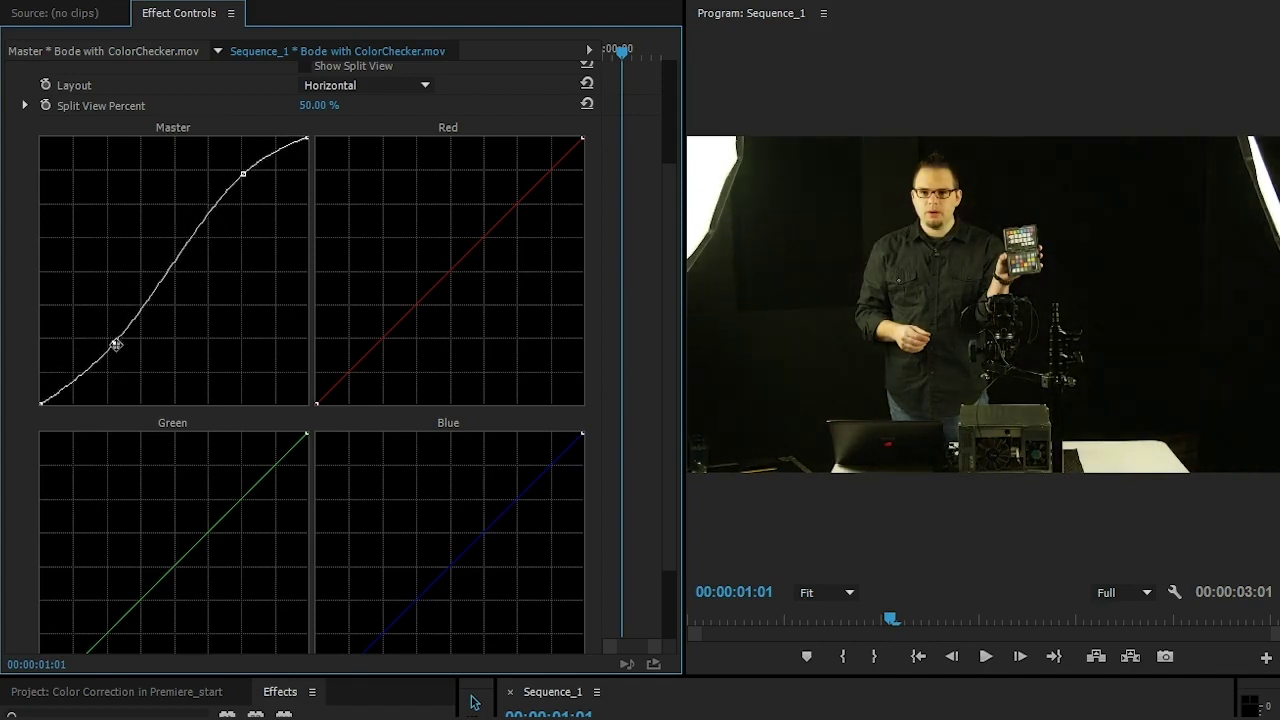
{"action": "left_click_drag", "start_coordinate": [243, 175], "coordinate": [480, 320]}
Lower the Red curve's midtones slightly and raise the Blue curve's midtones to counter the warm cast
{"action": "left_click_drag", "start_coordinate": [446, 272], "coordinate": [455, 284]}
{"action": "left_click_drag", "start_coordinate": [466, 551], "coordinate": [440, 544]}
{"action": "scroll", "coordinate": [507, 528], "scroll_direction": "down", "scroll_amount": 2}
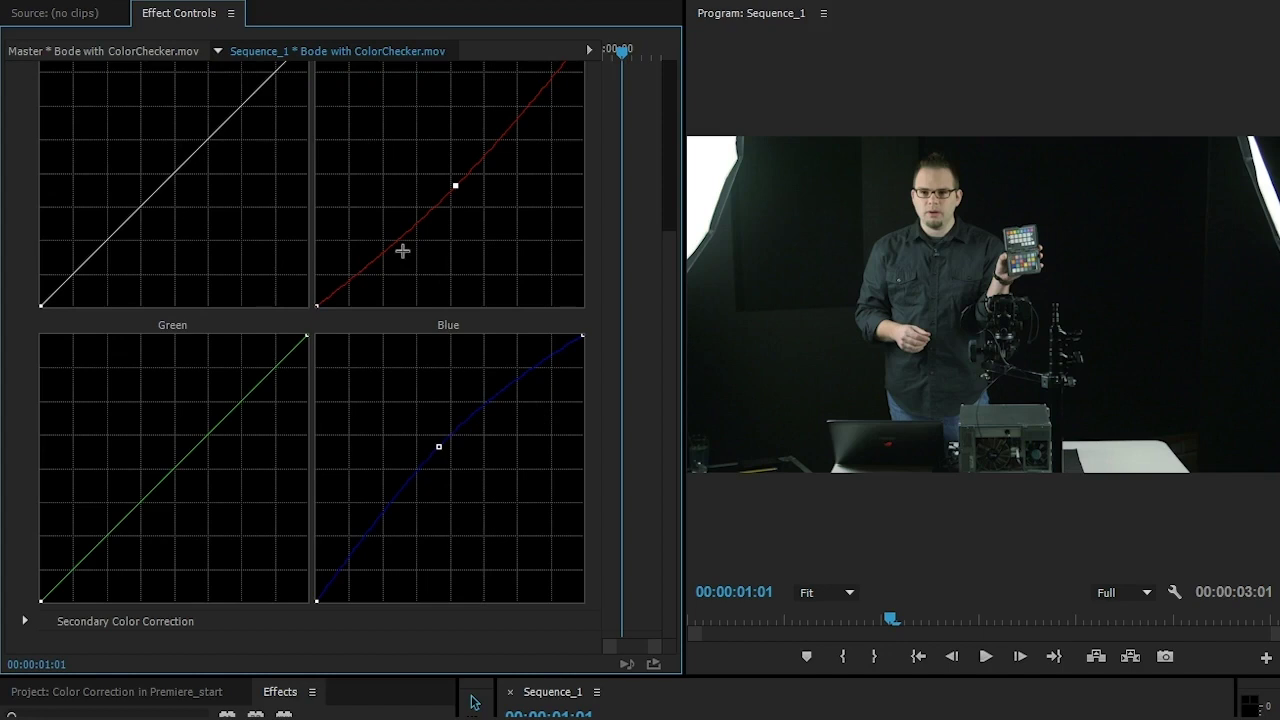
Remove the midtone control points from the Red and Blue curves
{"action": "left_click", "coordinate": [456, 186], "text": "ctrl"}
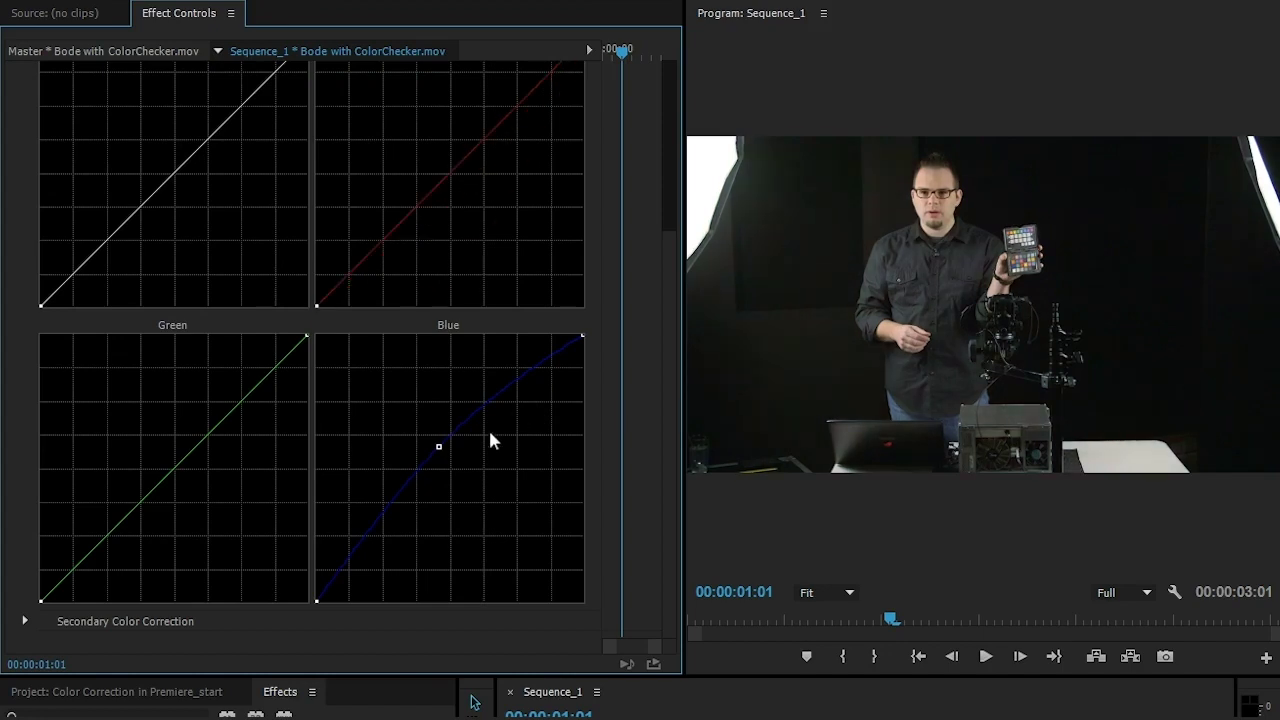
{"action": "left_click", "coordinate": [439, 448], "text": "ctrl"}
{"action": "scroll", "coordinate": [518, 380], "scroll_direction": "up", "scroll_amount": 2}
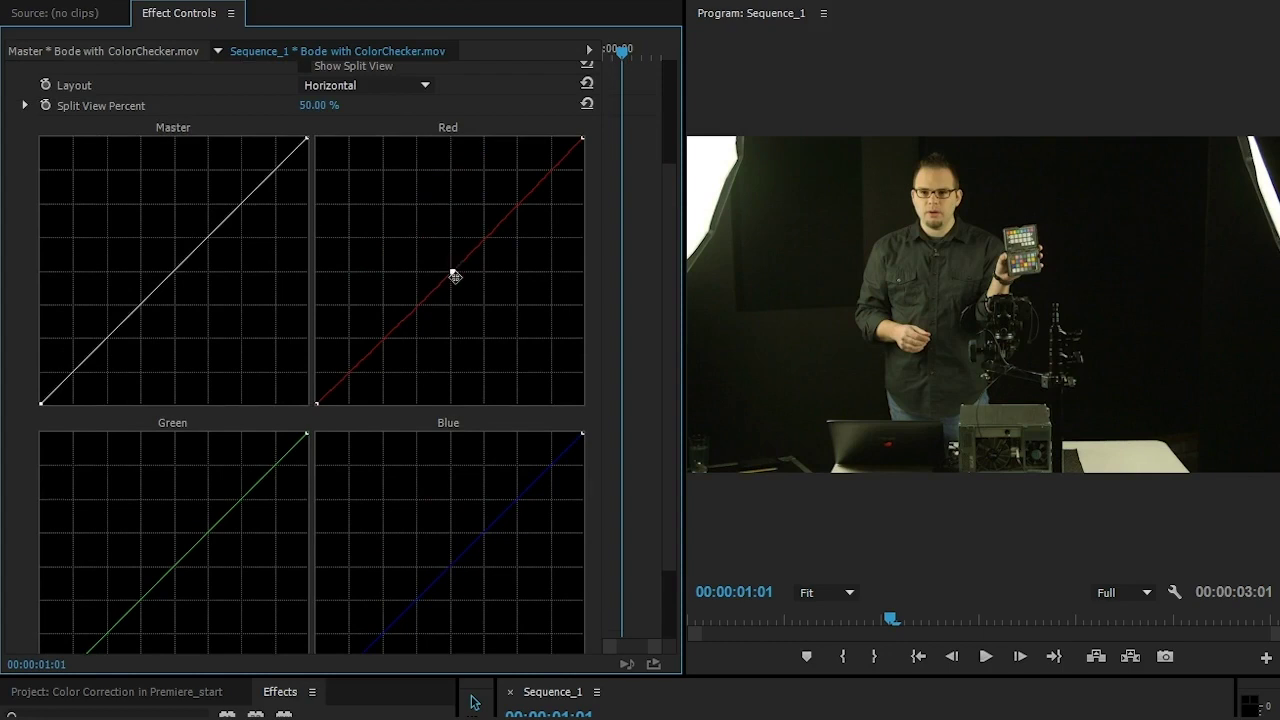
Anchor the Red curve in the midtones and highlights, pull its shadows down, and remove the shadow point
{"action": "mouse_move", "coordinate": [446, 266]}
{"action": "left_mouse_down"}
{"action": "mouse_move", "coordinate": [459, 283]}
{"action": "mouse_move", "coordinate": [450, 273]}
{"action": "left_mouse_up"}
{"action": "left_click", "coordinate": [521, 195]}
{"action": "left_click_drag", "start_coordinate": [355, 370], "coordinate": [355, 385]}
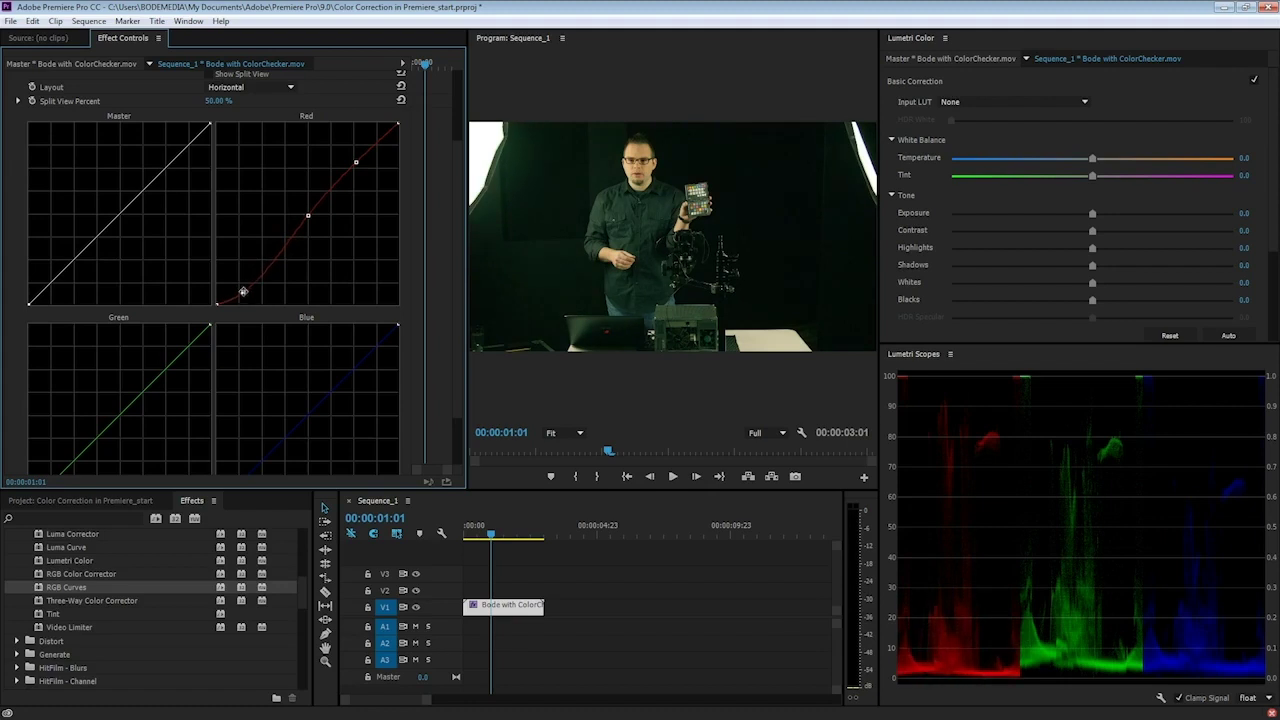
{"action": "left_click_drag", "start_coordinate": [240, 281], "coordinate": [298, 341]}
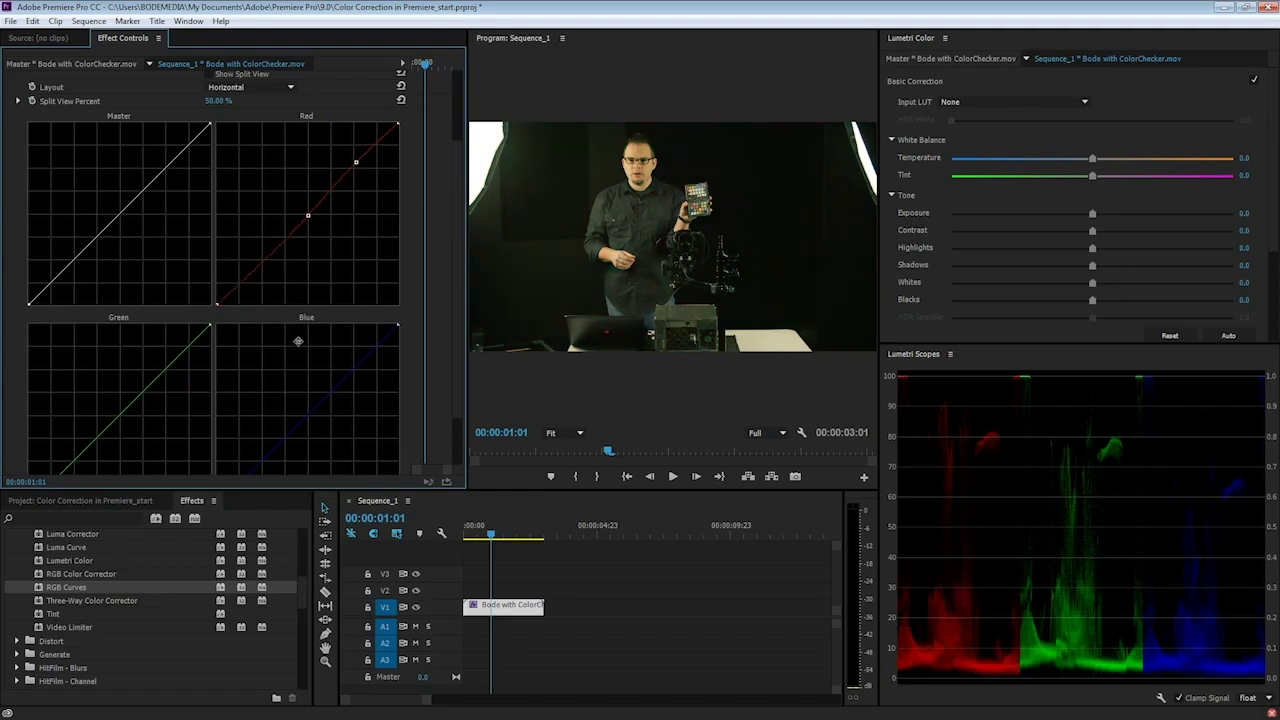
Delete the RGB Curves effect from the clip
{"action": "scroll", "coordinate": [278, 212], "scroll_direction": "up", "scroll_amount": 1}
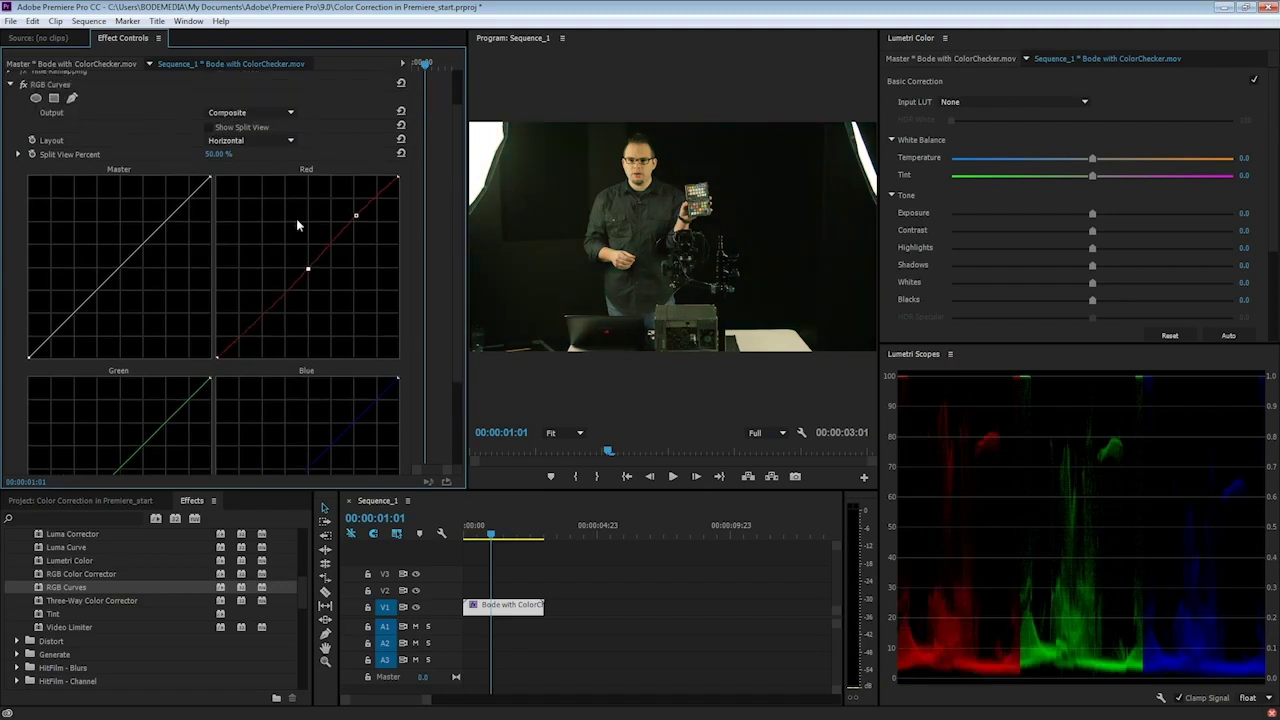
{"action": "left_click", "coordinate": [72, 88]}
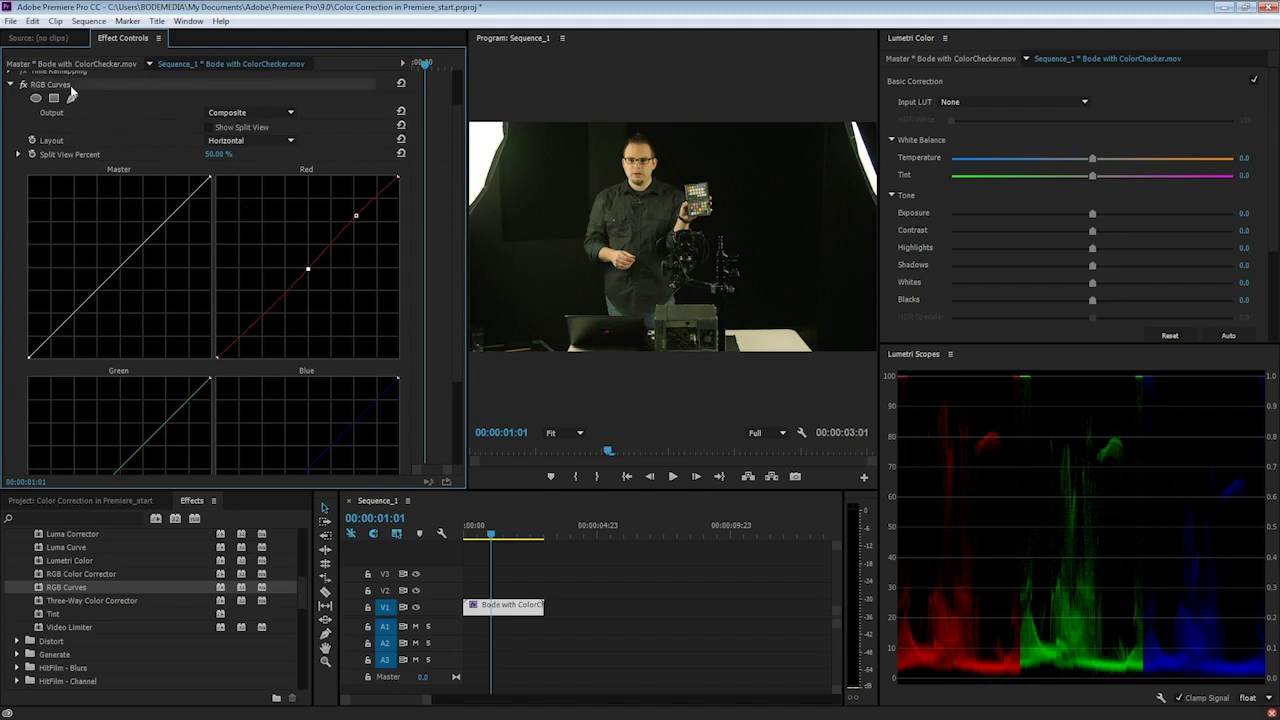
{"action": "key", "text": "Delete"}
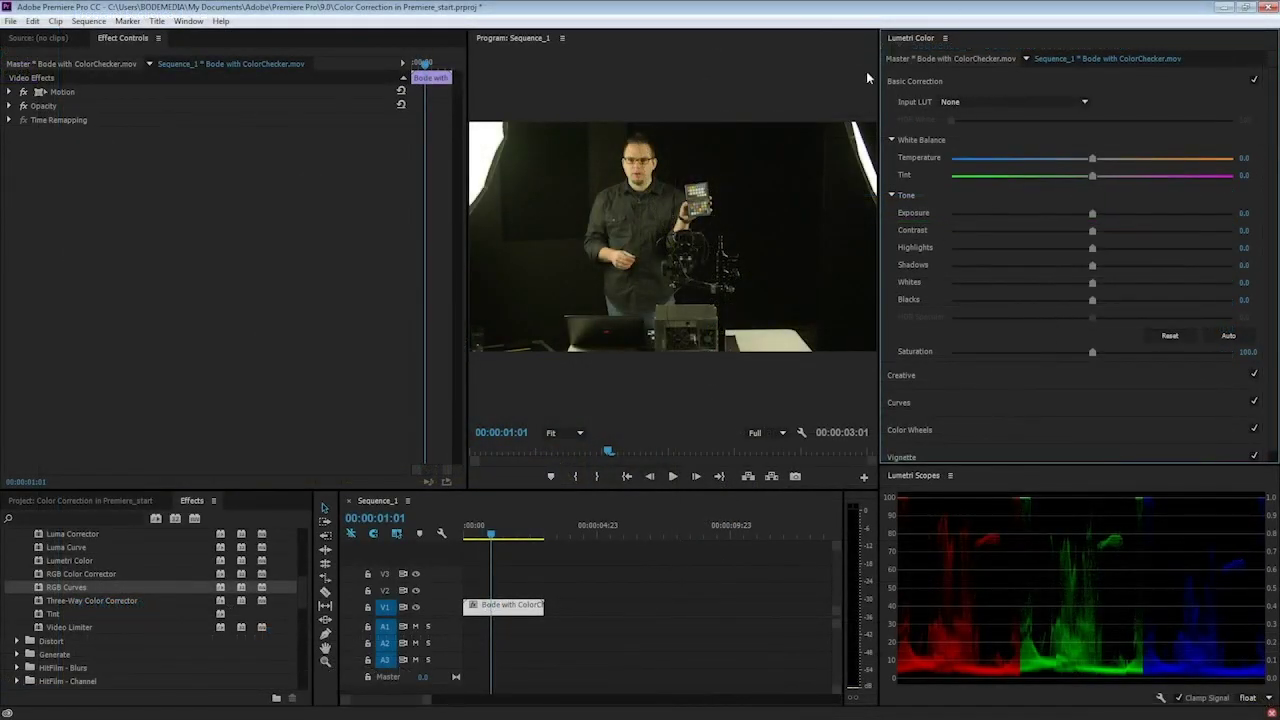
Adjust the selected clip in Lumetri Color with Temperature -33.3, Exposure 1.2, lower Contrast and Highlights 20.6, and highlight the effect added to it
{"action": "left_click", "coordinate": [531, 612]}
{"action": "left_click_drag", "start_coordinate": [1089, 160], "coordinate": [1046, 160]}
{"action": "left_click_drag", "start_coordinate": [1092, 213], "coordinate": [1121, 249]}
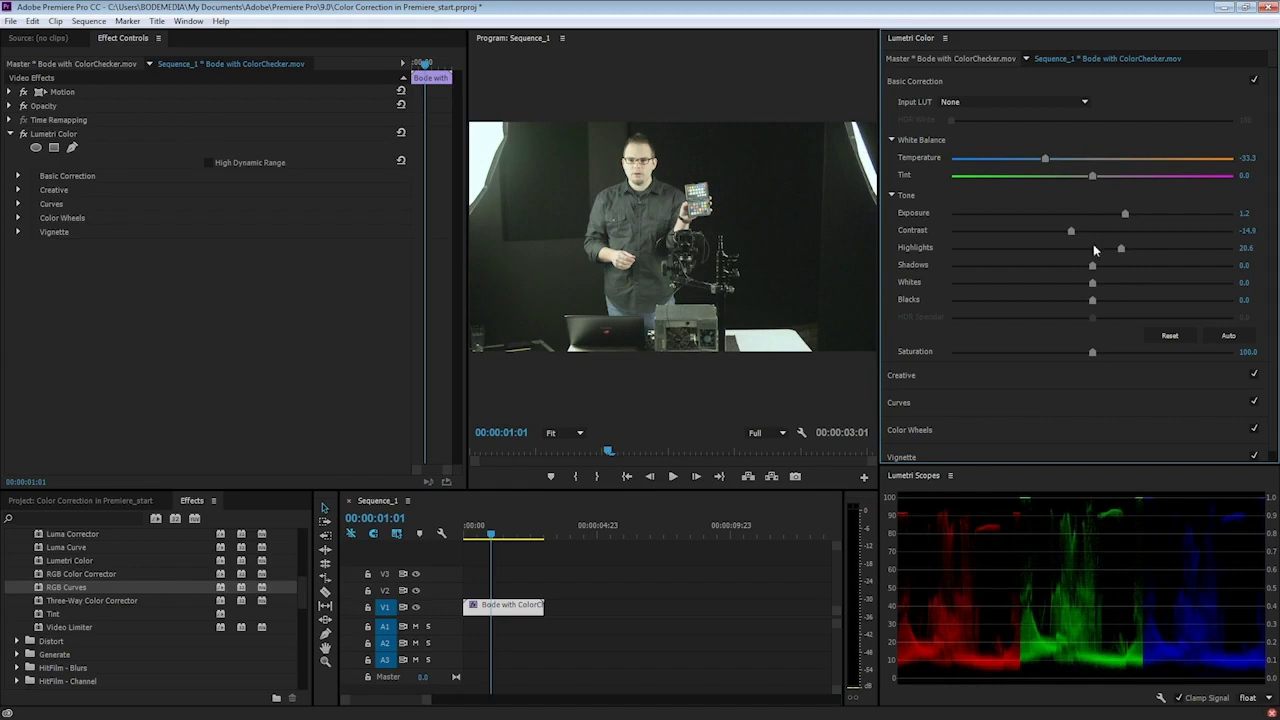
{"action": "left_click", "coordinate": [63, 136]}
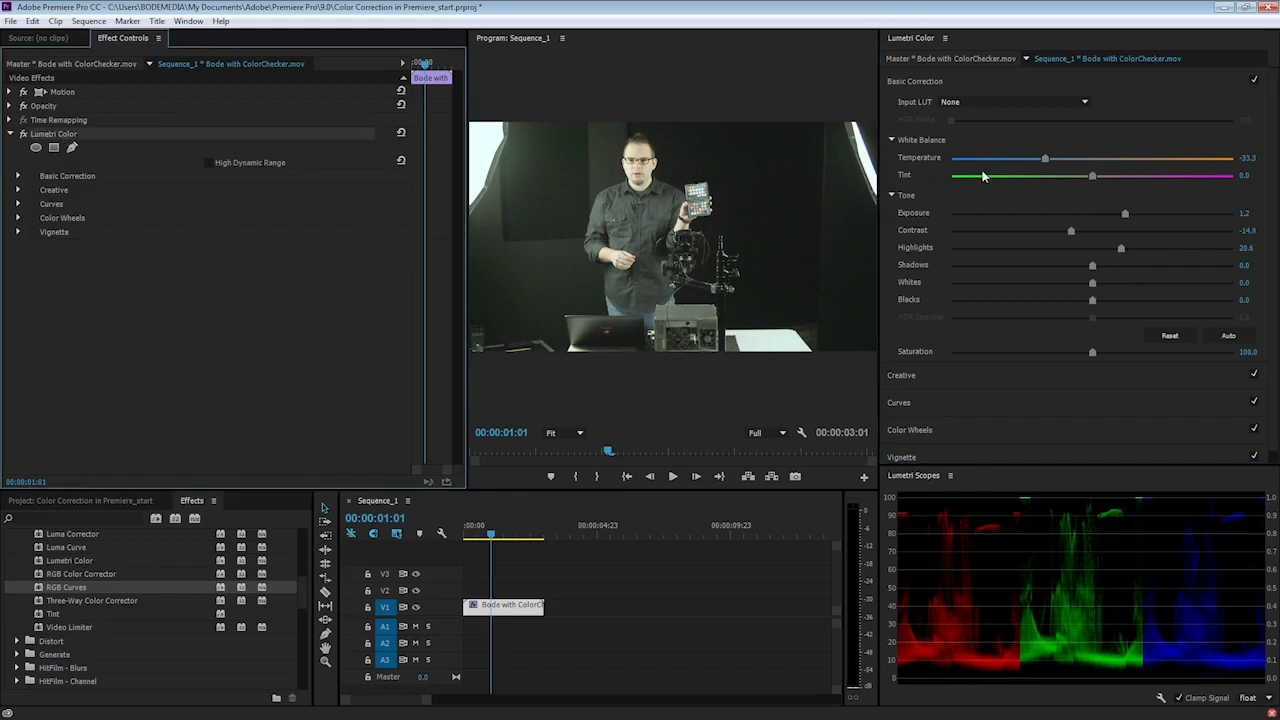
Reselect the clip and set Temperature to -3.5, Tint to -7.8, Exposure to 0.1, Contrast to 3.5 and Highlights to 0.2
{"action": "left_click", "coordinate": [489, 559]}
{"action": "left_click", "coordinate": [528, 607]}
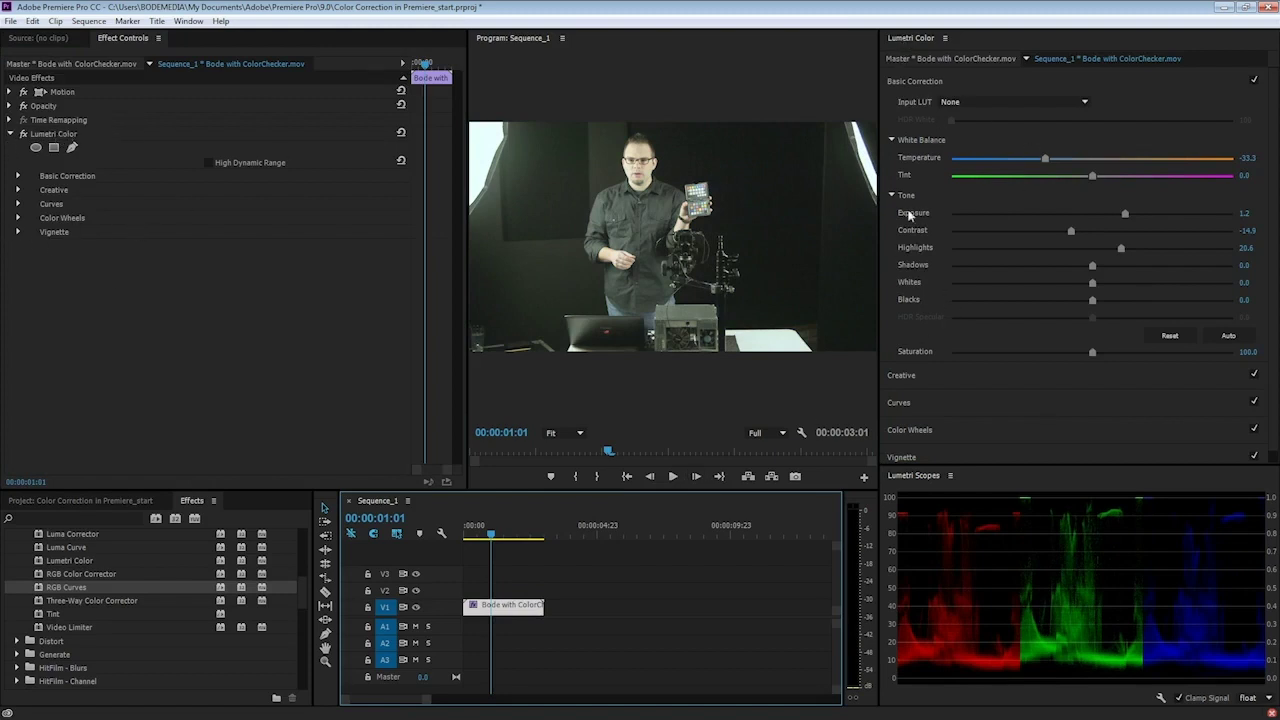
{"action": "left_click_drag", "start_coordinate": [1045, 158], "coordinate": [1081, 178]}
{"action": "left_click_drag", "start_coordinate": [1073, 230], "coordinate": [1094, 255]}
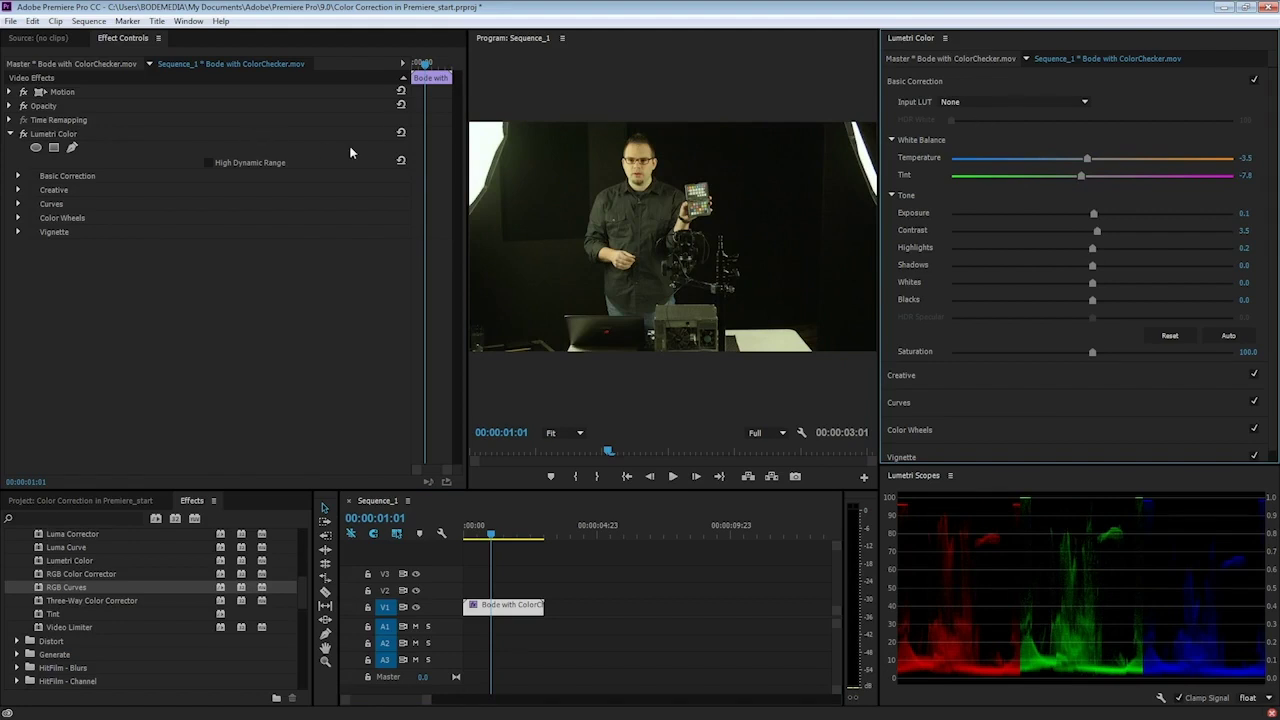
Reset the clip's Lumetri Color effect and look through the Creative section's Look presets and adjustments
{"action": "left_click", "coordinate": [401, 133]}
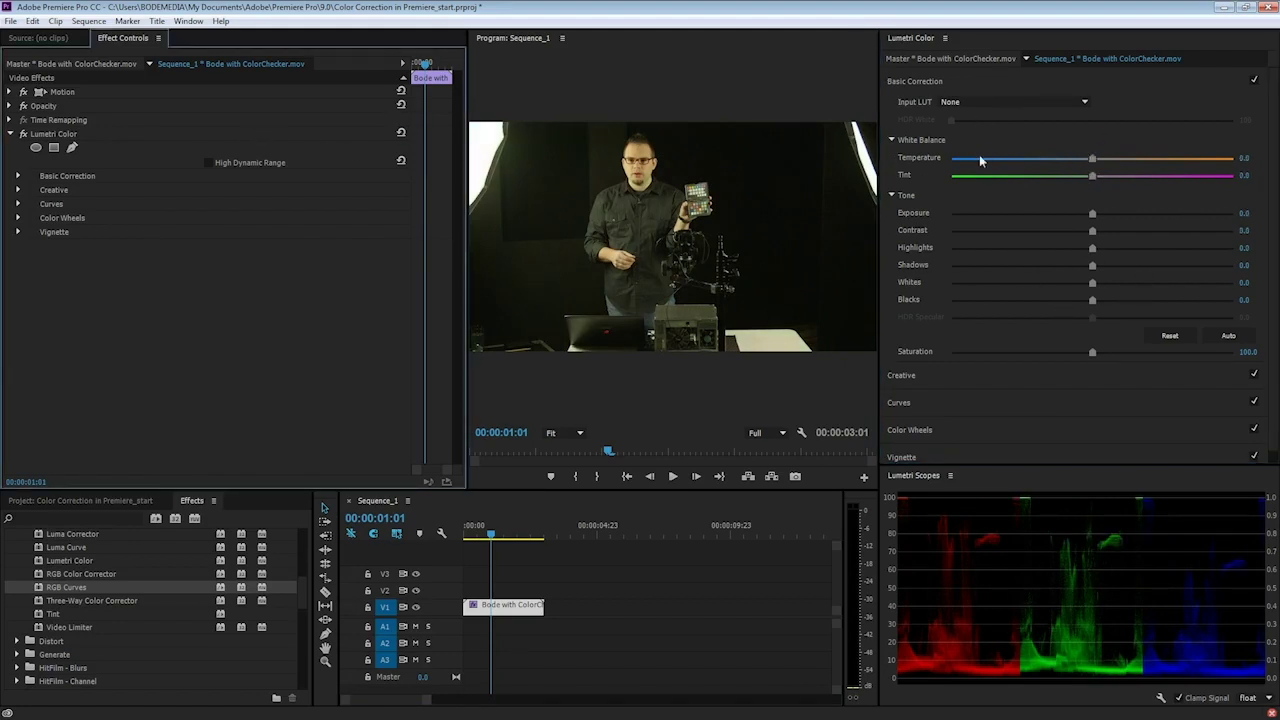
{"action": "scroll", "coordinate": [962, 355], "scroll_direction": "down", "scroll_amount": 1}
{"action": "left_click", "coordinate": [946, 351]}
{"action": "scroll", "coordinate": [961, 347], "scroll_direction": "down", "scroll_amount": 3}
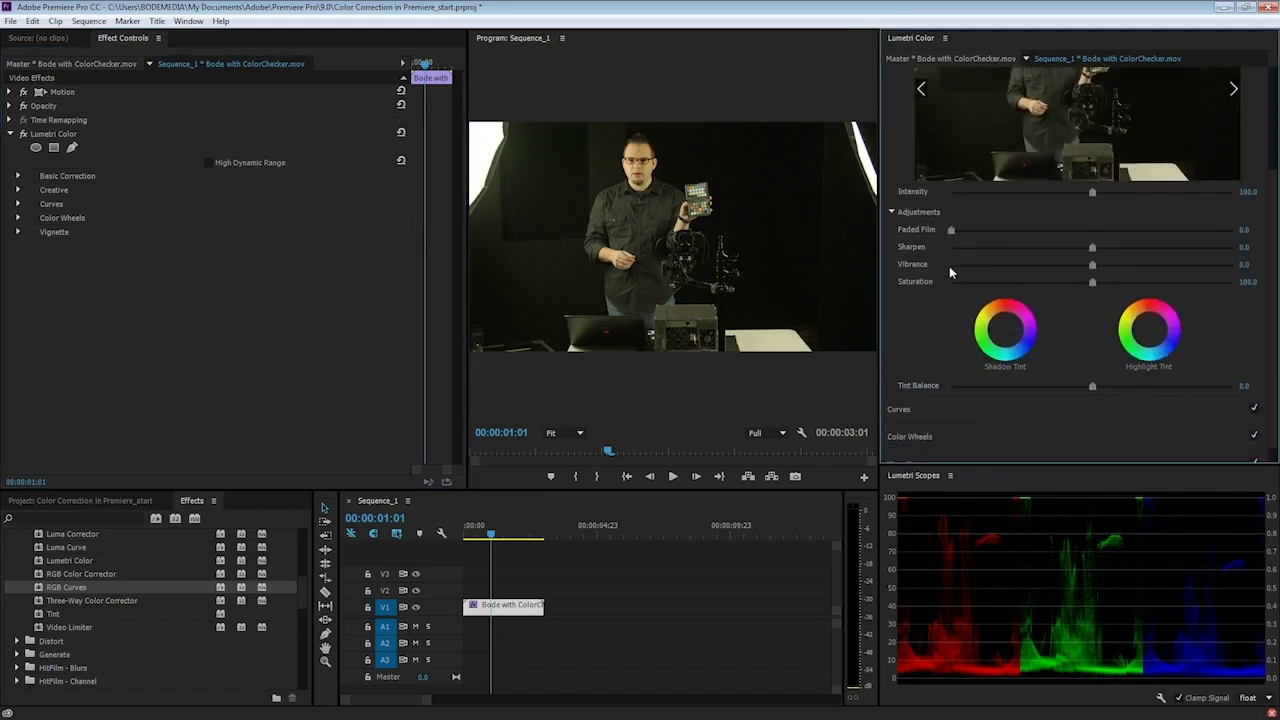
{"action": "scroll", "coordinate": [944, 250], "scroll_direction": "up", "scroll_amount": 3}
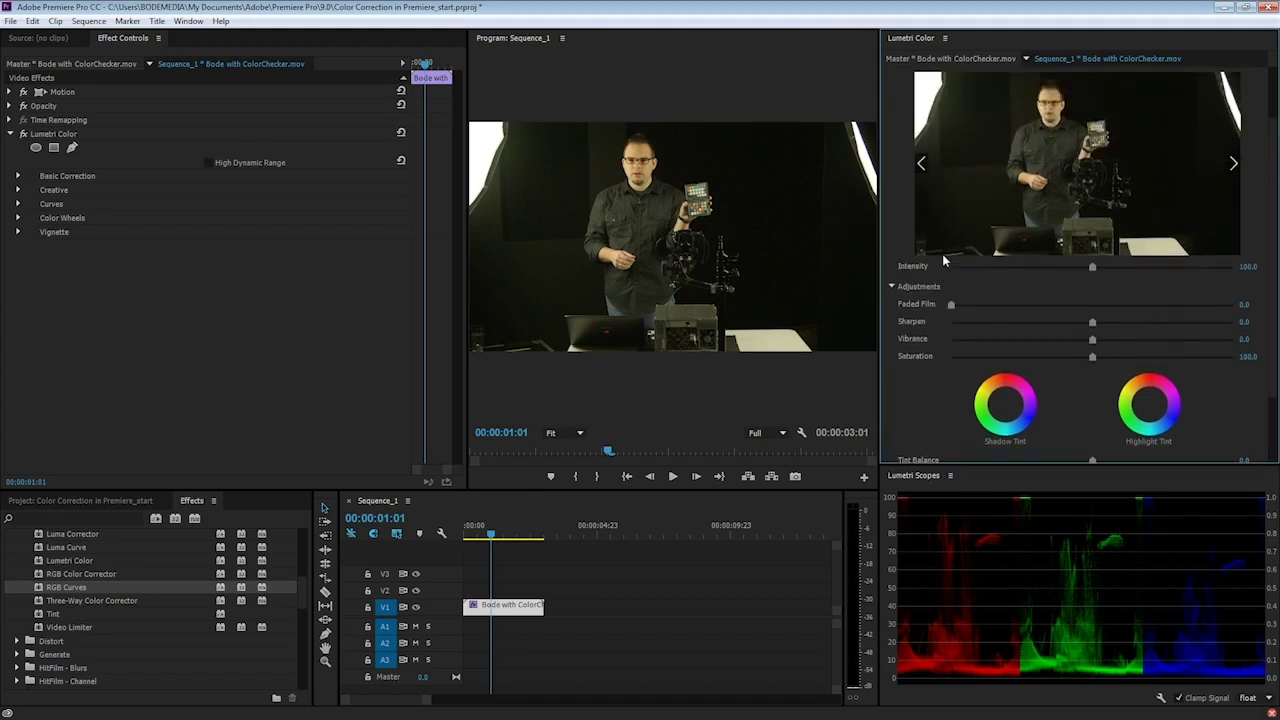
{"action": "left_click", "coordinate": [960, 130]}
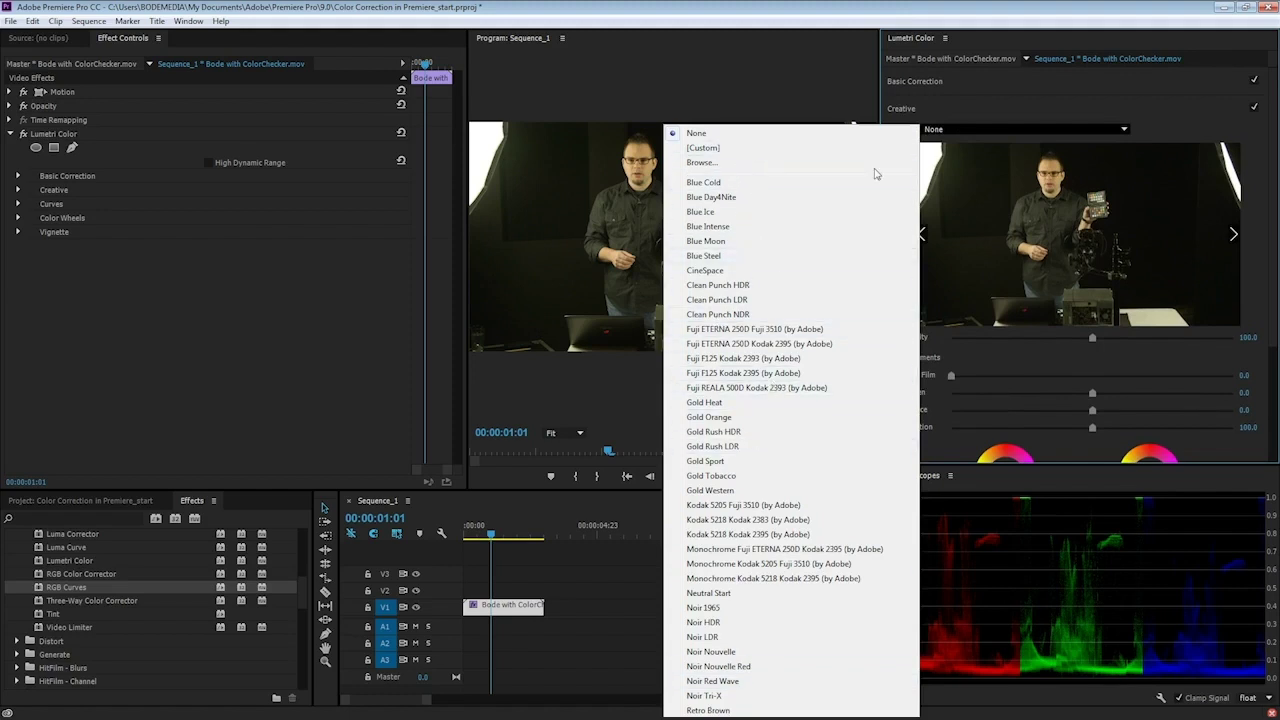
{"action": "left_click", "coordinate": [1050, 112]}
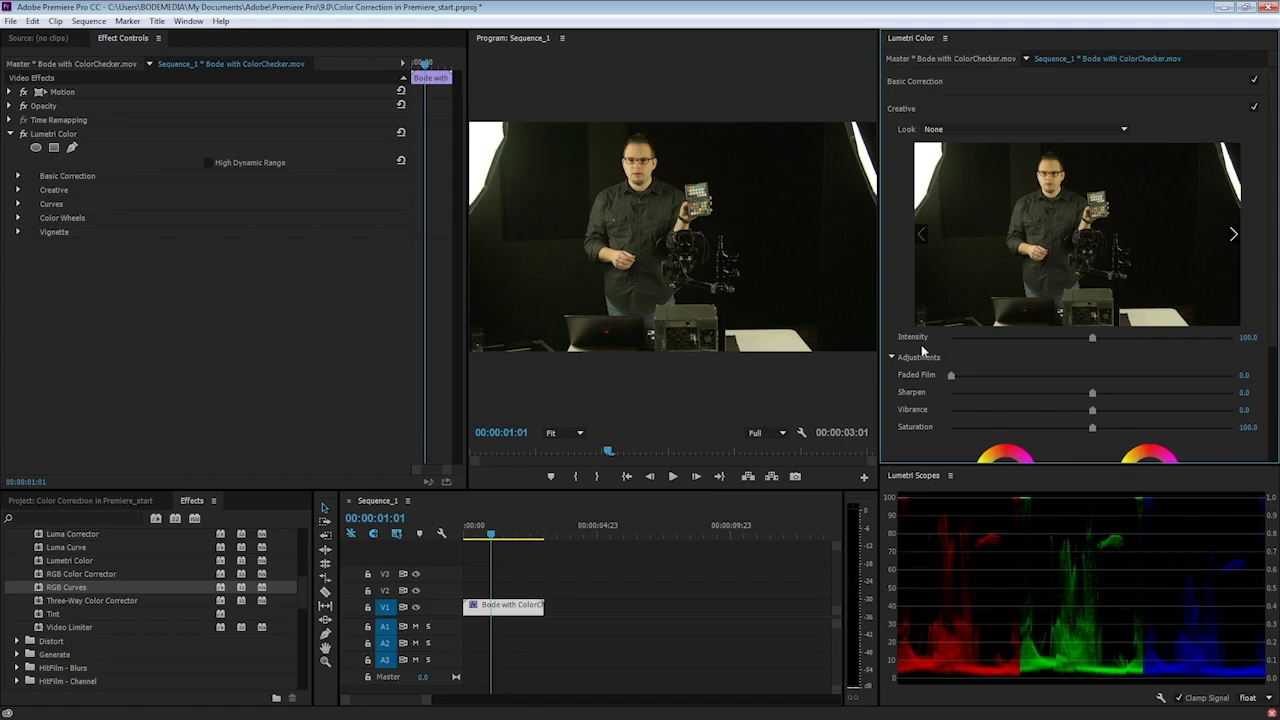
{"action": "scroll", "coordinate": [920, 350], "scroll_direction": "down", "scroll_amount": 3}
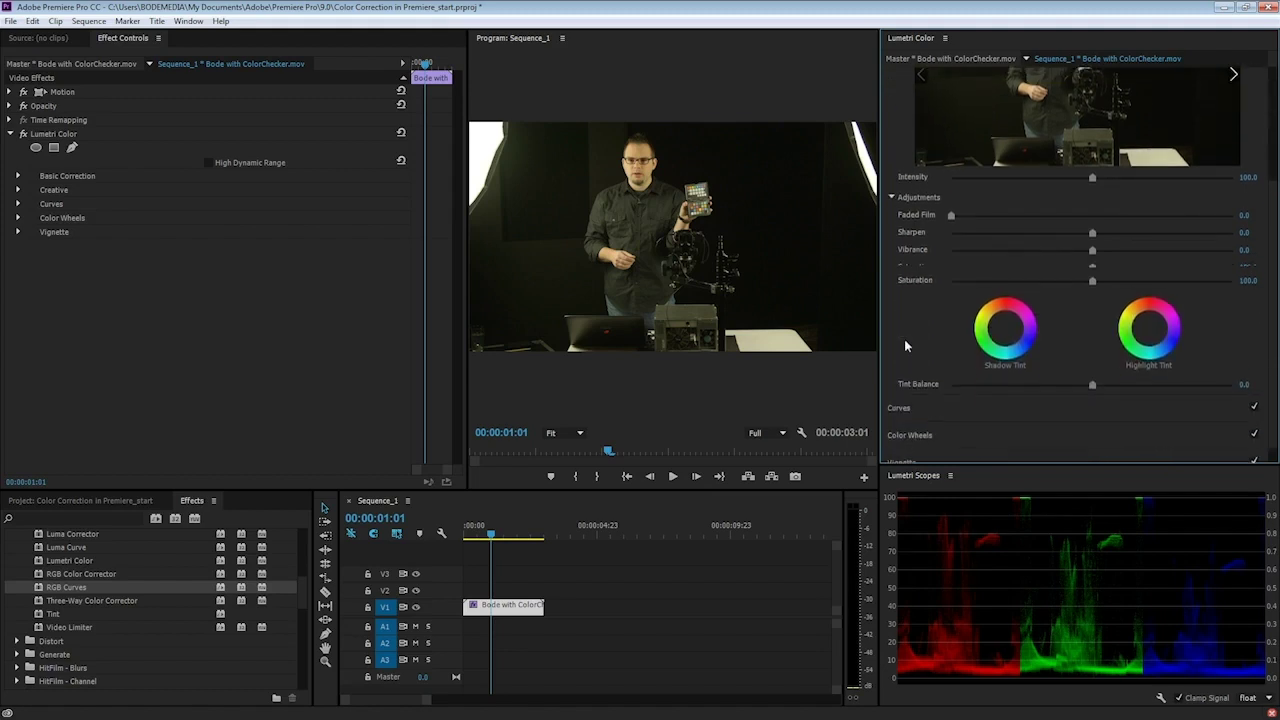
Review Lumetri Color's RGB Curves, Hue Saturation Curve, Color Wheels and Vignette controls
{"action": "left_click", "coordinate": [930, 386]}
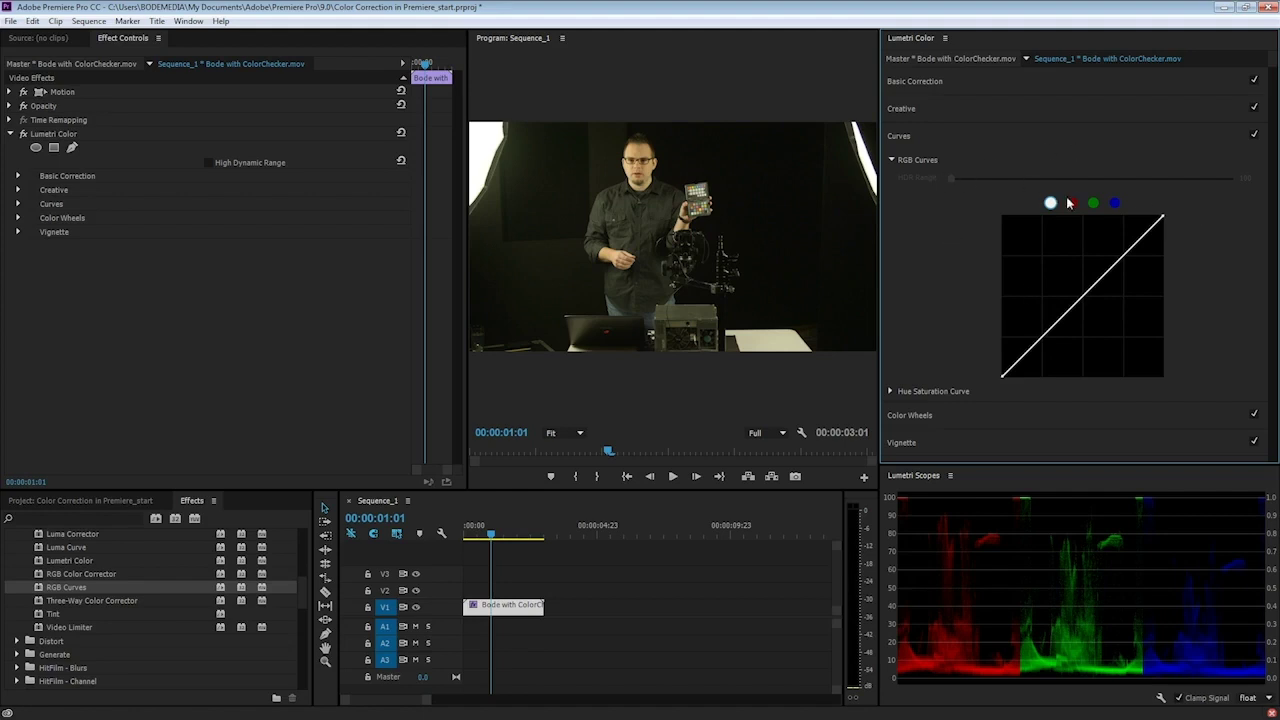
{"action": "left_click", "coordinate": [891, 391]}
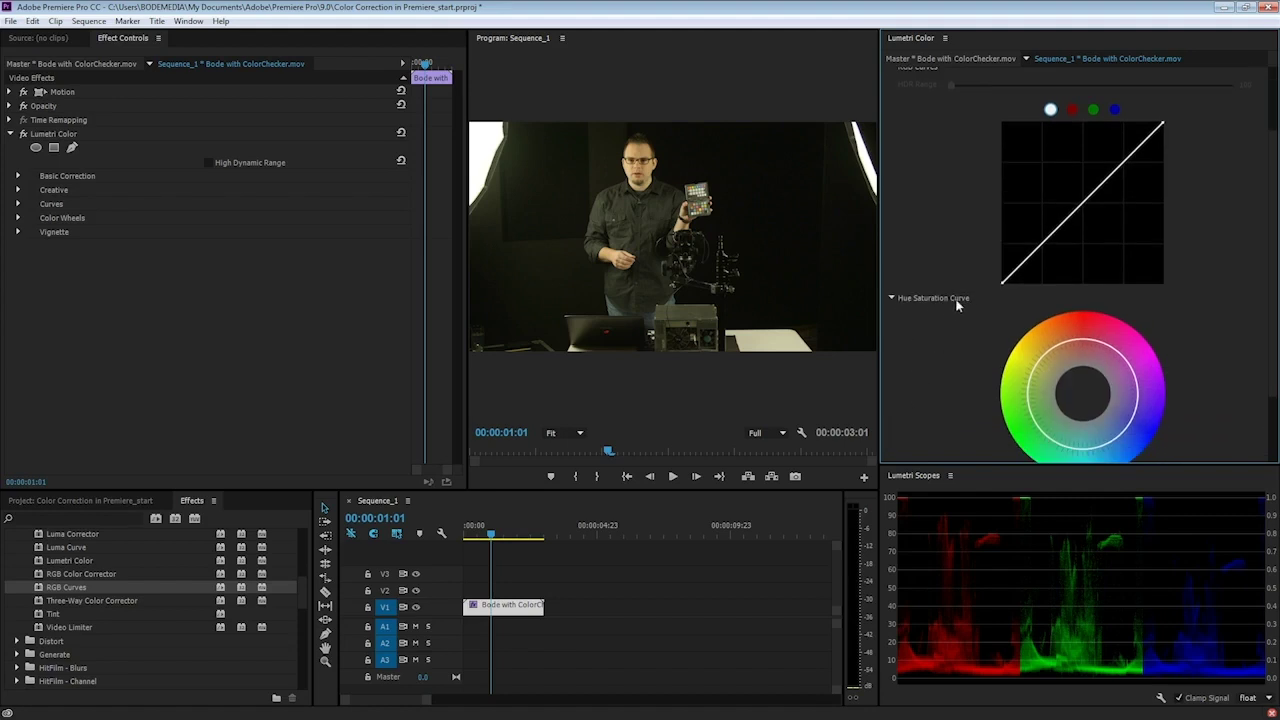
{"action": "scroll", "coordinate": [955, 306], "scroll_direction": "down", "scroll_amount": 3}
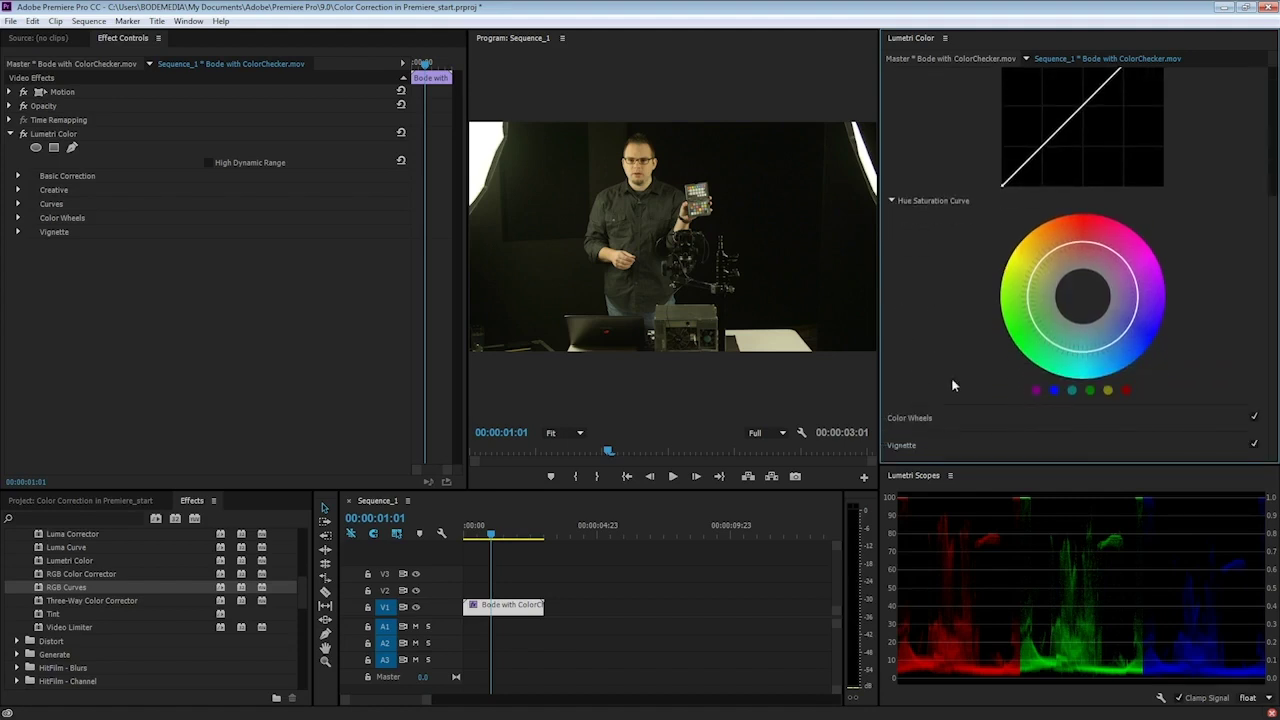
{"action": "left_click", "coordinate": [957, 414]}
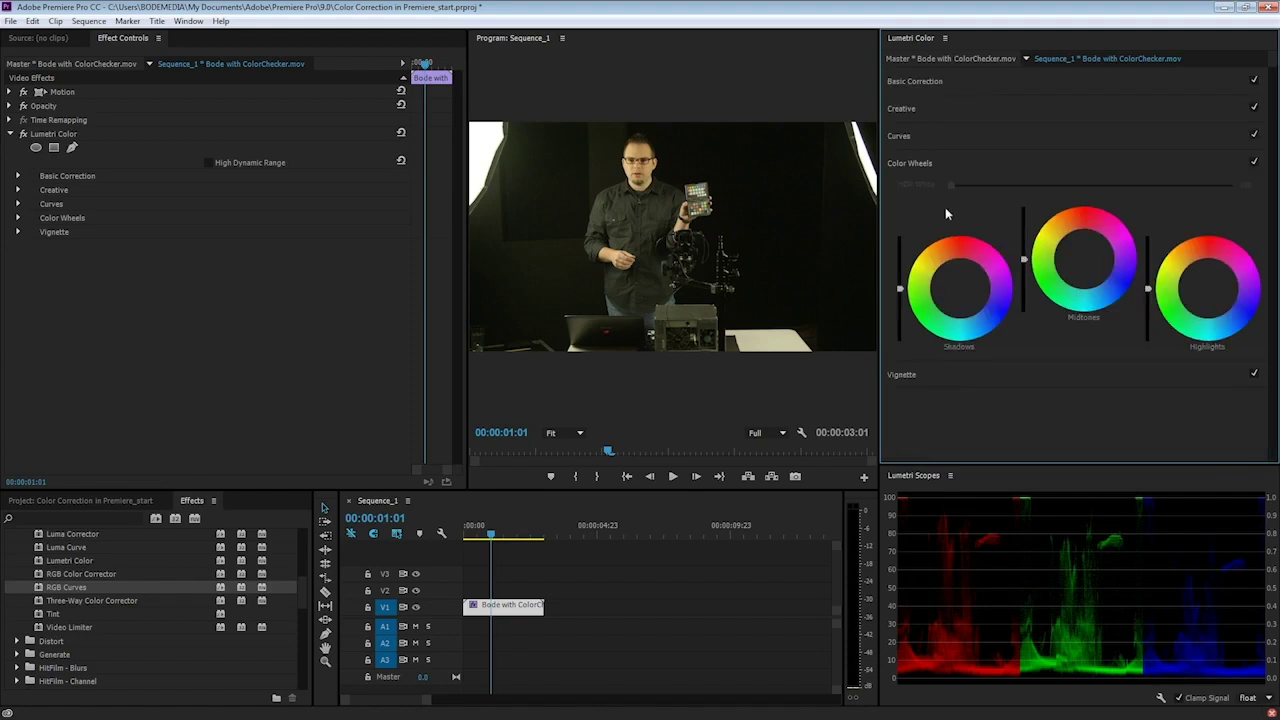
{"action": "left_click", "coordinate": [980, 370]}
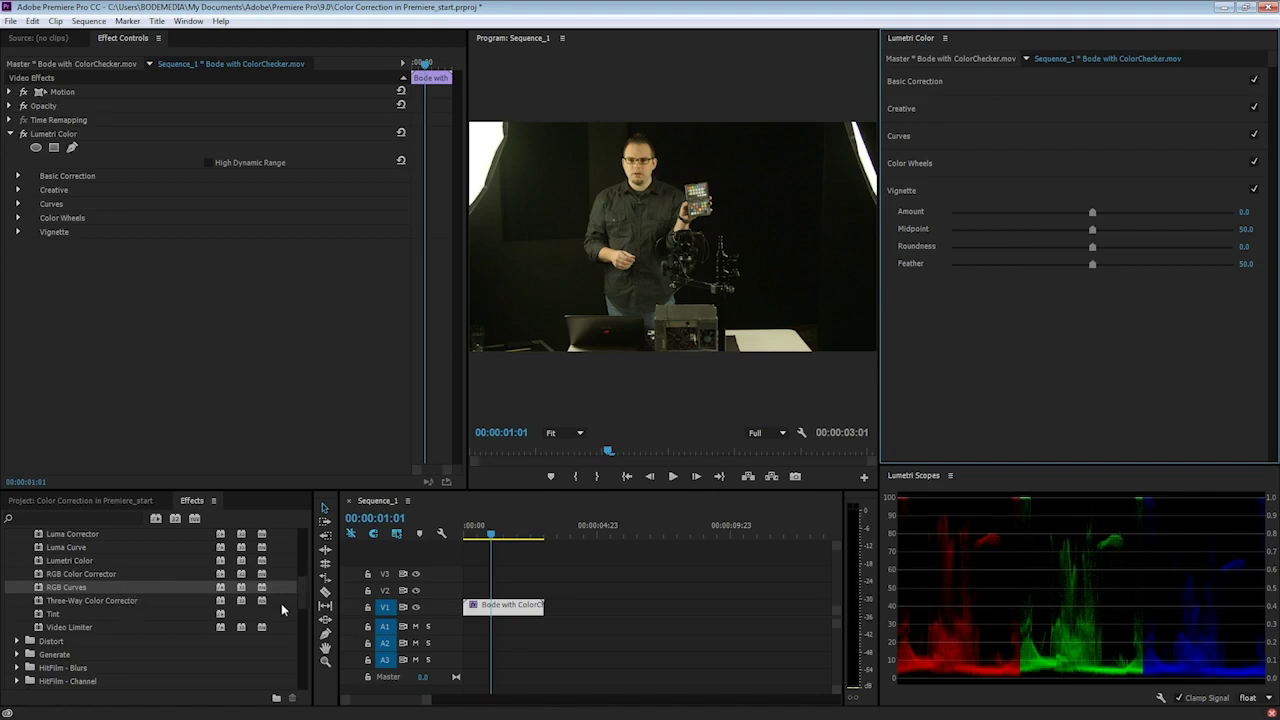
Remove the Lumetri Color effect from the clip and widen the Program monitor at the expense of Effect Controls
{"action": "scroll", "coordinate": [301, 600], "scroll_direction": "up", "scroll_amount": 1}
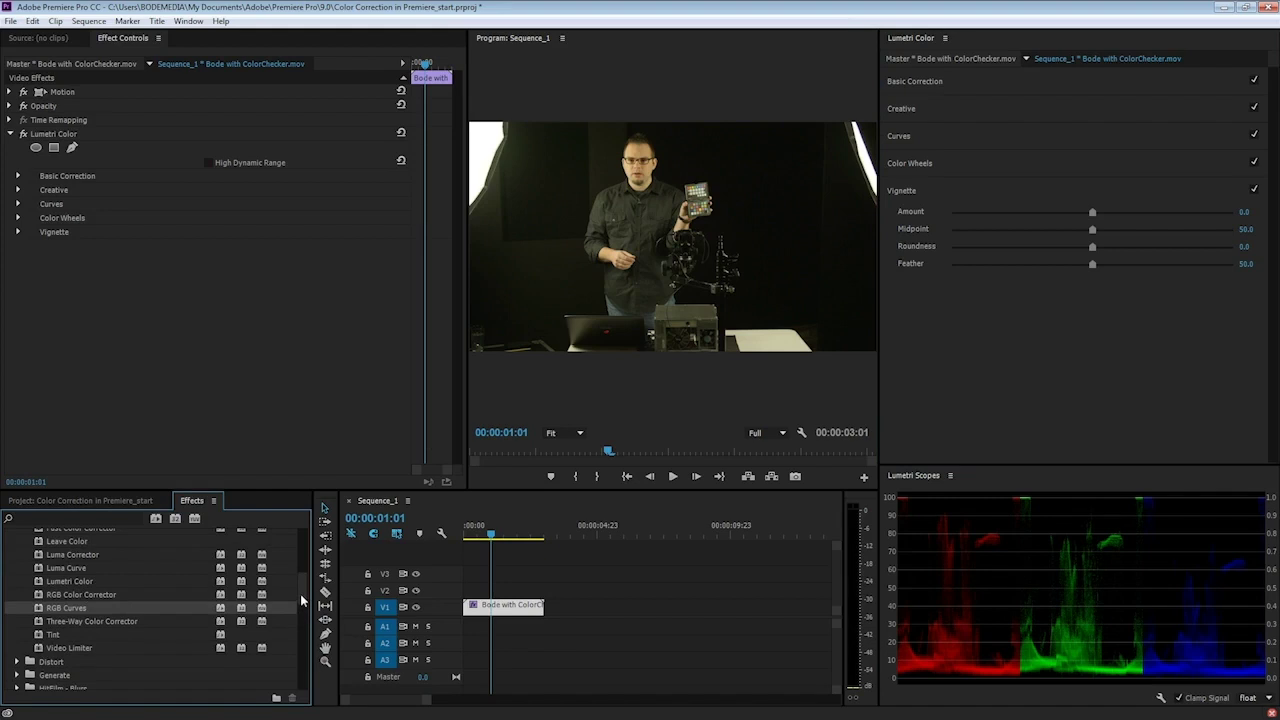
{"action": "scroll", "coordinate": [299, 600], "scroll_direction": "up", "scroll_amount": 2}
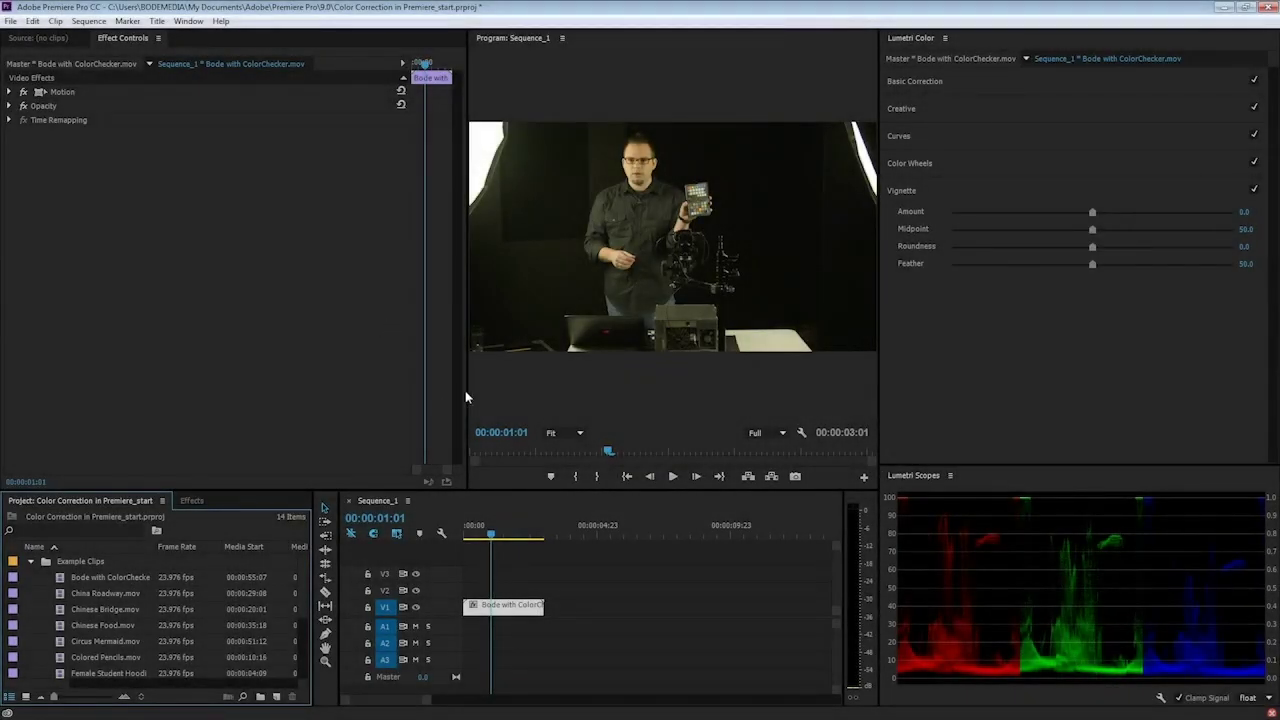
{"action": "left_click_drag", "start_coordinate": [465, 392], "coordinate": [219, 379]}
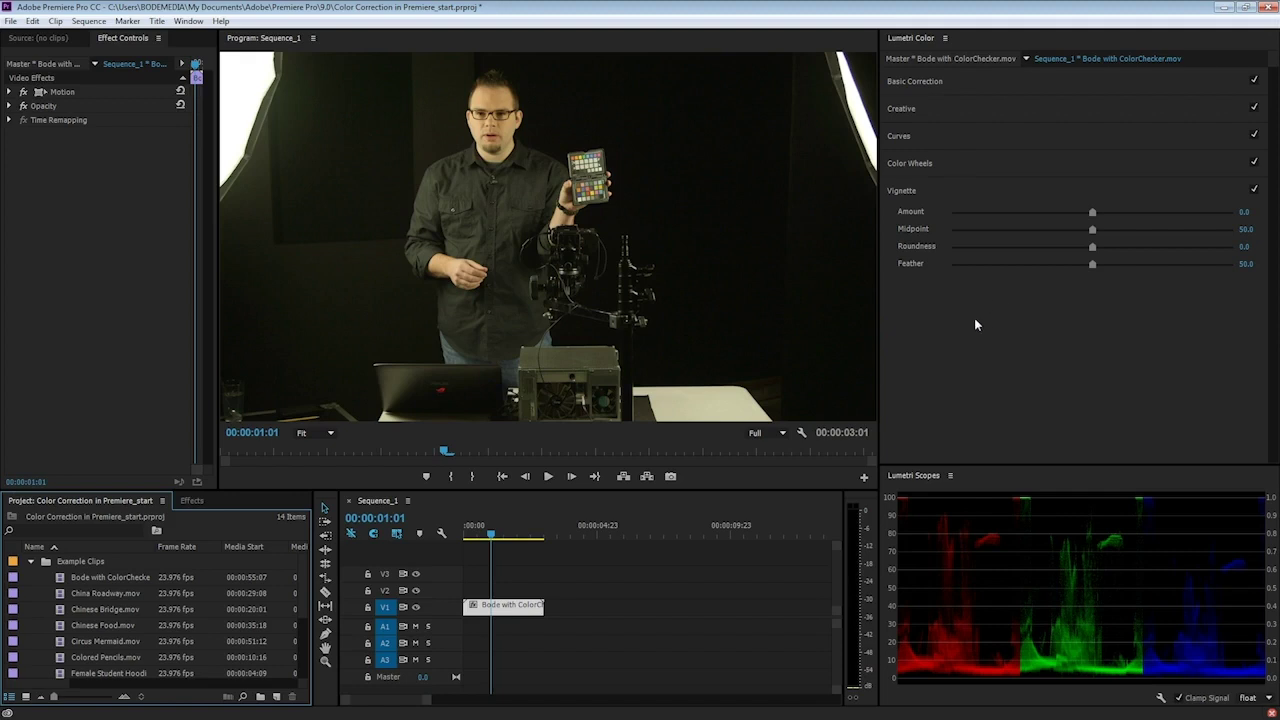
Expand Lumetri's Basic Correction controls, and open the Example Clips bin docked beside the project
{"action": "left_click", "coordinate": [965, 85]}
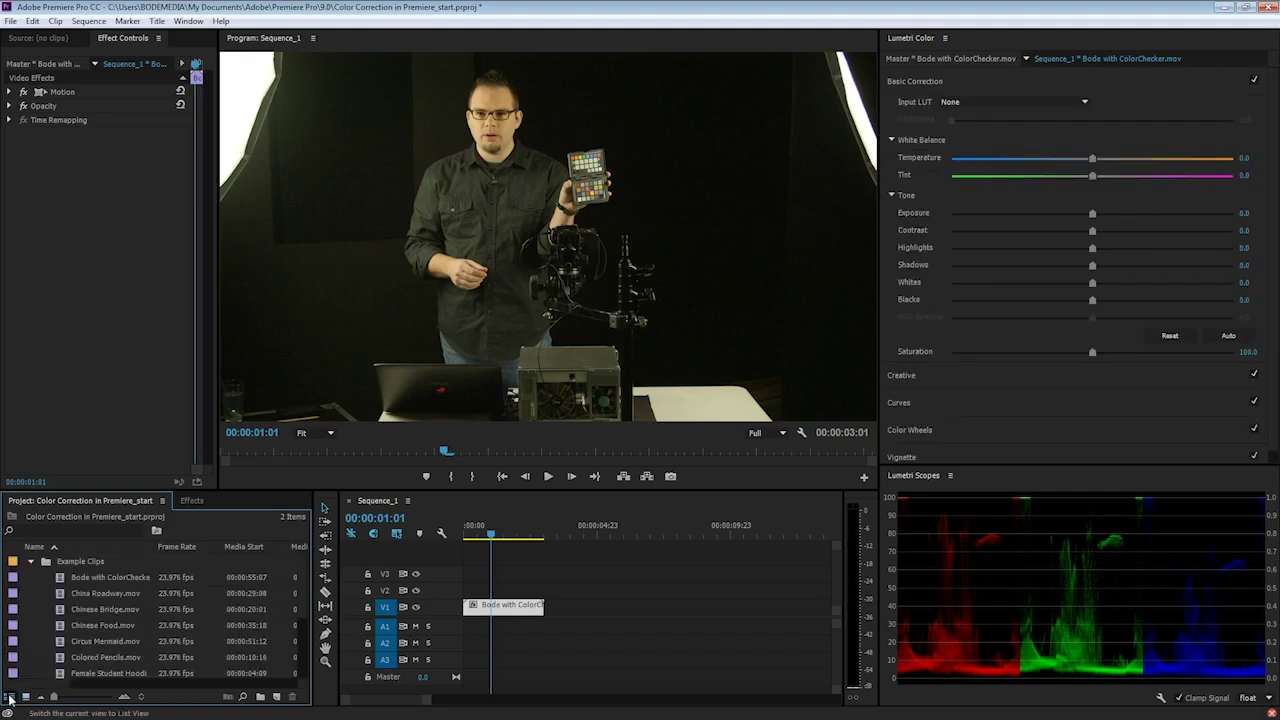
{"action": "double_click", "coordinate": [80, 561]}
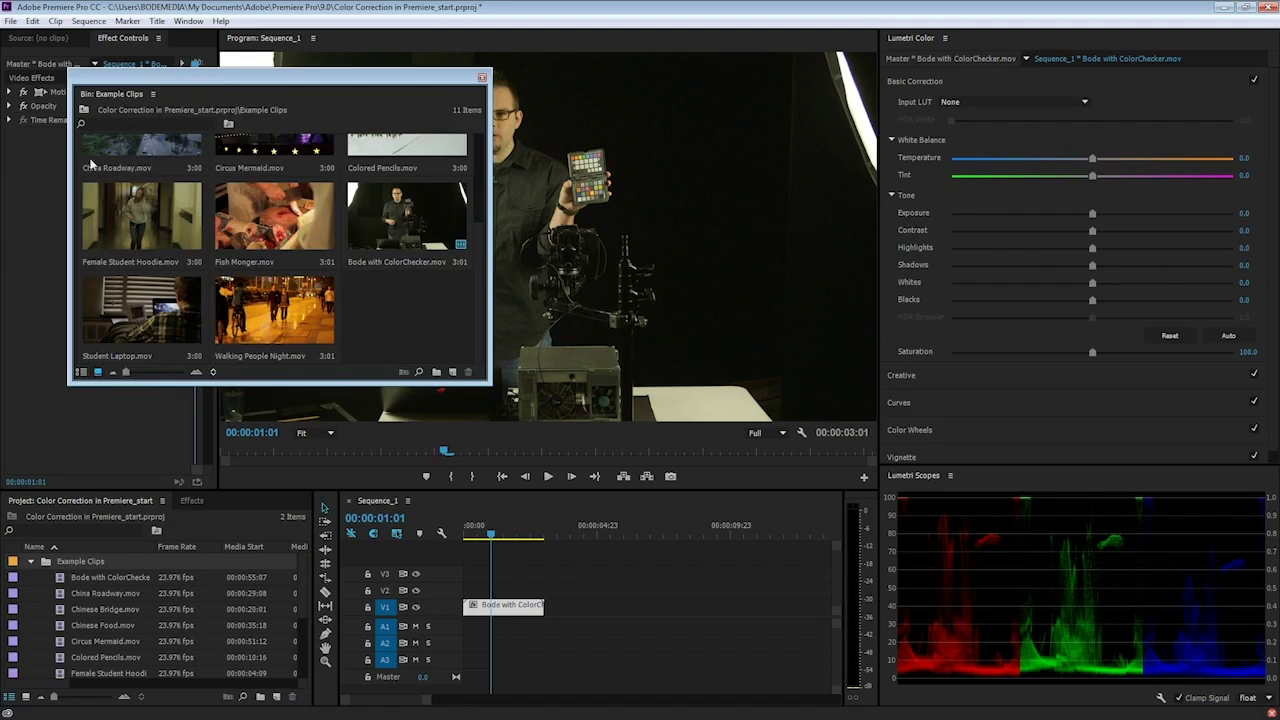
{"action": "left_click_drag", "start_coordinate": [119, 95], "coordinate": [215, 501]}
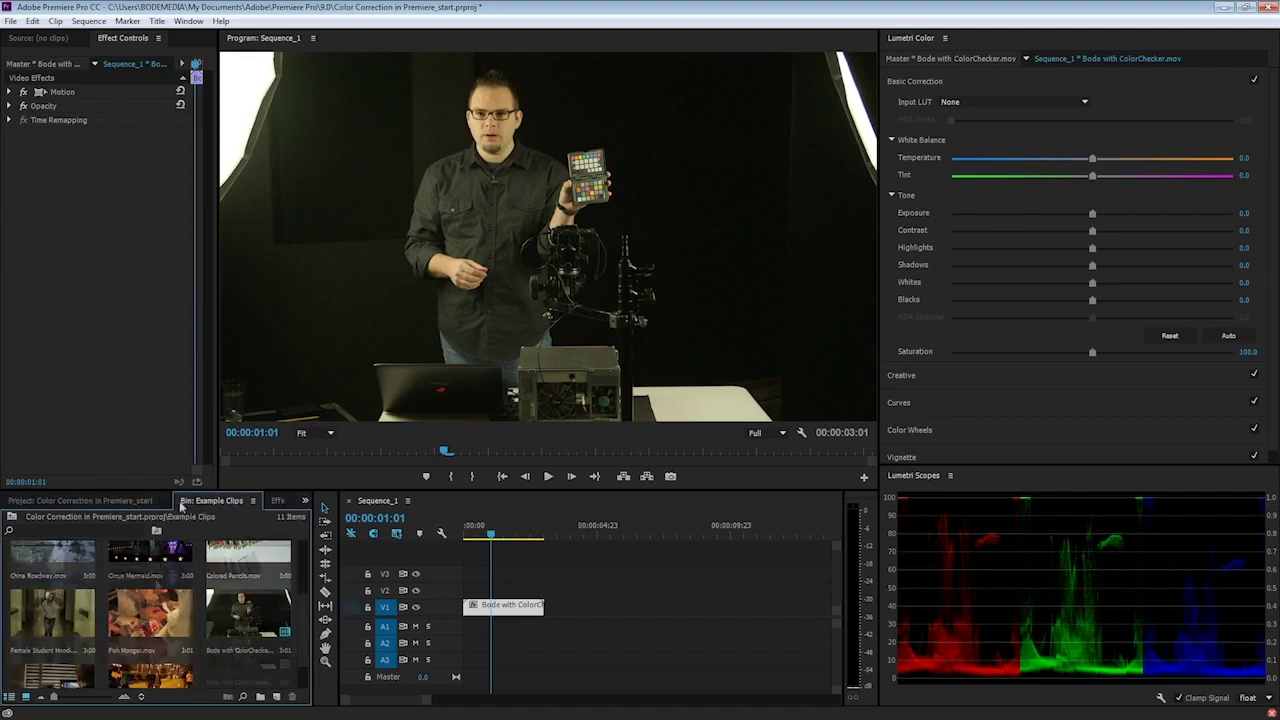
Place Circus Mermaid.mov on V1 after the existing clip, leaving a gap, and move the playhead to 00:00:05:15
{"action": "left_click_drag", "start_coordinate": [157, 580], "coordinate": [568, 612]}
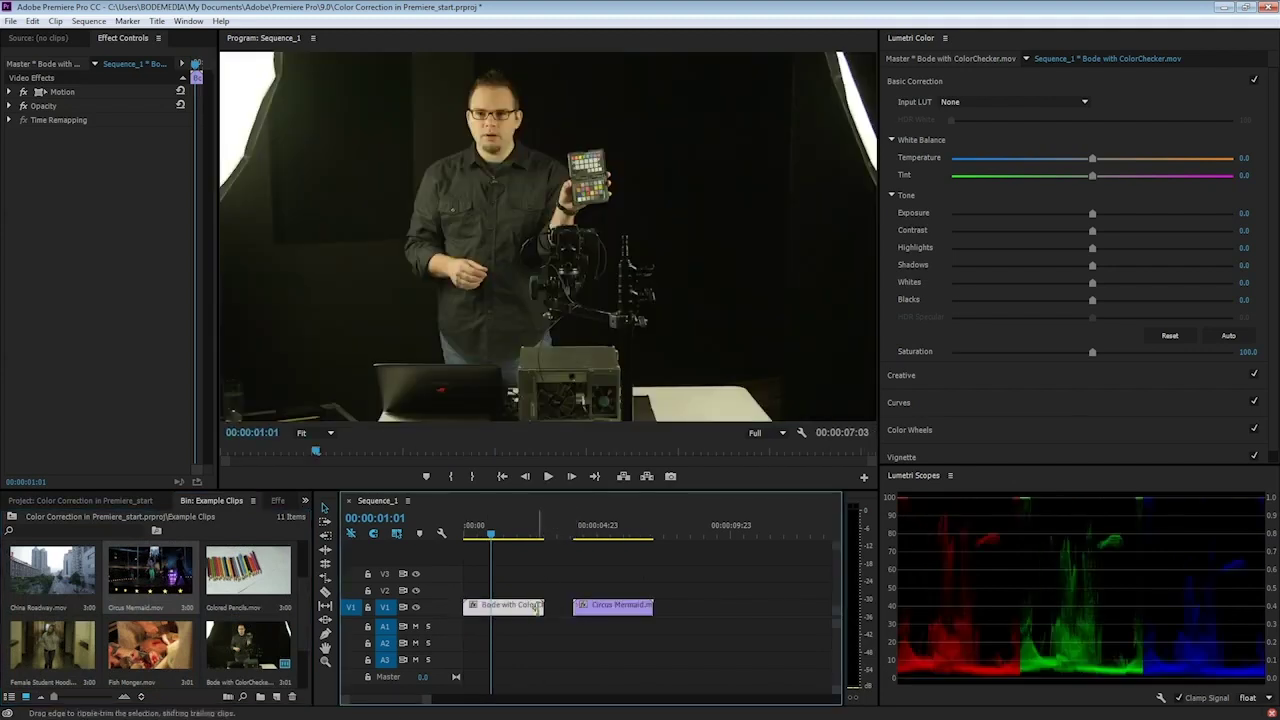
{"action": "left_click", "coordinate": [606, 535]}
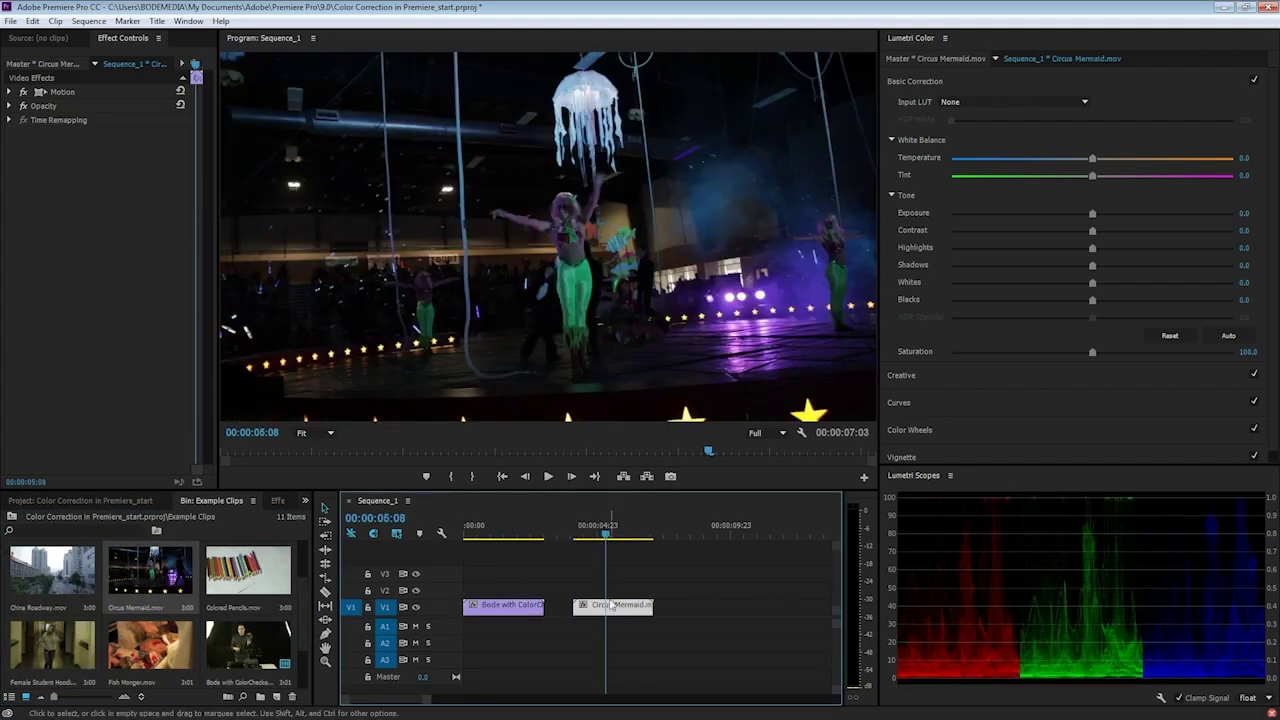
{"action": "left_click", "coordinate": [592, 535]}
{"action": "left_click_drag", "start_coordinate": [592, 535], "coordinate": [613, 536]}
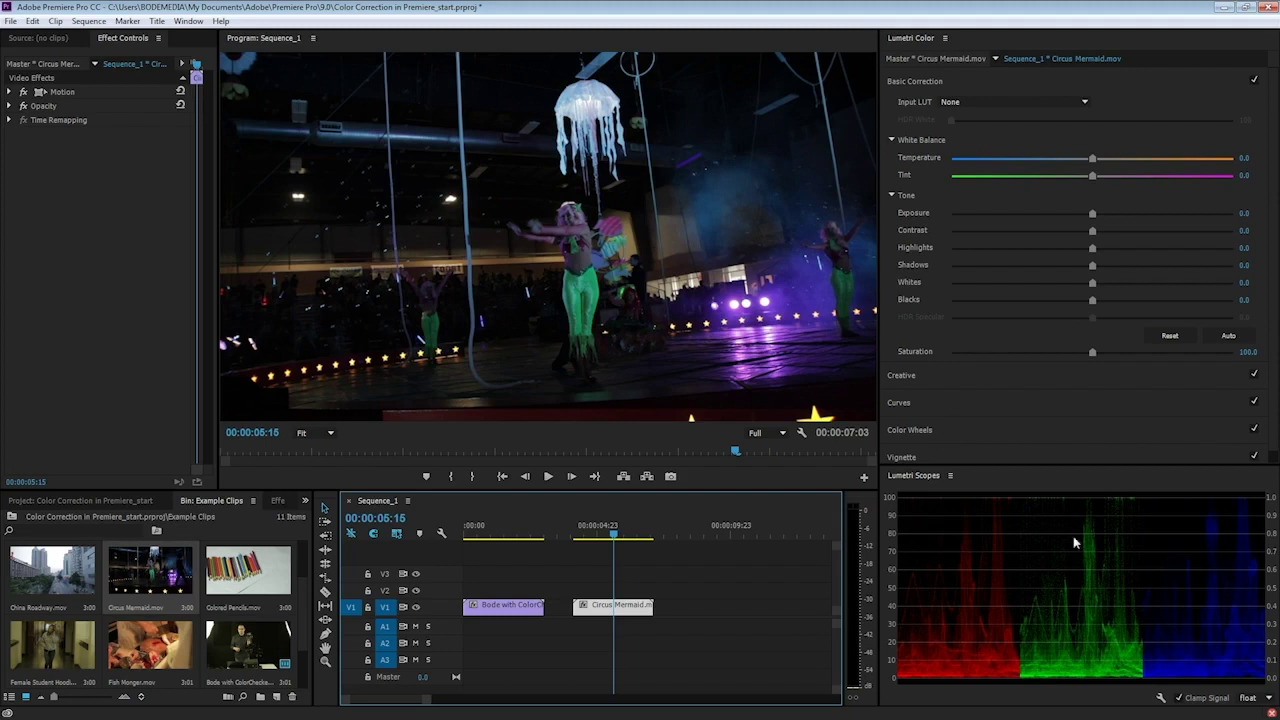
Enlarge the Lumetri Scopes and raise the Circus Mermaid clip's Exposure to 2.0
{"action": "left_click_drag", "start_coordinate": [985, 467], "coordinate": [982, 384]}
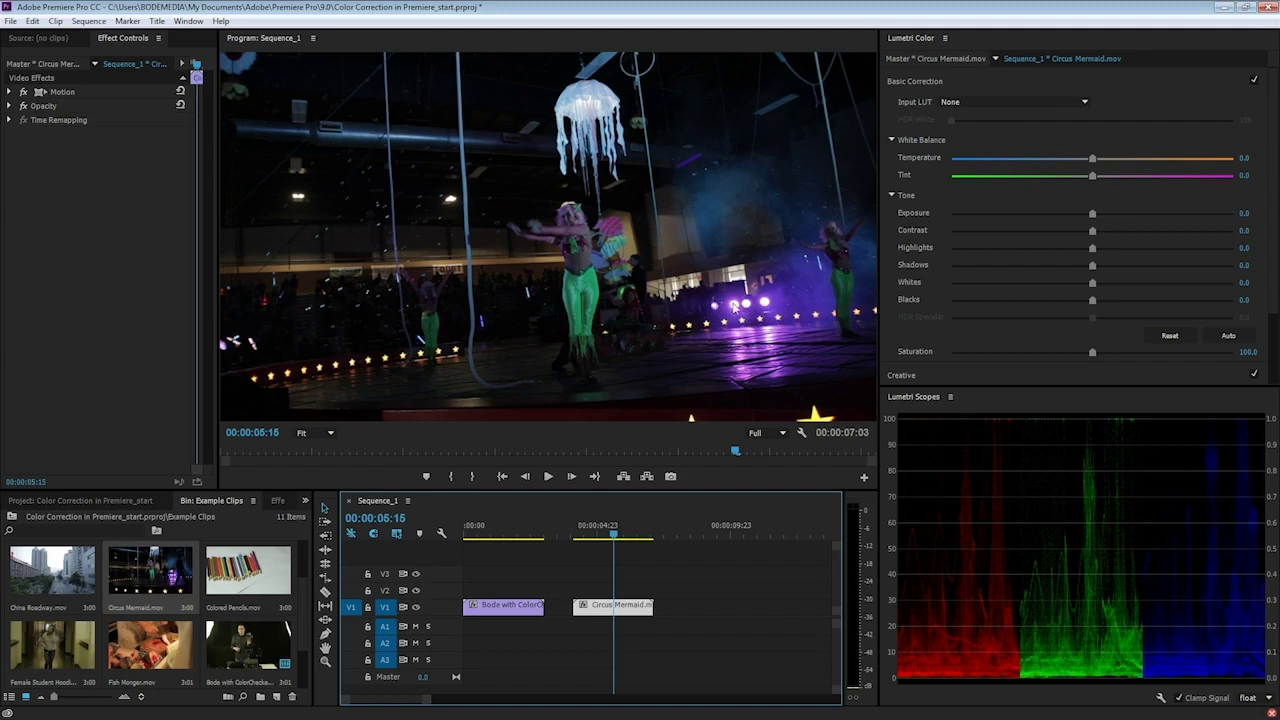
{"action": "left_click", "coordinate": [925, 46]}
{"action": "left_click", "coordinate": [918, 84]}
{"action": "left_click", "coordinate": [918, 84]}
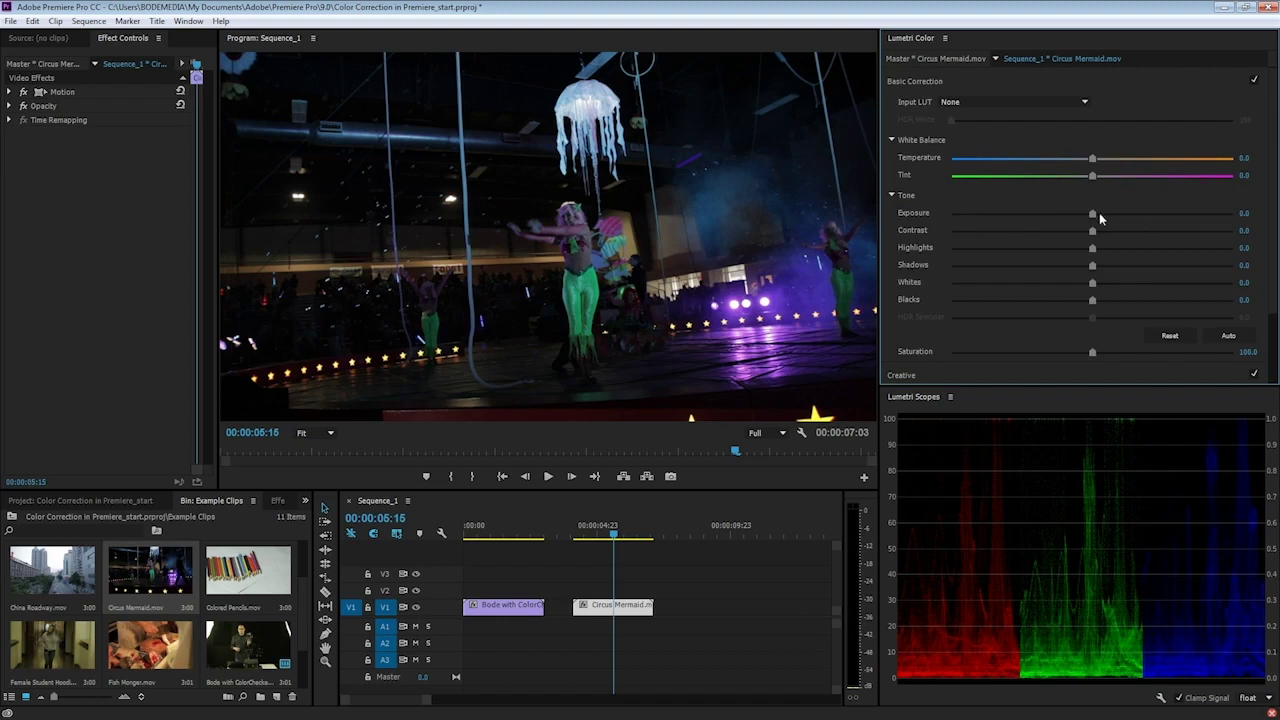
{"action": "left_click_drag", "start_coordinate": [1093, 213], "coordinate": [1137, 223]}
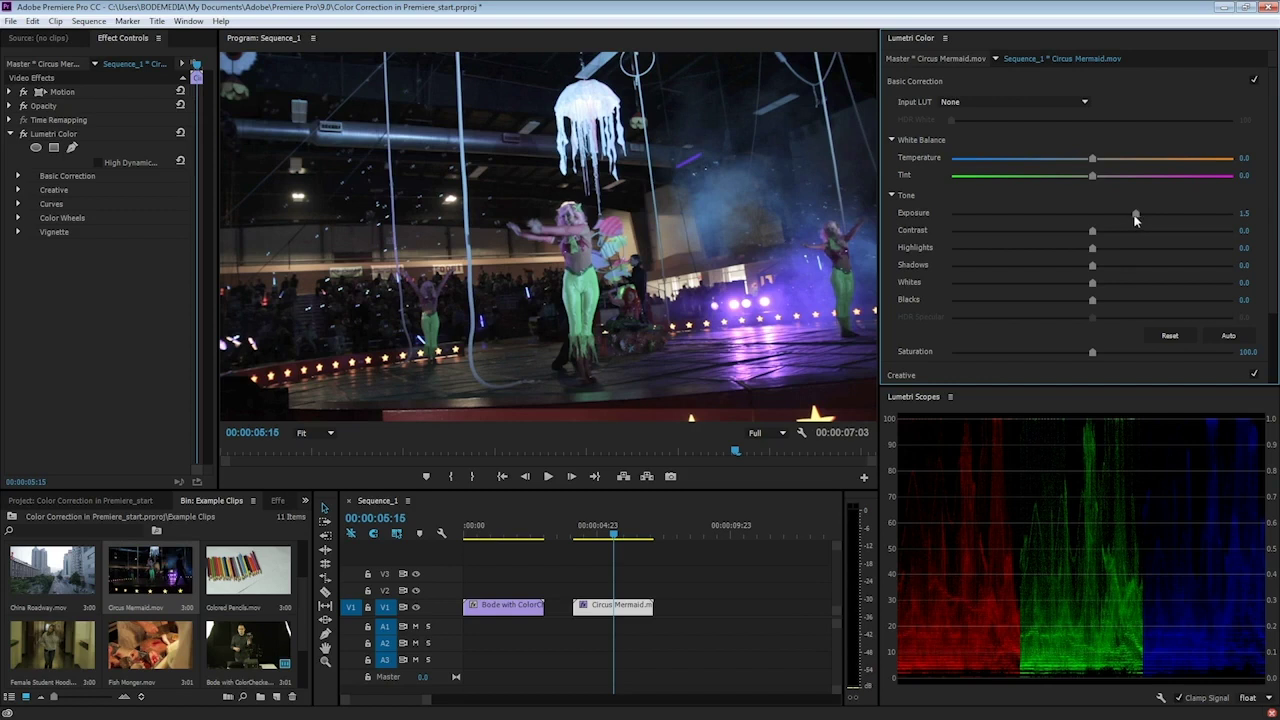
{"action": "left_click_drag", "start_coordinate": [1135, 218], "coordinate": [1150, 218]}
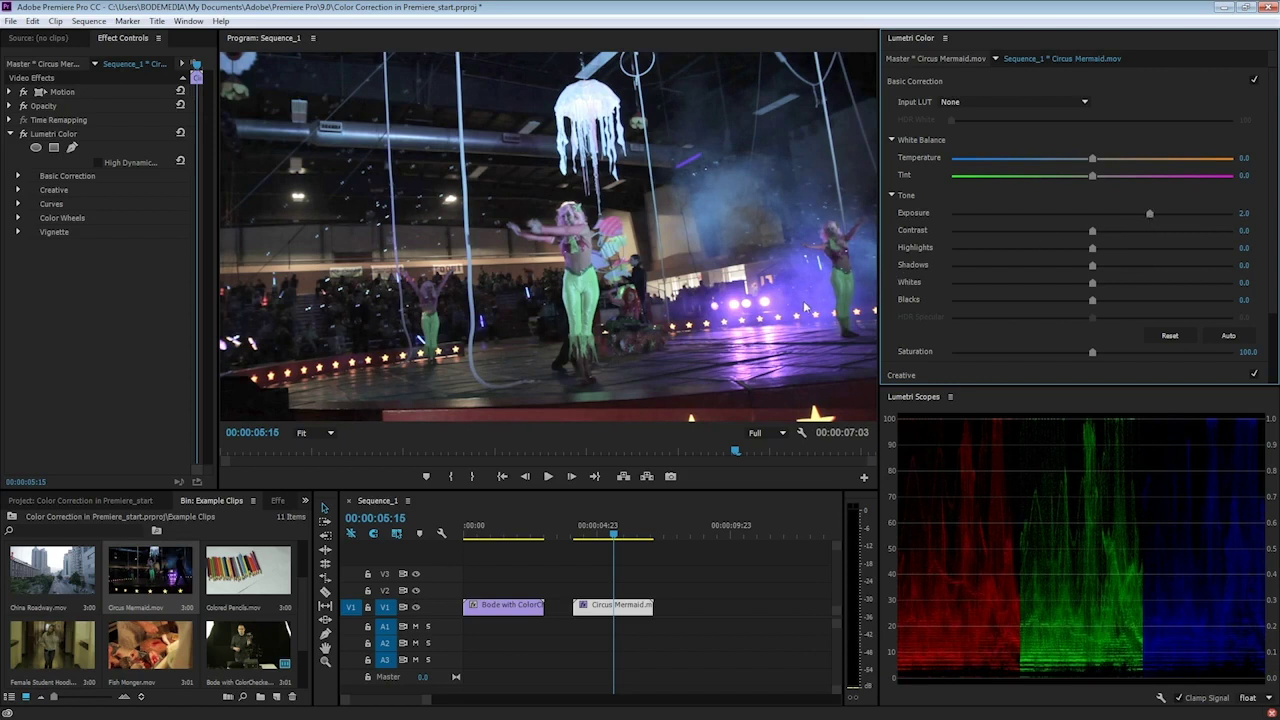
Examine the brightened stage, jellyfish and ceiling areas for noise at 100% magnification, and return the monitor to Fit
{"action": "left_click", "coordinate": [320, 437]}
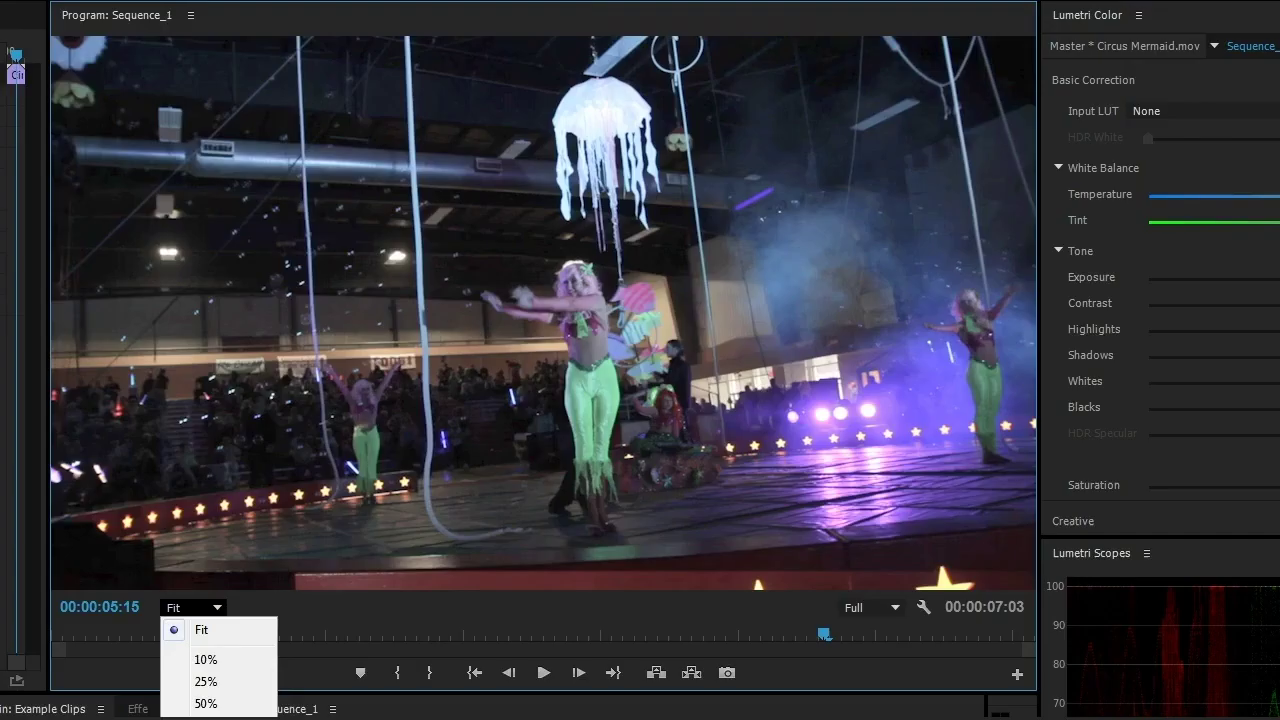
{"action": "left_click", "coordinate": [330, 527]}
{"action": "left_click_drag", "start_coordinate": [1025, 196], "coordinate": [991, 378]}
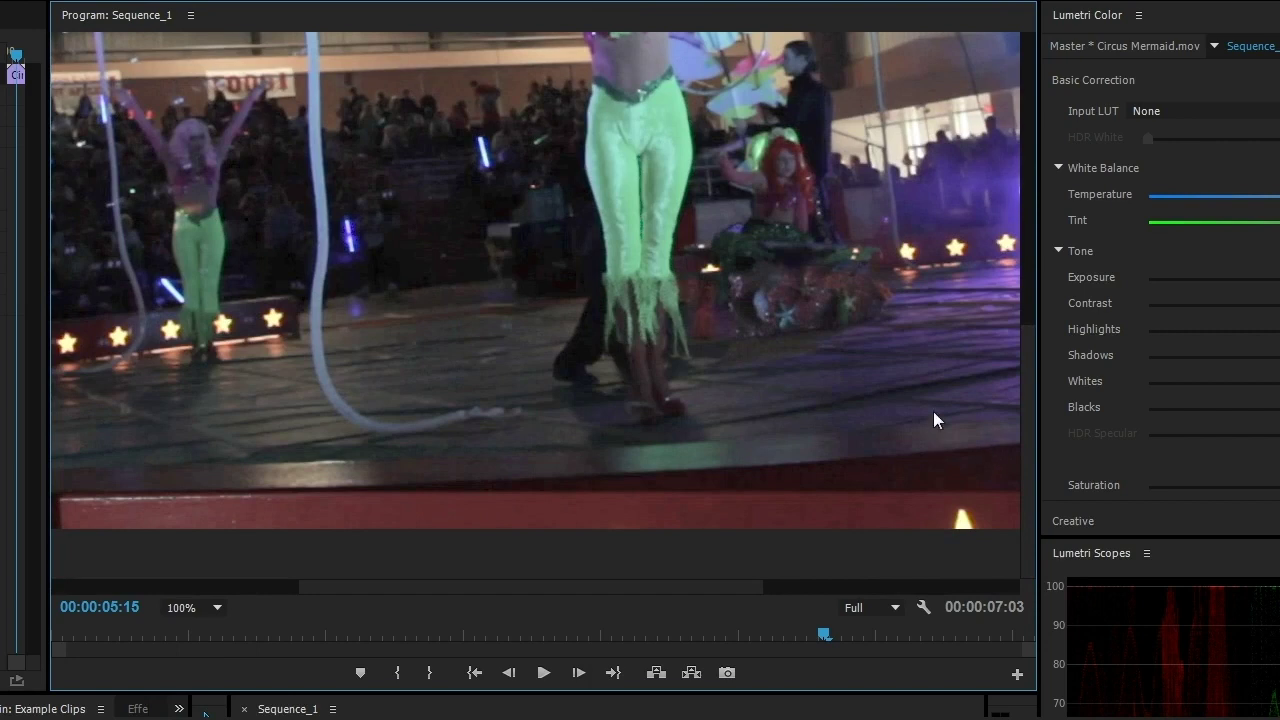
{"action": "left_click_drag", "start_coordinate": [1028, 344], "coordinate": [1081, 36]}
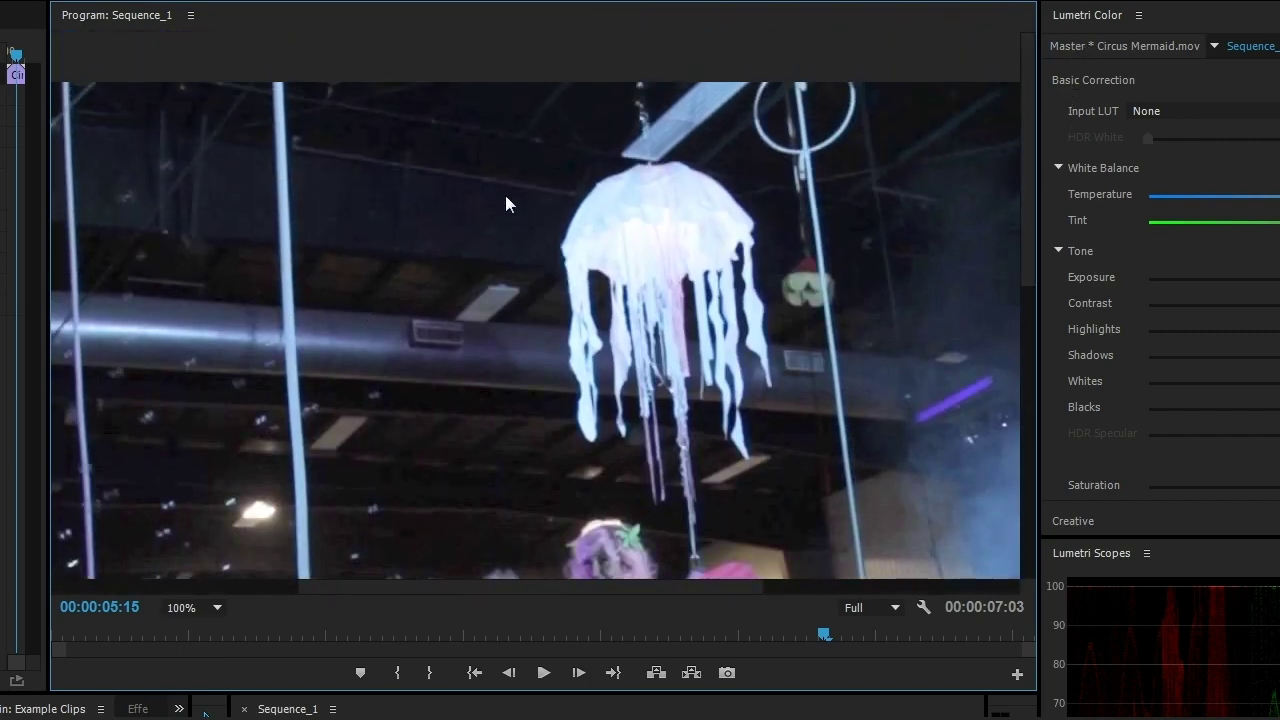
{"action": "left_click_drag", "start_coordinate": [513, 591], "coordinate": [296, 524]}
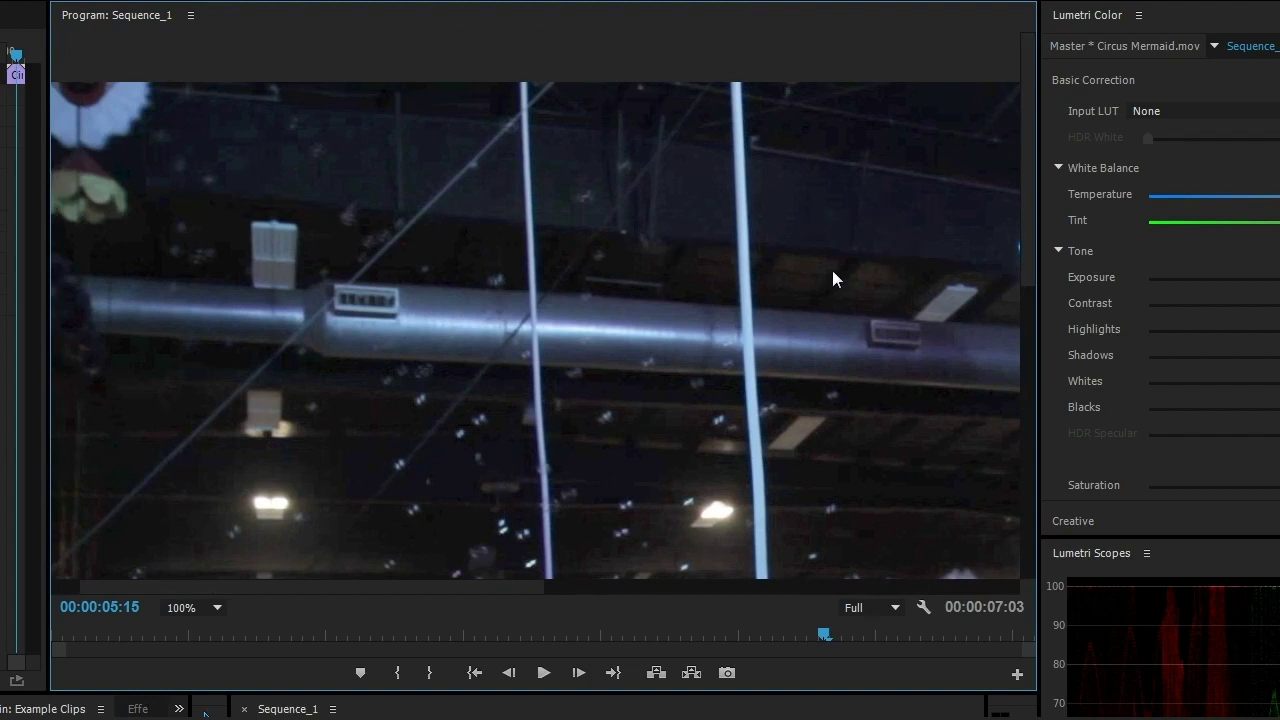
{"action": "left_click", "coordinate": [208, 606]}
{"action": "left_click", "coordinate": [220, 627]}
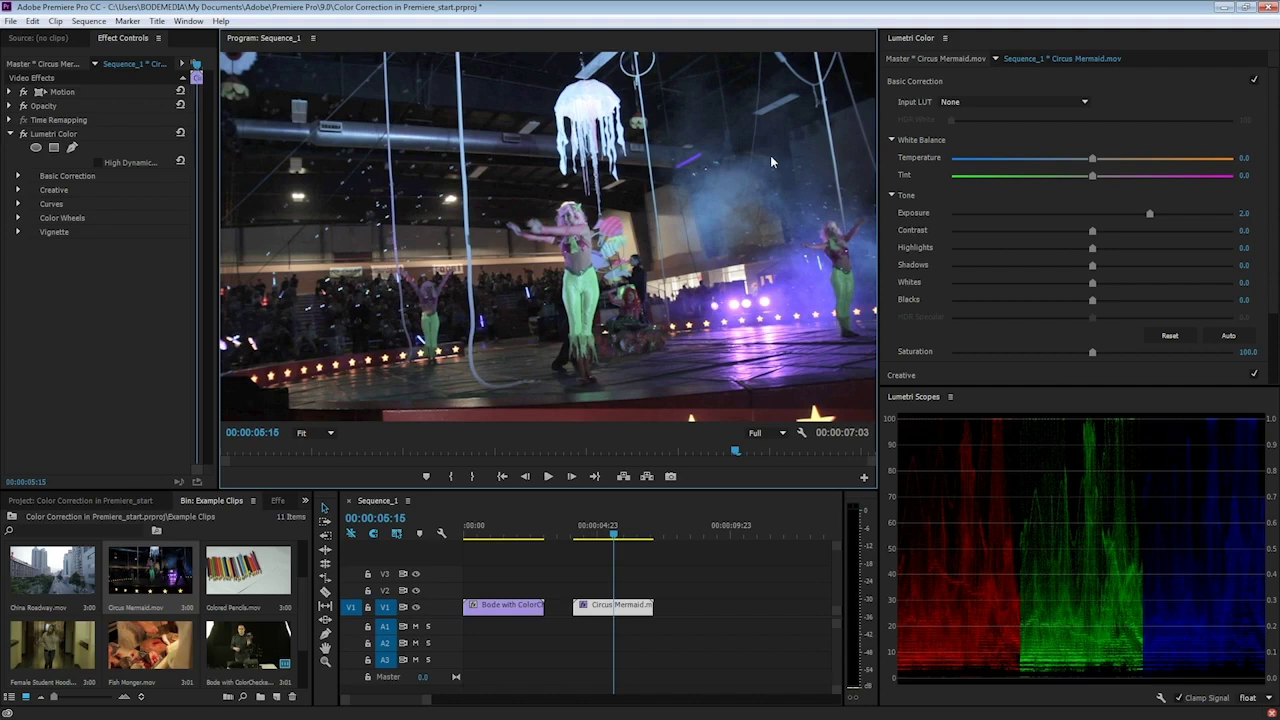
Play back the Circus Mermaid clip to check the brightened footage, stopping at 00:00:04:15
{"action": "left_click", "coordinate": [590, 531]}
{"action": "key", "text": "space"}
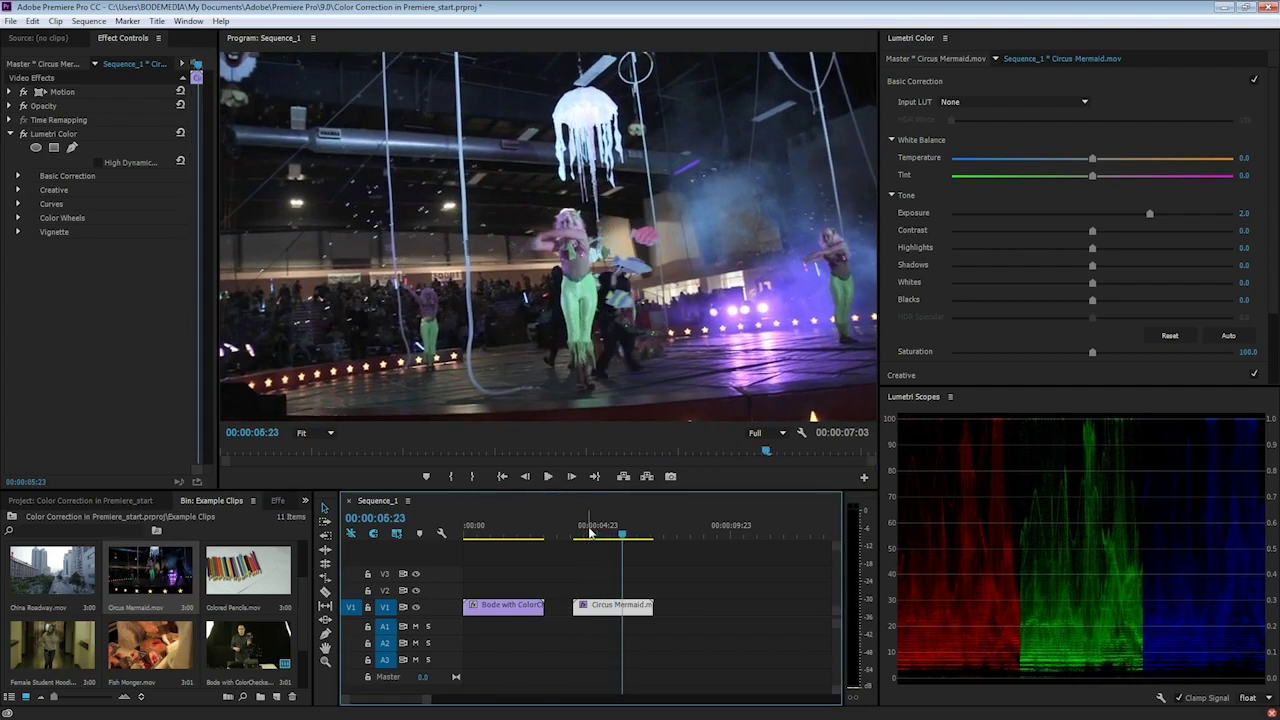
{"action": "key", "text": "space"}
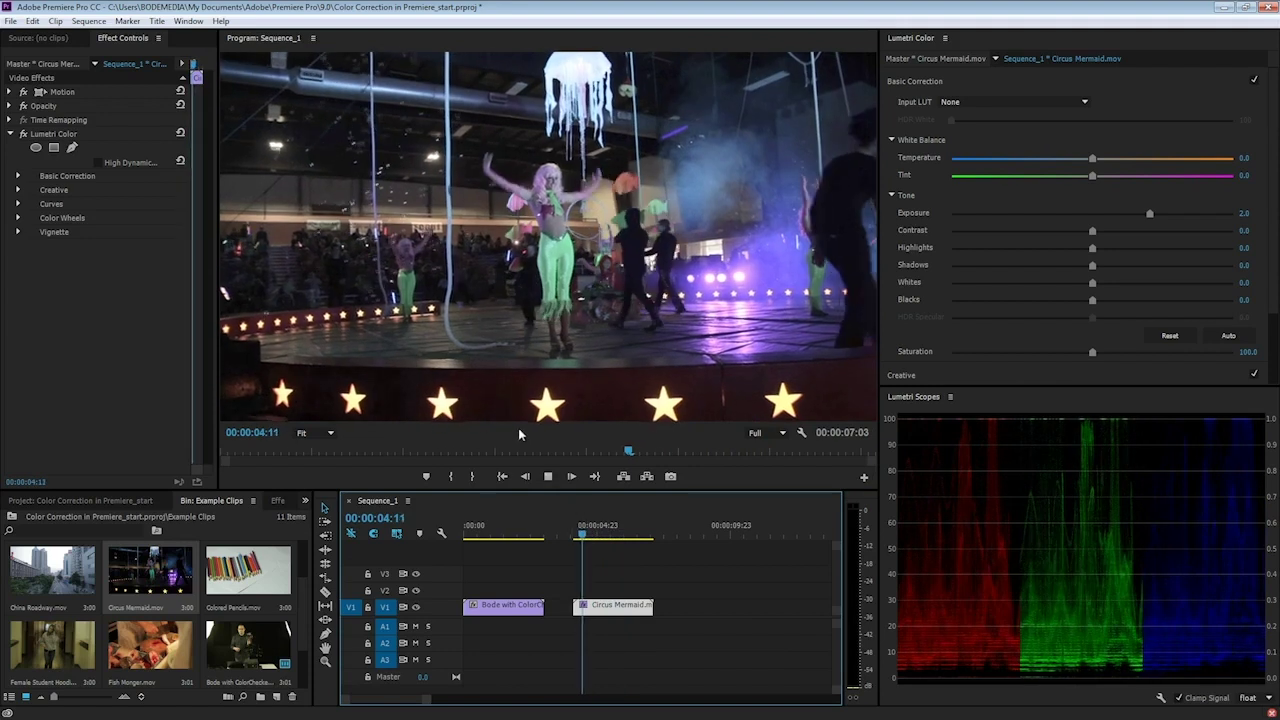
{"action": "key", "text": "space"}
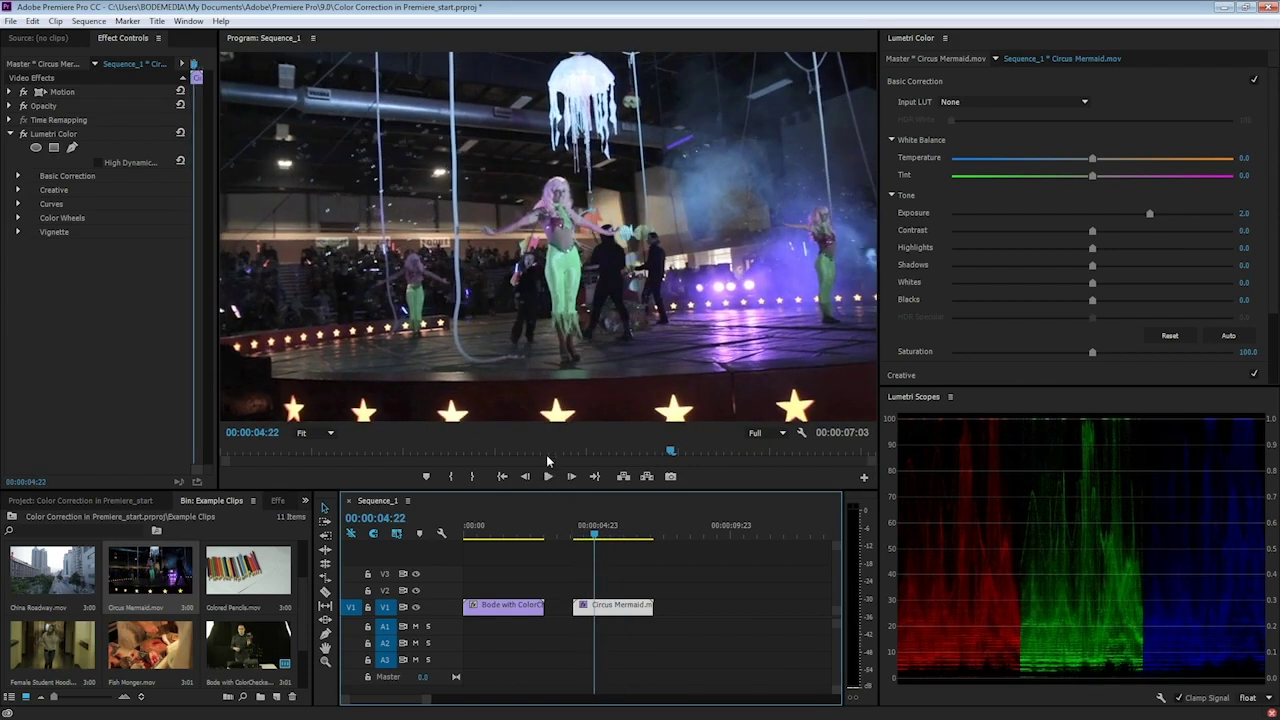
{"action": "key", "text": "space"}
{"action": "key", "text": "space"}
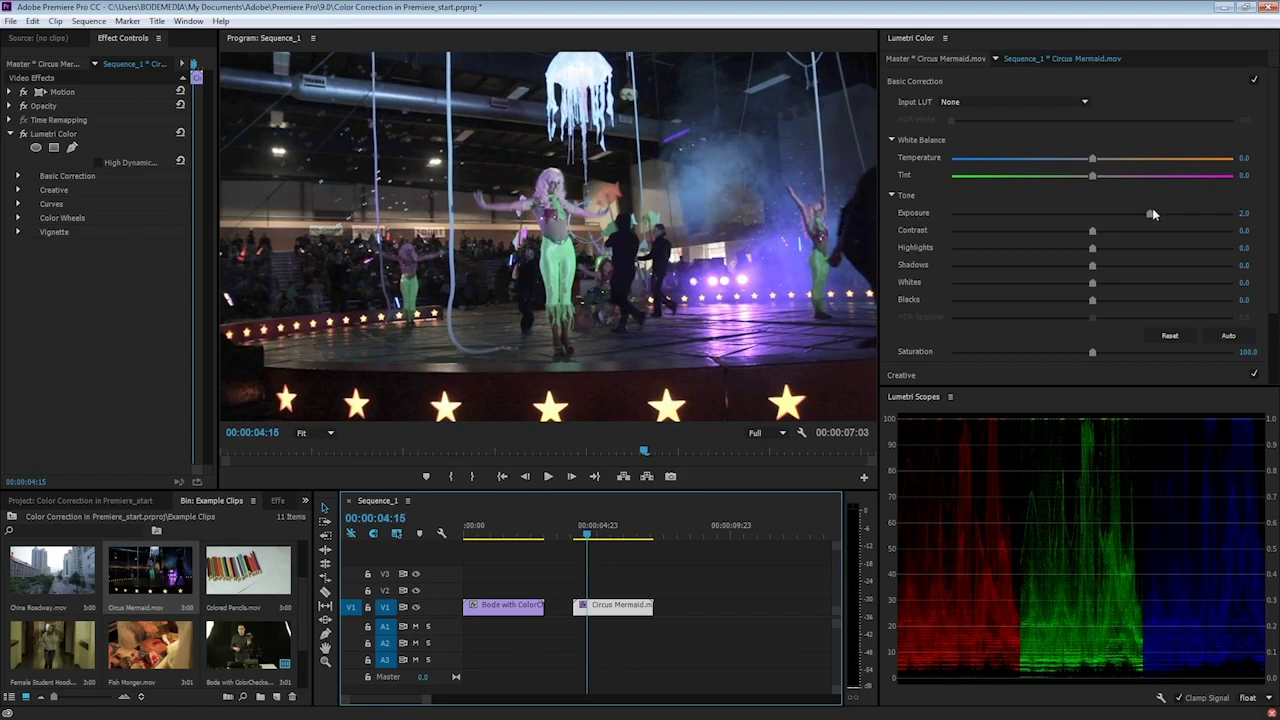
Try lower Exposure settings on the Circus Mermaid clip and reset Exposure to 0.0
{"action": "left_click_drag", "start_coordinate": [1151, 213], "coordinate": [1127, 215]}
{"action": "double_click", "coordinate": [1127, 215]}
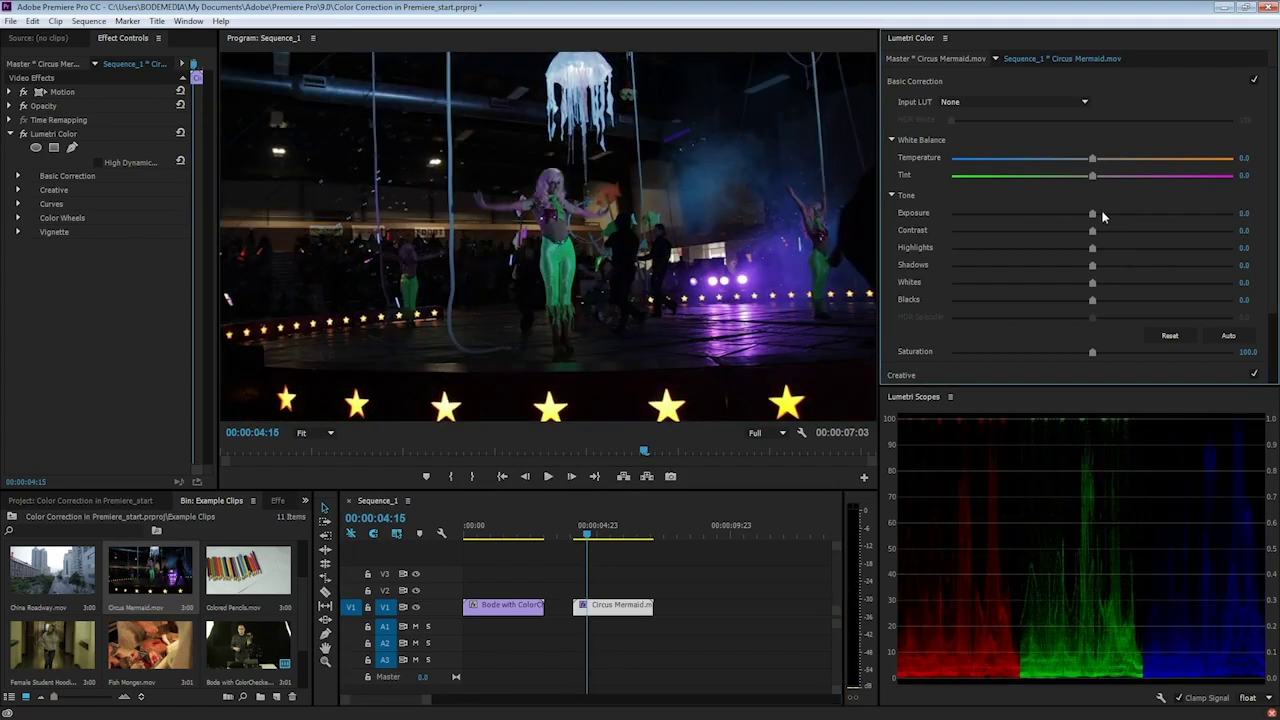
{"action": "left_click", "coordinate": [1121, 216]}
{"action": "double_click", "coordinate": [1121, 214]}
Try raising the Whites, reset them to 0.0, and set Shadows to 69.7
{"action": "left_click_drag", "start_coordinate": [1092, 284], "coordinate": [1117, 295]}
{"action": "double_click", "coordinate": [1116, 283]}
{"action": "left_click_drag", "start_coordinate": [1093, 266], "coordinate": [1191, 270]}
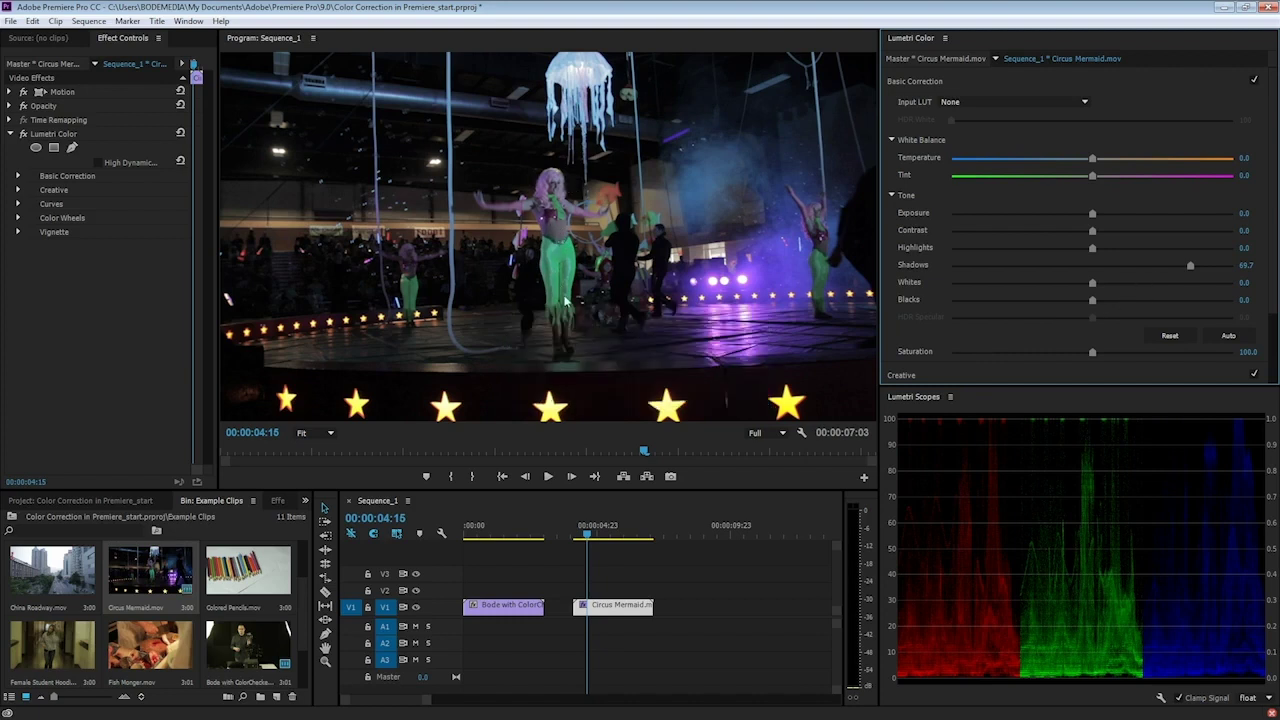
Try Exposure 1.9 with lowered Shadows and Blacks on the Circus Mermaid clip, and reset its Lumetri Color effect
{"action": "double_click", "coordinate": [1190, 265]}
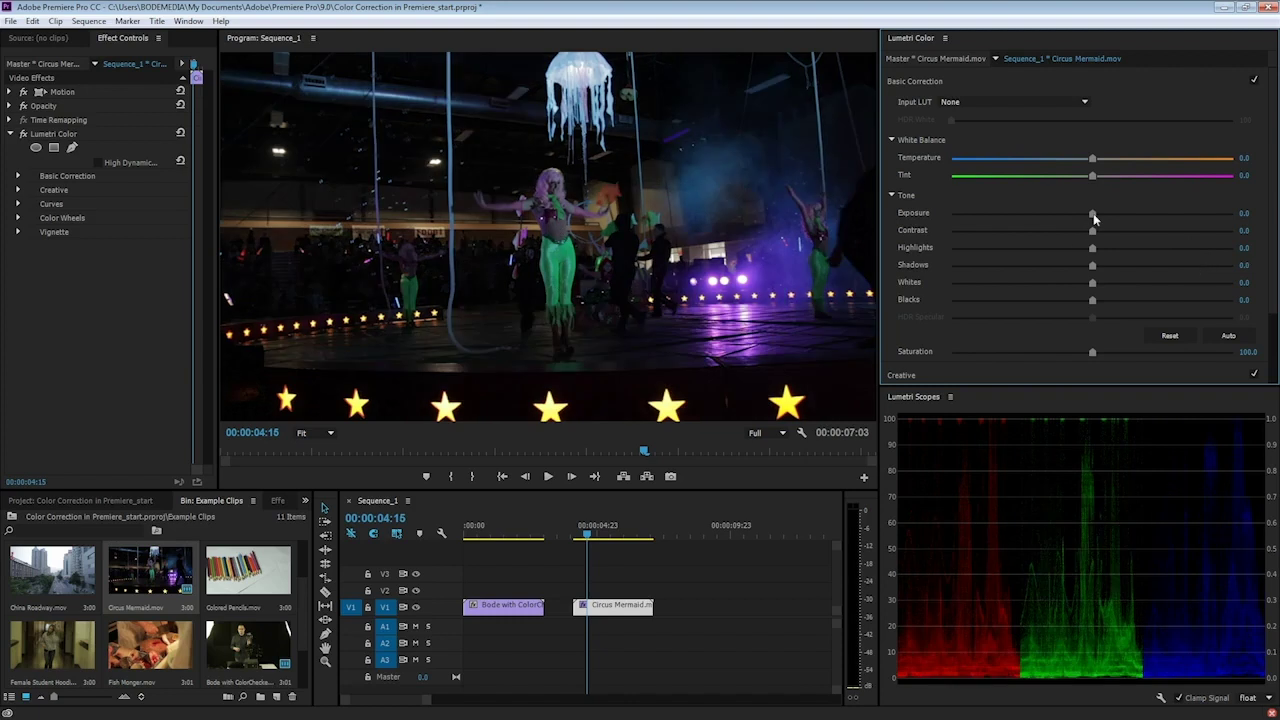
{"action": "left_click_drag", "start_coordinate": [1093, 213], "coordinate": [1134, 213]}
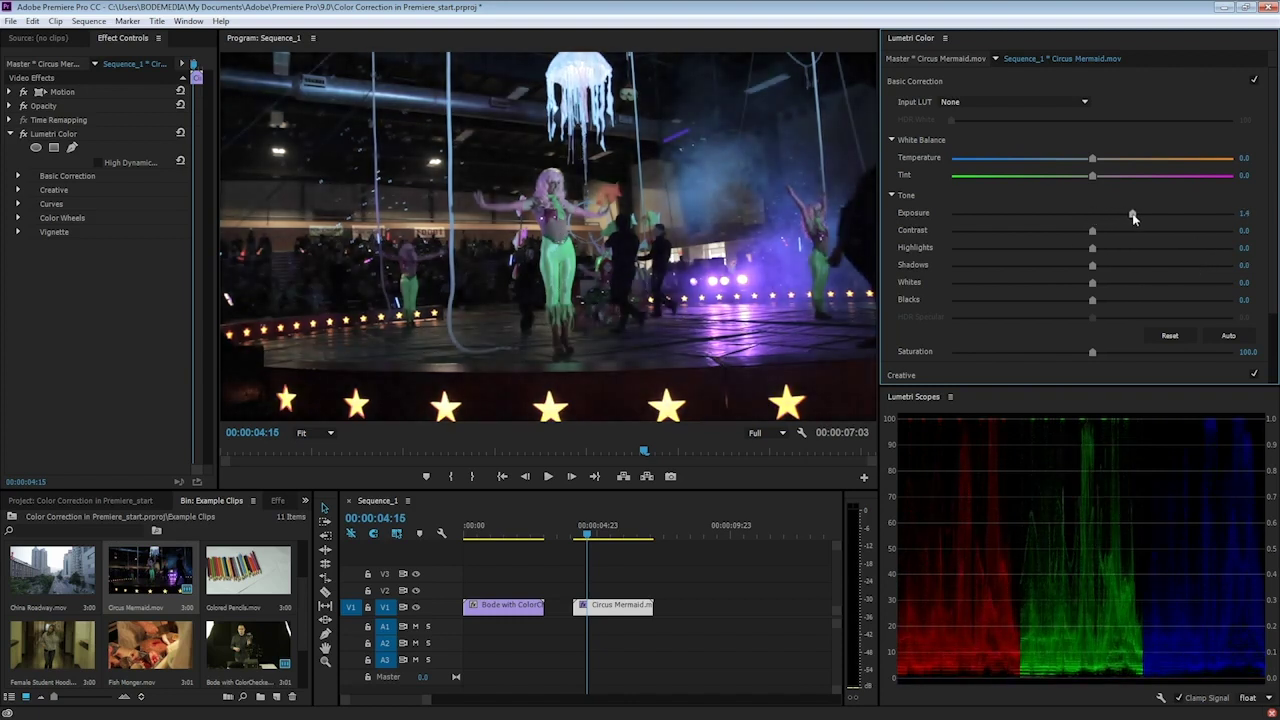
{"action": "left_click_drag", "start_coordinate": [1092, 272], "coordinate": [1072, 305]}
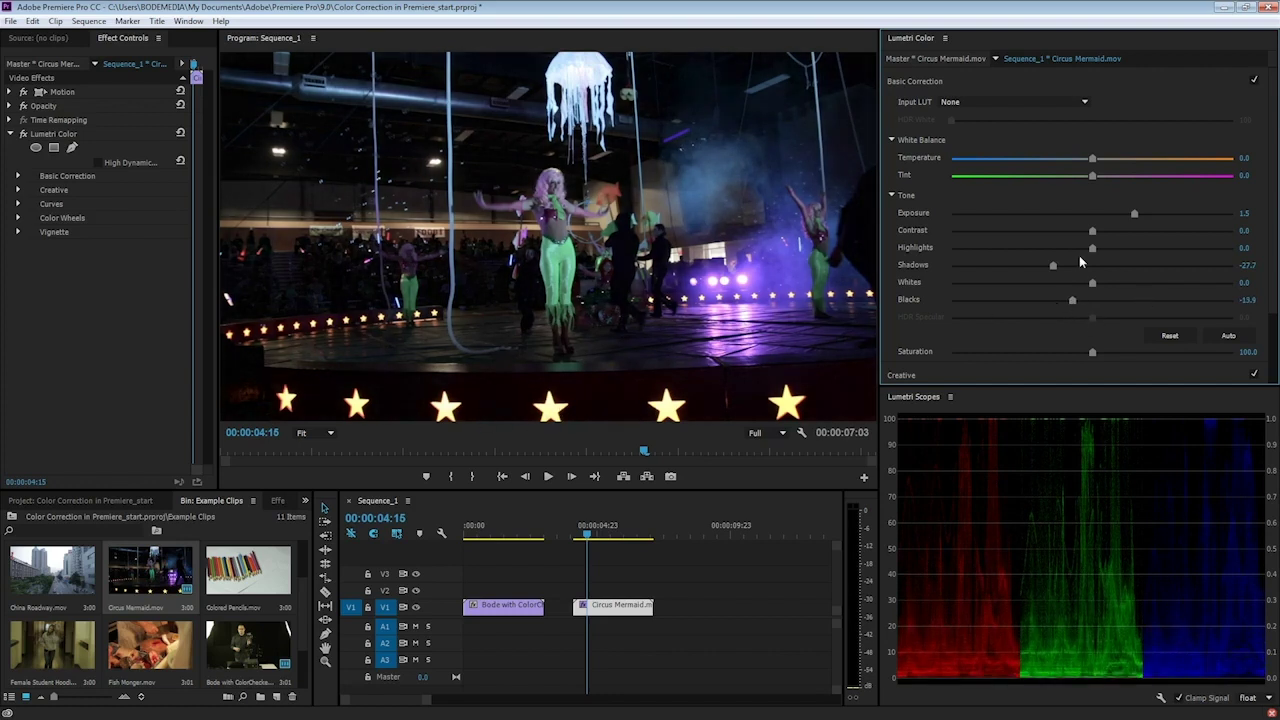
{"action": "left_click_drag", "start_coordinate": [1054, 270], "coordinate": [1080, 300]}
{"action": "left_click_drag", "start_coordinate": [1139, 214], "coordinate": [1144, 214]}
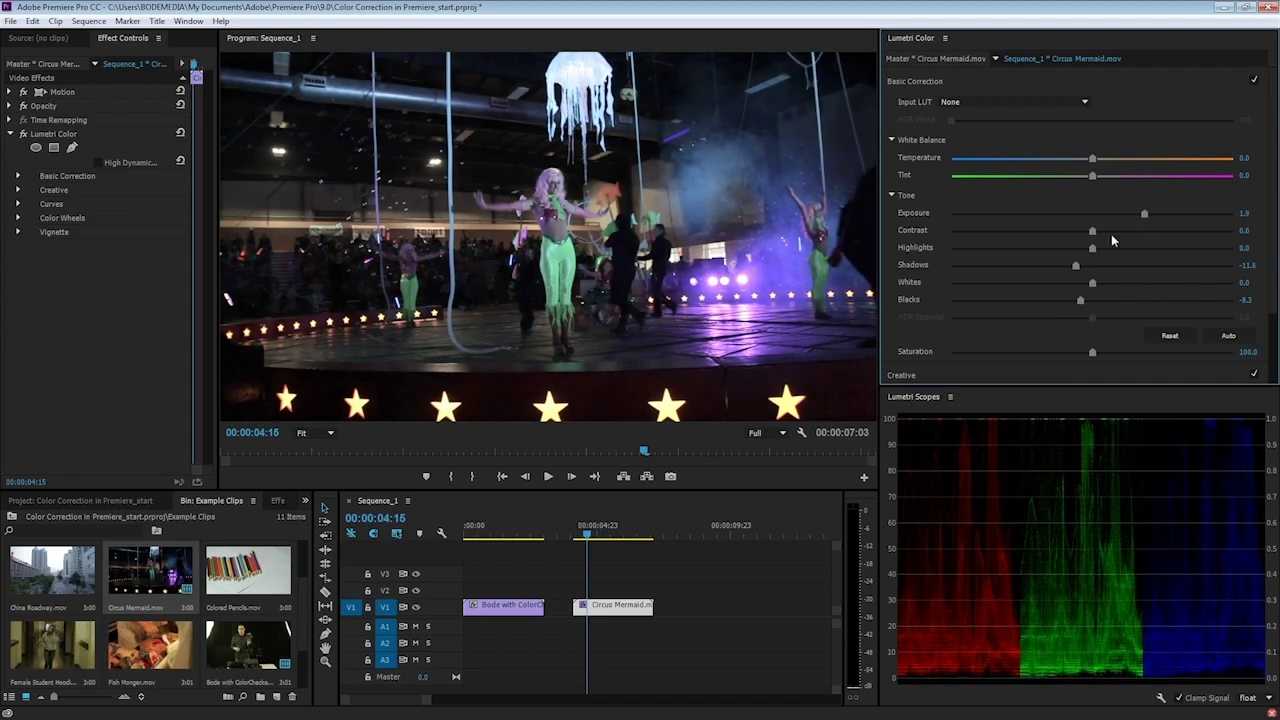
{"action": "left_click_drag", "start_coordinate": [1074, 265], "coordinate": [1065, 265]}
{"action": "left_click", "coordinate": [181, 135]}
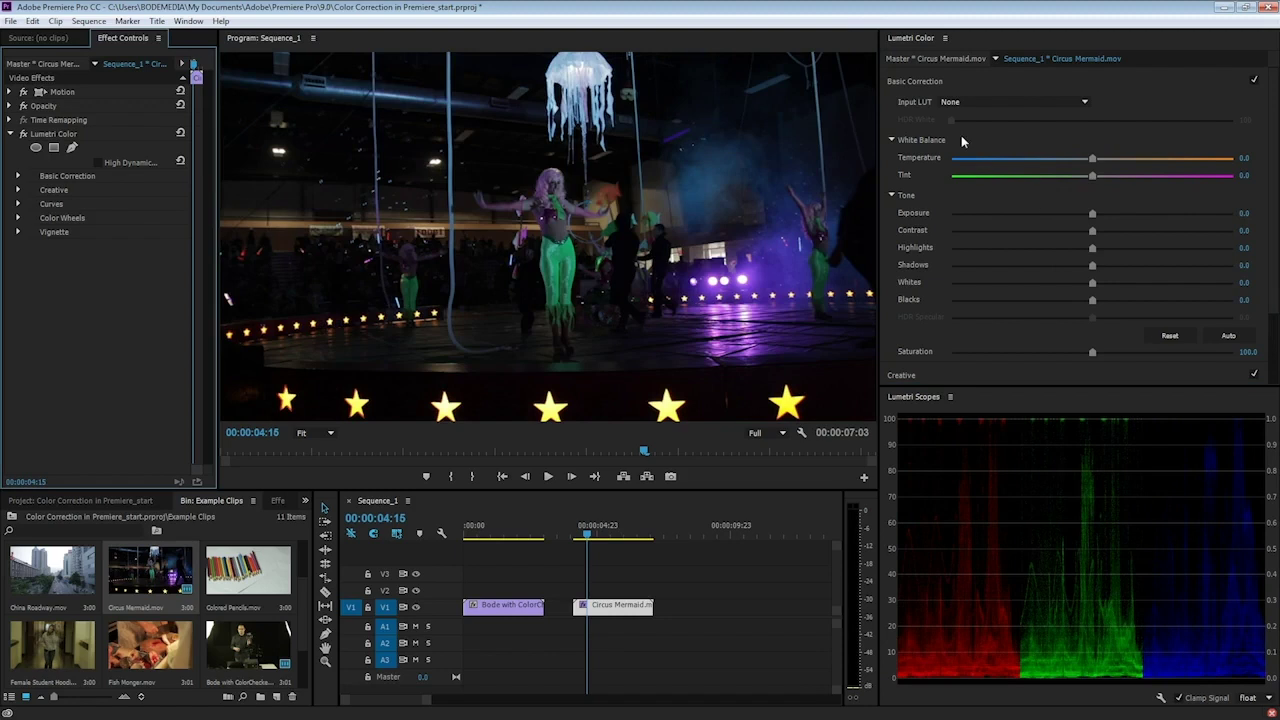
Raise the Midtones and Highlights levels and lower the Shadows level in the Circus Mermaid clip's Color Wheels
{"action": "left_click", "coordinate": [964, 86]}
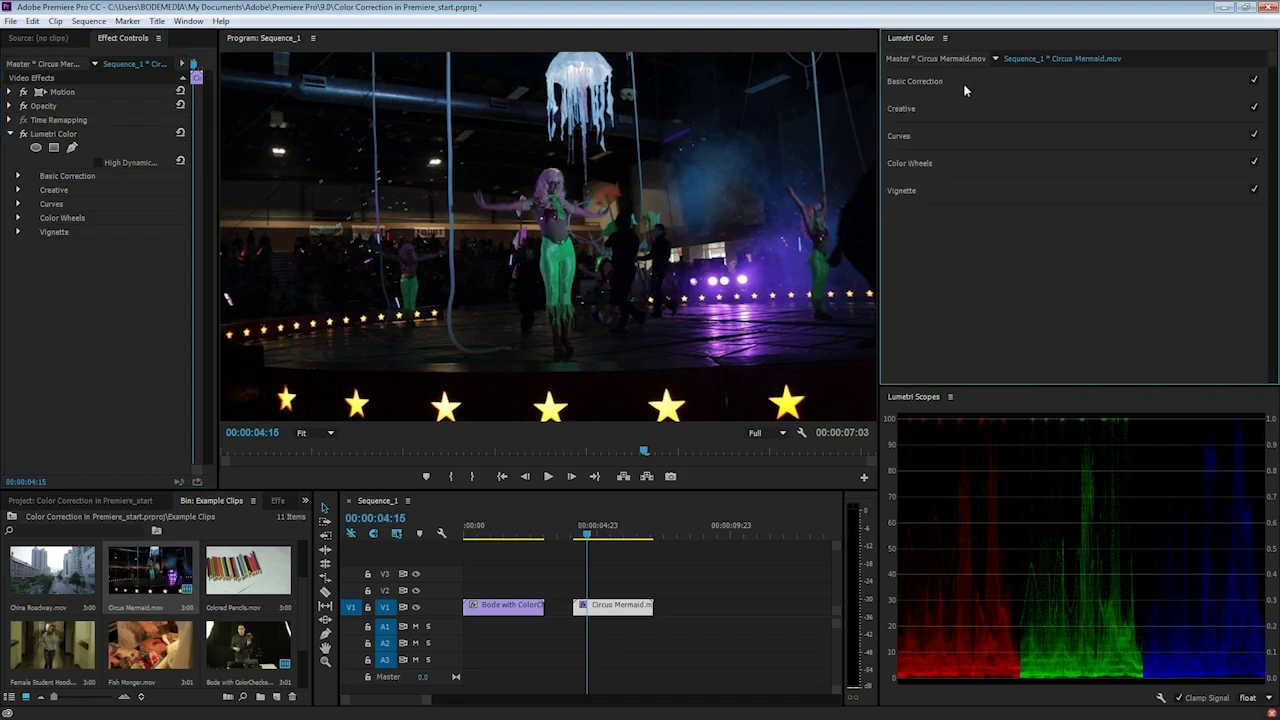
{"action": "left_click", "coordinate": [923, 166]}
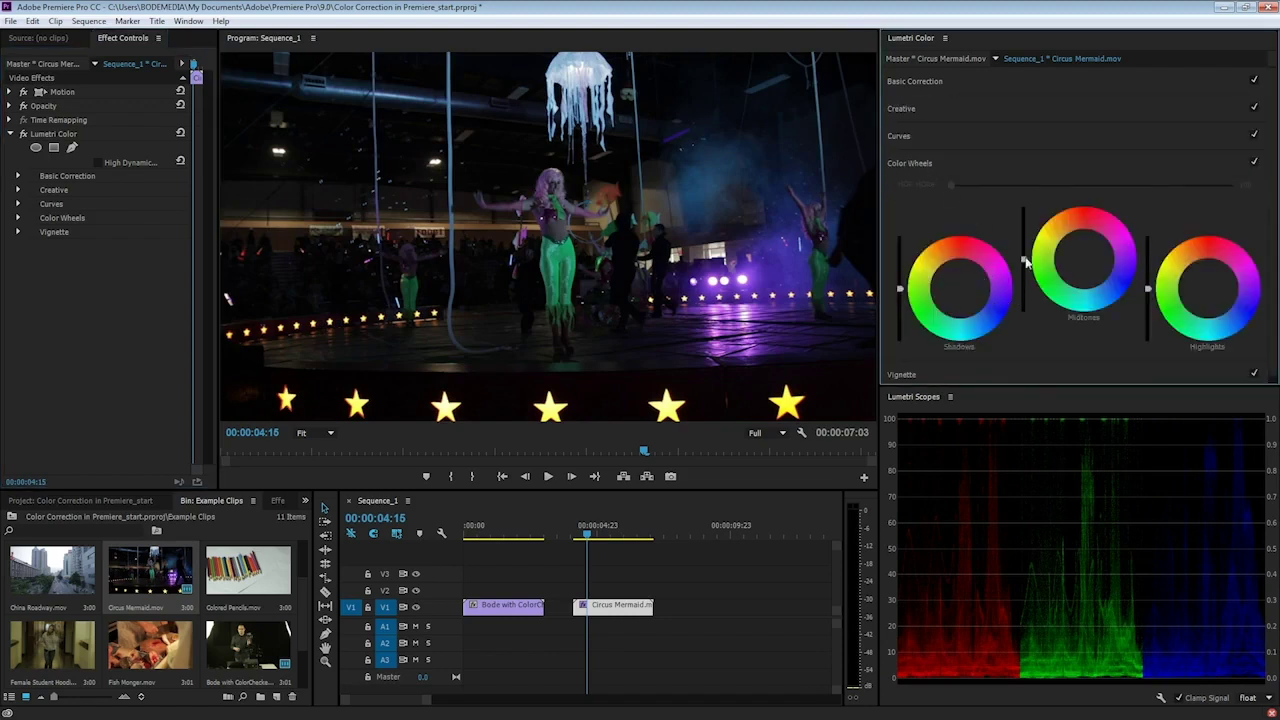
{"action": "left_click_drag", "start_coordinate": [1024, 258], "coordinate": [1023, 215]}
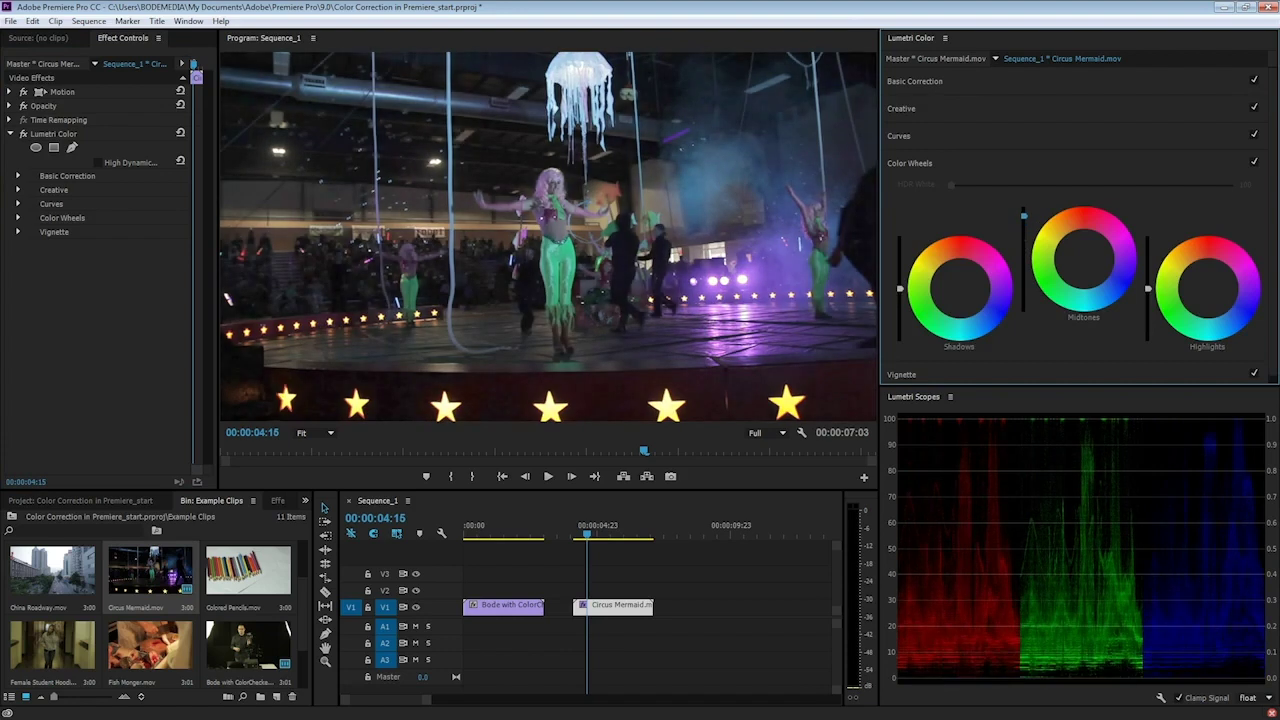
{"action": "left_click_drag", "start_coordinate": [899, 288], "coordinate": [899, 298]}
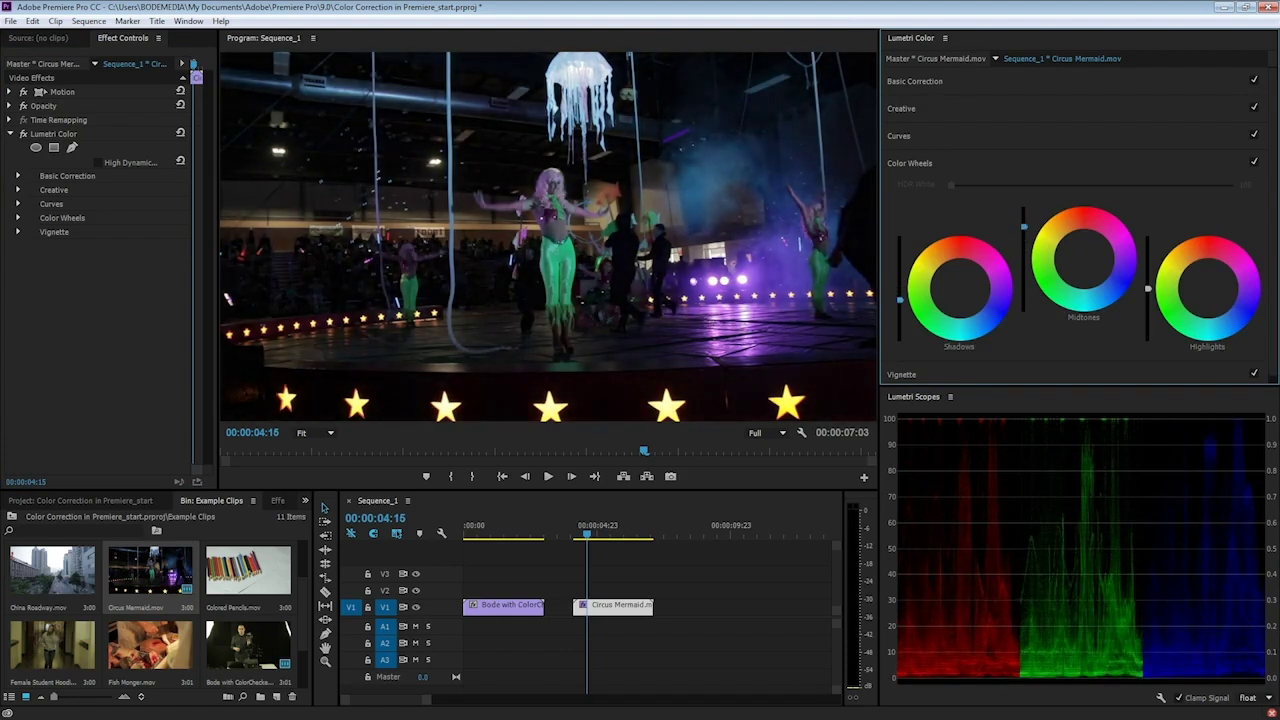
{"action": "left_click_drag", "start_coordinate": [1024, 231], "coordinate": [1024, 214]}
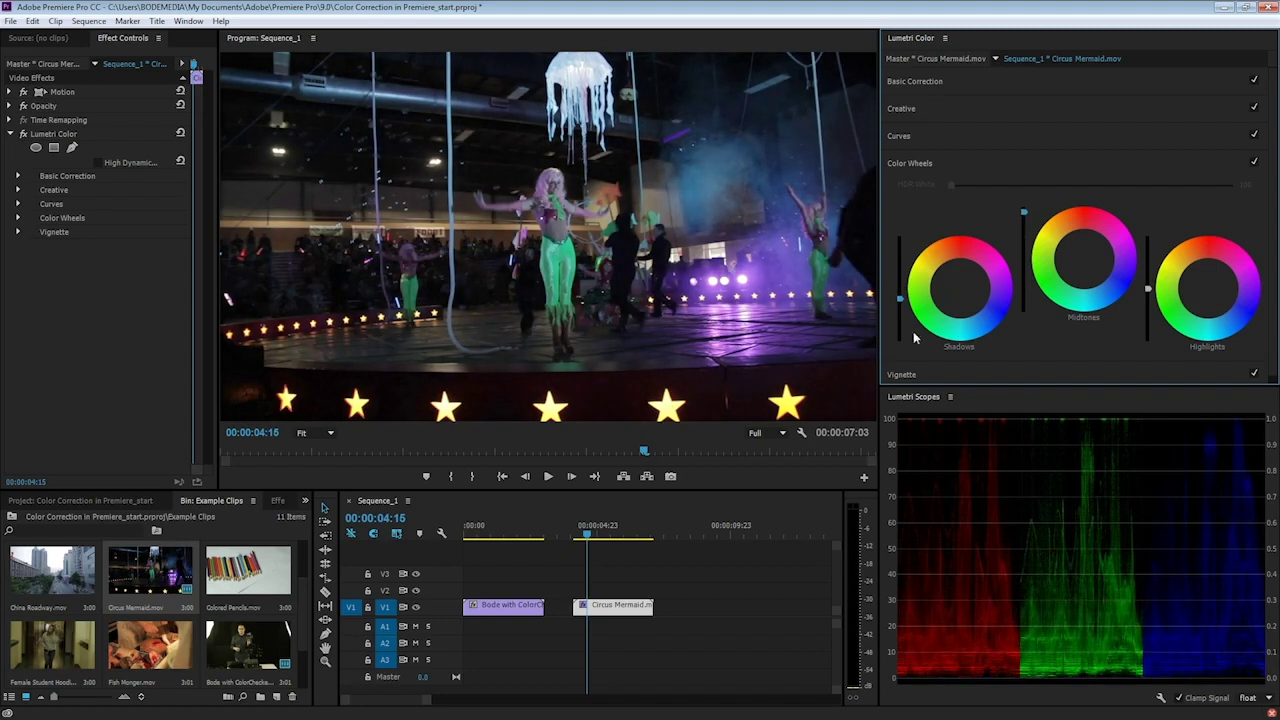
{"action": "left_click_drag", "start_coordinate": [899, 299], "coordinate": [899, 303]}
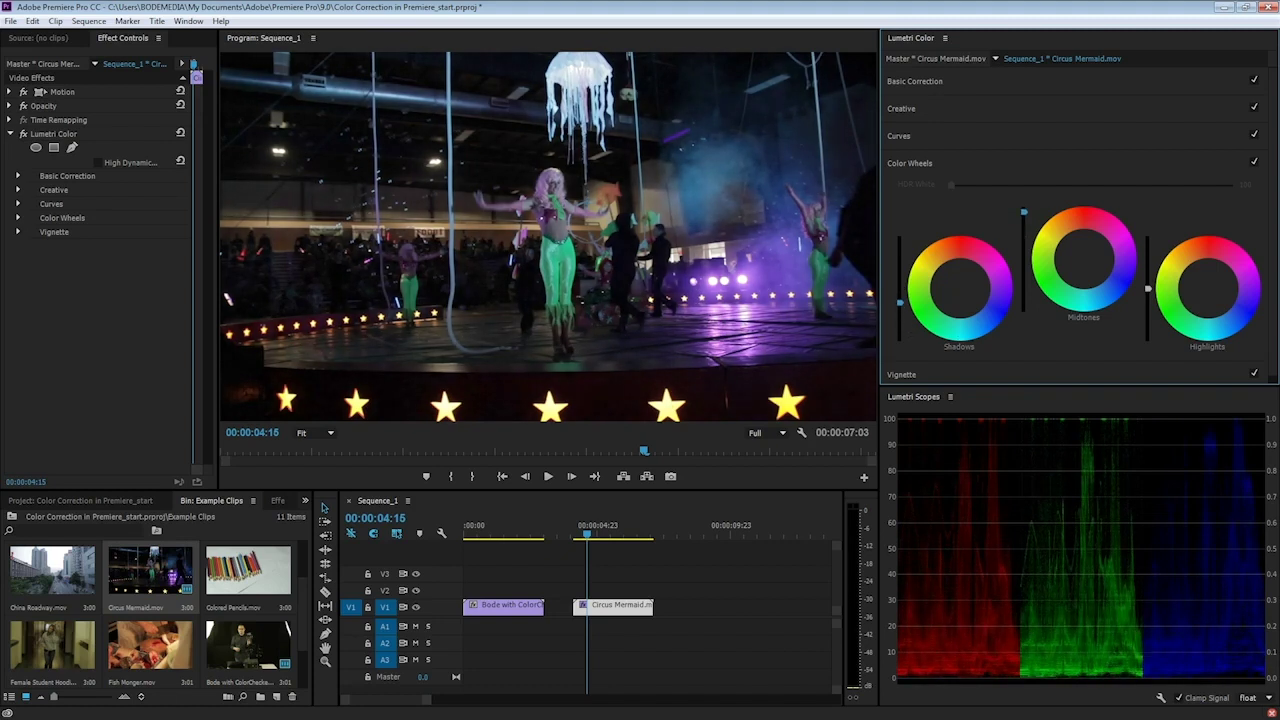
{"action": "mouse_move", "coordinate": [1148, 290]}
{"action": "left_mouse_down"}
{"action": "mouse_move", "coordinate": [1148, 260]}
{"action": "mouse_move", "coordinate": [1148, 272]}
{"action": "left_mouse_up"}
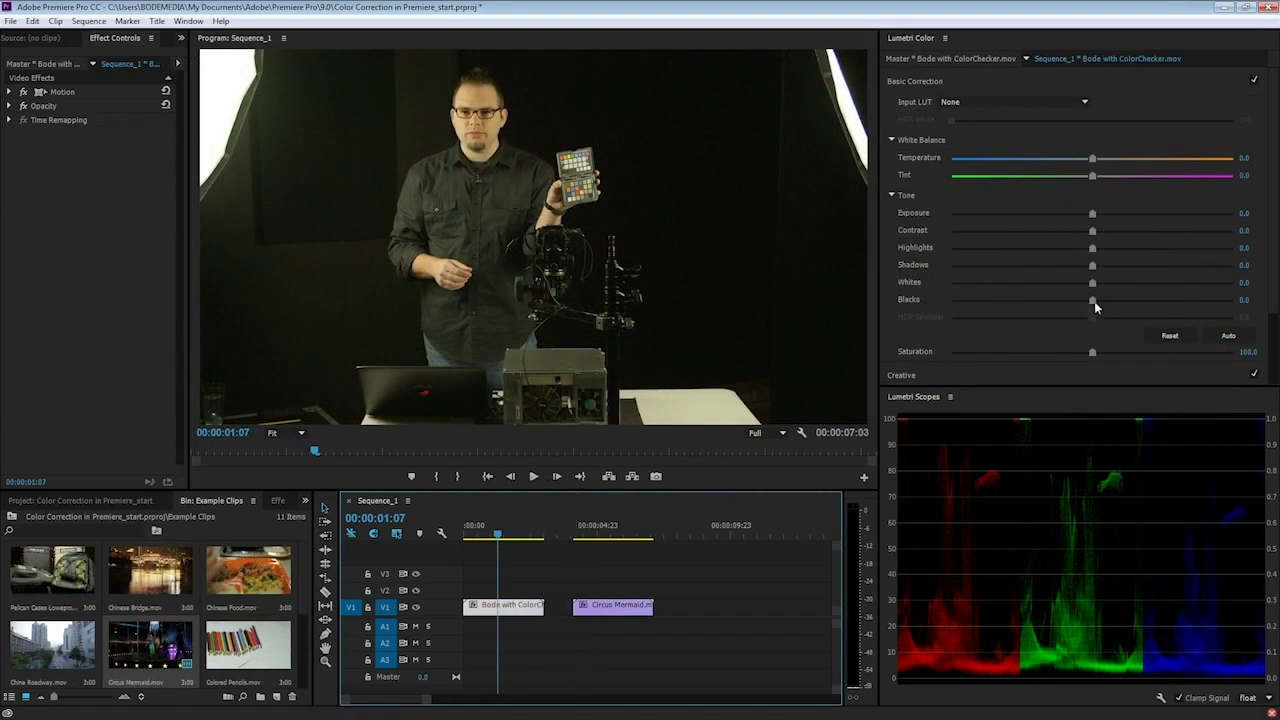
Set the ColorChecker clip's Exposure to 0.4, inspect the frame at 100% magnification, and return the monitor to Fit
{"action": "left_click_drag", "start_coordinate": [1094, 213], "coordinate": [1104, 218]}
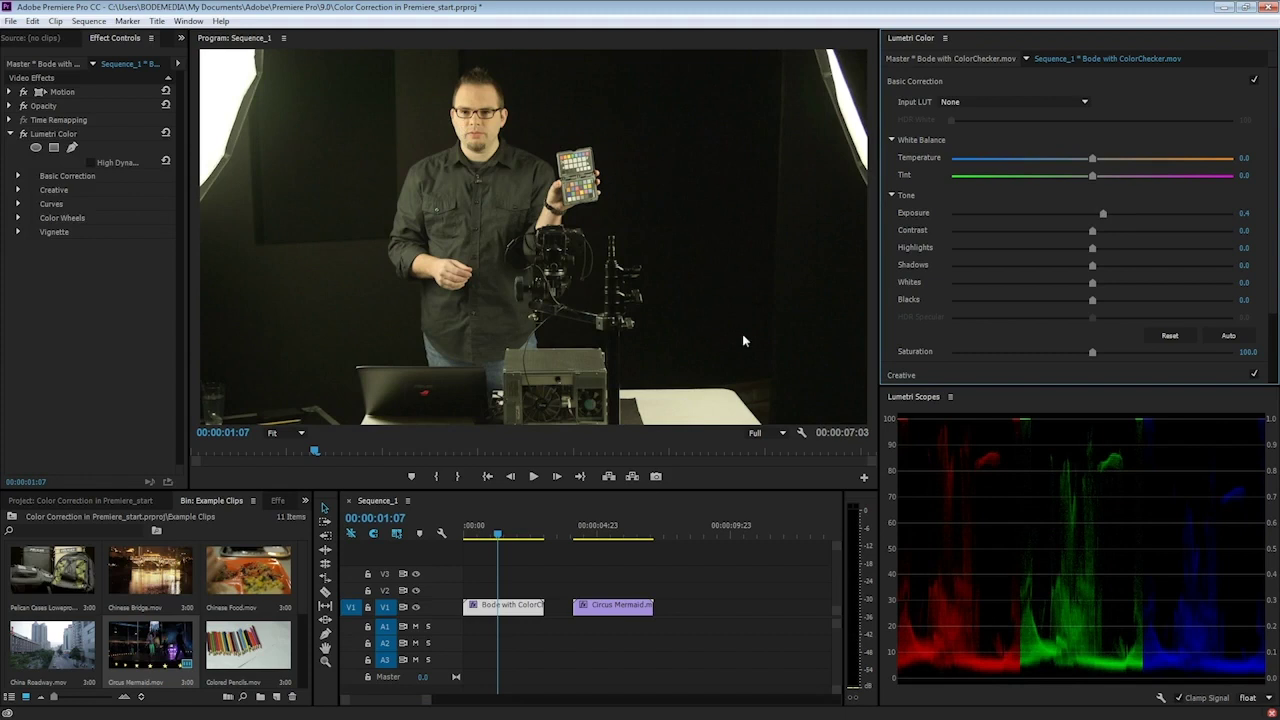
{"action": "left_click", "coordinate": [296, 434]}
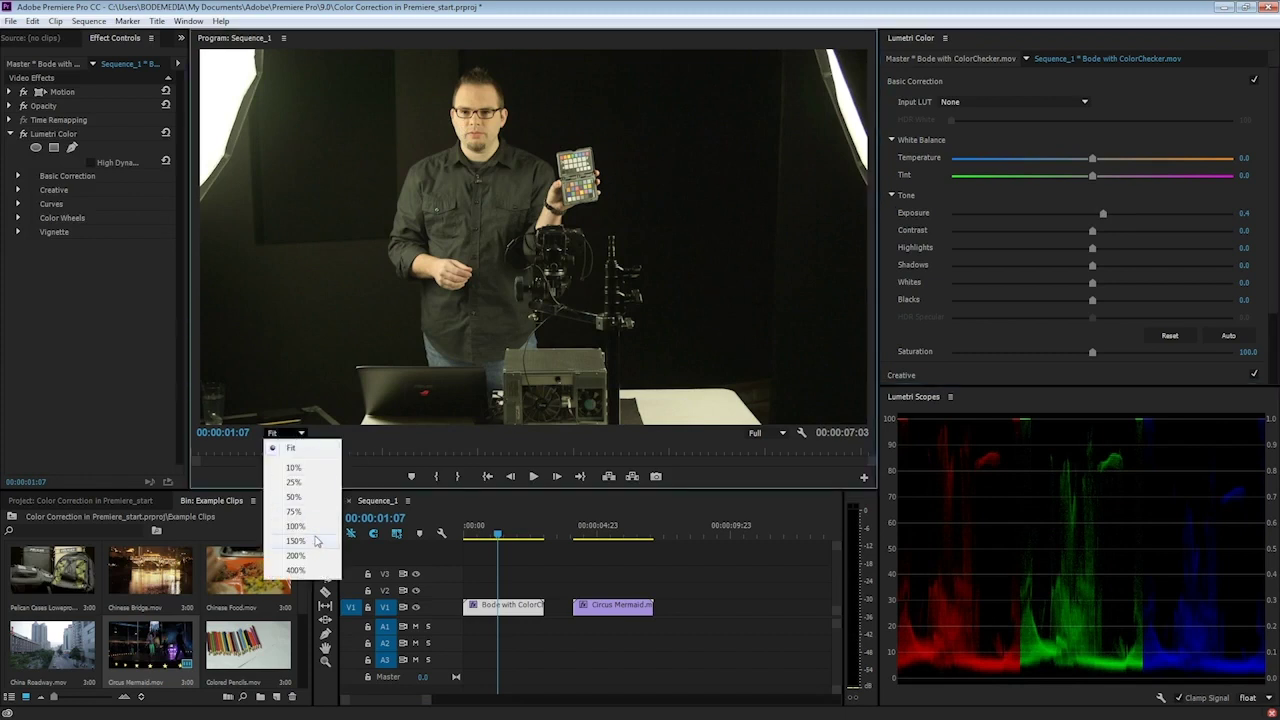
{"action": "left_click", "coordinate": [296, 526]}
{"action": "left_click_drag", "start_coordinate": [509, 420], "coordinate": [680, 420]}
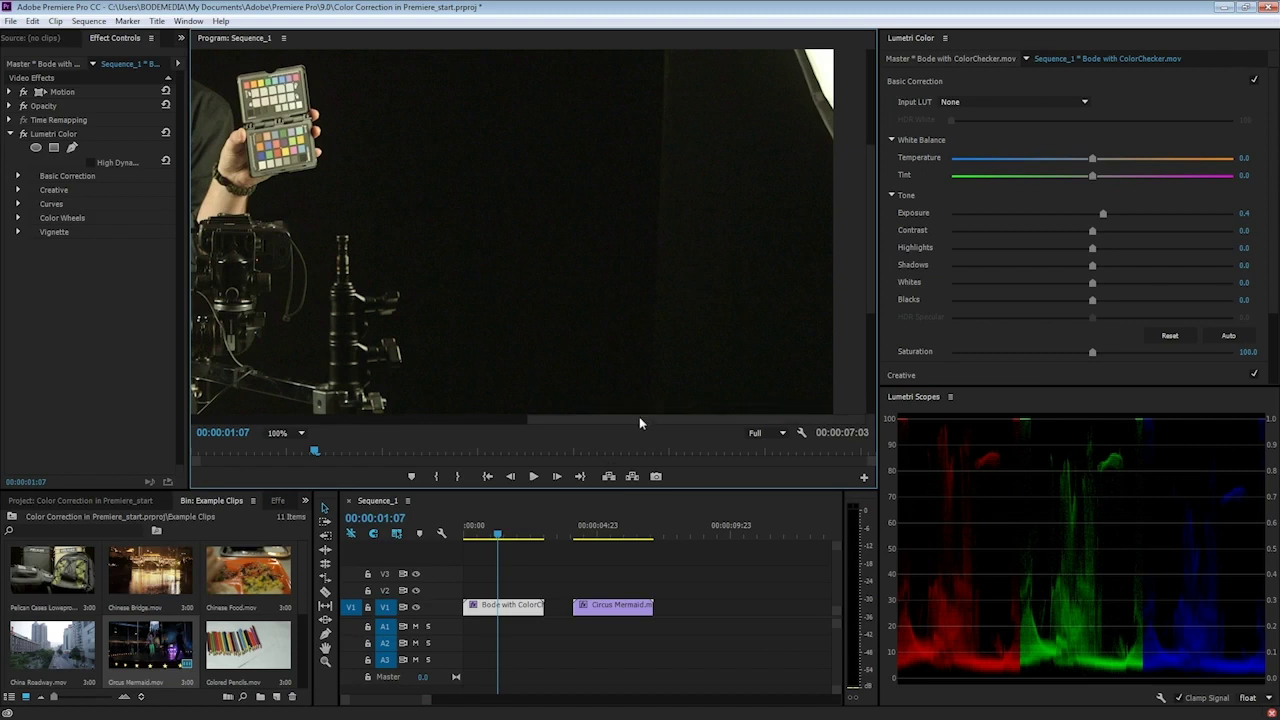
{"action": "left_click_drag", "start_coordinate": [639, 416], "coordinate": [365, 416]}
{"action": "left_click", "coordinate": [300, 432]}
{"action": "left_click", "coordinate": [290, 443]}
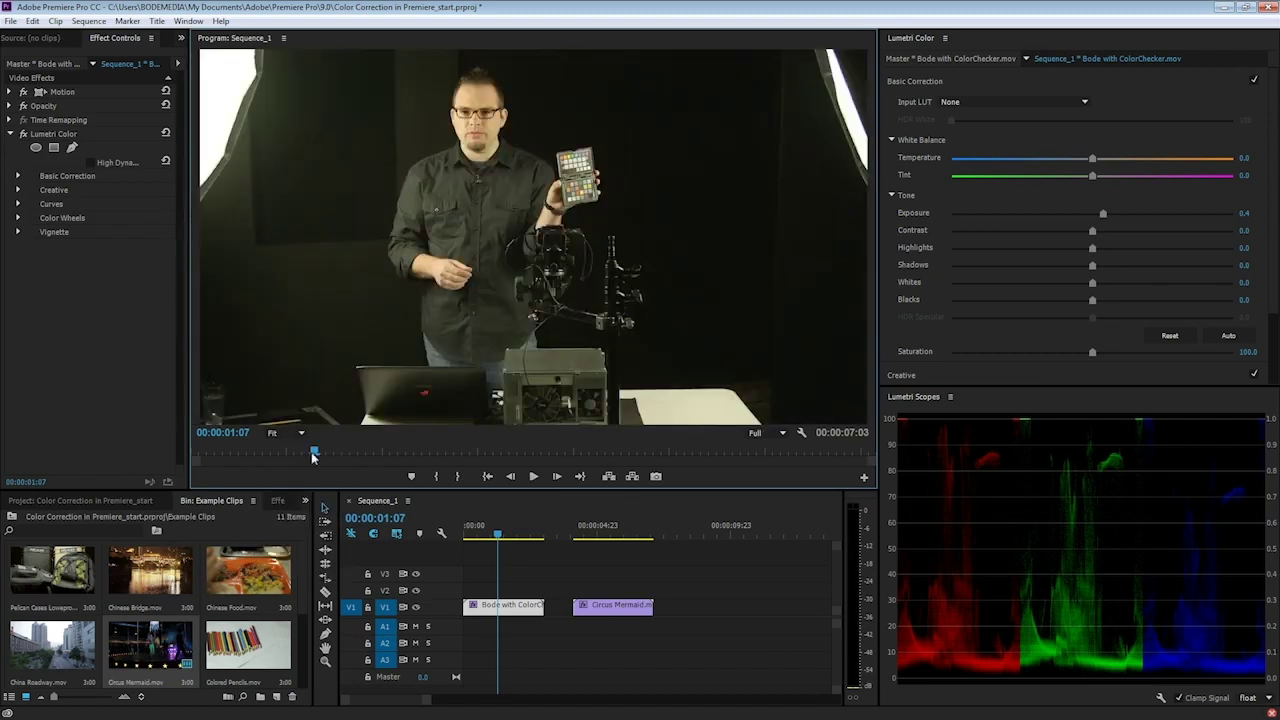
Compare the Circus Mermaid frame at 00:00:05:00 with the ColorChecker frame at 00:00:01:16, and save the project
{"action": "left_click", "coordinate": [597, 537]}
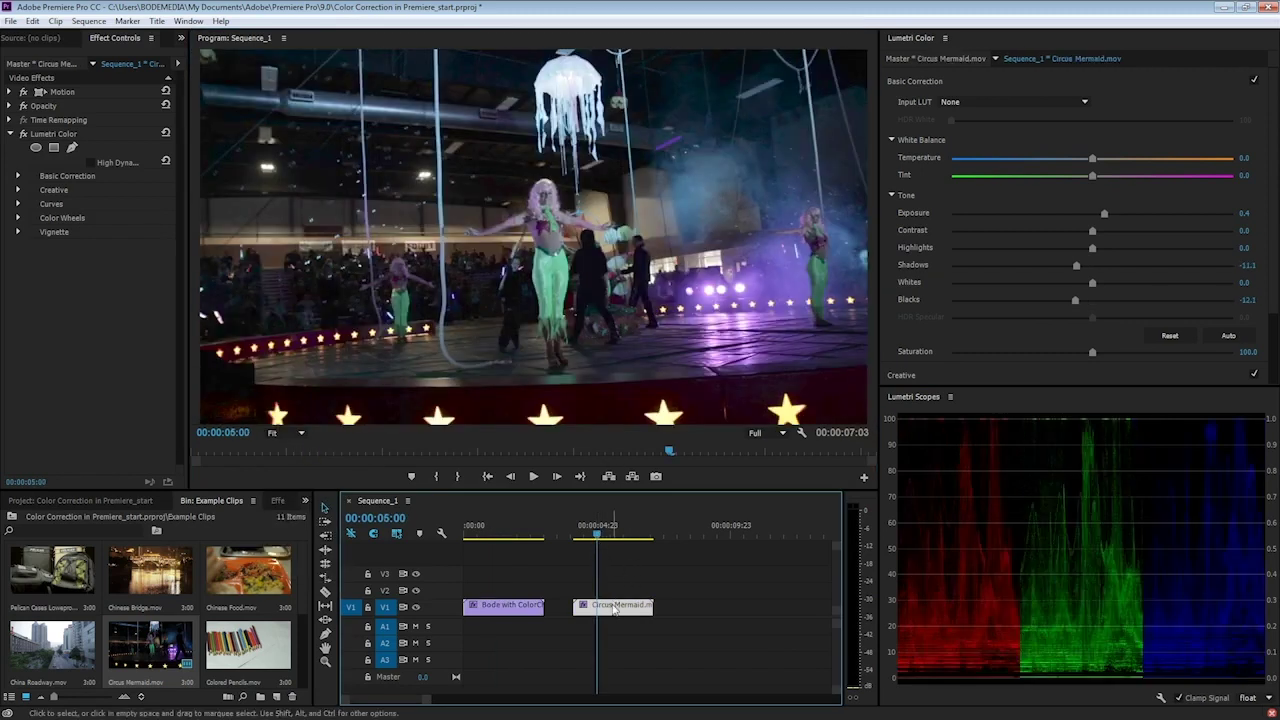
{"action": "left_click", "coordinate": [508, 535]}
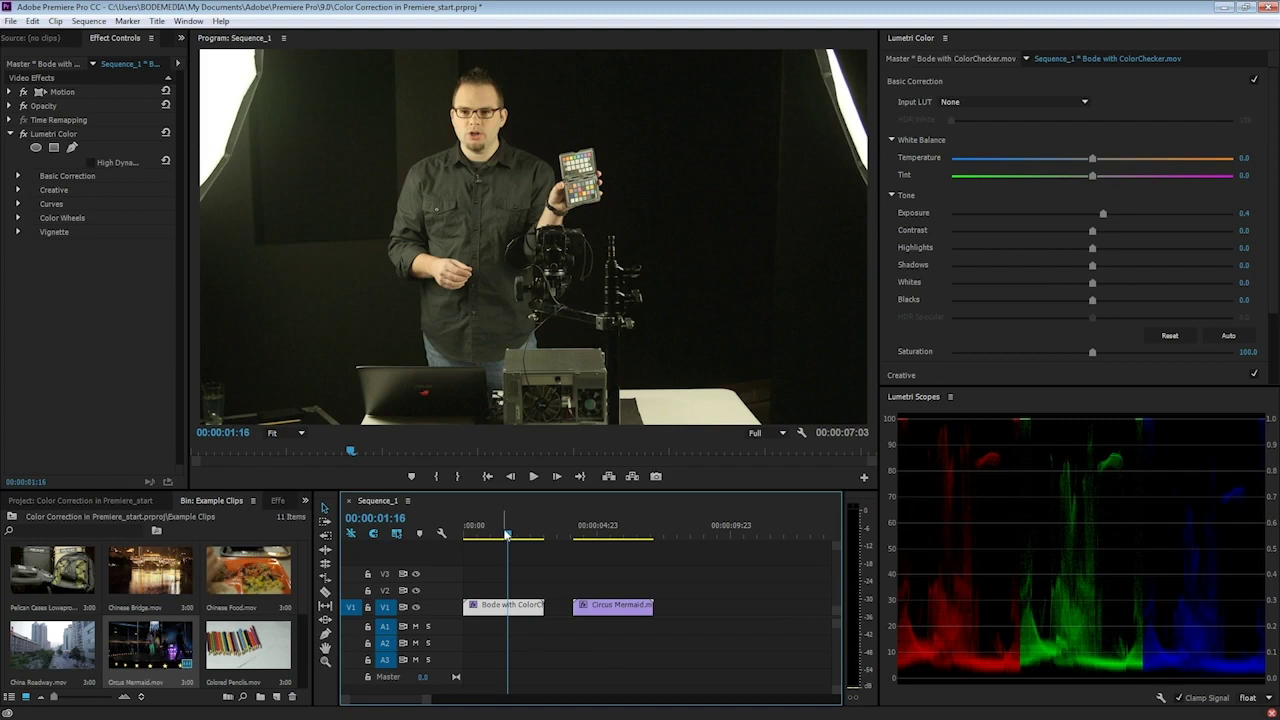
{"action": "key", "text": "ctrl+s"}
{"action": "left_click_drag", "start_coordinate": [1103, 214], "coordinate": [1157, 210]}
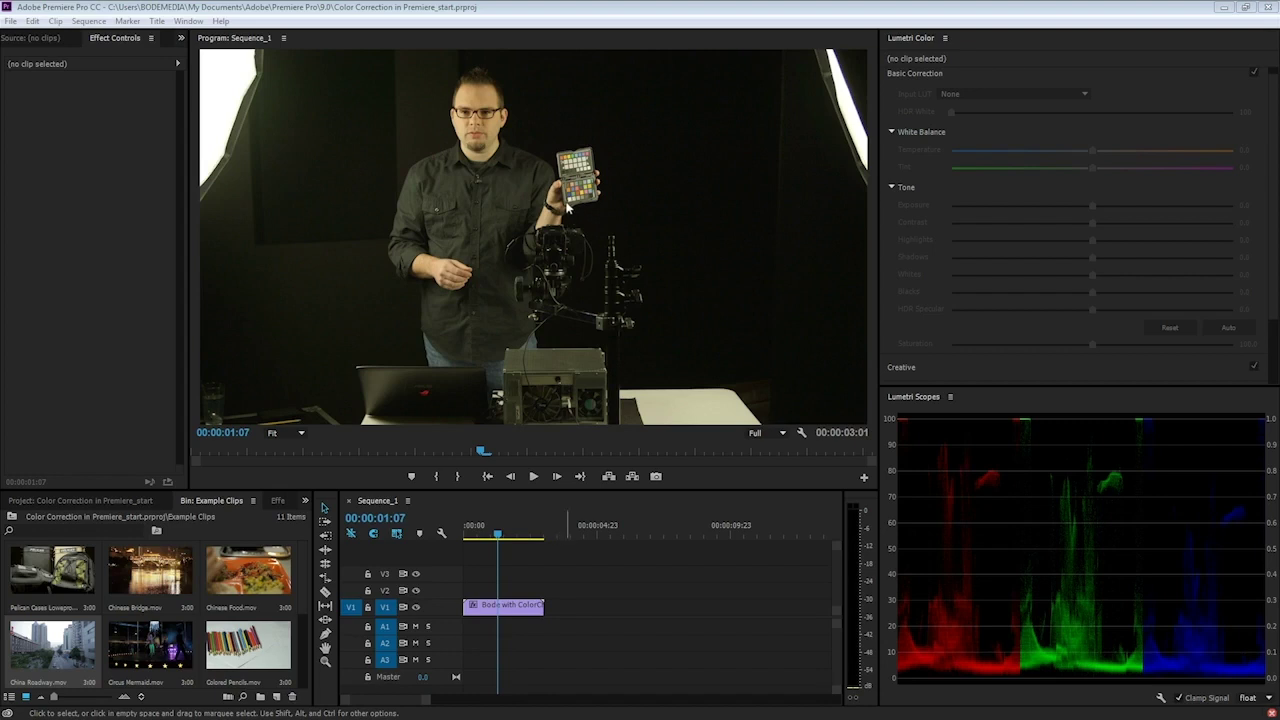
Select the ColorChecker clip in the sequence and view the presenter's face and color chart at 100% magnification
{"action": "left_click", "coordinate": [531, 614]}
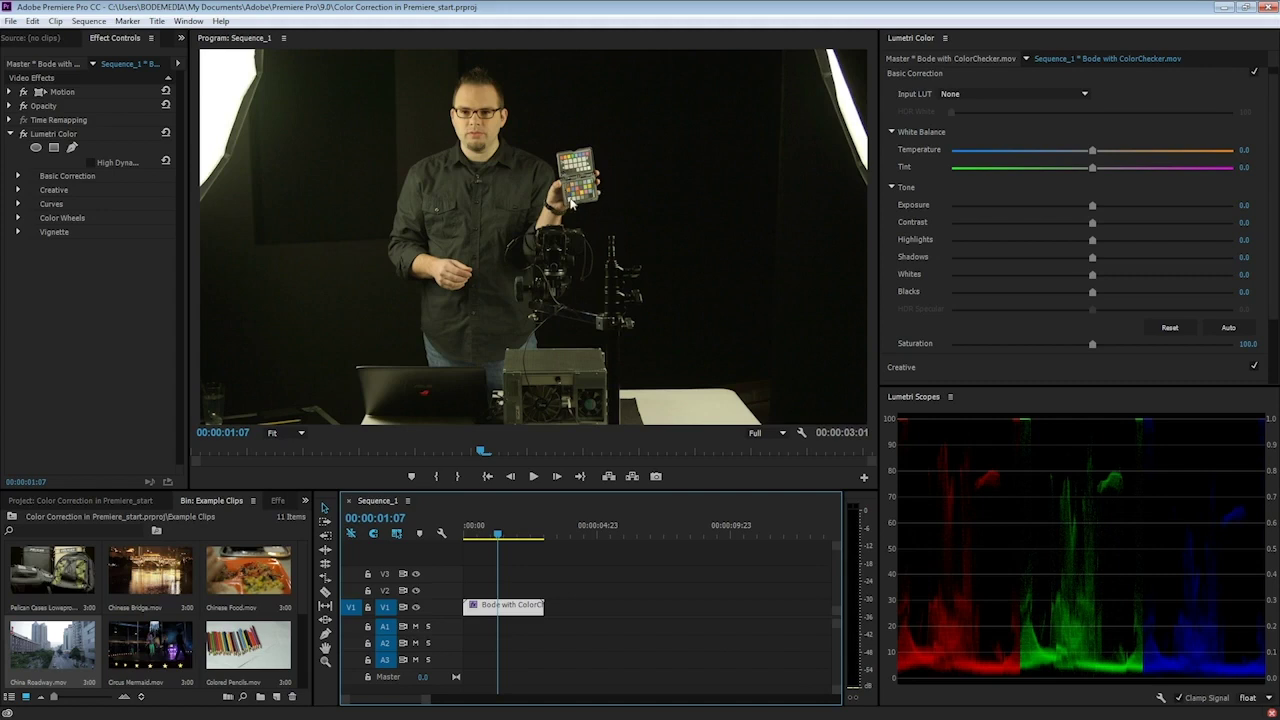
{"action": "left_click", "coordinate": [297, 436]}
{"action": "left_click", "coordinate": [312, 510]}
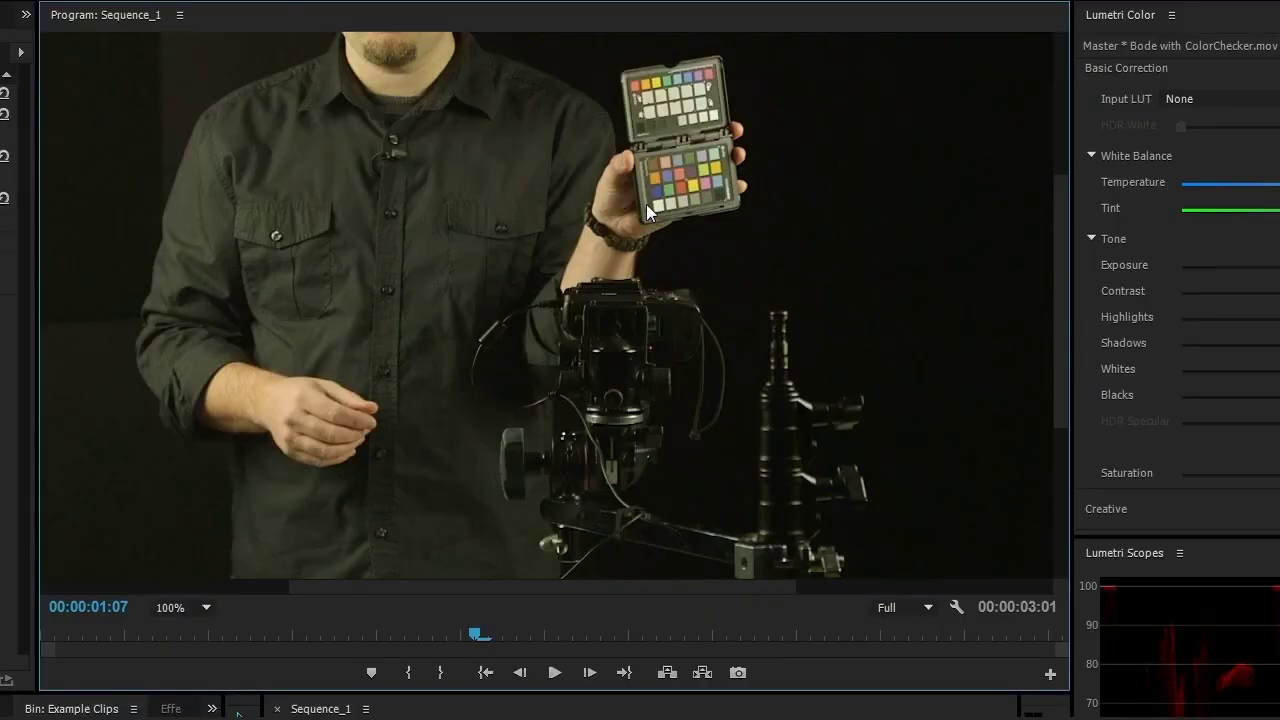
{"action": "left_click_drag", "start_coordinate": [1060, 235], "coordinate": [1077, 139]}
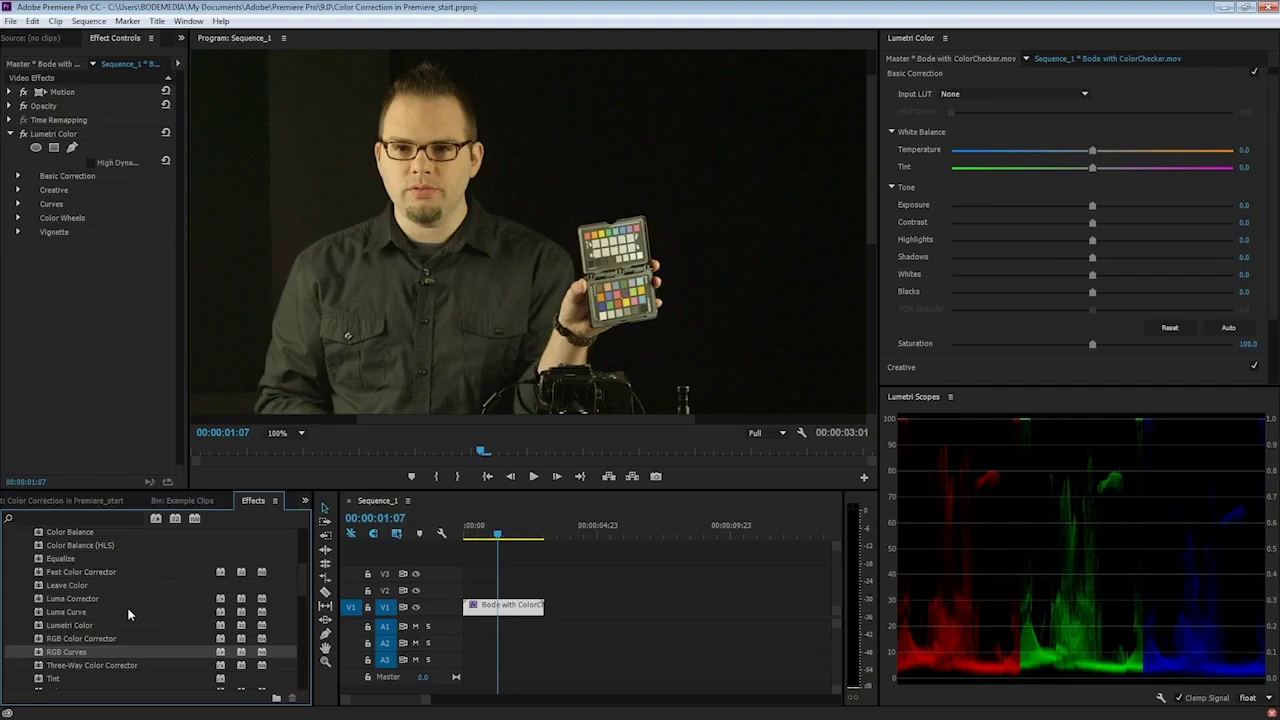
Apply the Three-Way Color Corrector effect to the ColorChecker clip and widen the area showing its color wheels
{"action": "scroll", "coordinate": [126, 613], "scroll_direction": "up", "scroll_amount": 1}
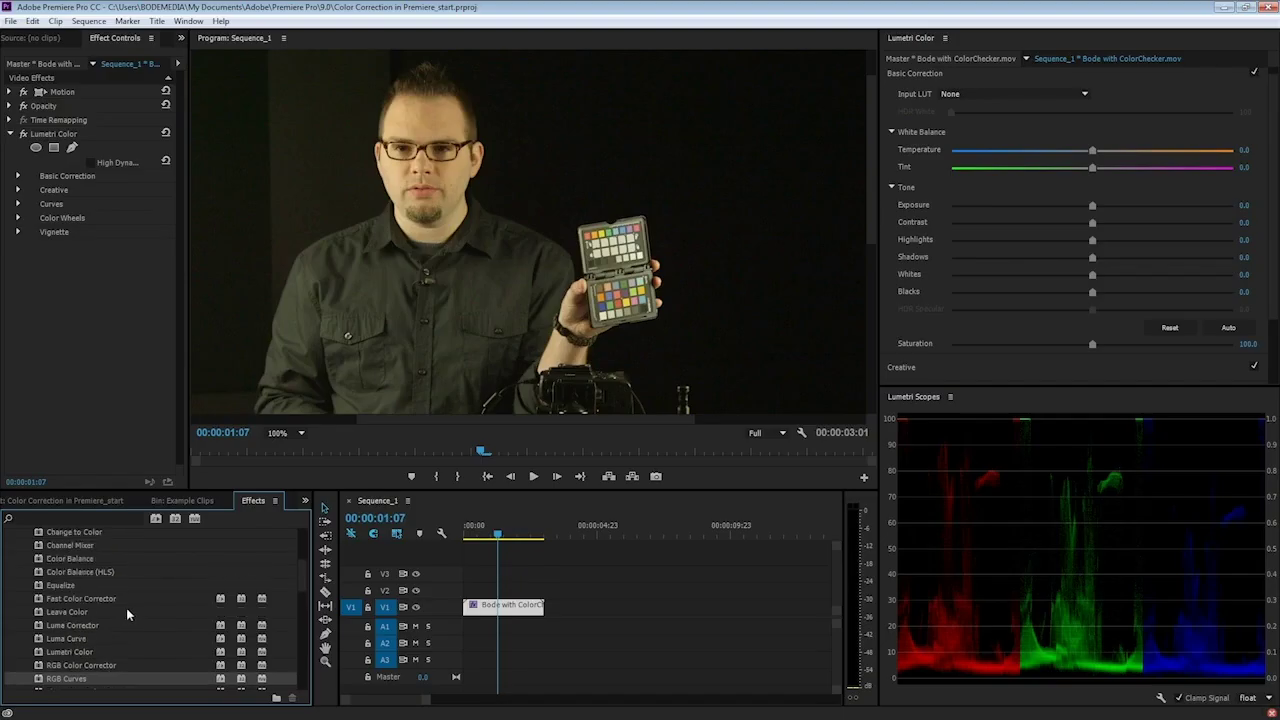
{"action": "scroll", "coordinate": [124, 609], "scroll_direction": "down", "scroll_amount": 2}
{"action": "left_click_drag", "start_coordinate": [100, 637], "coordinate": [104, 320]}
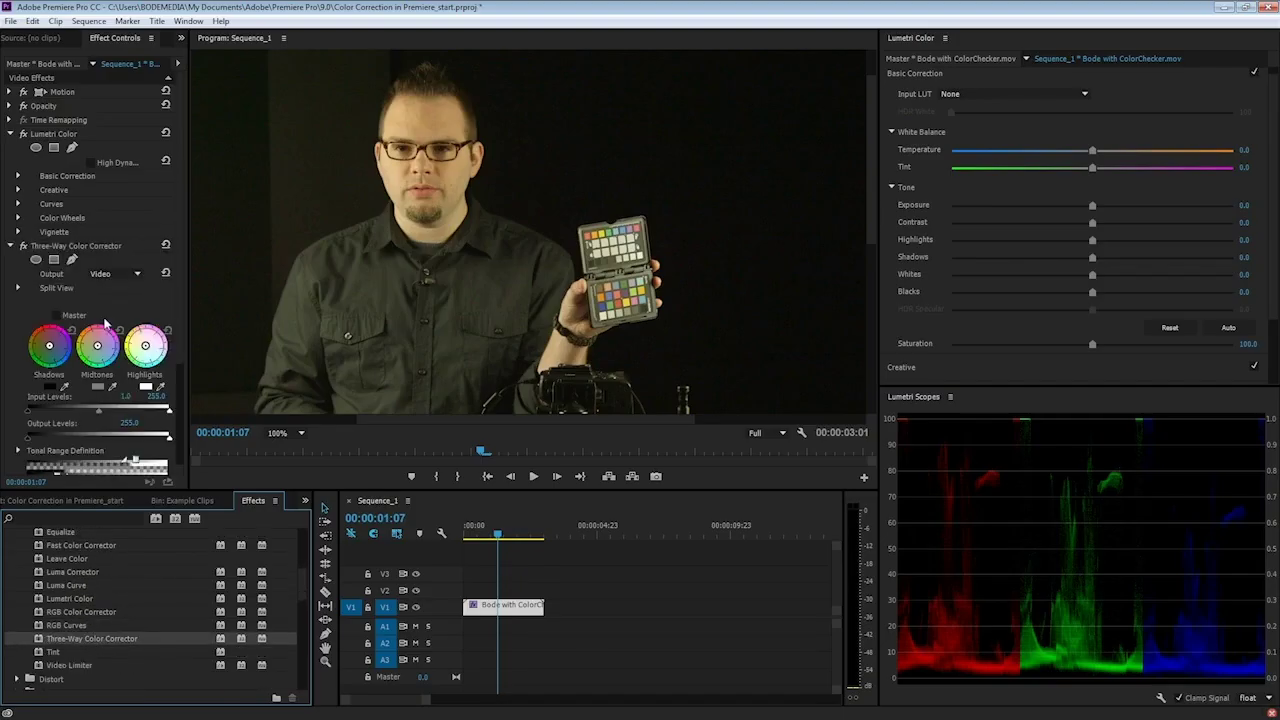
{"action": "left_click_drag", "start_coordinate": [189, 290], "coordinate": [367, 310]}
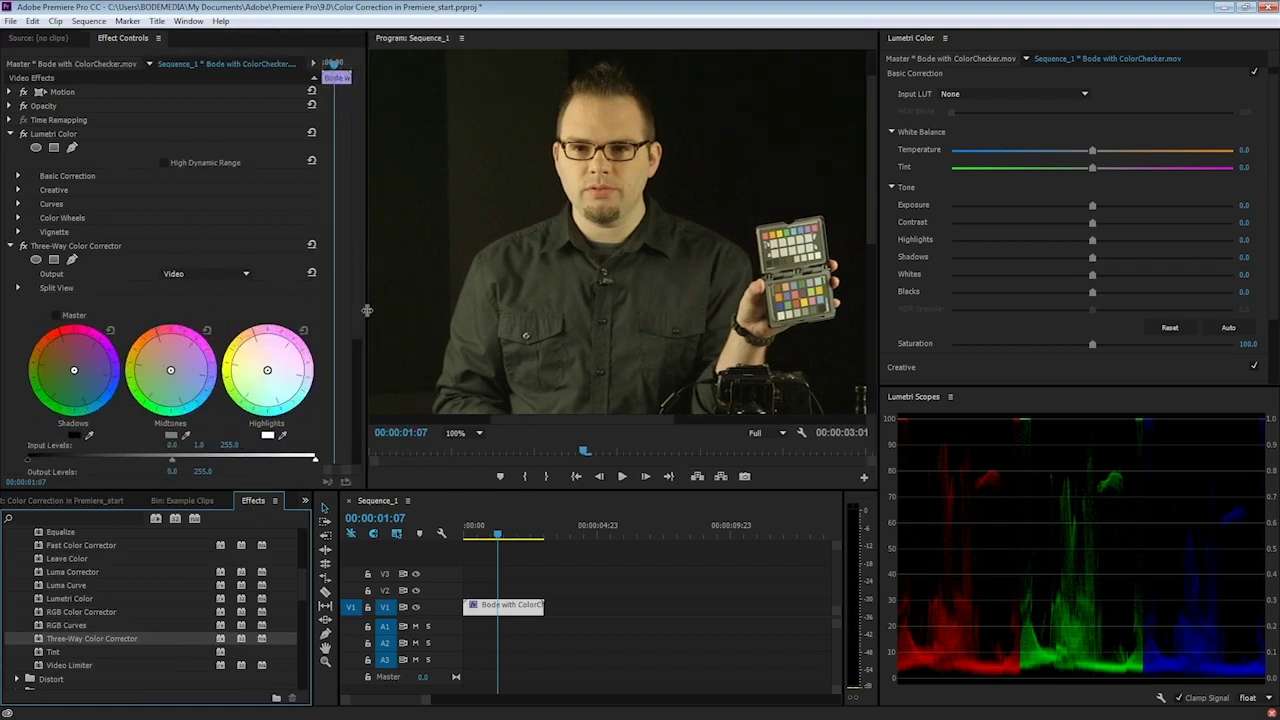
At 200% magnification, sample the chart's black, gray and white patches for the Three-Way Color Corrector's Shadows, Midtones and Highlights
{"action": "left_click", "coordinate": [468, 433]}
{"action": "left_click", "coordinate": [483, 558]}
{"action": "left_click_drag", "start_coordinate": [607, 421], "coordinate": [645, 423]}
{"action": "scroll", "coordinate": [355, 361], "scroll_direction": "down", "scroll_amount": 3}
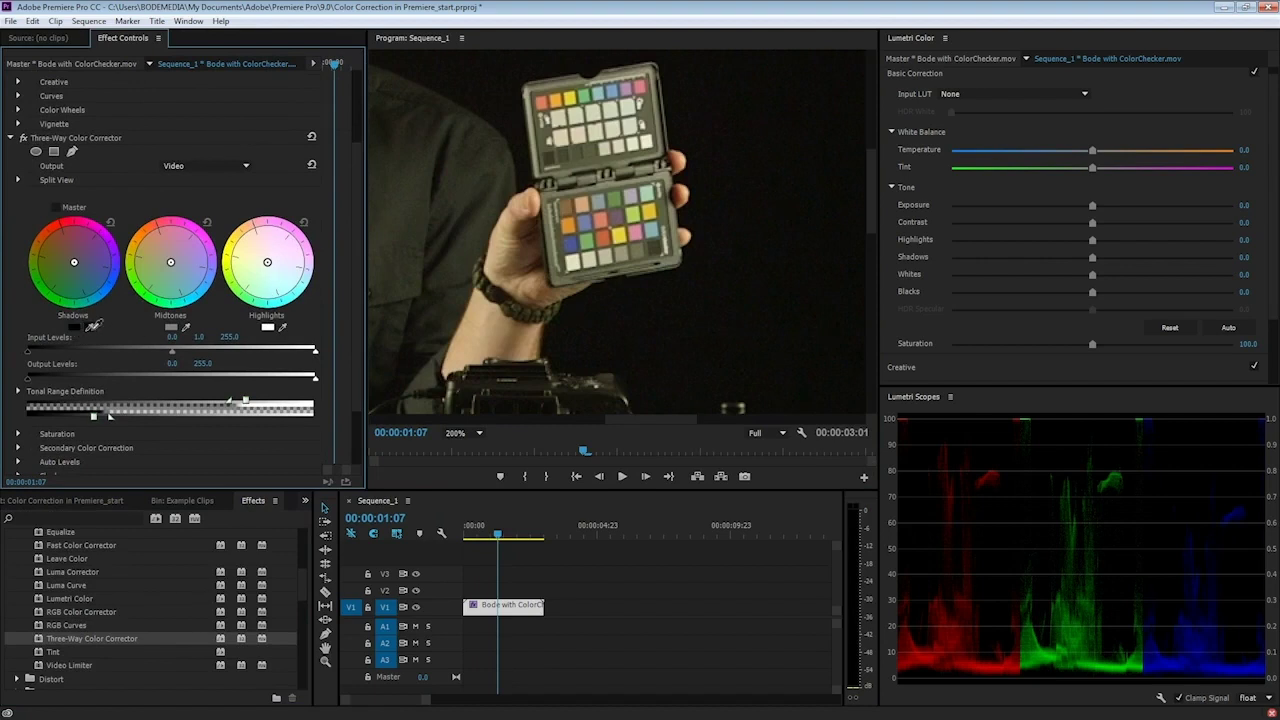
{"action": "left_click_drag", "start_coordinate": [93, 326], "coordinate": [656, 253]}
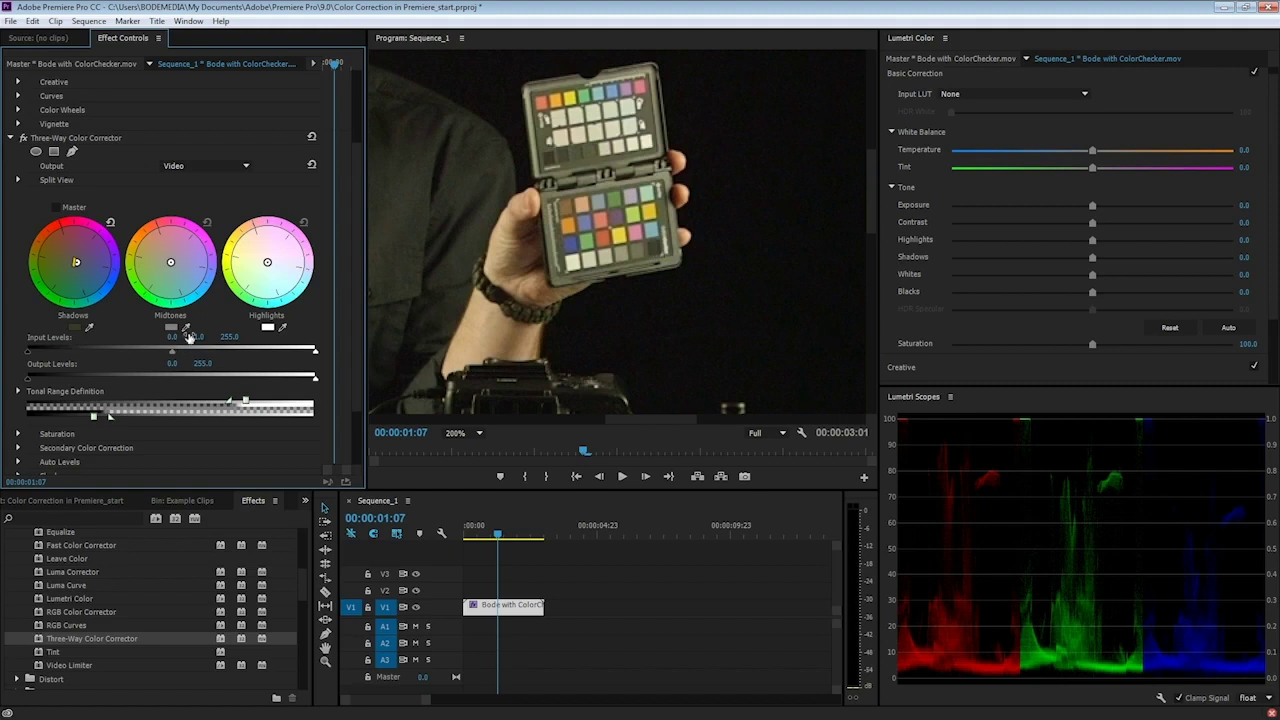
{"action": "left_click_drag", "start_coordinate": [189, 327], "coordinate": [622, 258]}
{"action": "left_click_drag", "start_coordinate": [287, 323], "coordinate": [574, 263]}
Examine the corrected face and color chart at 150% magnification
{"action": "left_click", "coordinate": [460, 432]}
{"action": "left_click", "coordinate": [469, 448]}
{"action": "left_click", "coordinate": [478, 542]}
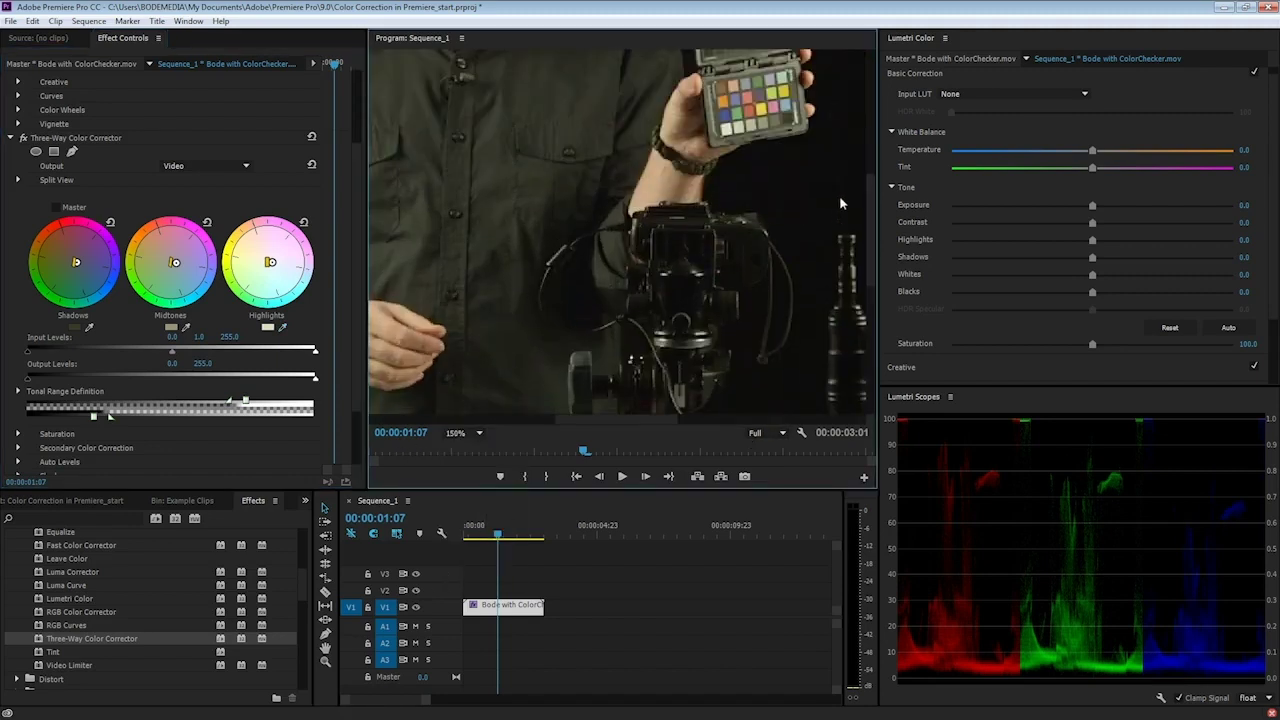
{"action": "left_click_drag", "start_coordinate": [869, 198], "coordinate": [877, 110]}
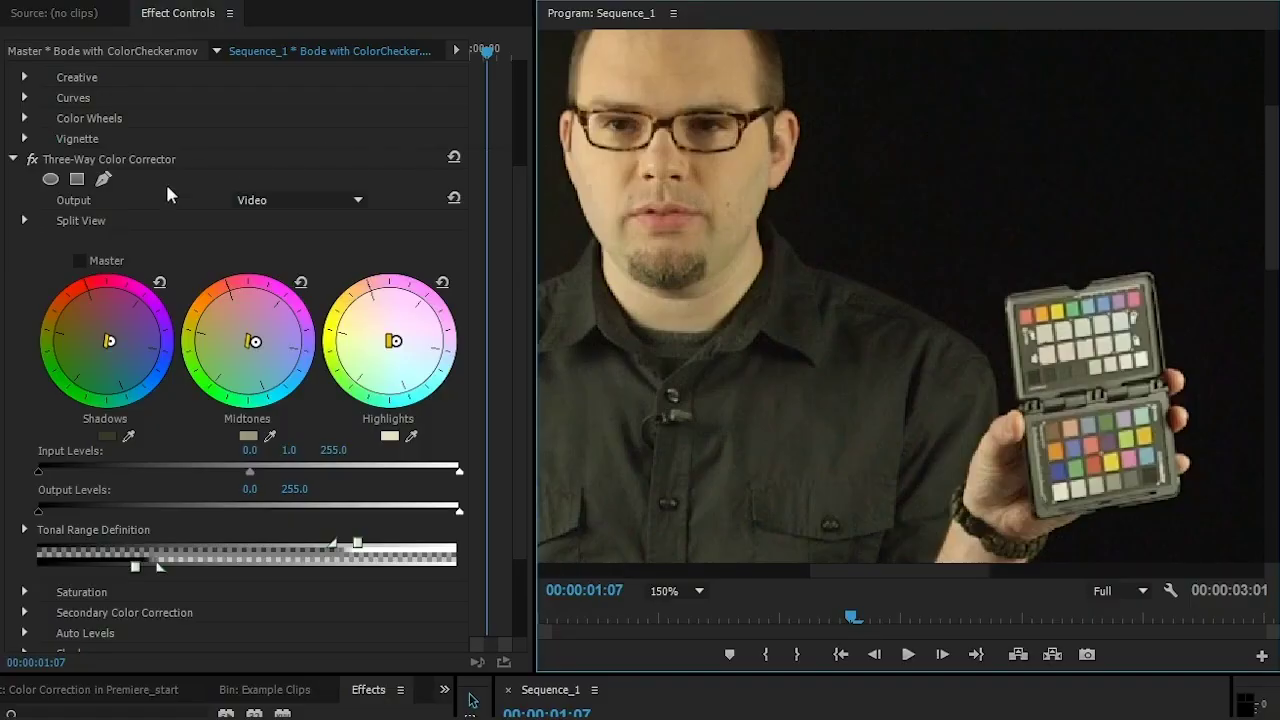
Add the Fast Color Corrector effect to the ColorChecker clip and sample its White Balance from a gray chart patch
{"action": "left_click", "coordinate": [13, 160]}
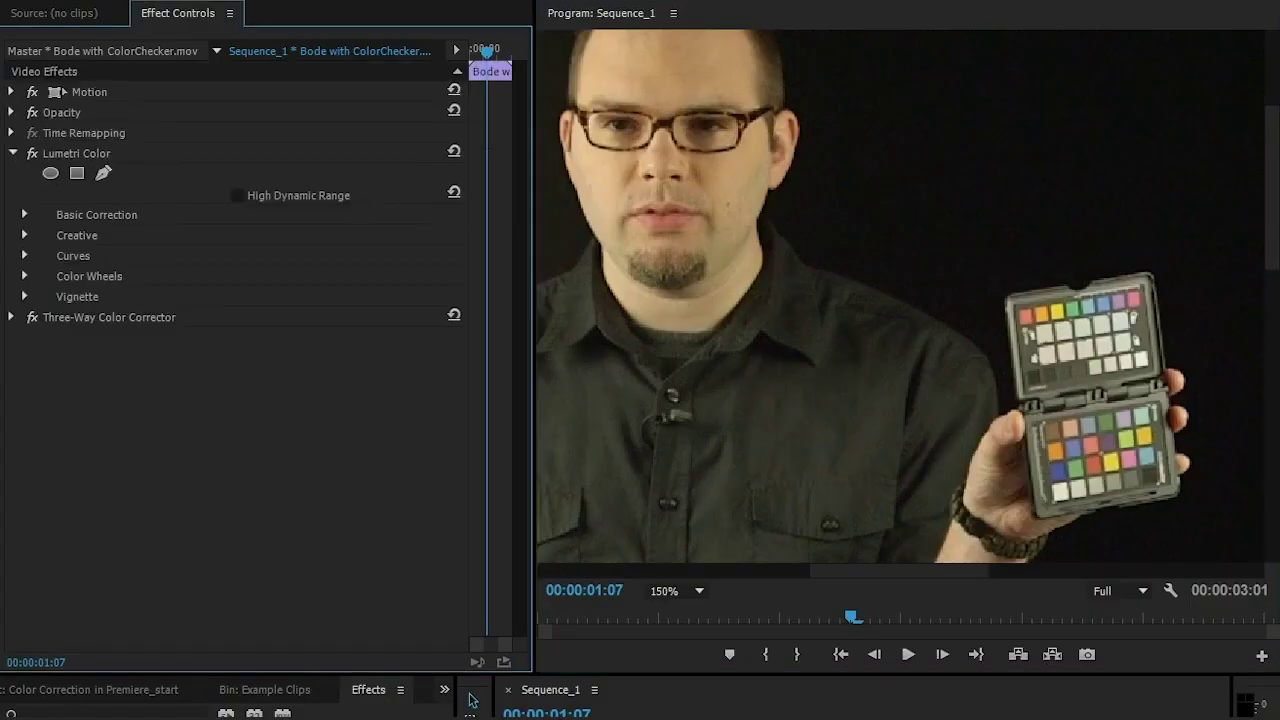
{"action": "left_click_drag", "start_coordinate": [472, 700], "coordinate": [186, 472]}
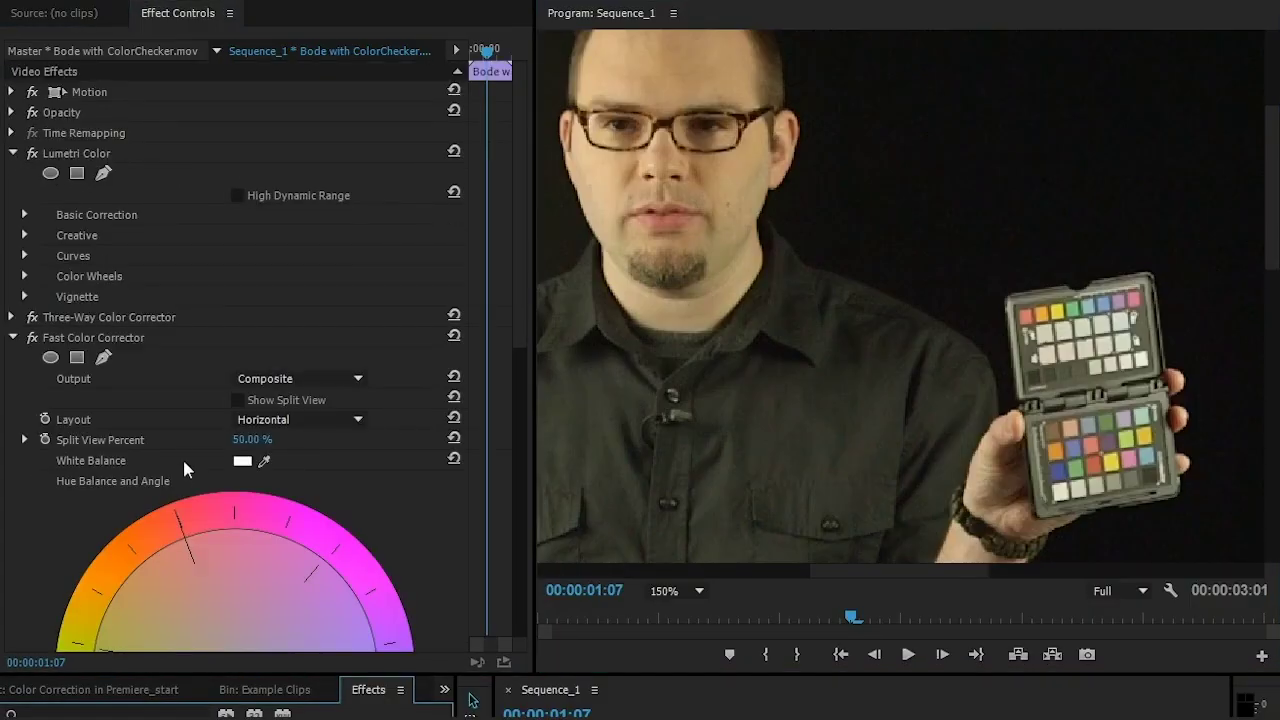
{"action": "left_click", "coordinate": [264, 461]}
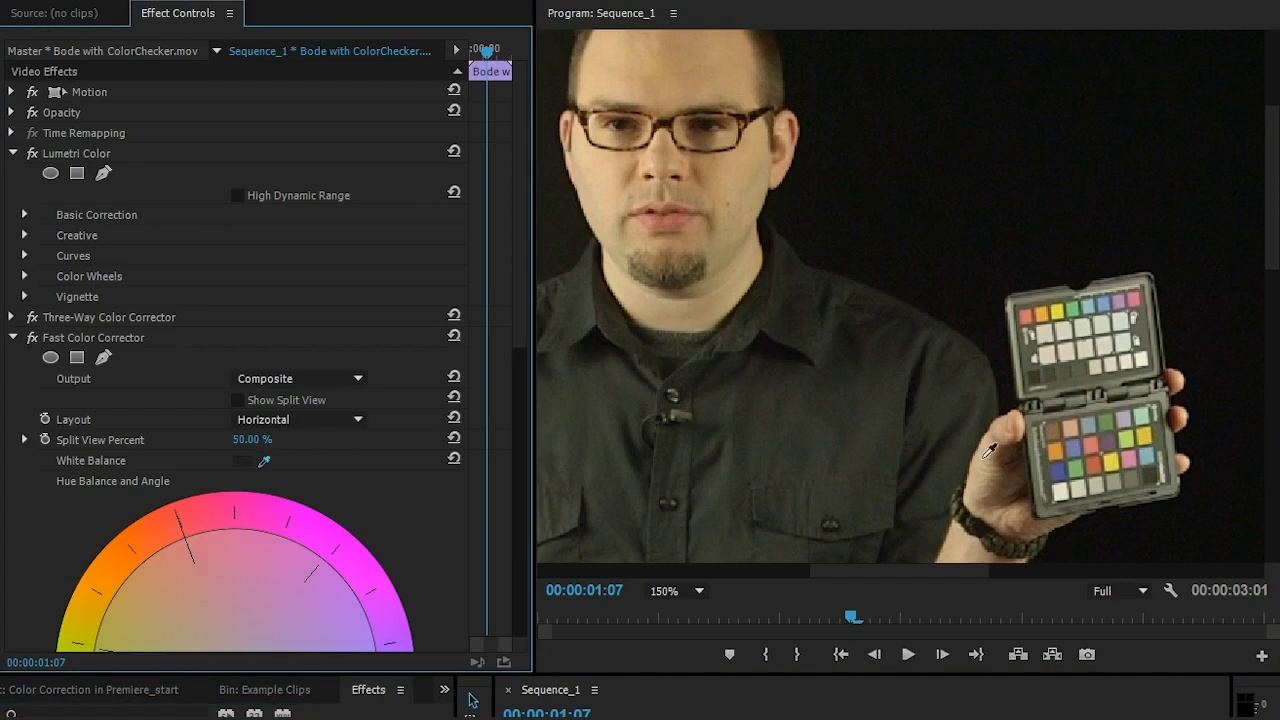
{"action": "left_click", "coordinate": [1100, 489]}
Fit the whole frame in the monitor and enable the clip's Three-Way Color Corrector and Fast Color Corrector effects
{"action": "left_click", "coordinate": [698, 591]}
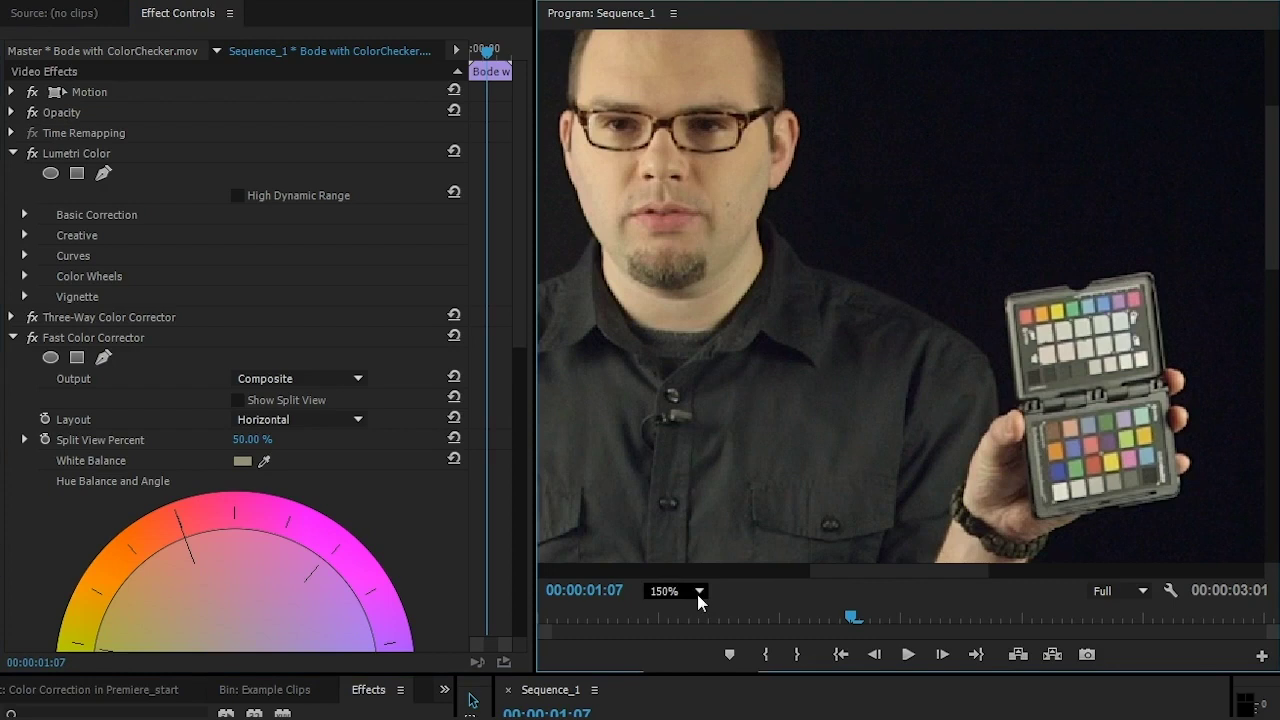
{"action": "left_click", "coordinate": [699, 612]}
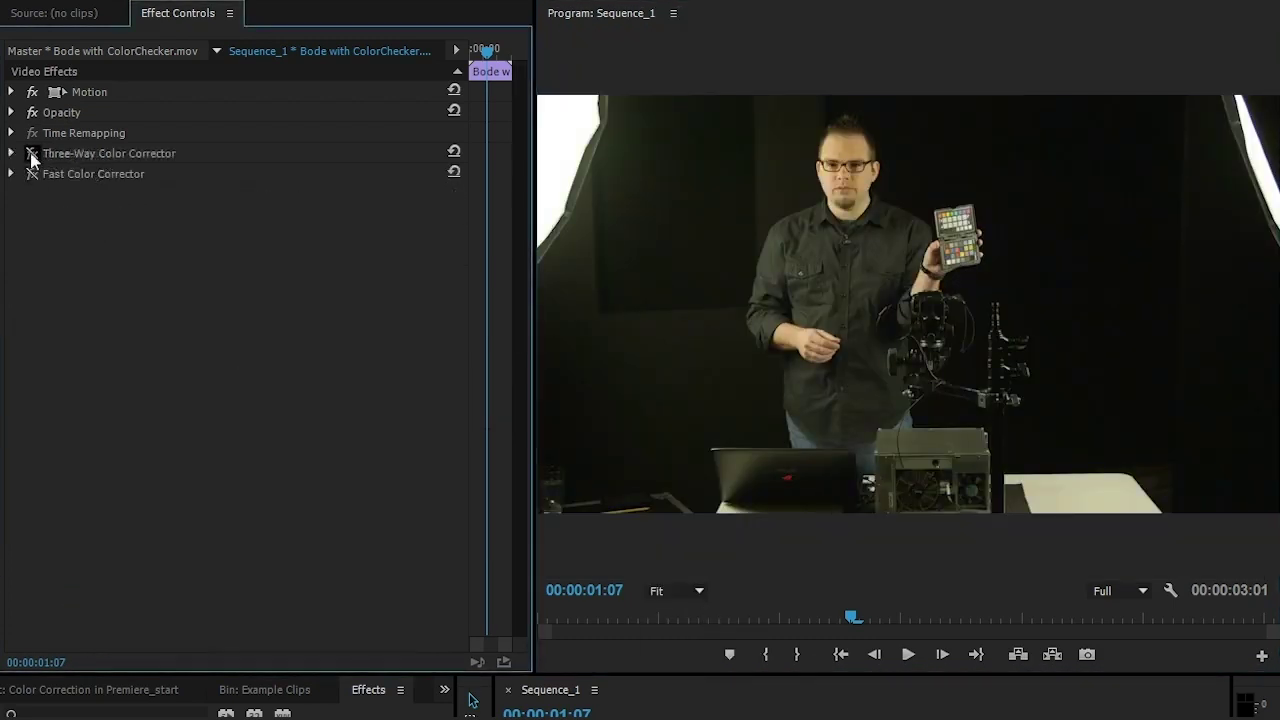
{"action": "left_click", "coordinate": [32, 155]}
{"action": "left_click", "coordinate": [32, 174]}
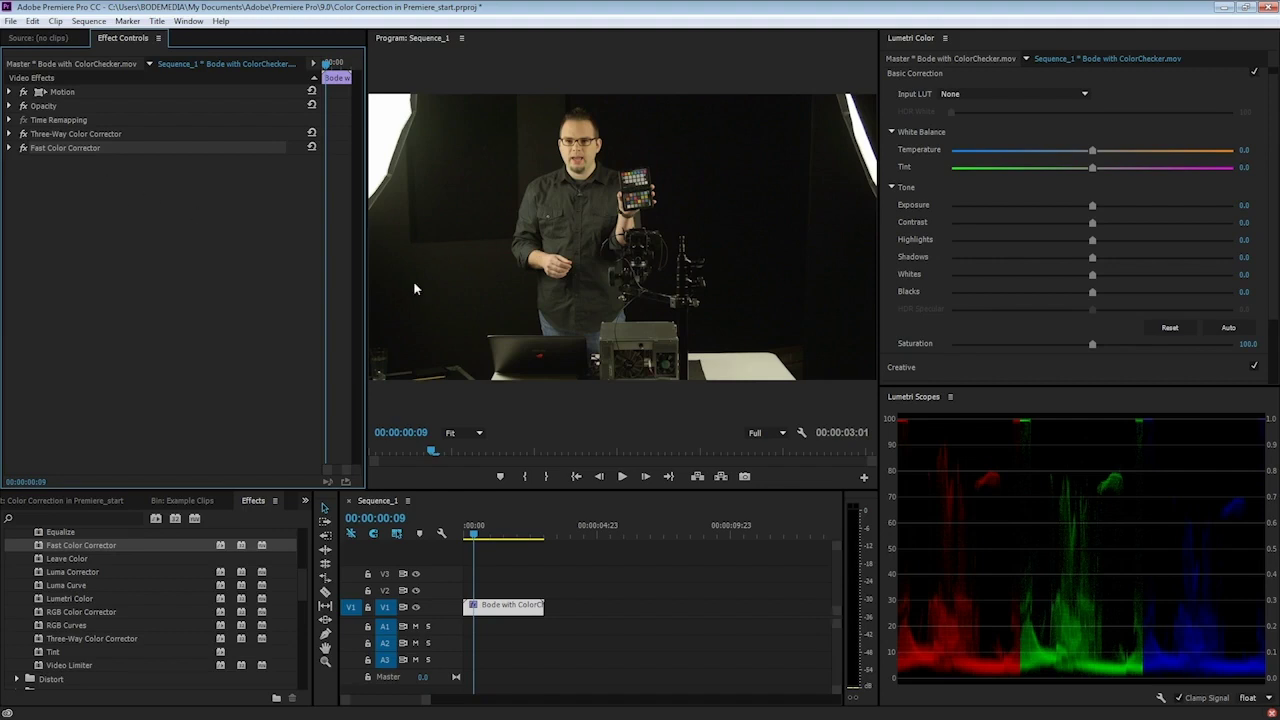
Place Chinese Bridge.mov on V1 after the ColorChecker clip and park the playhead on it at 00:00:05:00
{"action": "left_click", "coordinate": [10, 148]}
{"action": "left_click", "coordinate": [10, 148]}
{"action": "left_click", "coordinate": [168, 501]}
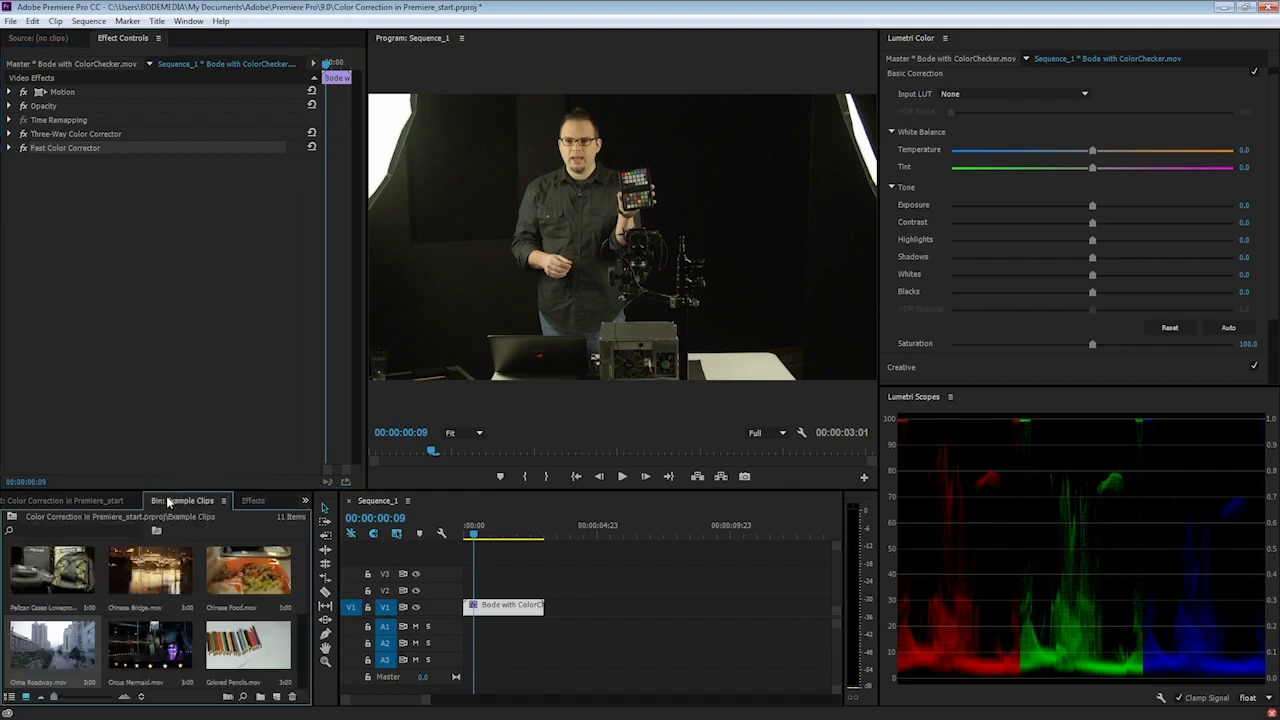
{"action": "left_click_drag", "start_coordinate": [170, 570], "coordinate": [565, 606]}
{"action": "left_click", "coordinate": [590, 532]}
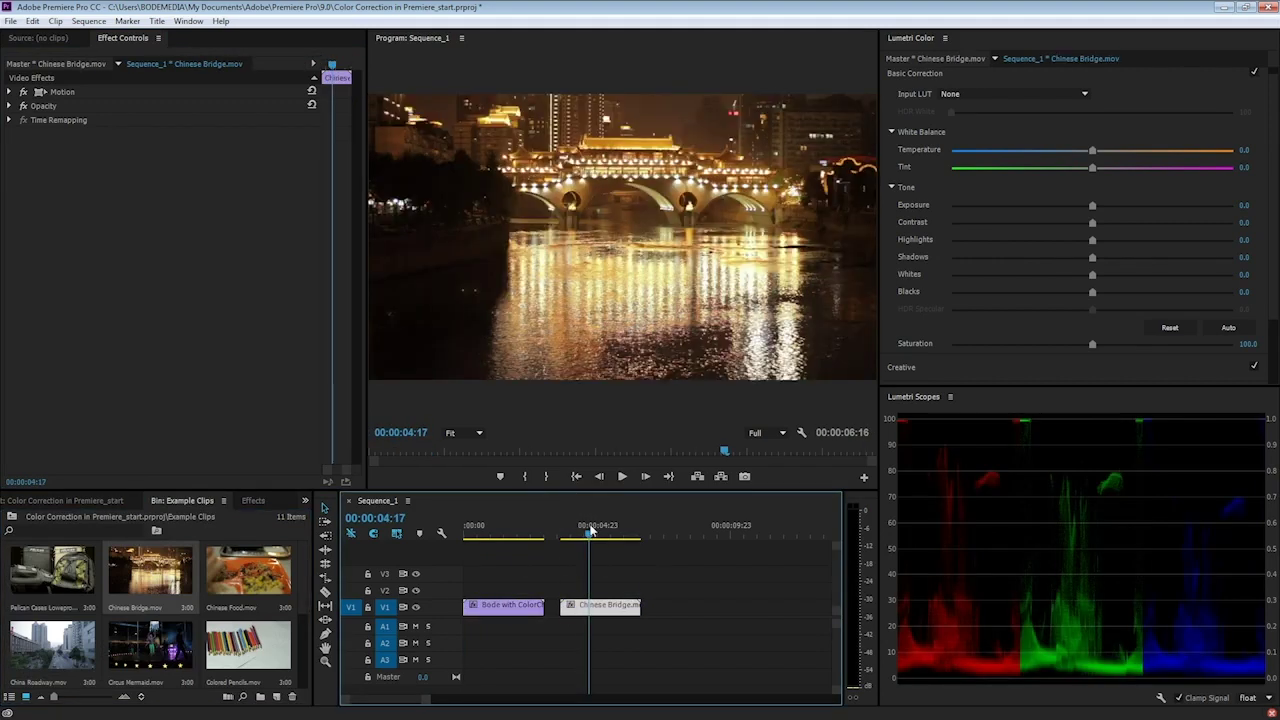
{"action": "left_click", "coordinate": [254, 501]}
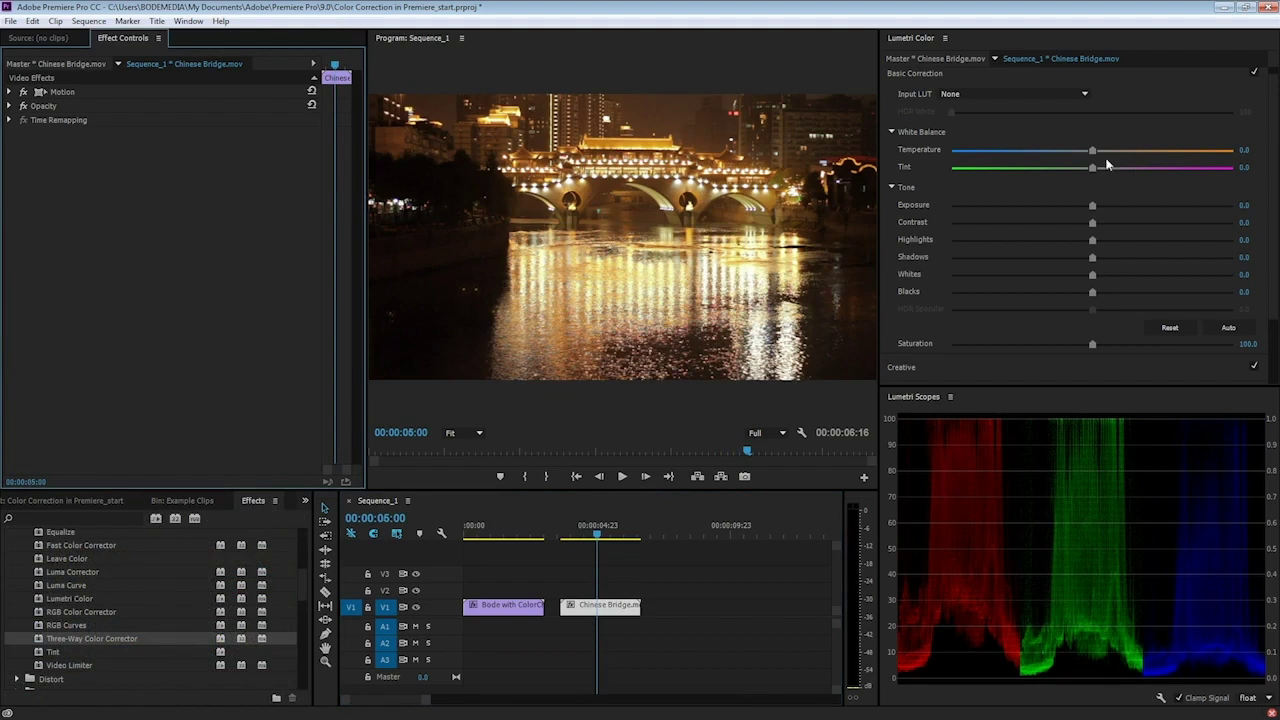
Cool the Chinese Bridge clip in Lumetri Basic Correction with Temperature at -66.9 and Tint at 16.8
{"action": "left_click_drag", "start_coordinate": [1092, 152], "coordinate": [998, 152]}
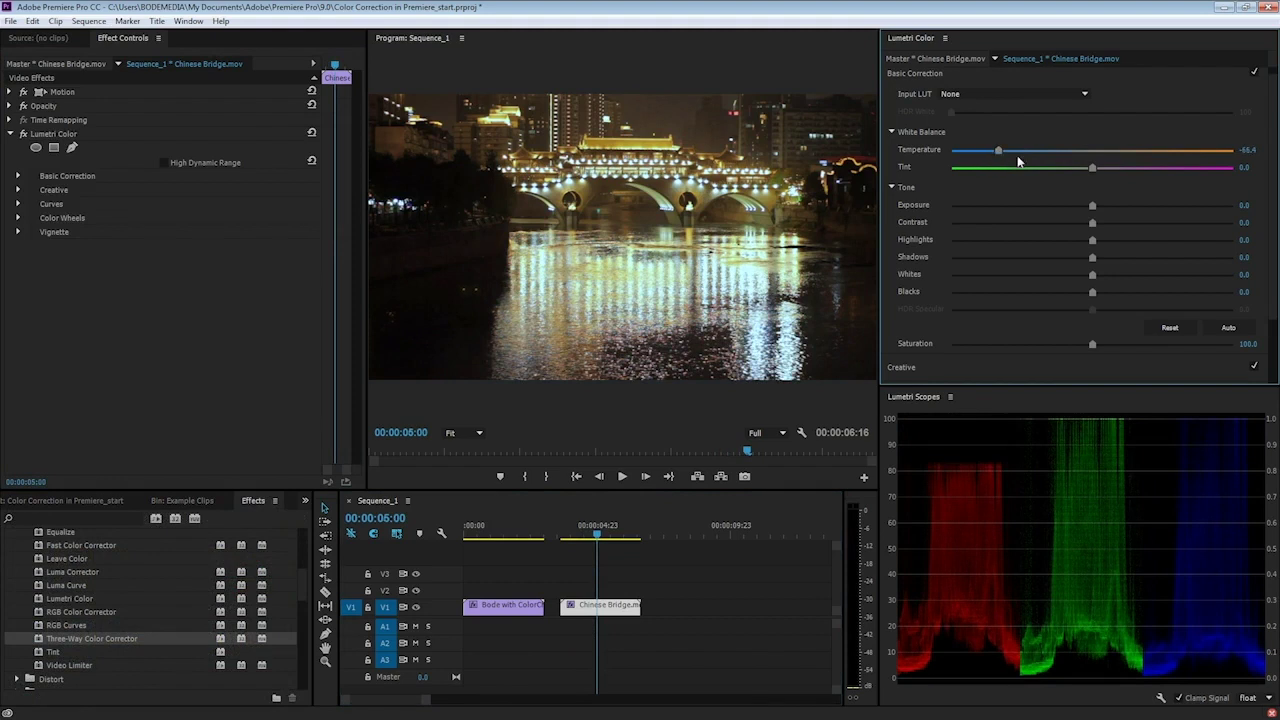
{"action": "left_click_drag", "start_coordinate": [1094, 171], "coordinate": [1116, 170]}
{"action": "left_click_drag", "start_coordinate": [998, 151], "coordinate": [999, 151]}
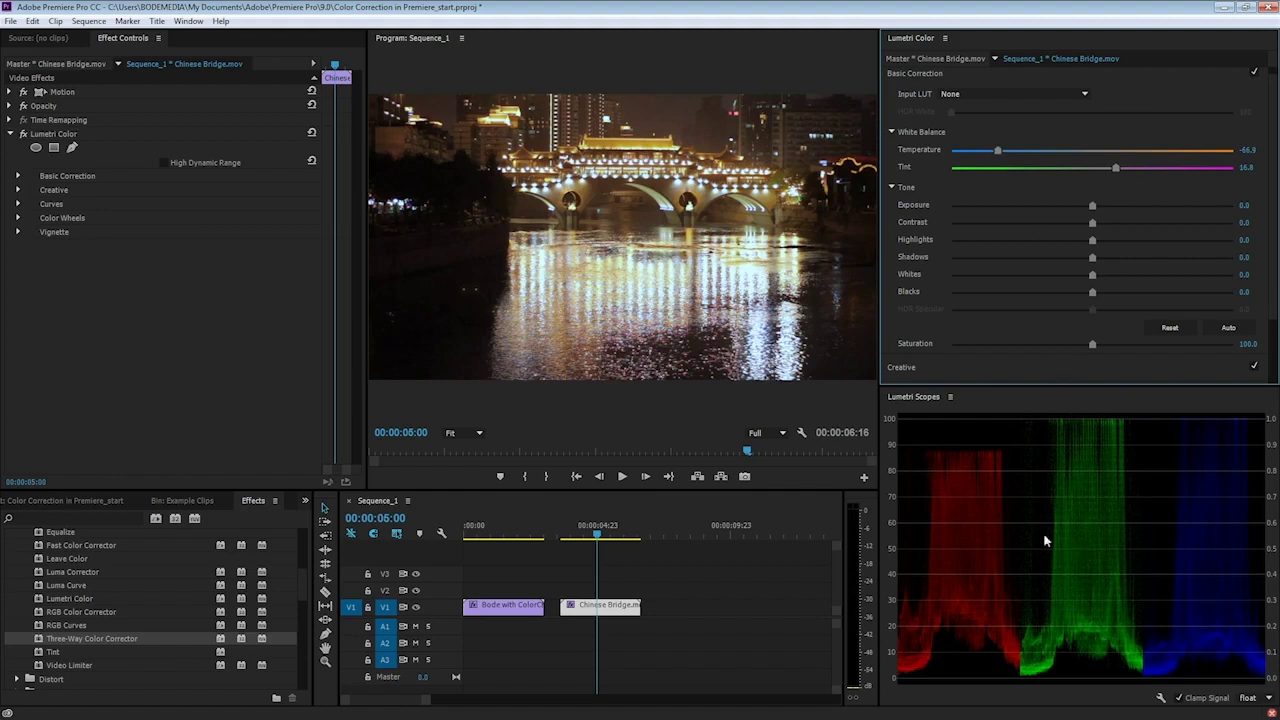
Shift the Chinese Bridge clip's Shadows color wheel slightly toward blue
{"action": "scroll", "coordinate": [1032, 312], "scroll_direction": "down", "scroll_amount": 2}
{"action": "left_click", "coordinate": [994, 332]}
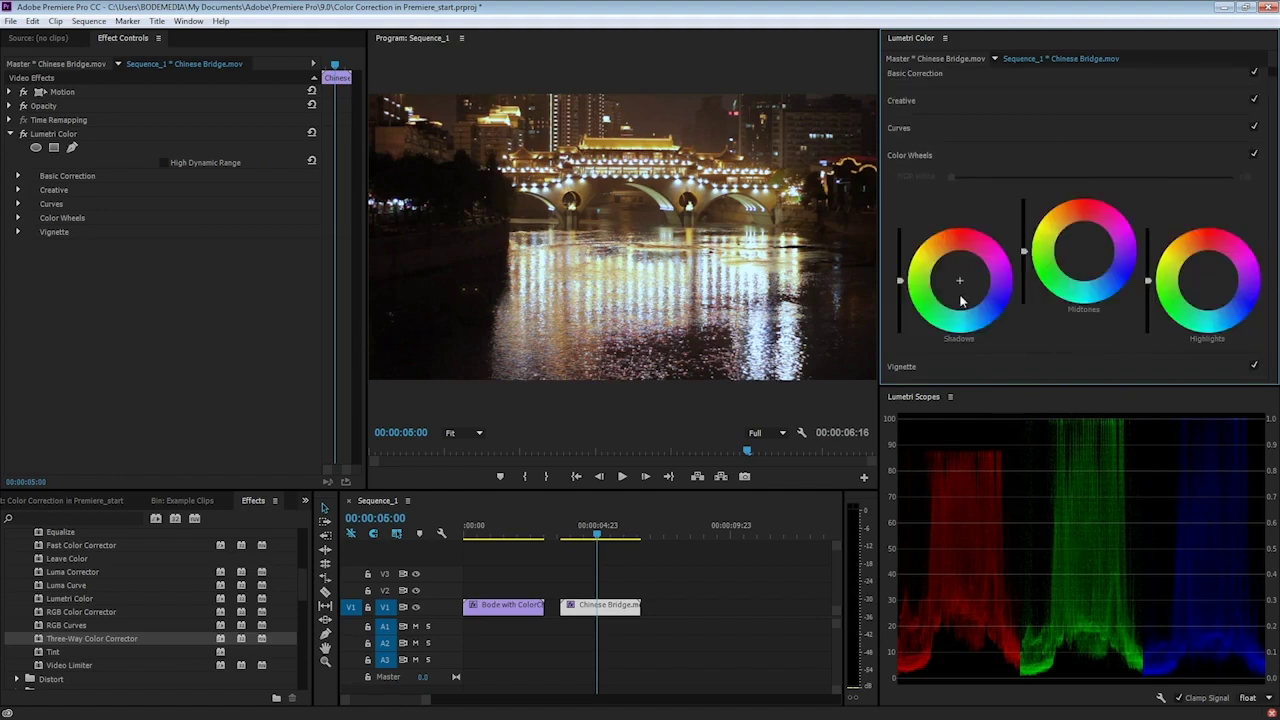
{"action": "left_click_drag", "start_coordinate": [965, 281], "coordinate": [966, 291]}
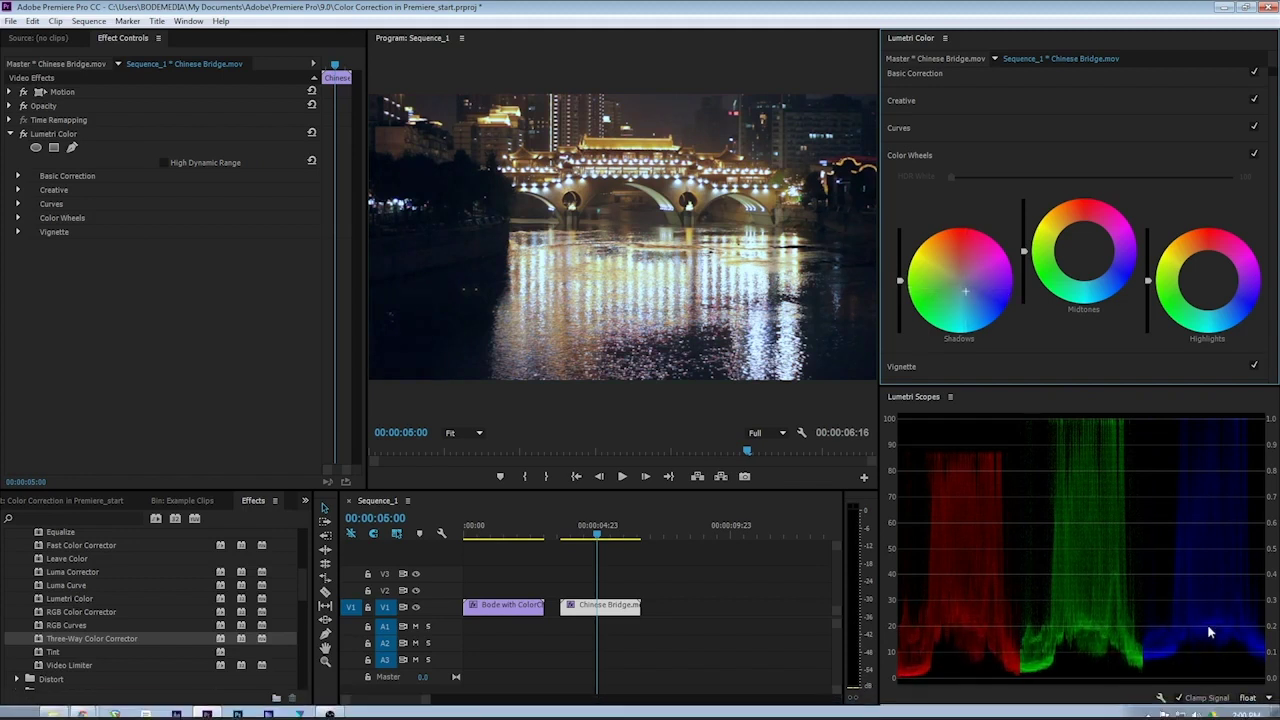
{"action": "left_click_drag", "start_coordinate": [966, 291], "coordinate": [963, 288]}
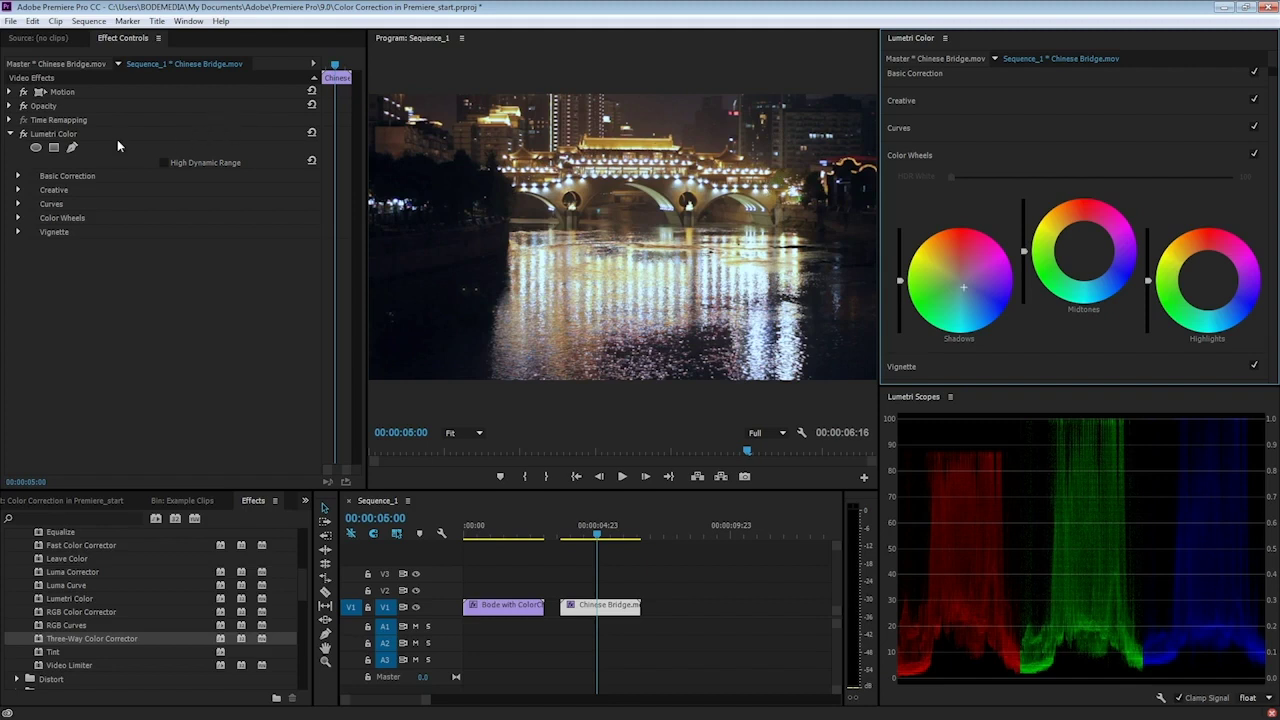
Compare the Chinese Bridge clip with its Lumetri Color effect off and on, and collapse the effect's settings
{"action": "left_click", "coordinate": [22, 134]}
{"action": "left_click", "coordinate": [22, 134]}
{"action": "left_click", "coordinate": [22, 134]}
{"action": "left_click", "coordinate": [22, 134]}
{"action": "left_click", "coordinate": [22, 134]}
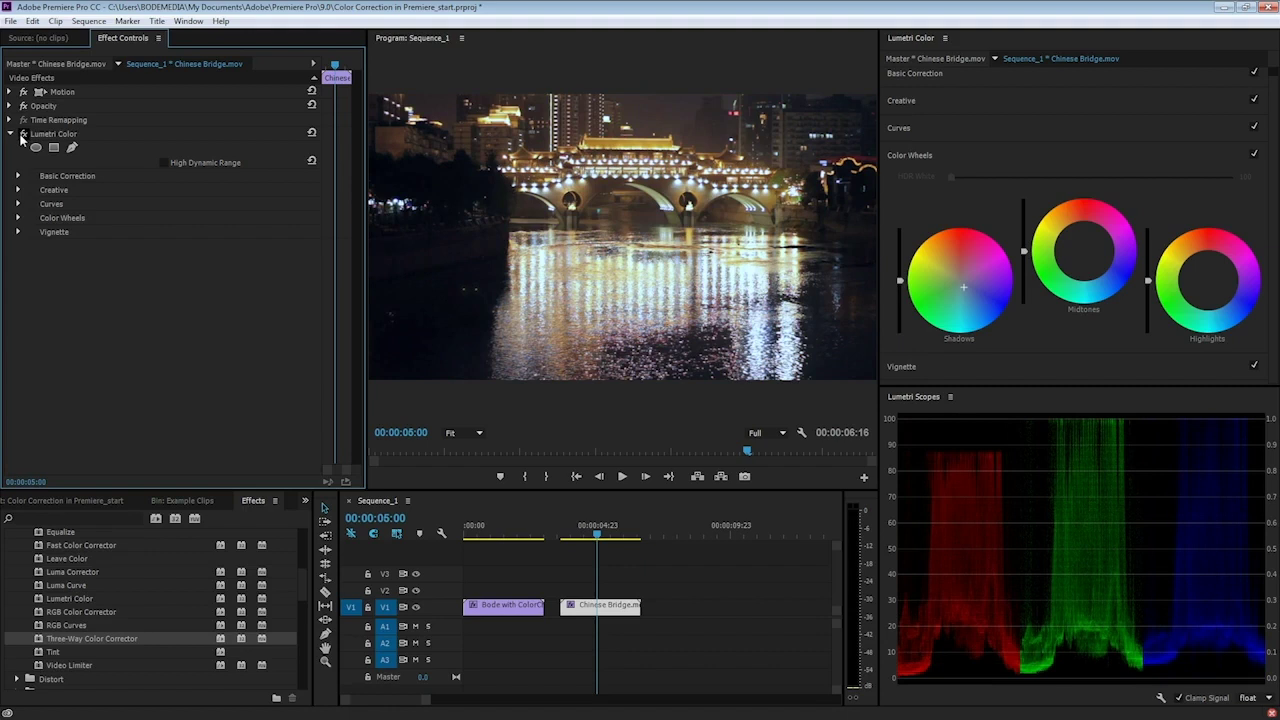
{"action": "left_click", "coordinate": [10, 134]}
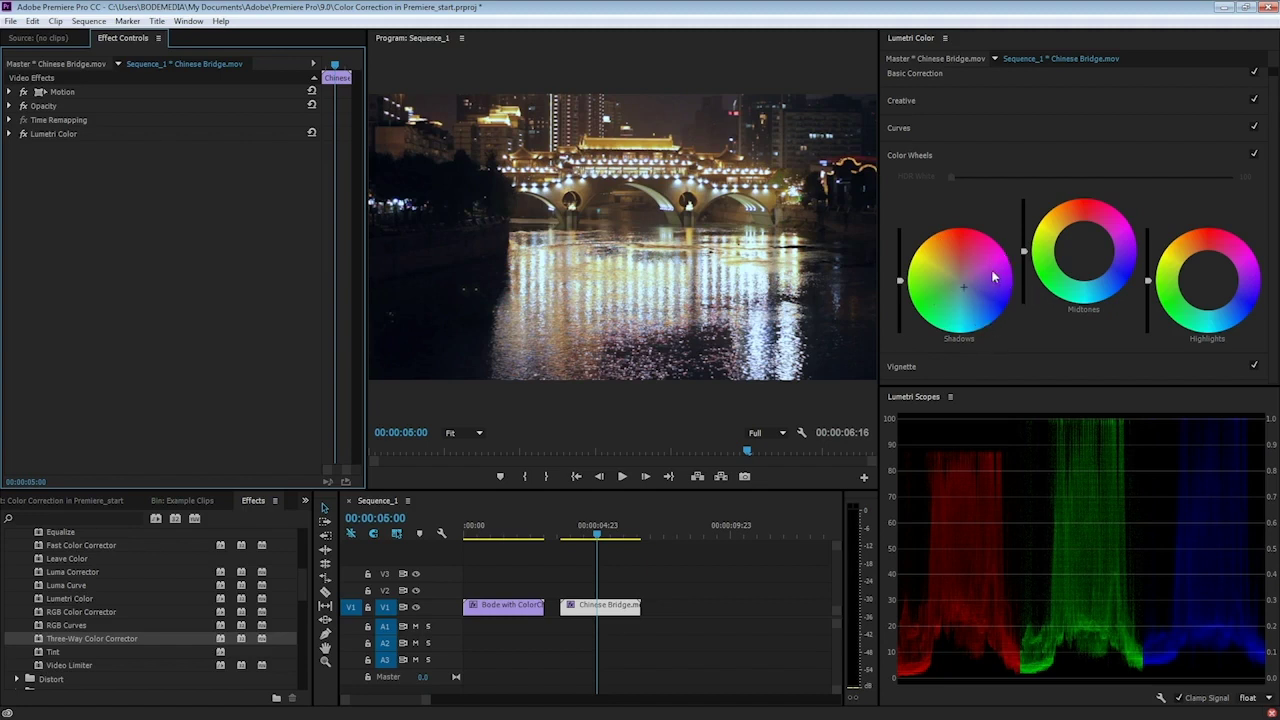
Place Colored Pencils.mov on V1 after the Chinese Bridge clip and widen the Program monitor
{"action": "left_click", "coordinate": [117, 503]}
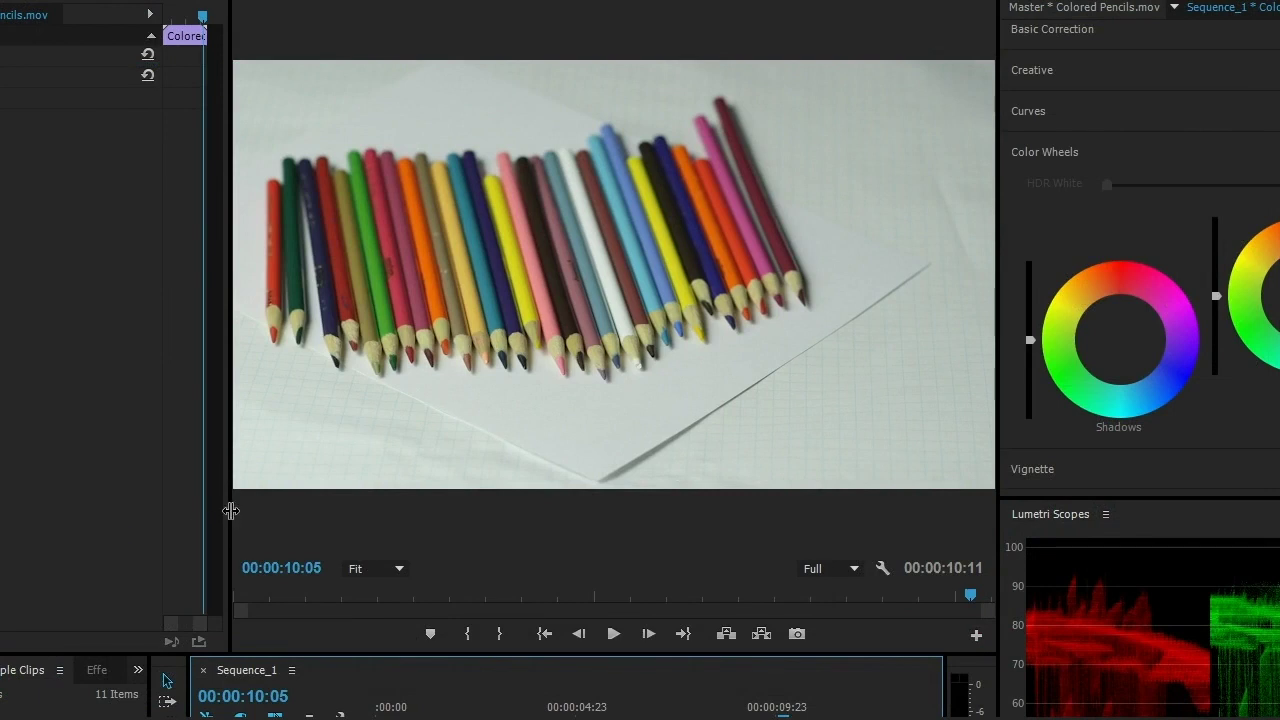
{"action": "left_click_drag", "start_coordinate": [230, 510], "coordinate": [153, 516]}
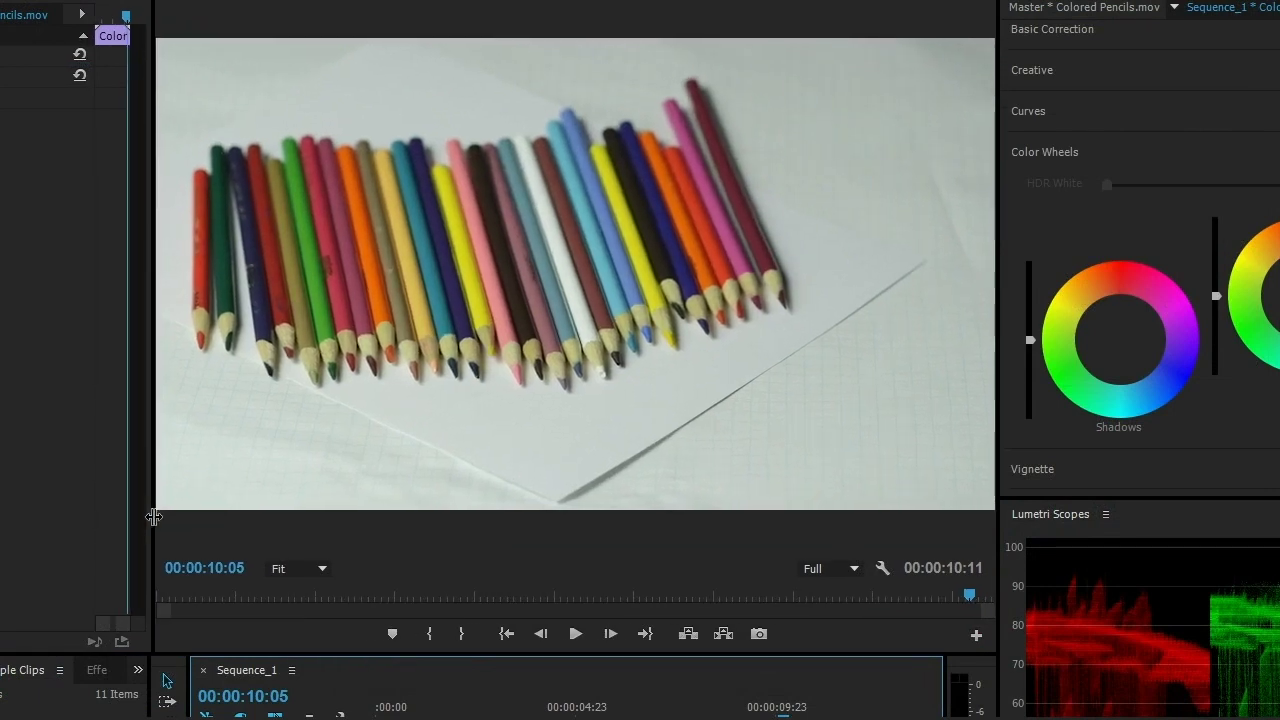
{"action": "left_click", "coordinate": [70, 700]}
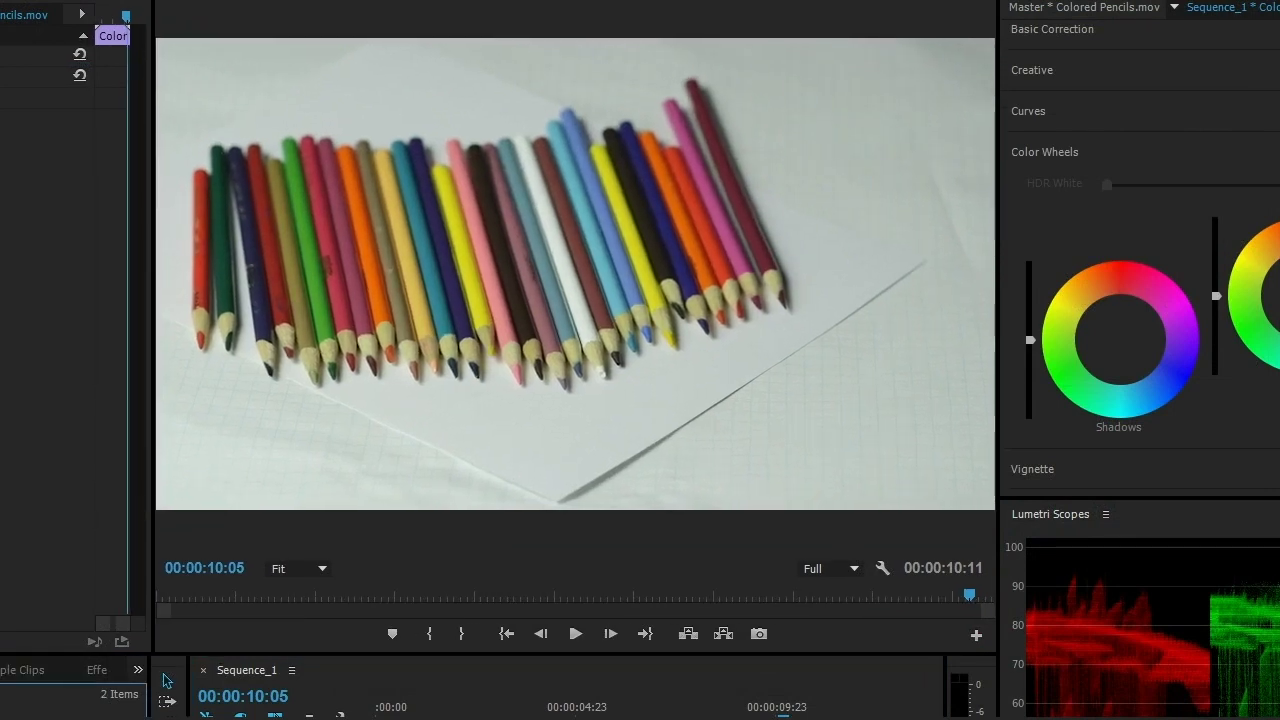
Search the effects for "crop" and add the Crop effect to the Colored Pencils clip
{"action": "left_click", "coordinate": [97, 670]}
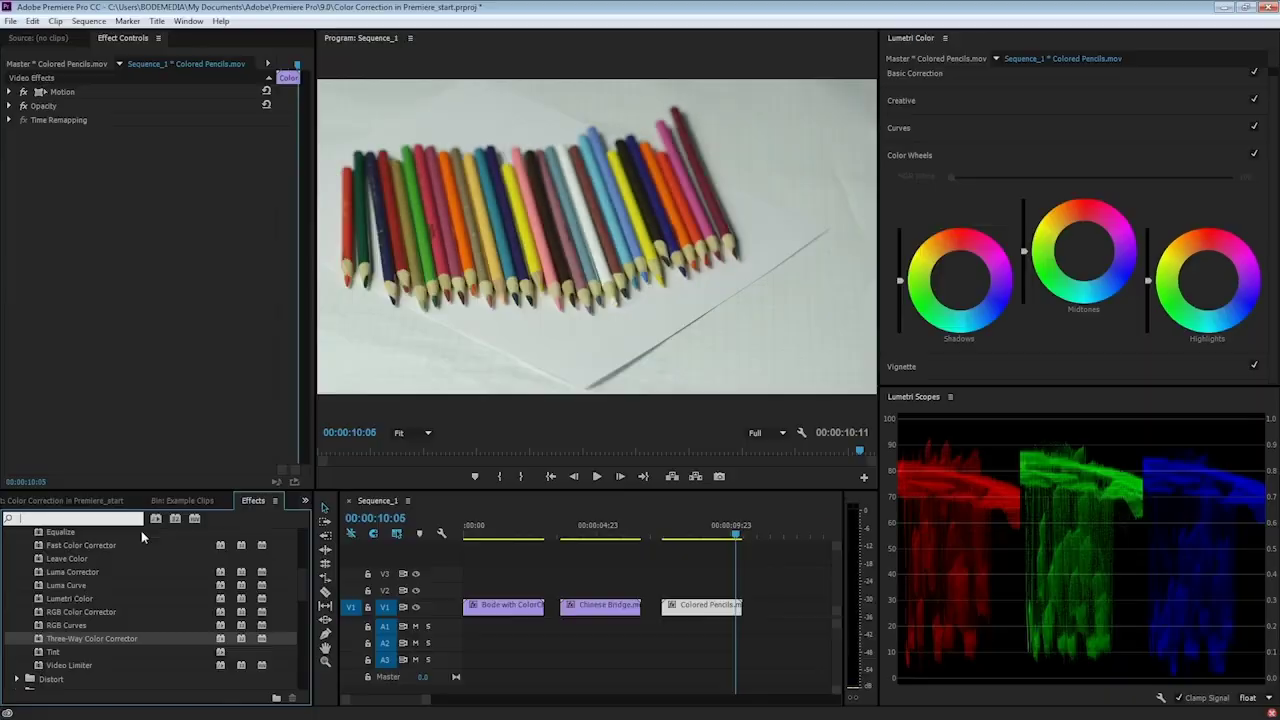
{"action": "type", "text": "crop"}
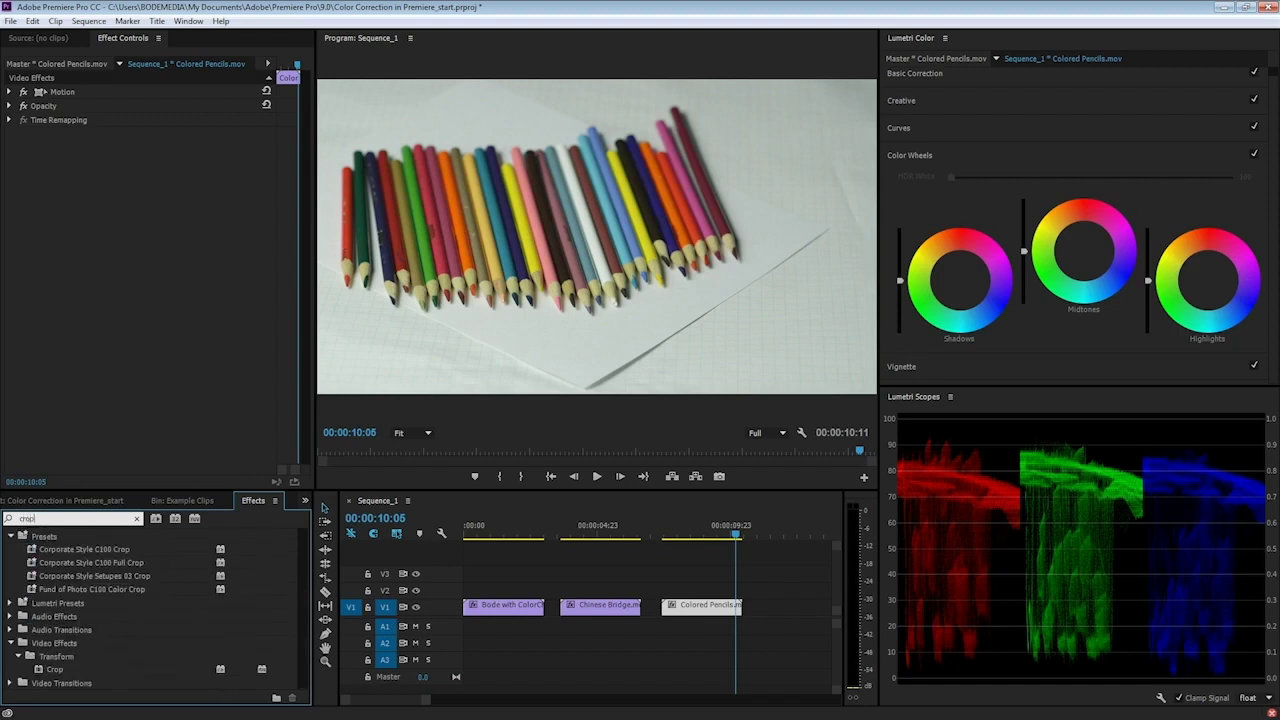
{"action": "mouse_move", "coordinate": [54, 669]}
{"action": "left_mouse_down"}
{"action": "mouse_move", "coordinate": [690, 600]}
{"action": "mouse_move", "coordinate": [716, 616]}
{"action": "left_mouse_up"}
{"action": "left_click", "coordinate": [60, 134]}
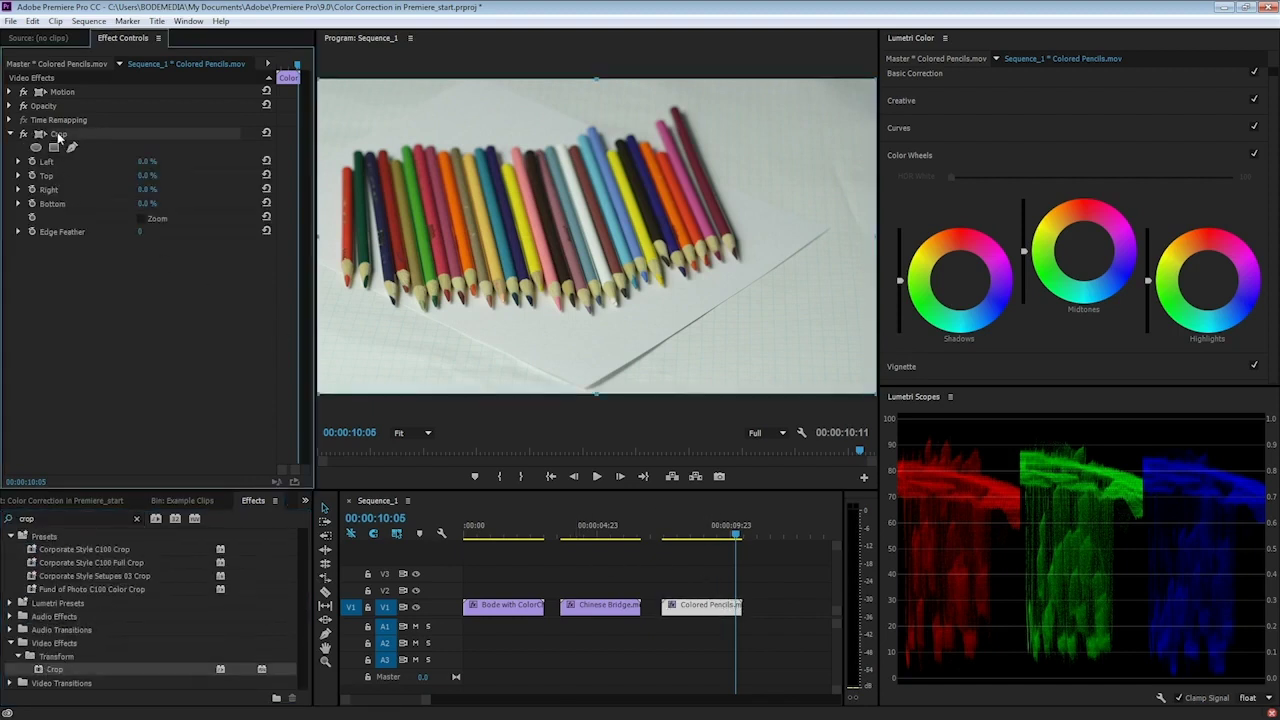
Crop the Colored Pencils clip to a patch of white paper: Left 39.0%, Top 75.6%, Right 45.6%, Bottom 15.3%
{"action": "left_click_drag", "start_coordinate": [318, 237], "coordinate": [494, 237]}
{"action": "left_click_drag", "start_coordinate": [686, 74], "coordinate": [652, 318]}
{"action": "left_click_drag", "start_coordinate": [875, 354], "coordinate": [637, 354]}
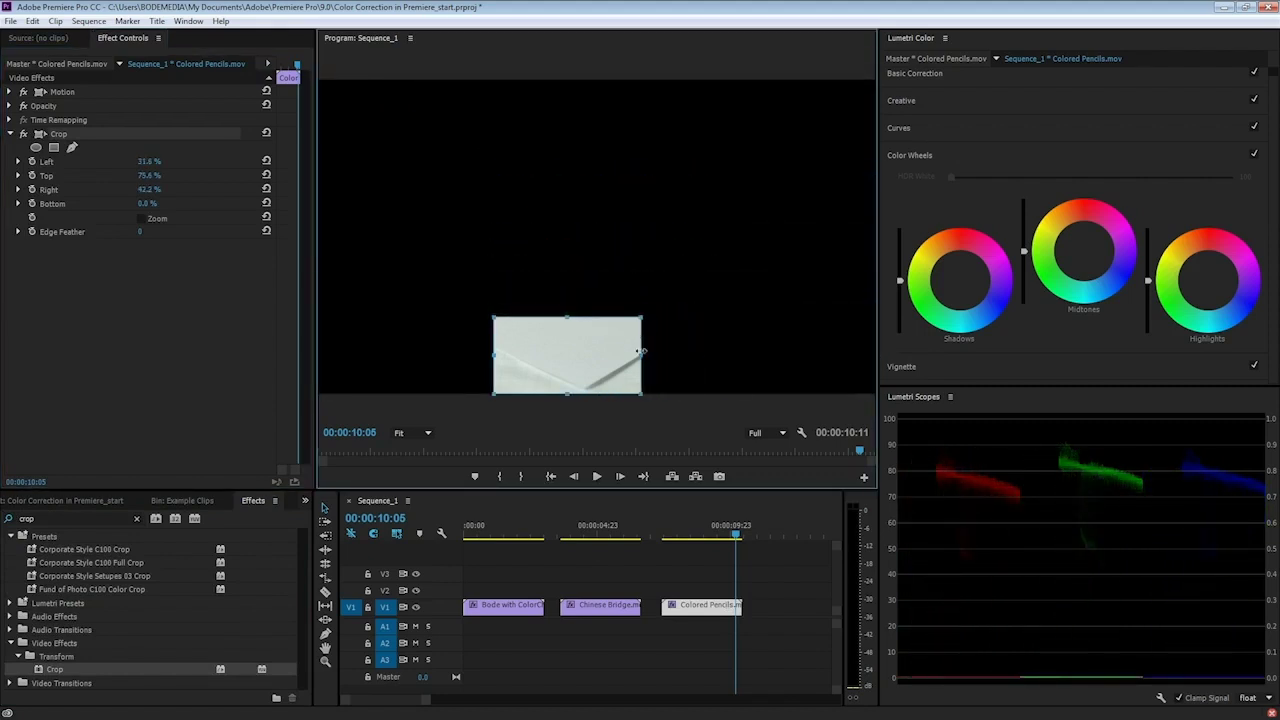
{"action": "left_click_drag", "start_coordinate": [564, 394], "coordinate": [576, 346]}
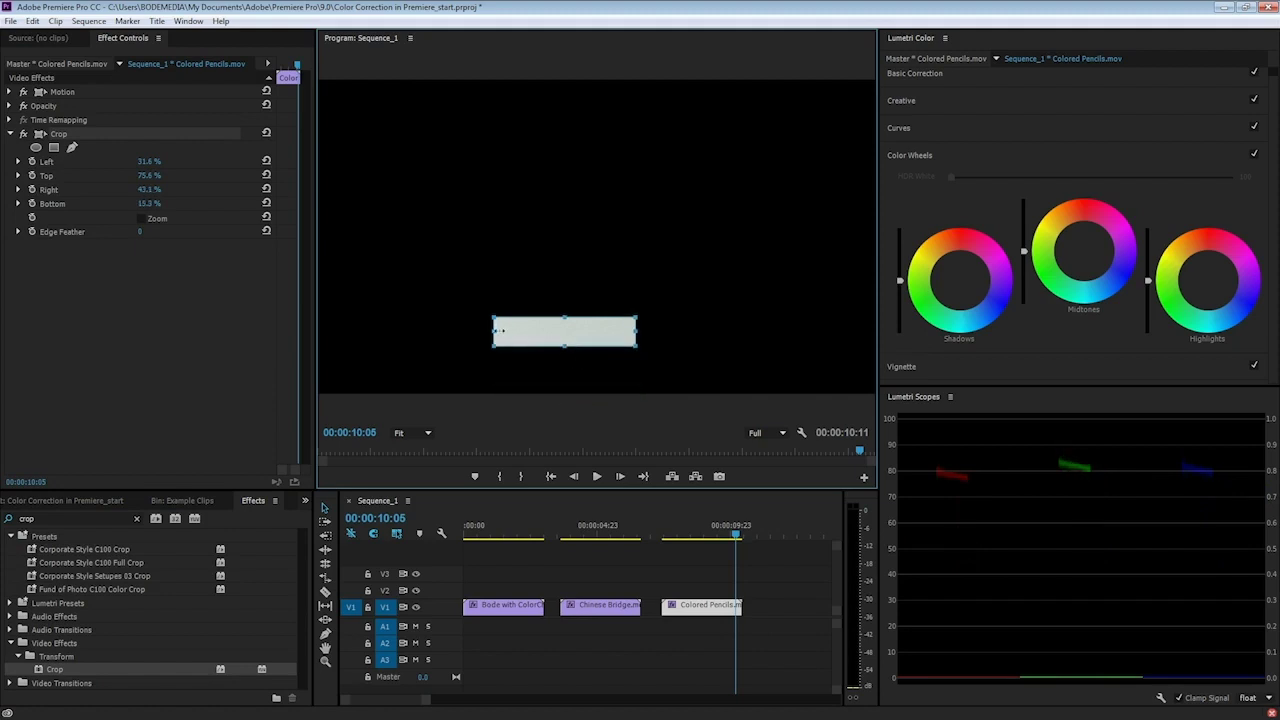
{"action": "left_click_drag", "start_coordinate": [494, 332], "coordinate": [535, 332]}
{"action": "left_click_drag", "start_coordinate": [634, 332], "coordinate": [622, 332]}
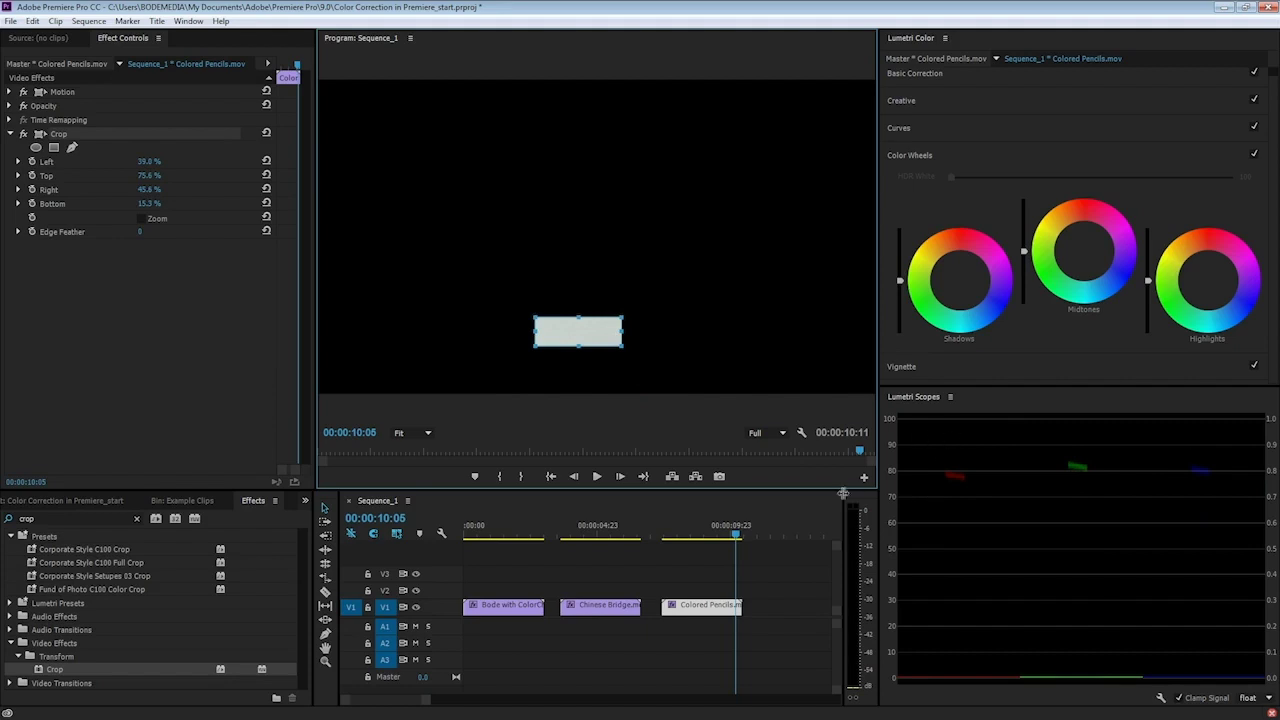
Enable the Crop effect's Zoom option and tighten the paper patch to Left 40.5% and Top 76.5%
{"action": "left_click", "coordinate": [141, 218]}
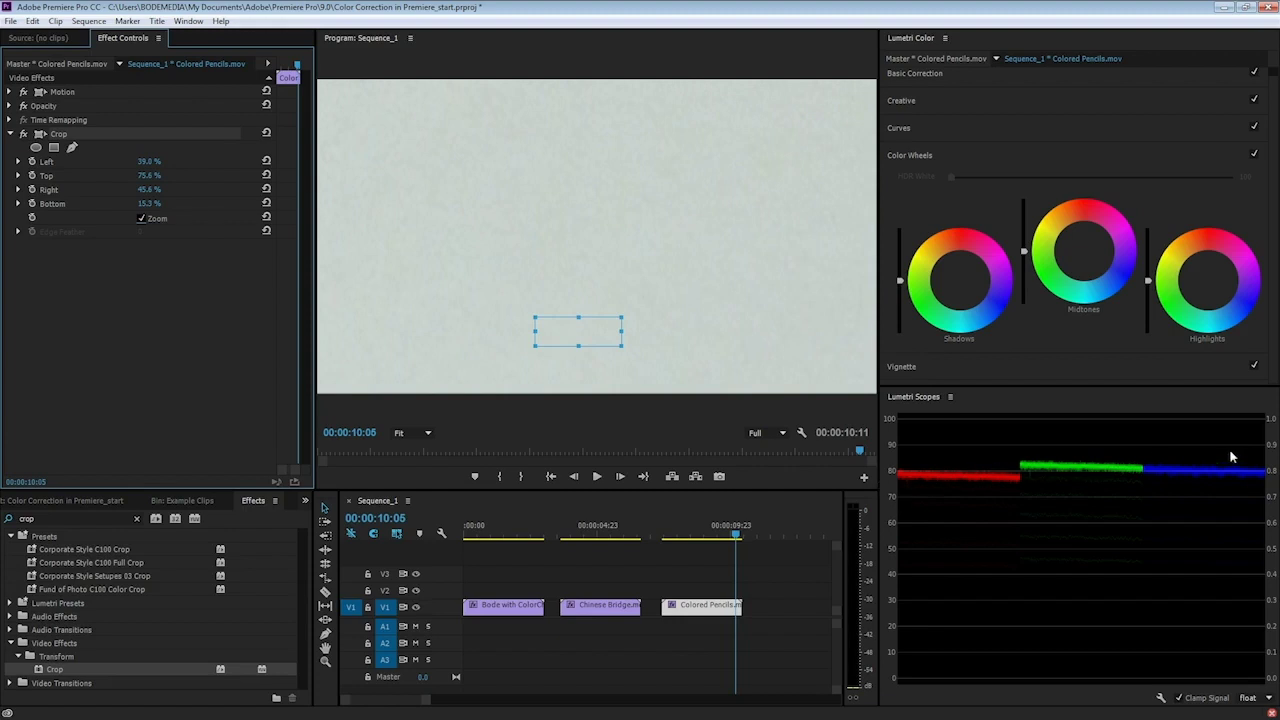
{"action": "left_click", "coordinate": [141, 218]}
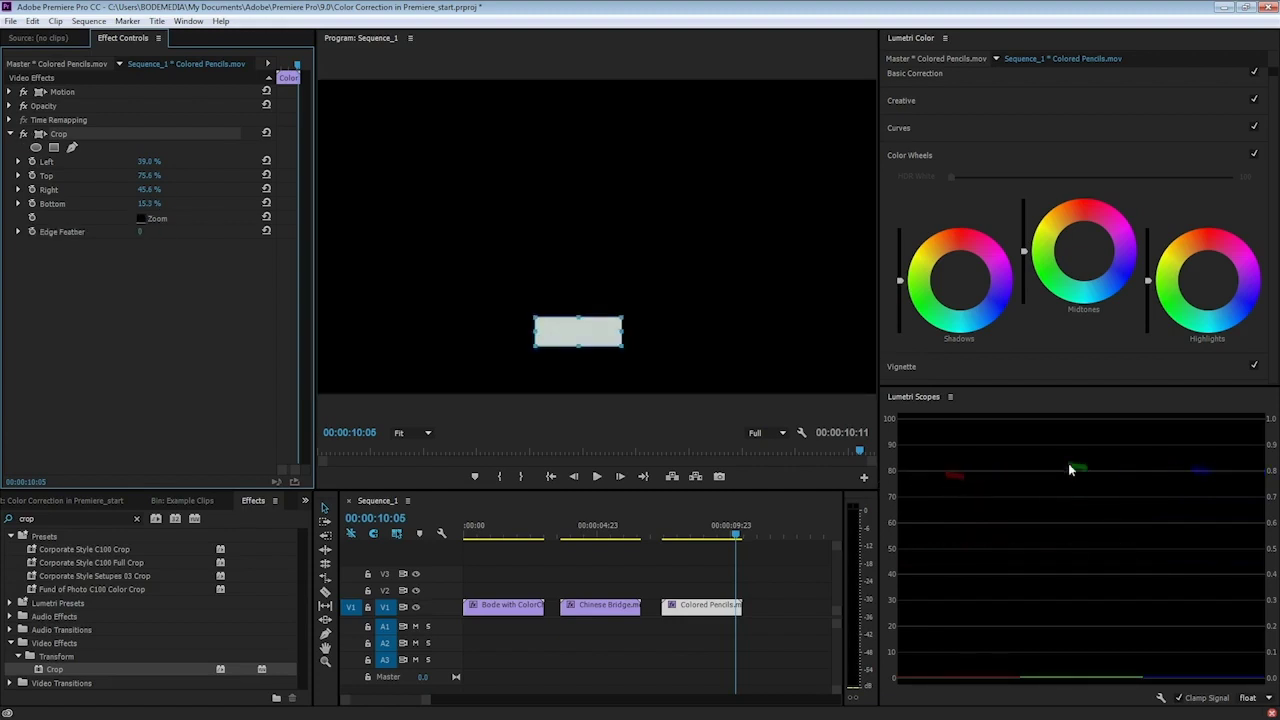
{"action": "left_click", "coordinate": [141, 218]}
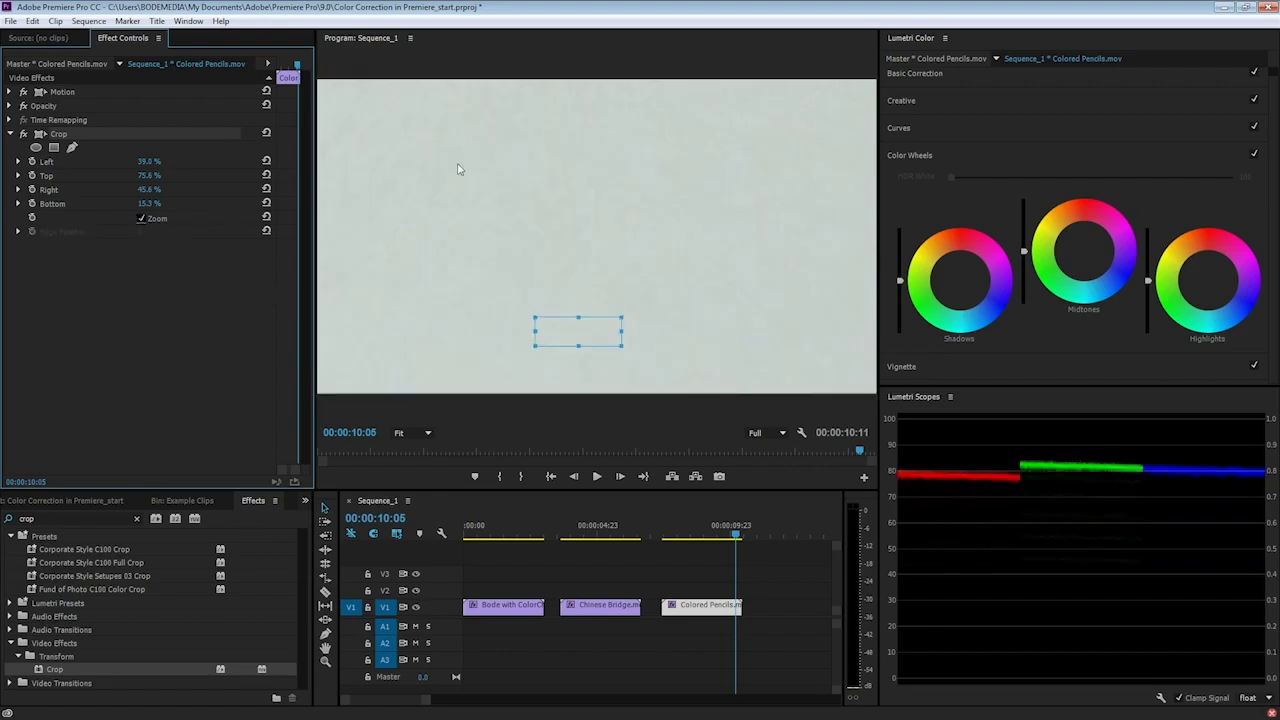
{"action": "left_click_drag", "start_coordinate": [577, 317], "coordinate": [544, 332]}
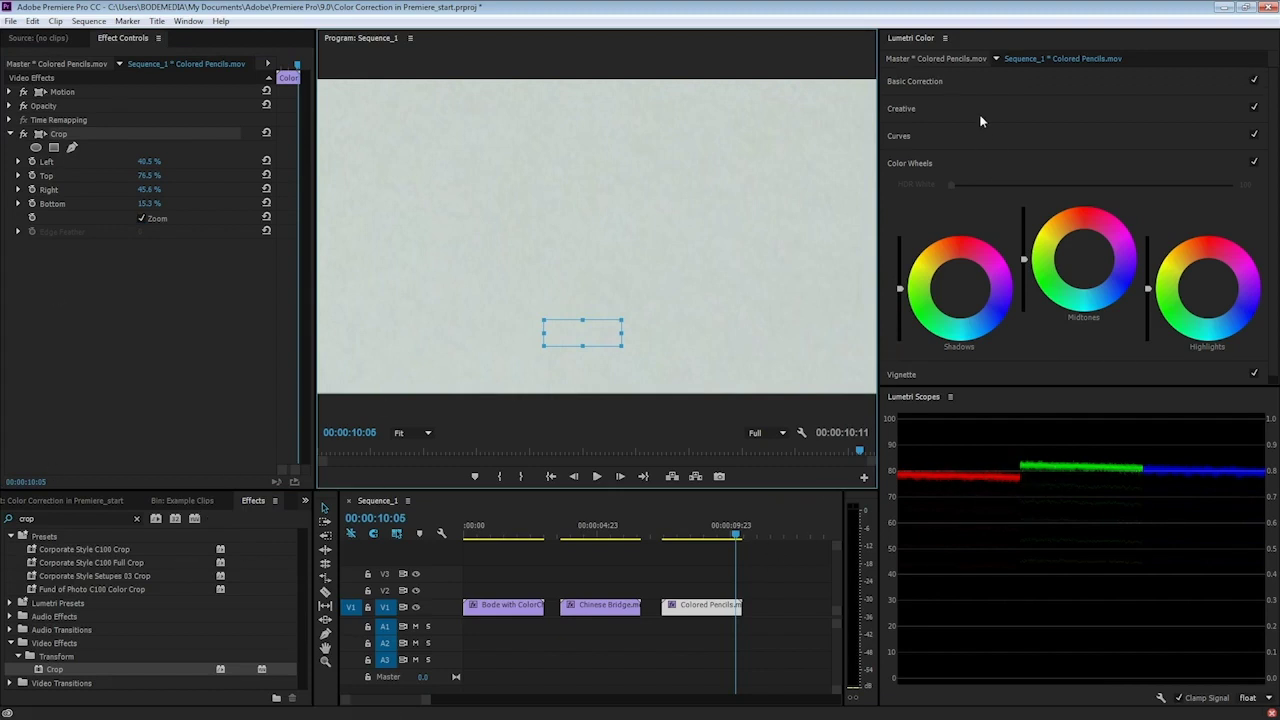
Set the Colored Pencils clip's Lumetri Temperature to 5.9 and Tint to 7.8, and disable its Crop effect
{"action": "left_click", "coordinate": [983, 78]}
{"action": "left_click_drag", "start_coordinate": [1092, 175], "coordinate": [1109, 177]}
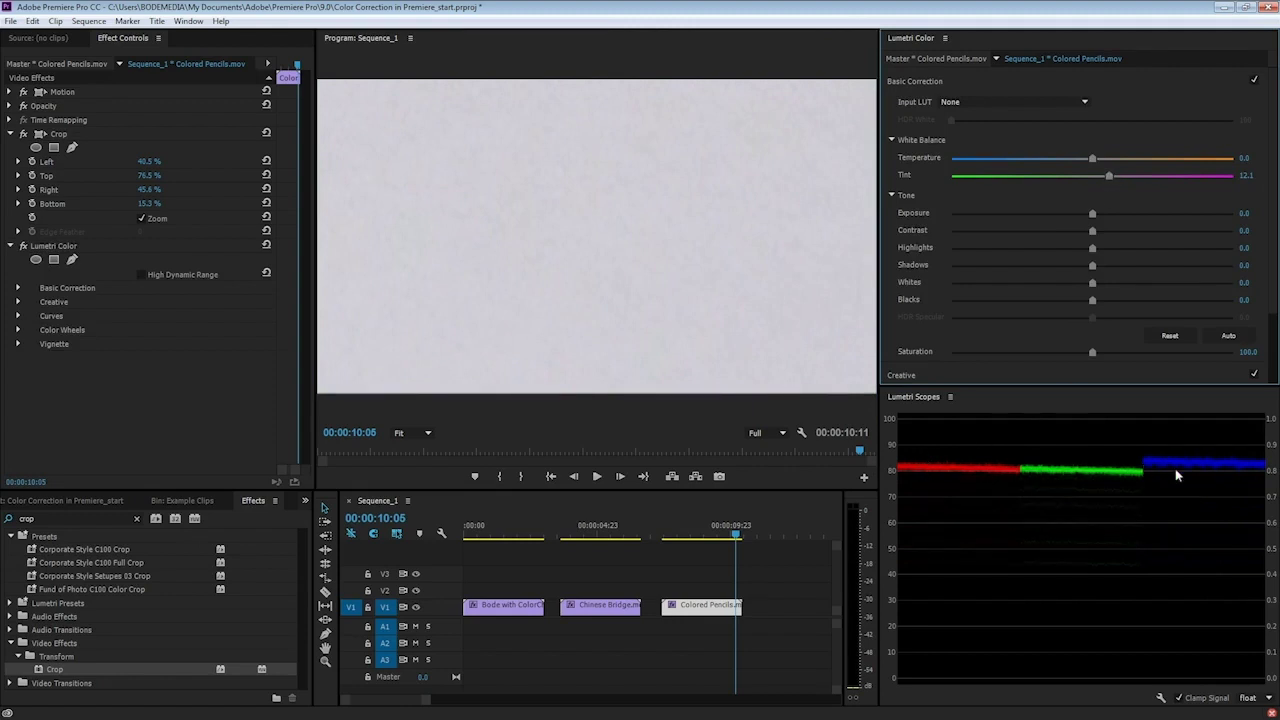
{"action": "mouse_move", "coordinate": [1092, 158]}
{"action": "left_mouse_down"}
{"action": "mouse_move", "coordinate": [1117, 177]}
{"action": "mouse_move", "coordinate": [1102, 177]}
{"action": "mouse_move", "coordinate": [1102, 161]}
{"action": "left_mouse_up"}
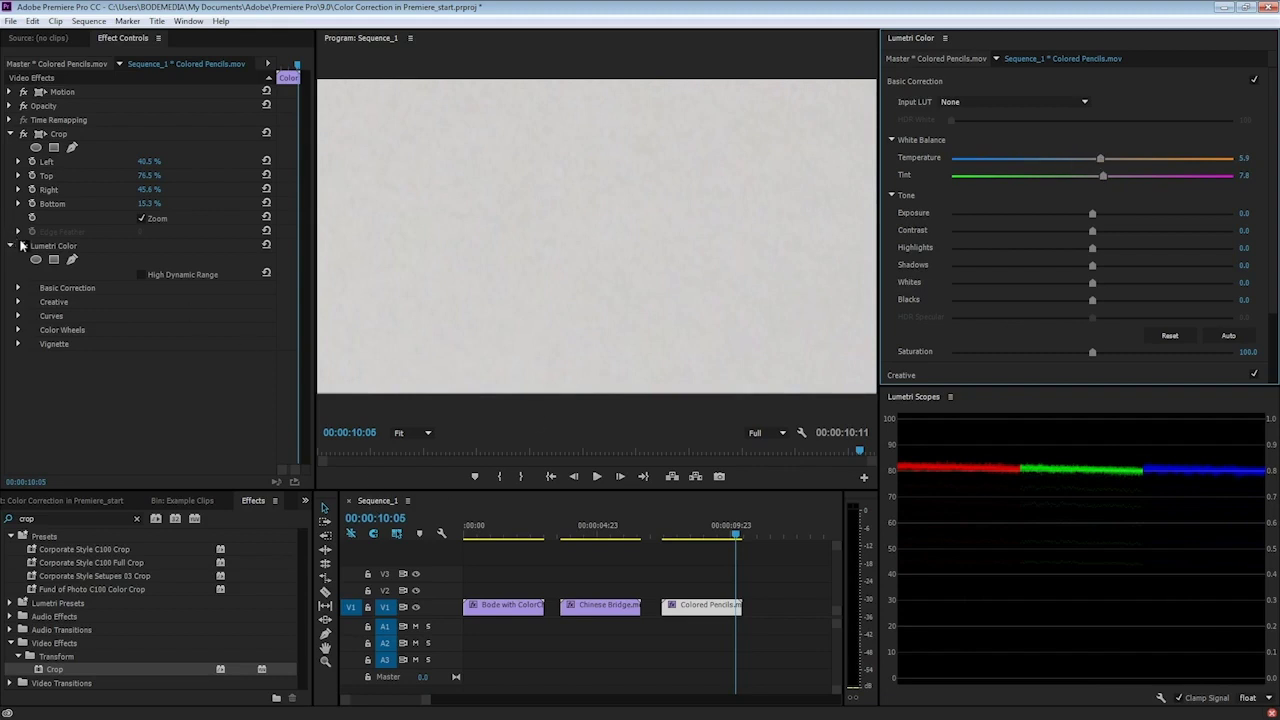
{"action": "left_click", "coordinate": [22, 135]}
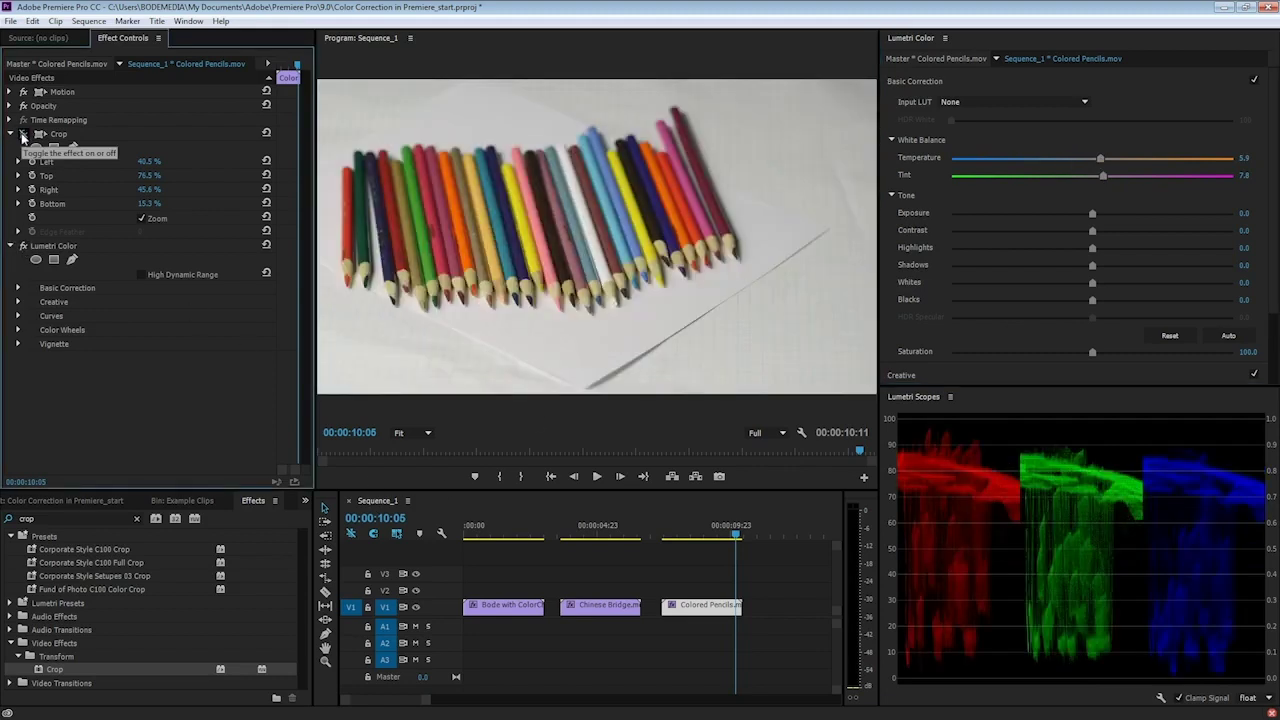
{"action": "left_click", "coordinate": [23, 246]}
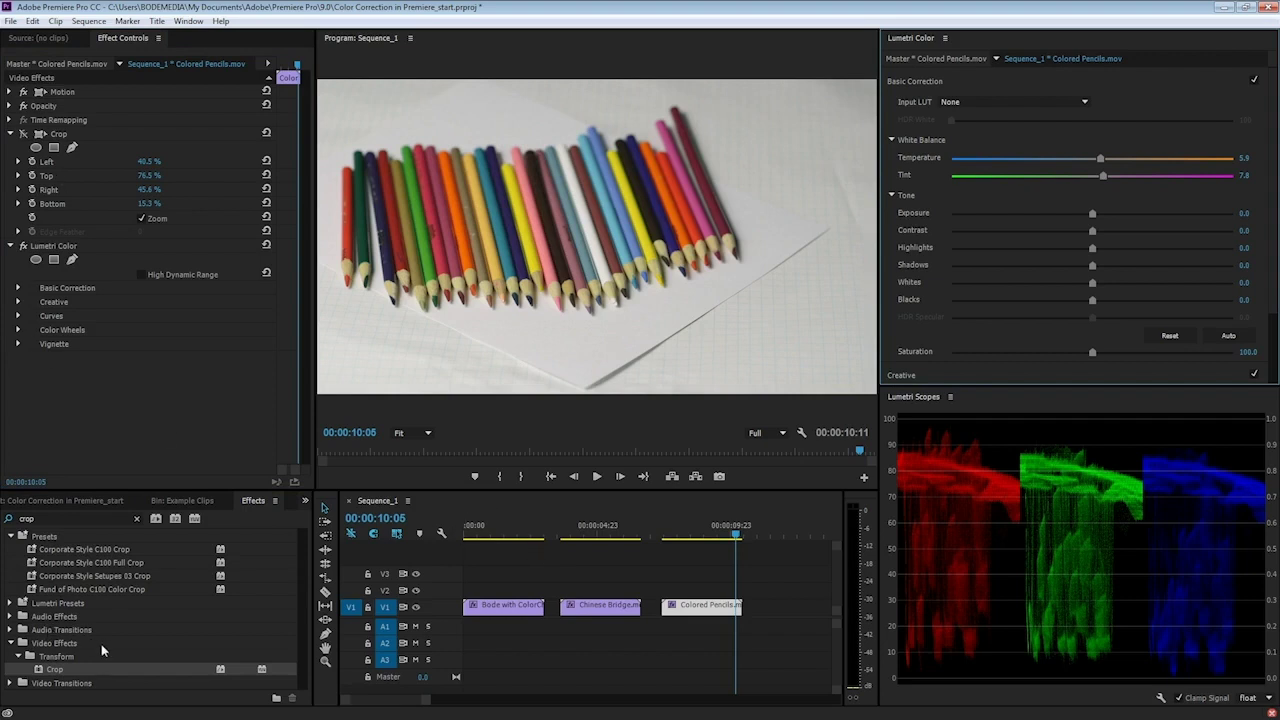
Place China Roadway.mov on V1 after the Colored Pencils clip and add the Crop effect to it
{"action": "left_click", "coordinate": [165, 500]}
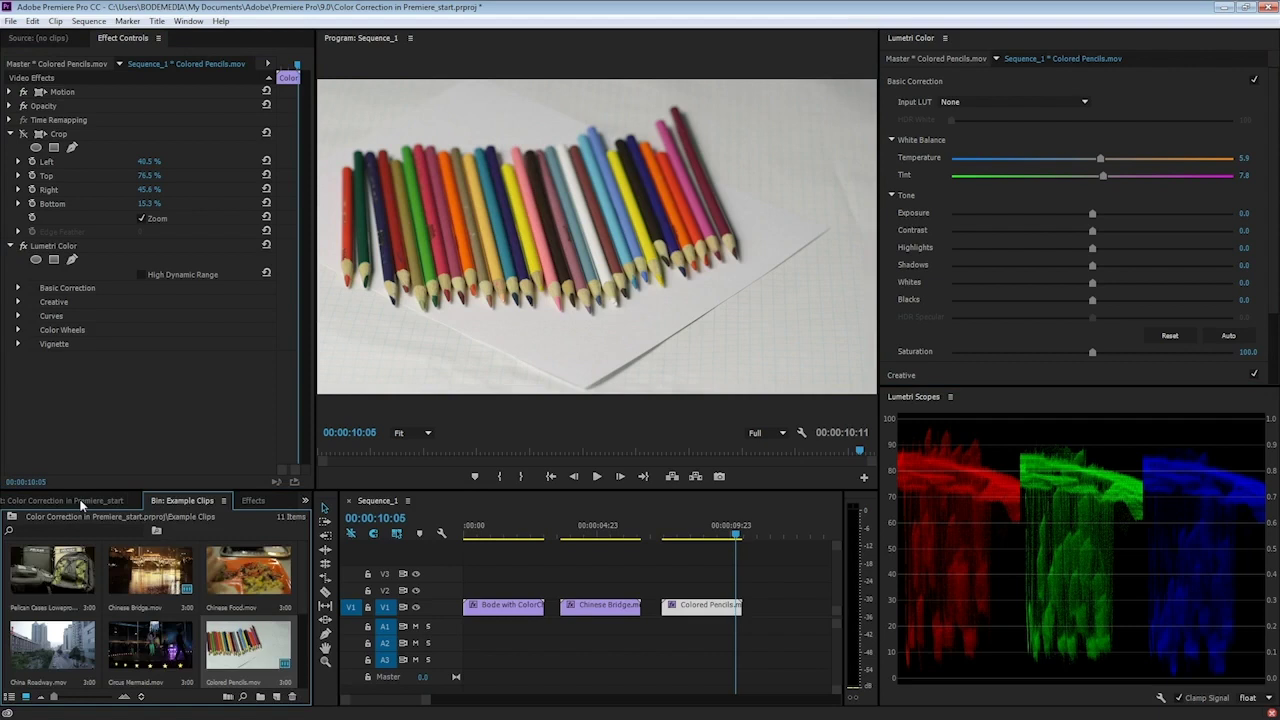
{"action": "mouse_move", "coordinate": [62, 640]}
{"action": "left_mouse_down"}
{"action": "mouse_move", "coordinate": [820, 572]}
{"action": "mouse_move", "coordinate": [750, 614]}
{"action": "mouse_move", "coordinate": [765, 613]}
{"action": "left_mouse_up"}
{"action": "left_click", "coordinate": [787, 527]}
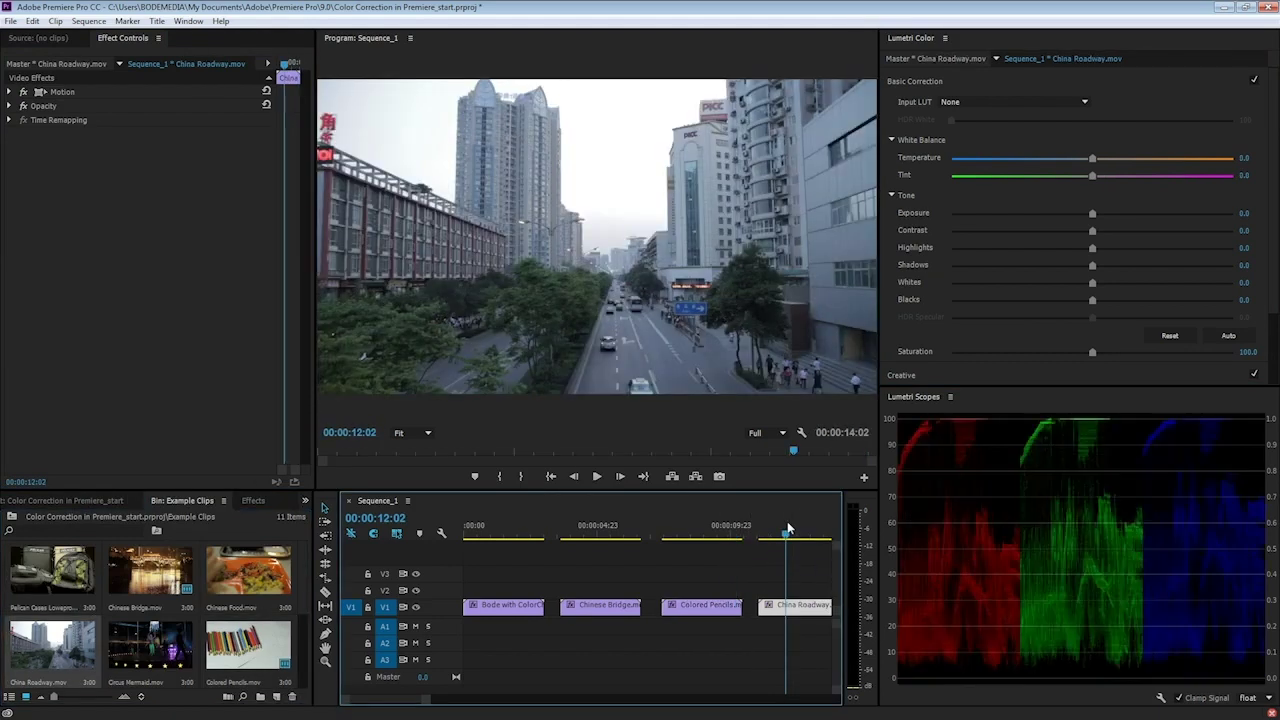
{"action": "left_click", "coordinate": [253, 500]}
{"action": "left_click_drag", "start_coordinate": [54, 669], "coordinate": [790, 606]}
{"action": "left_click", "coordinate": [57, 134]}
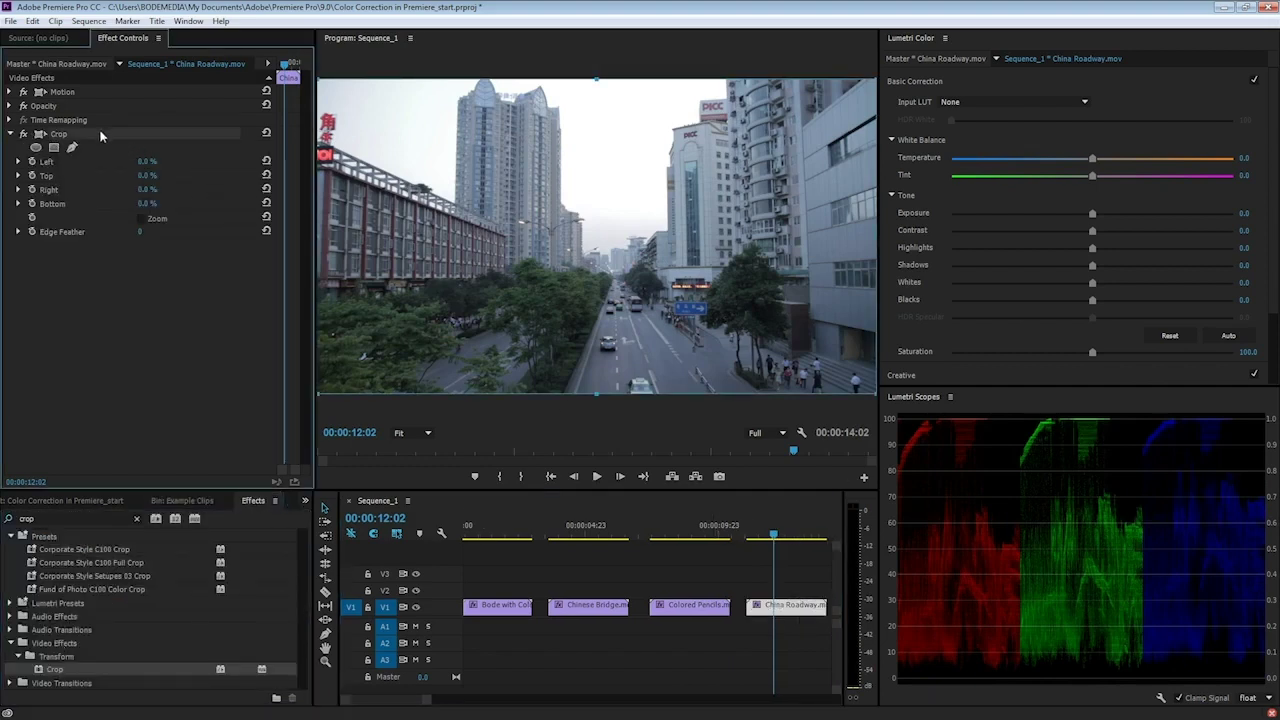
Crop China Roadway to a gray building patch at Left 88.6%, Top 50.5%, Right 4.5%, Bottom 43.5%, with Zoom enabled
{"action": "left_click_drag", "start_coordinate": [315, 238], "coordinate": [300, 238]}
{"action": "left_click_drag", "start_coordinate": [302, 237], "coordinate": [810, 236]}
{"action": "left_click_drag", "start_coordinate": [843, 74], "coordinate": [843, 238]}
{"action": "left_click_drag", "start_coordinate": [876, 319], "coordinate": [851, 319]}
{"action": "left_click_drag", "start_coordinate": [831, 399], "coordinate": [831, 258]}
{"action": "left_click", "coordinate": [133, 219]}
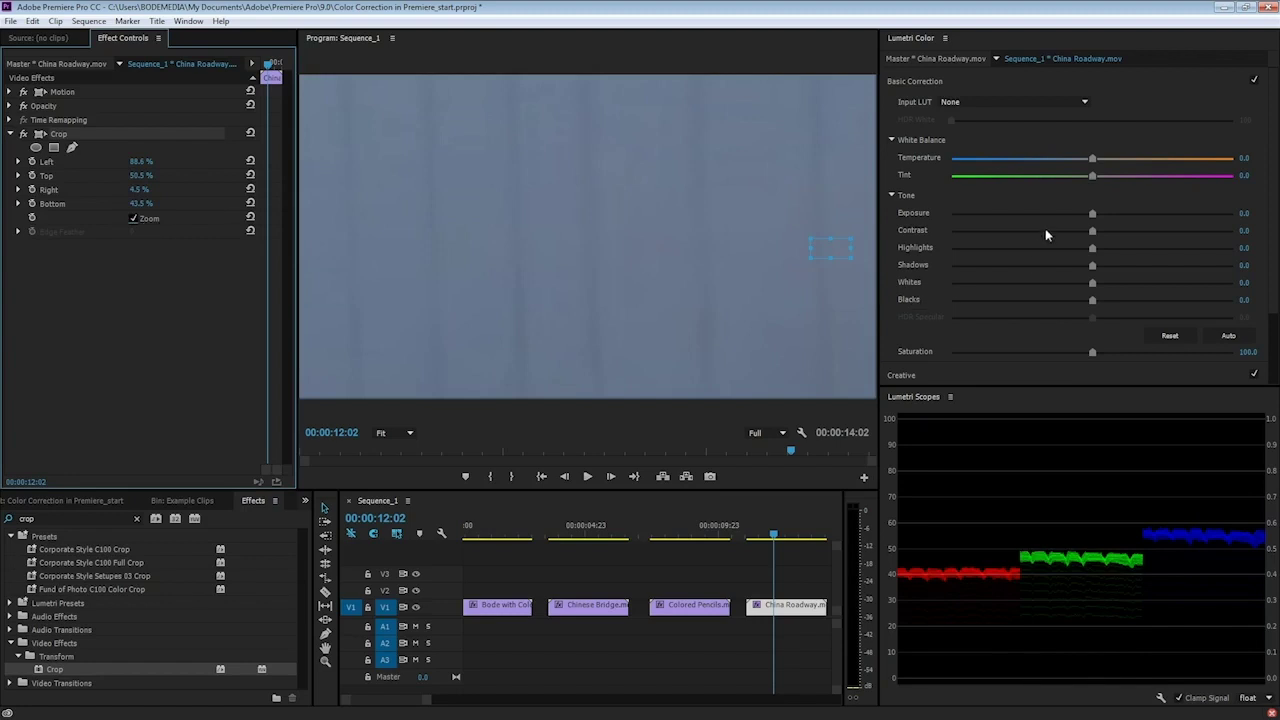
Set the China Roadway clip's Lumetri Temperature to 50.8 and Tint to about -4, and disable its Crop effect
{"action": "mouse_move", "coordinate": [1092, 158]}
{"action": "left_mouse_down"}
{"action": "mouse_move", "coordinate": [1163, 163]}
{"action": "mouse_move", "coordinate": [1086, 177]}
{"action": "left_mouse_up"}
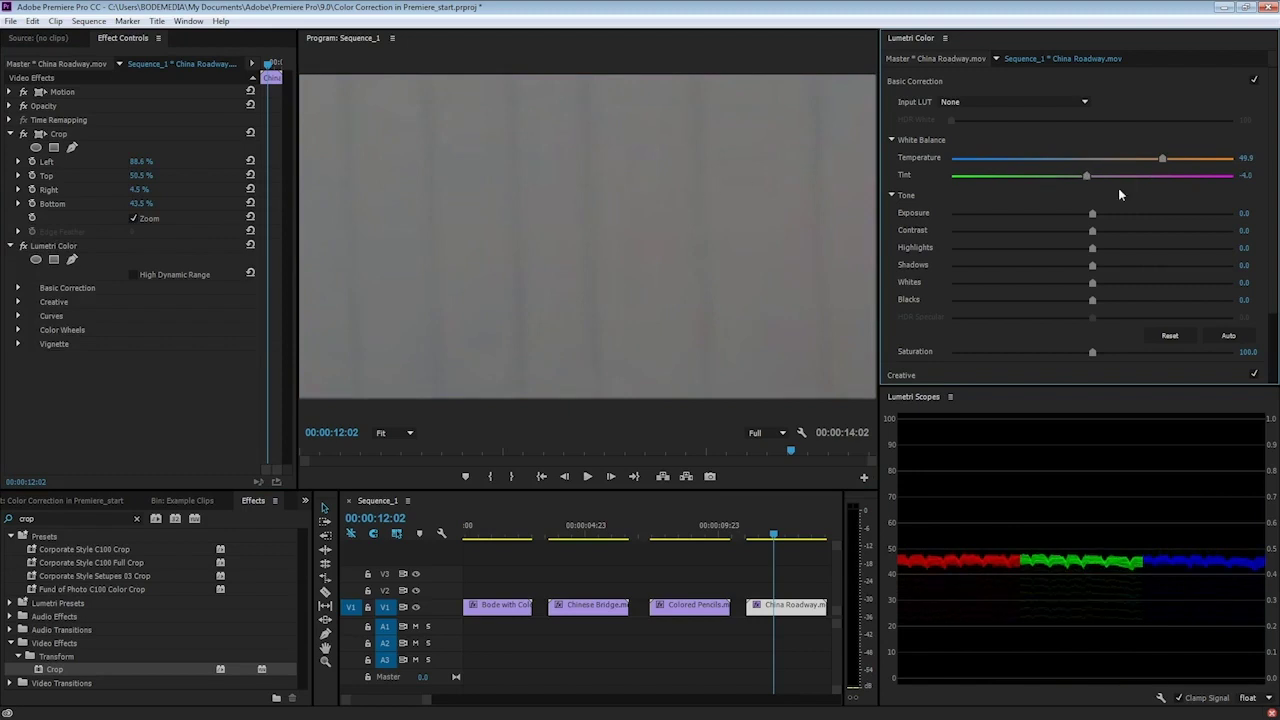
{"action": "left_click_drag", "start_coordinate": [1160, 160], "coordinate": [1164, 165]}
{"action": "left_click", "coordinate": [24, 134]}
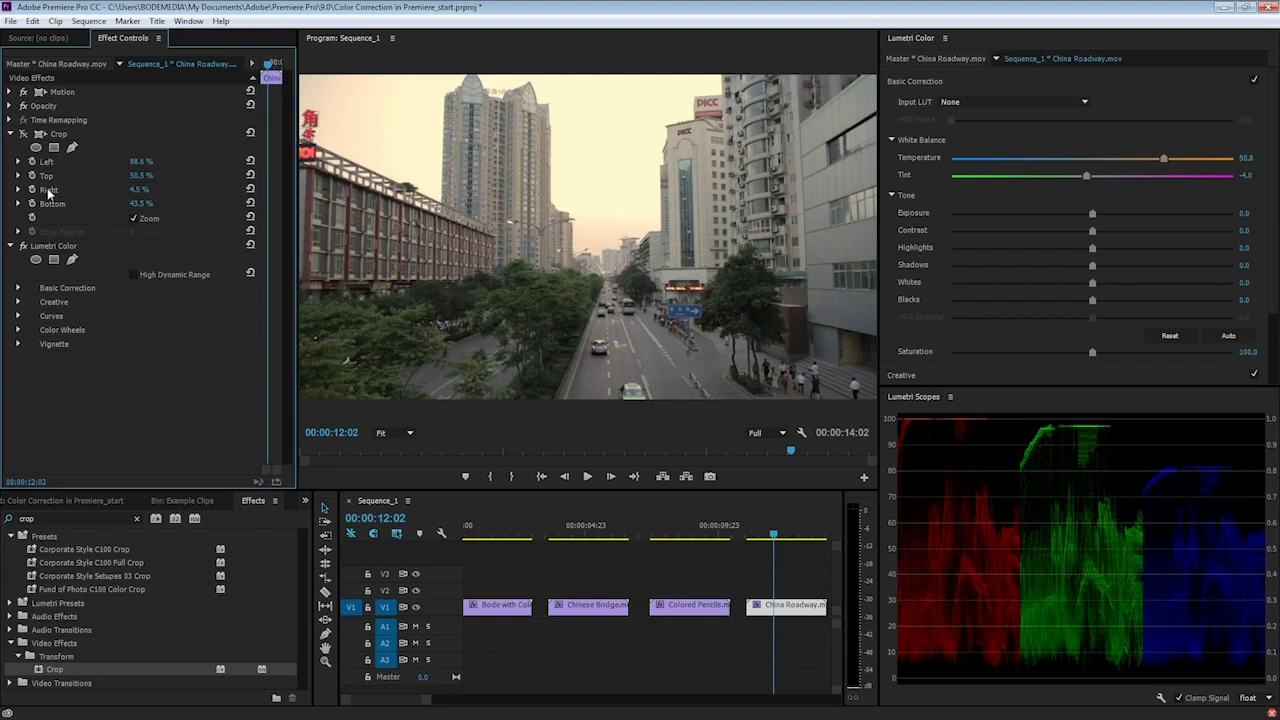
Compare the China Roadway clip with Lumetri Color off and on, and reduce its Temperature to 33.5
{"action": "left_click", "coordinate": [23, 246]}
{"action": "left_click", "coordinate": [23, 246]}
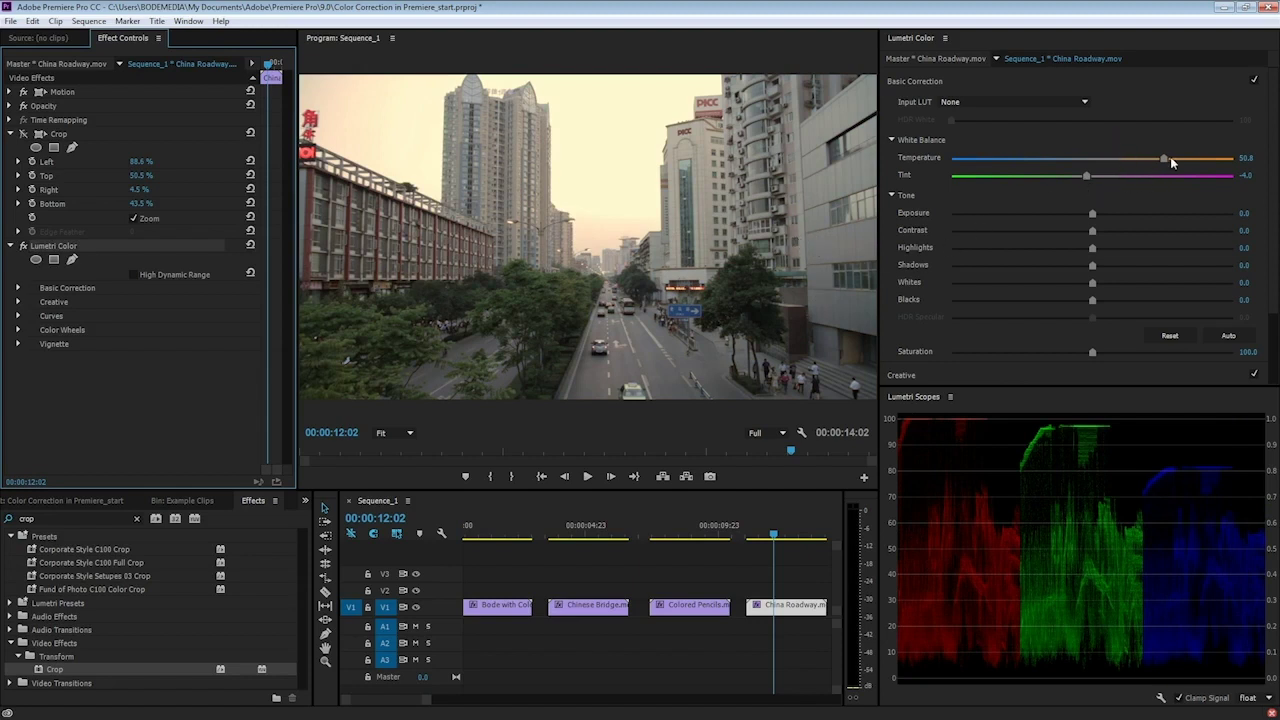
{"action": "left_click_drag", "start_coordinate": [1163, 161], "coordinate": [1139, 162]}
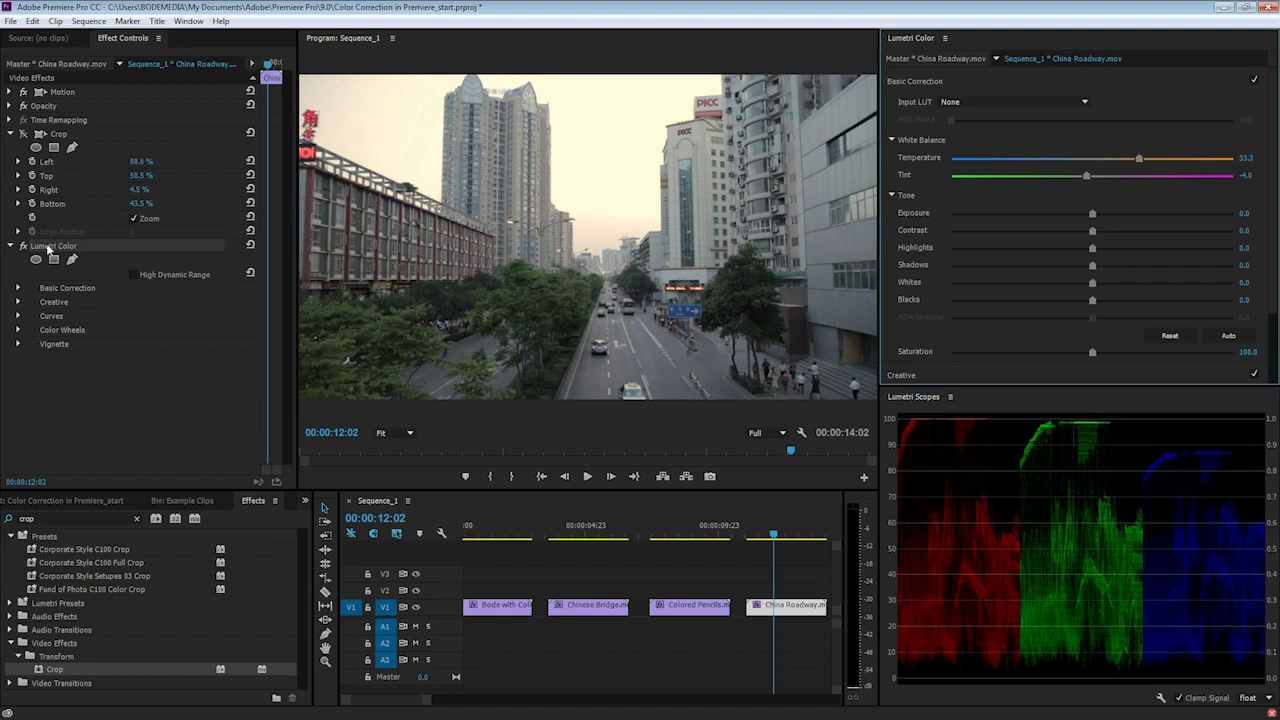
Toggle the China Roadway clip's Lumetri Color effect to compare the correction with the original
{"action": "left_click", "coordinate": [24, 247]}
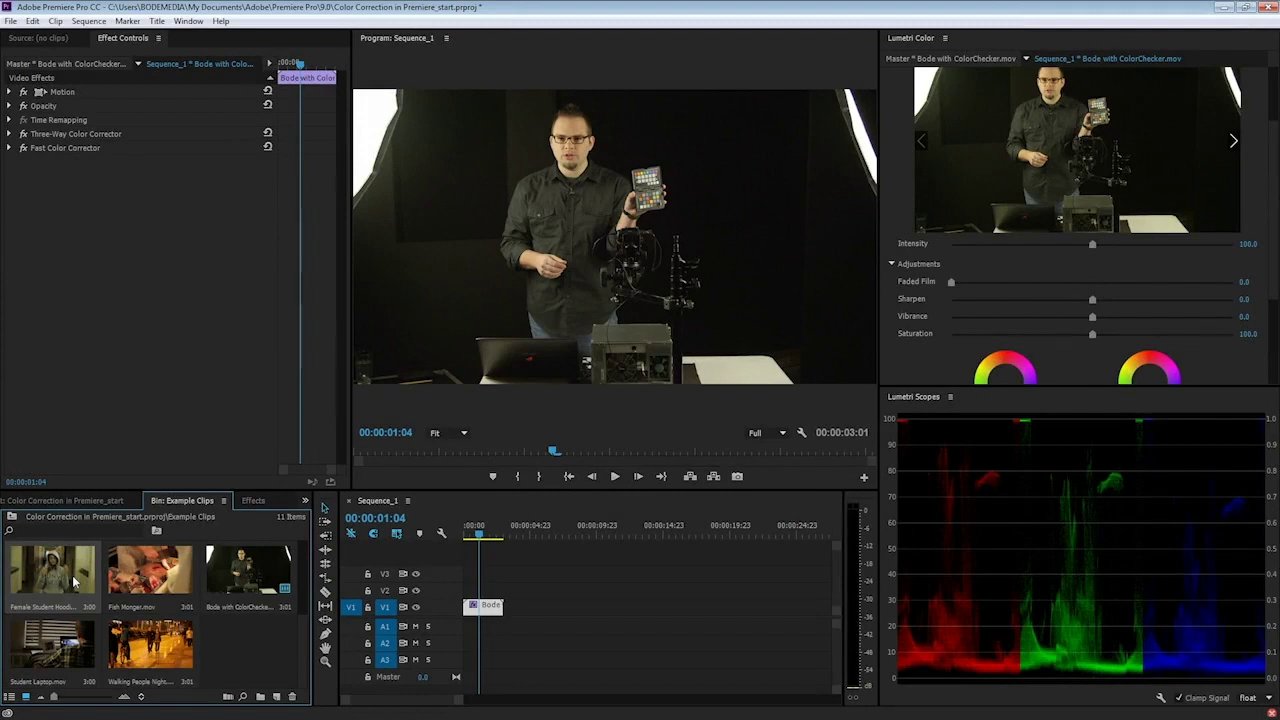
Place Female Student Hoodie.mov on V1 after the ColorChecker clip and set its Lumetri Exposure to 0.8
{"action": "left_click_drag", "start_coordinate": [73, 582], "coordinate": [530, 605]}
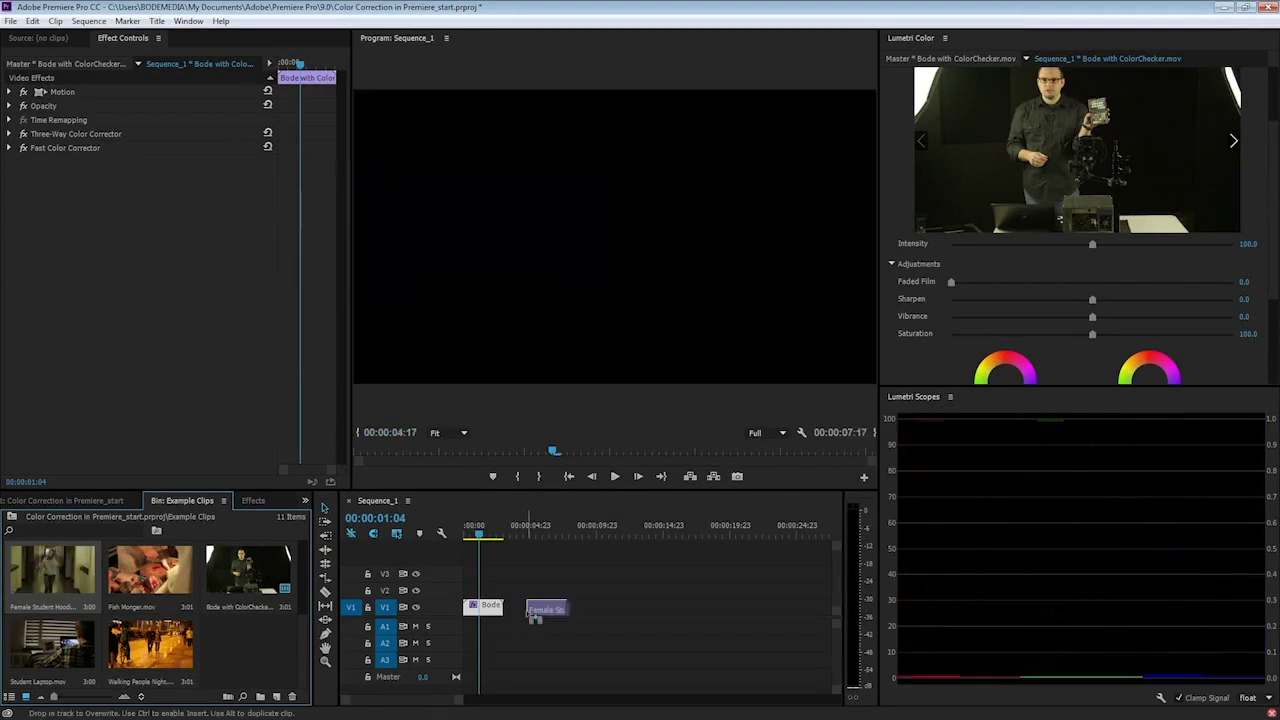
{"action": "left_click", "coordinate": [543, 530]}
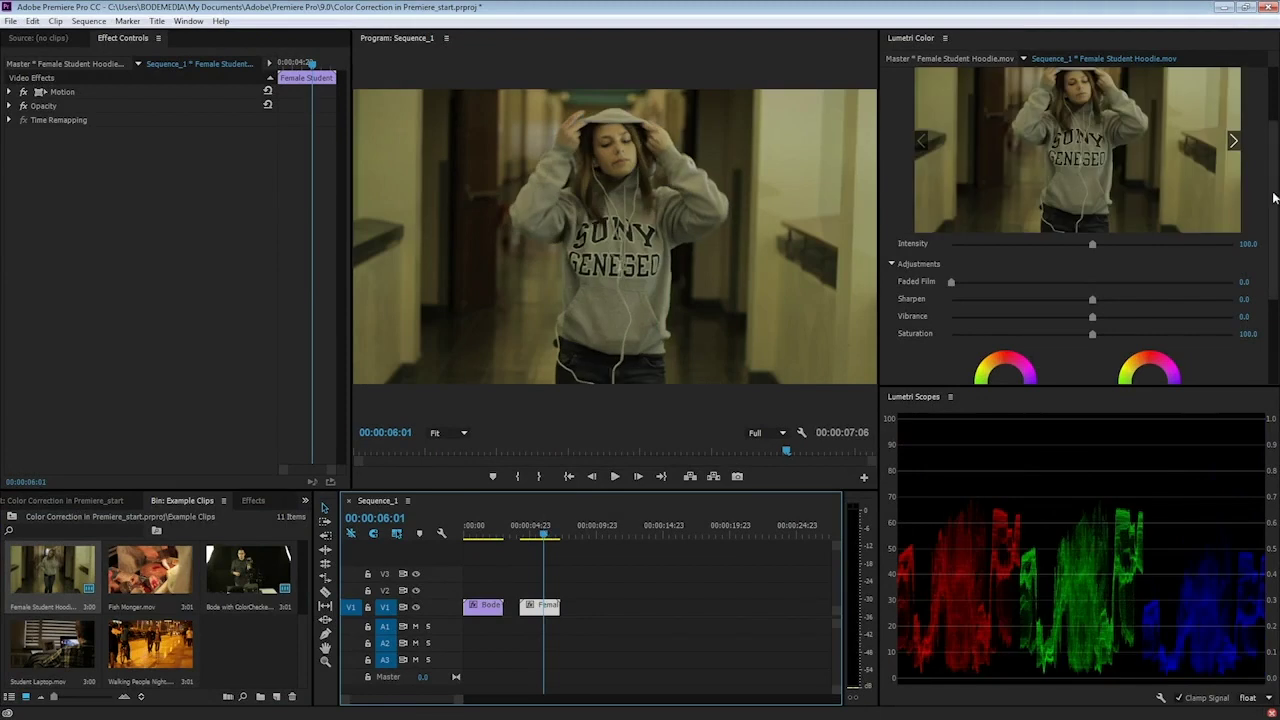
{"action": "scroll", "coordinate": [1273, 197], "scroll_direction": "up", "scroll_amount": 5}
{"action": "left_click", "coordinate": [1095, 78]}
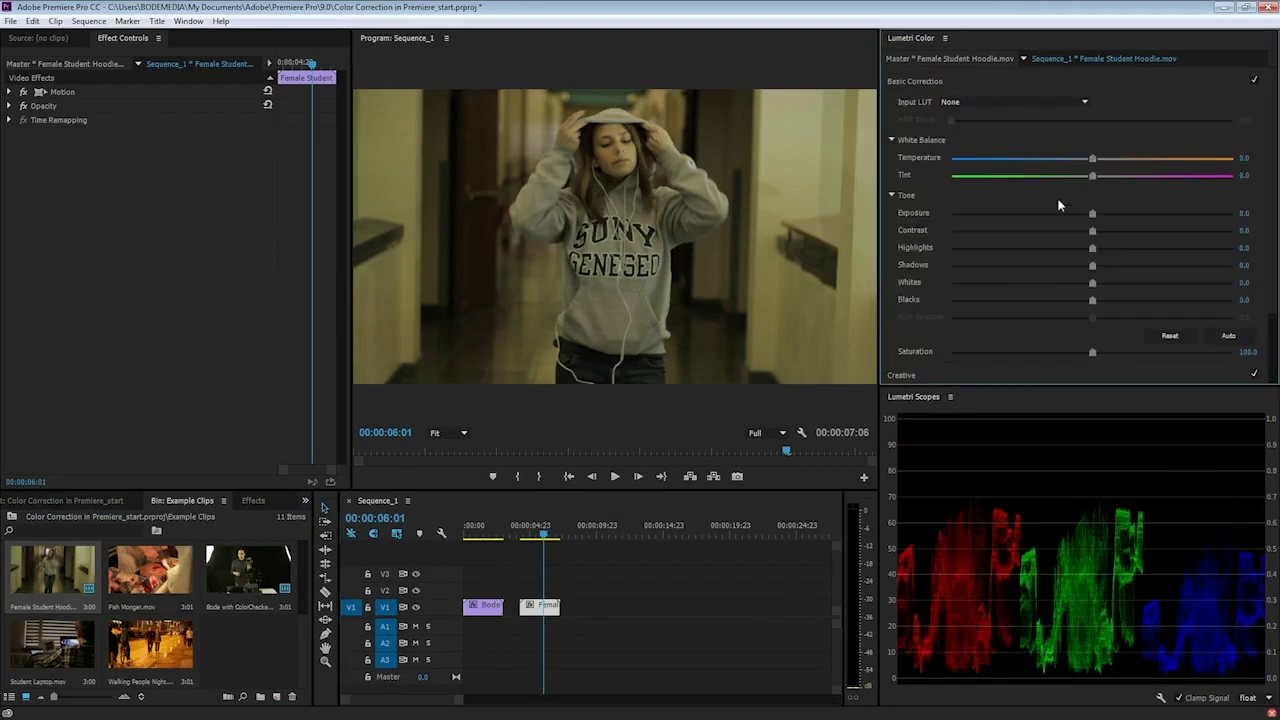
{"action": "left_click", "coordinate": [1103, 214]}
{"action": "left_click_drag", "start_coordinate": [1102, 211], "coordinate": [1116, 213]}
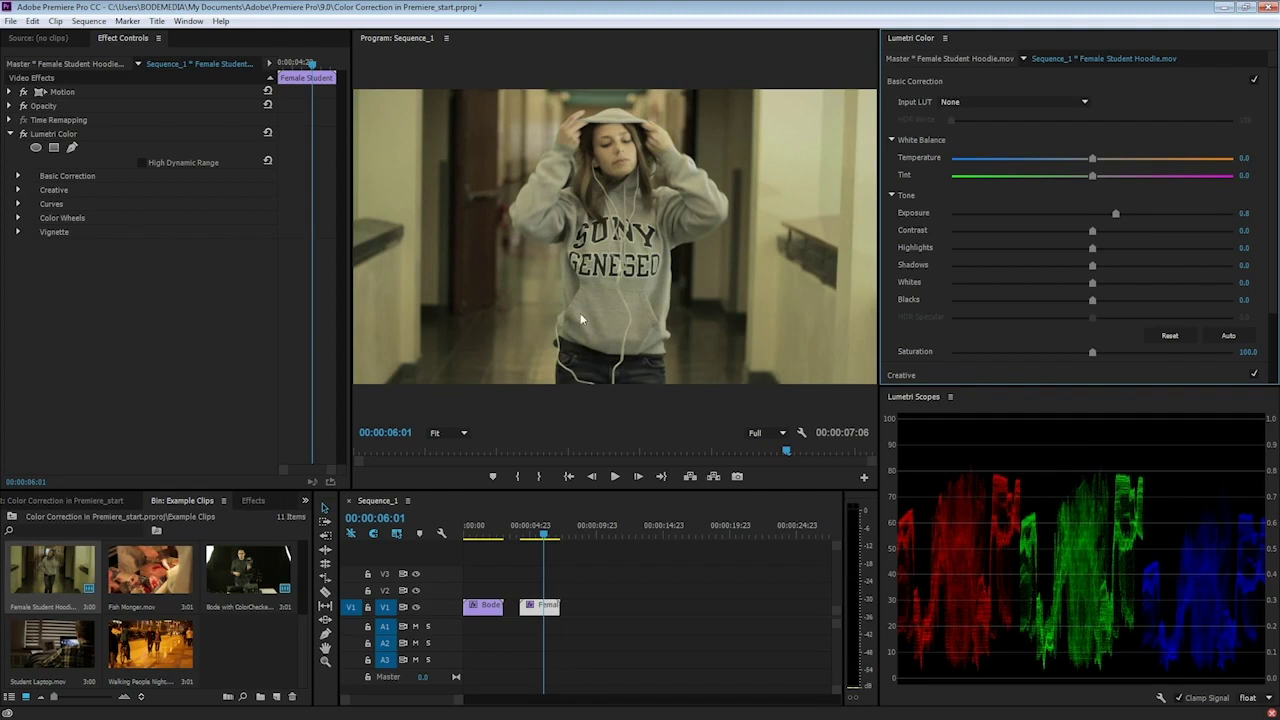
Find the Crop effect and add it to the Female Student Hoodie clip, selecting it for on-screen adjustment
{"action": "left_click", "coordinate": [253, 500]}
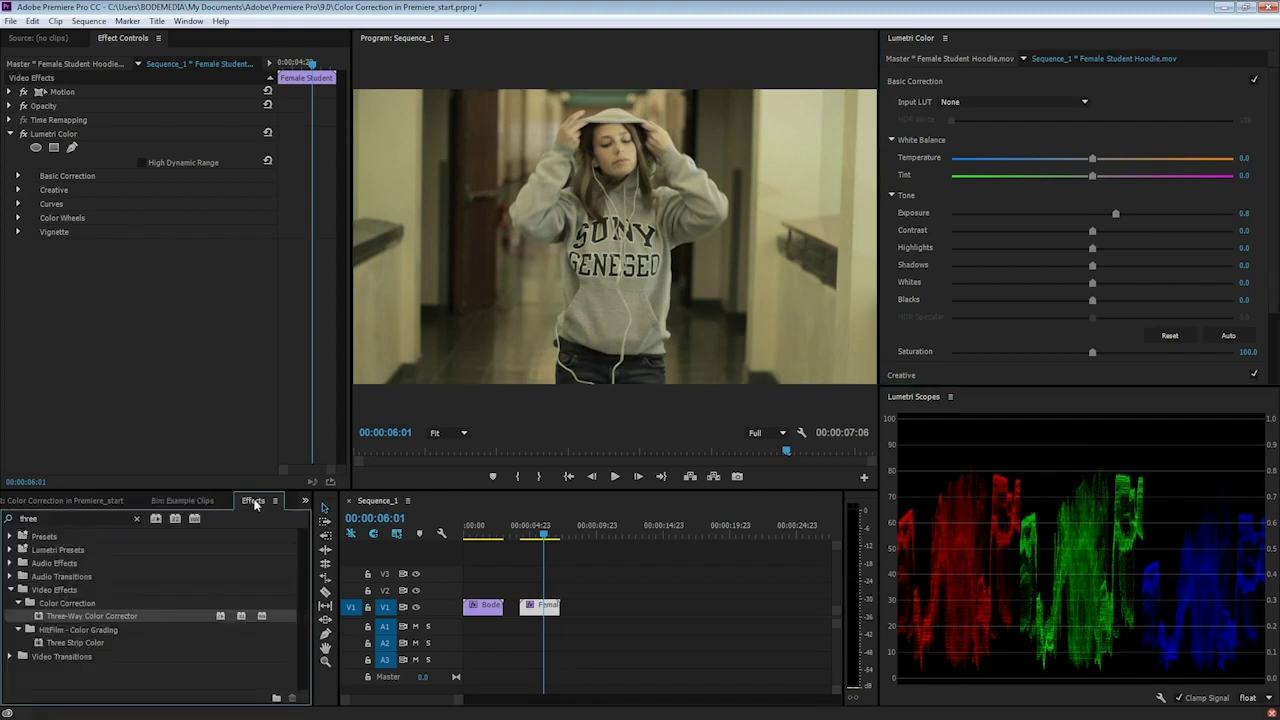
{"action": "left_click", "coordinate": [110, 518]}
{"action": "type", "text": "crop"}
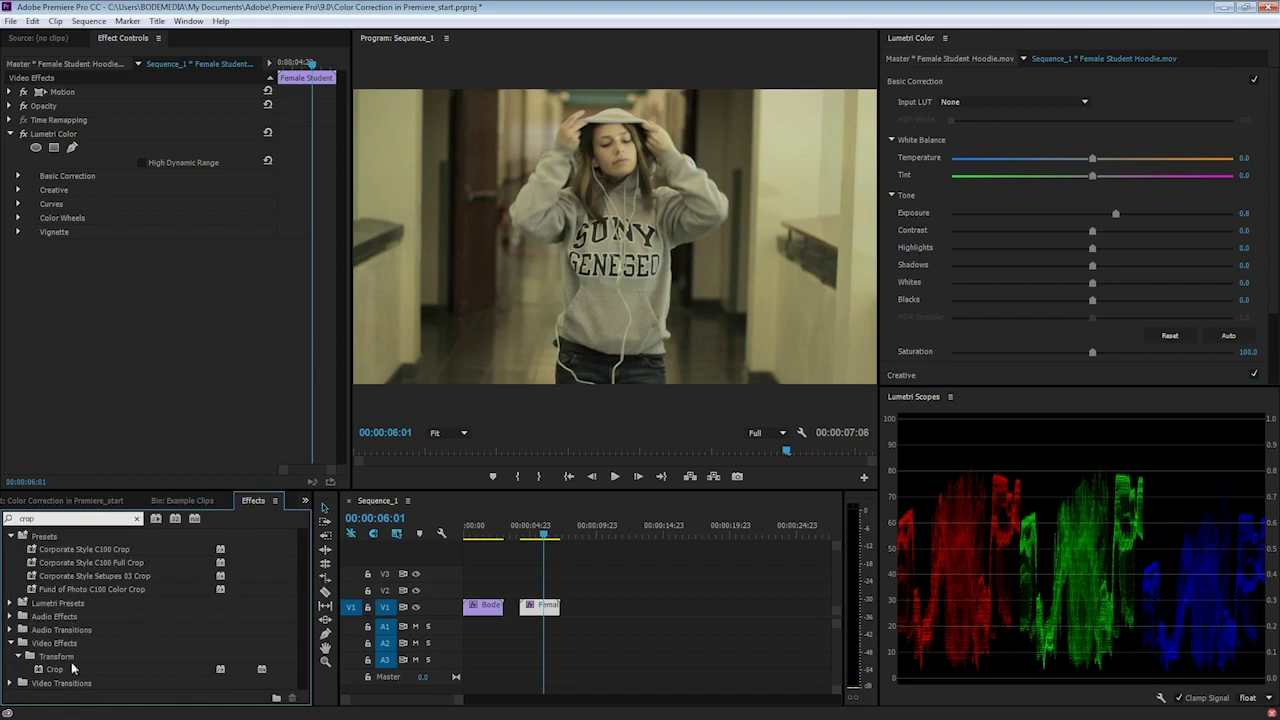
{"action": "left_click_drag", "start_coordinate": [55, 668], "coordinate": [548, 607]}
{"action": "left_click", "coordinate": [57, 247]}
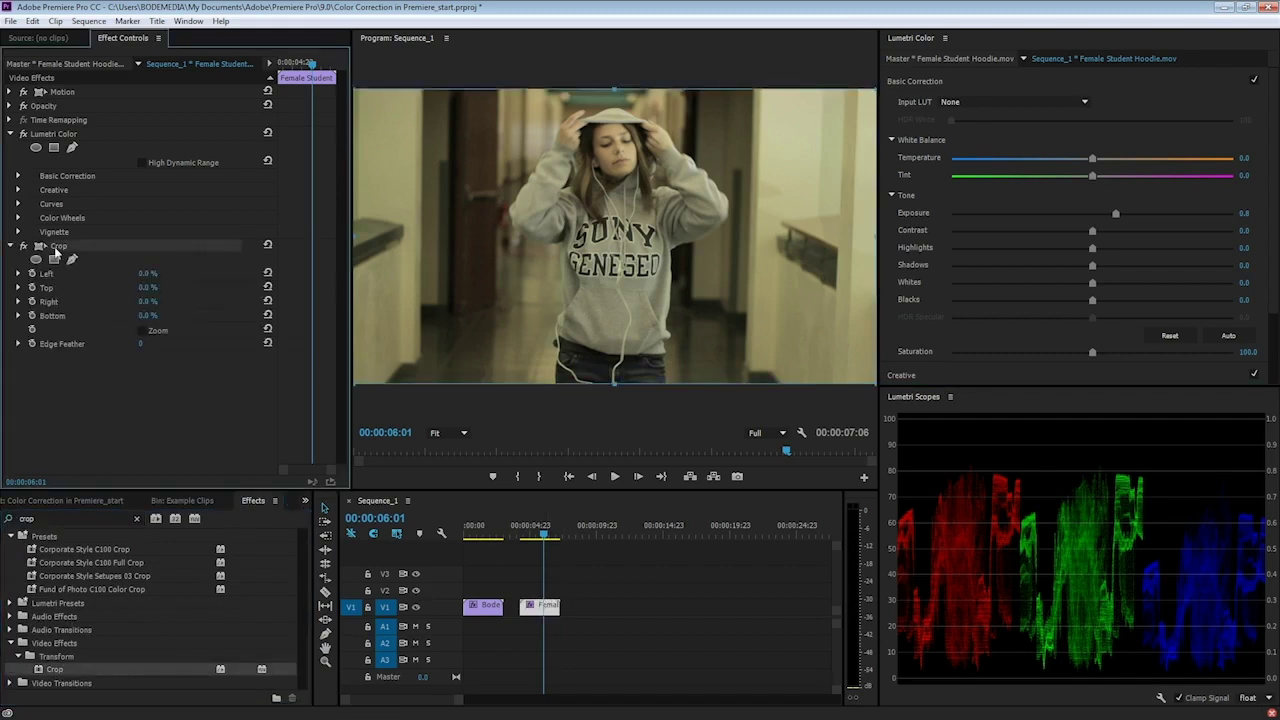
Crop to a gray patch of the hoodie at Left 44.7%, Top 67.4%, Right 50.2%, Bottom 19.0%, with Zoom enabled
{"action": "left_click_drag", "start_coordinate": [355, 237], "coordinate": [589, 266]}
{"action": "left_click_drag", "start_coordinate": [741, 88], "coordinate": [718, 289]}
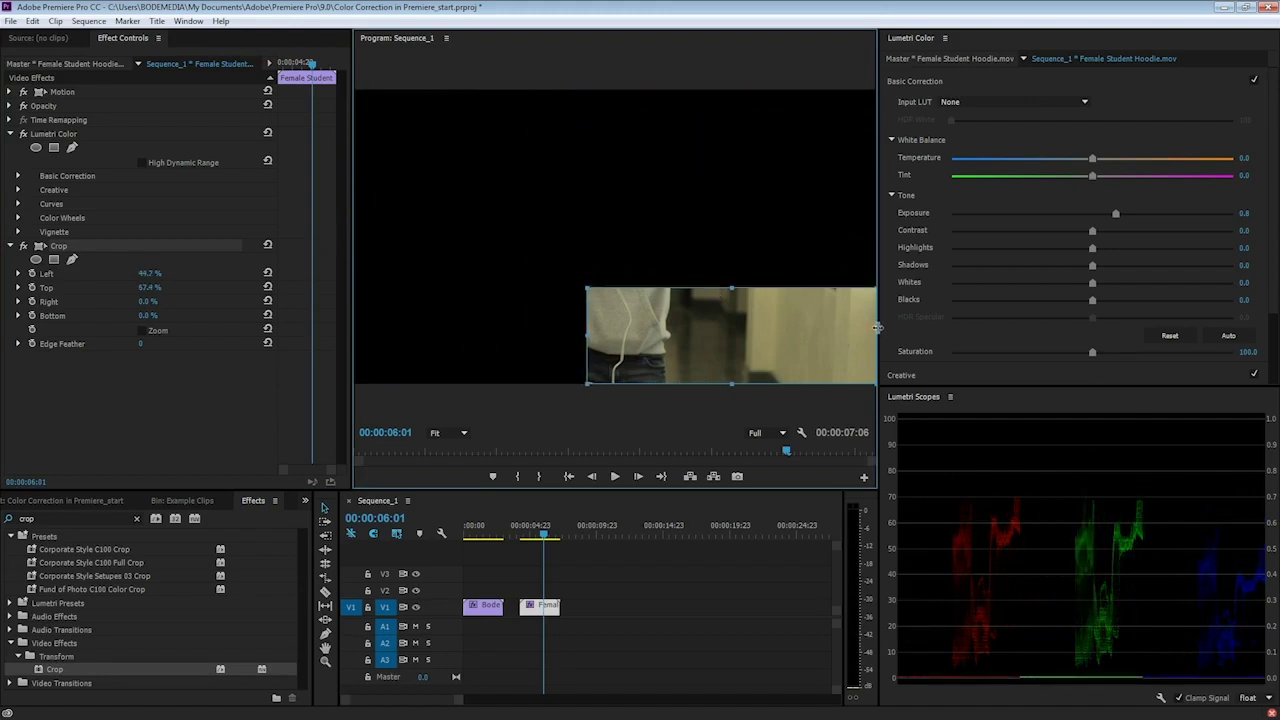
{"action": "left_click_drag", "start_coordinate": [876, 336], "coordinate": [615, 341]}
{"action": "left_click_drag", "start_coordinate": [598, 384], "coordinate": [604, 328]}
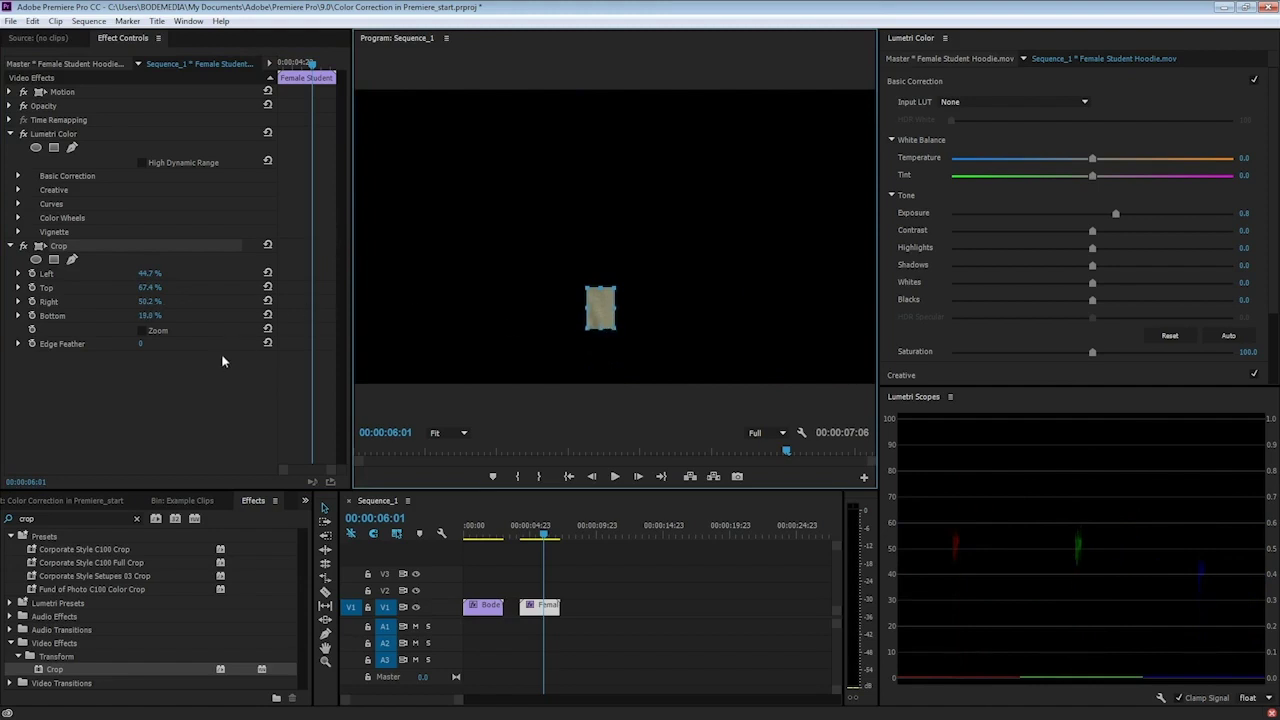
{"action": "left_click", "coordinate": [142, 330]}
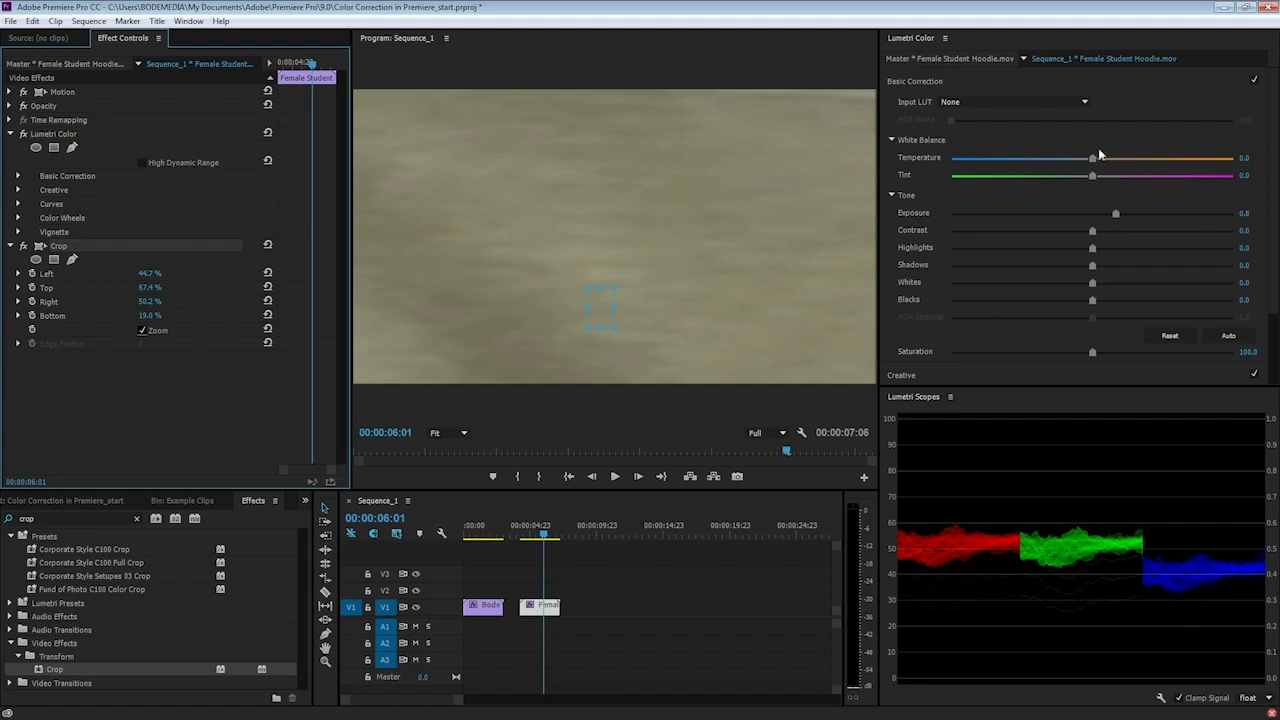
Set the Female Student Hoodie clip's Lumetri Temperature to -35.7 and Tint to 23.4, and disable its Crop effect
{"action": "left_click_drag", "start_coordinate": [1092, 158], "coordinate": [1043, 161]}
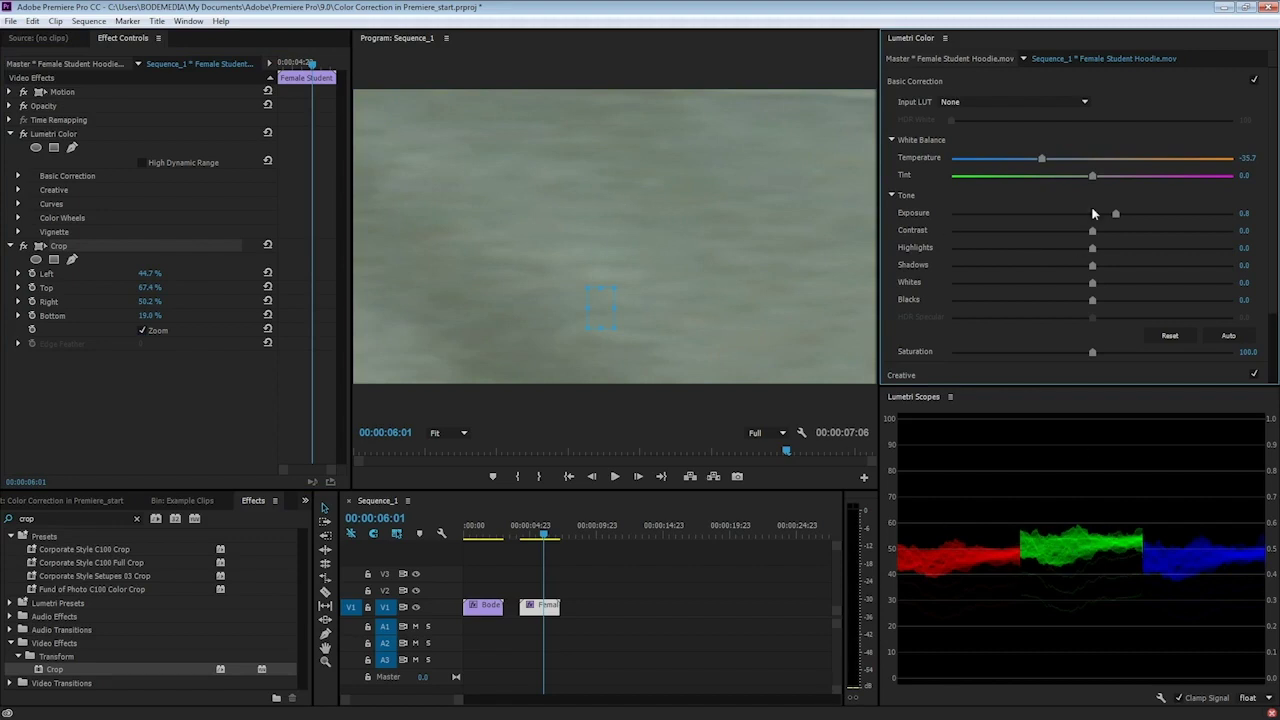
{"action": "left_click_drag", "start_coordinate": [1092, 176], "coordinate": [1126, 181]}
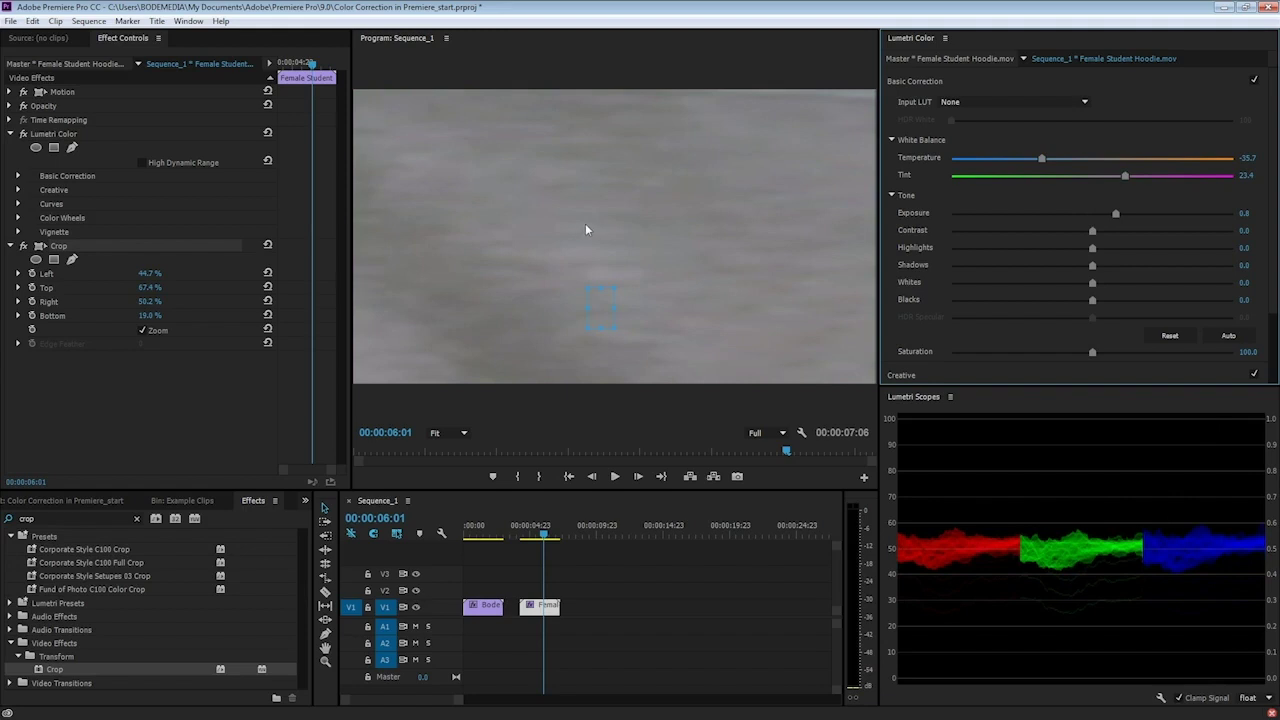
{"action": "left_click_drag", "start_coordinate": [1041, 159], "coordinate": [1042, 162]}
{"action": "left_click", "coordinate": [24, 246]}
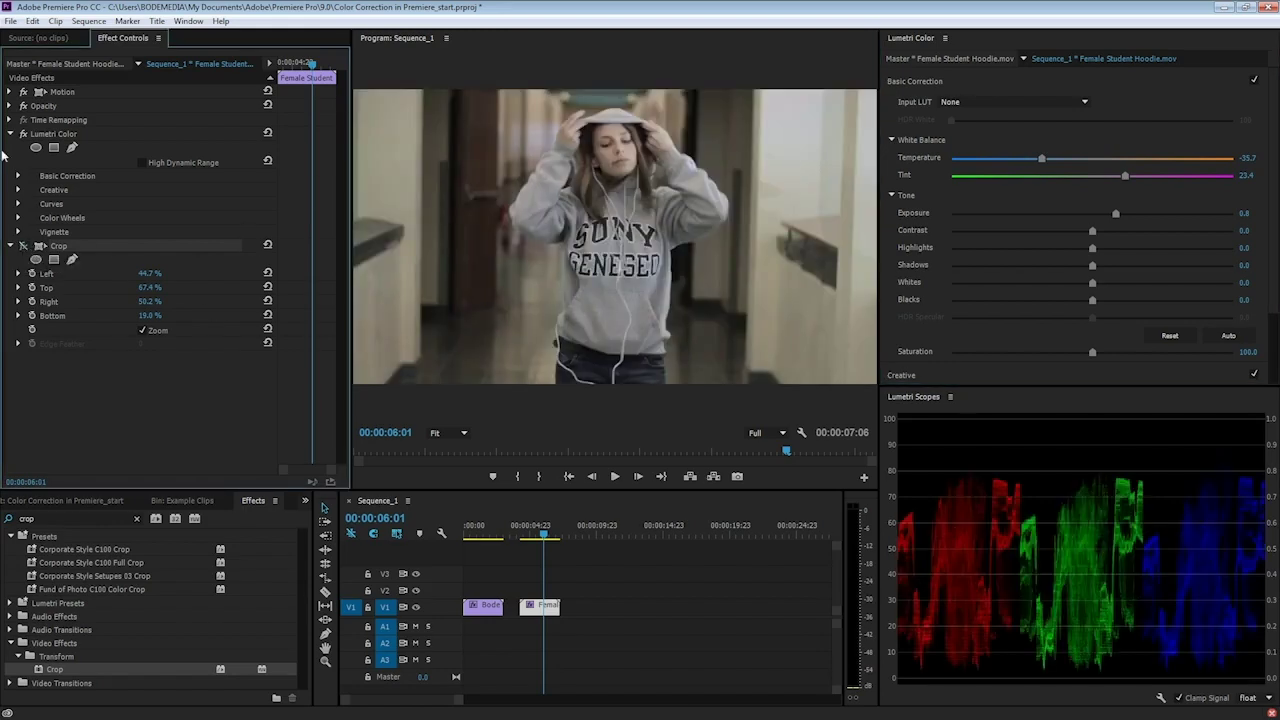
Compare the hoodie clip with Lumetri Color off and on, and warm its Temperature to -26.7
{"action": "left_click", "coordinate": [22, 136]}
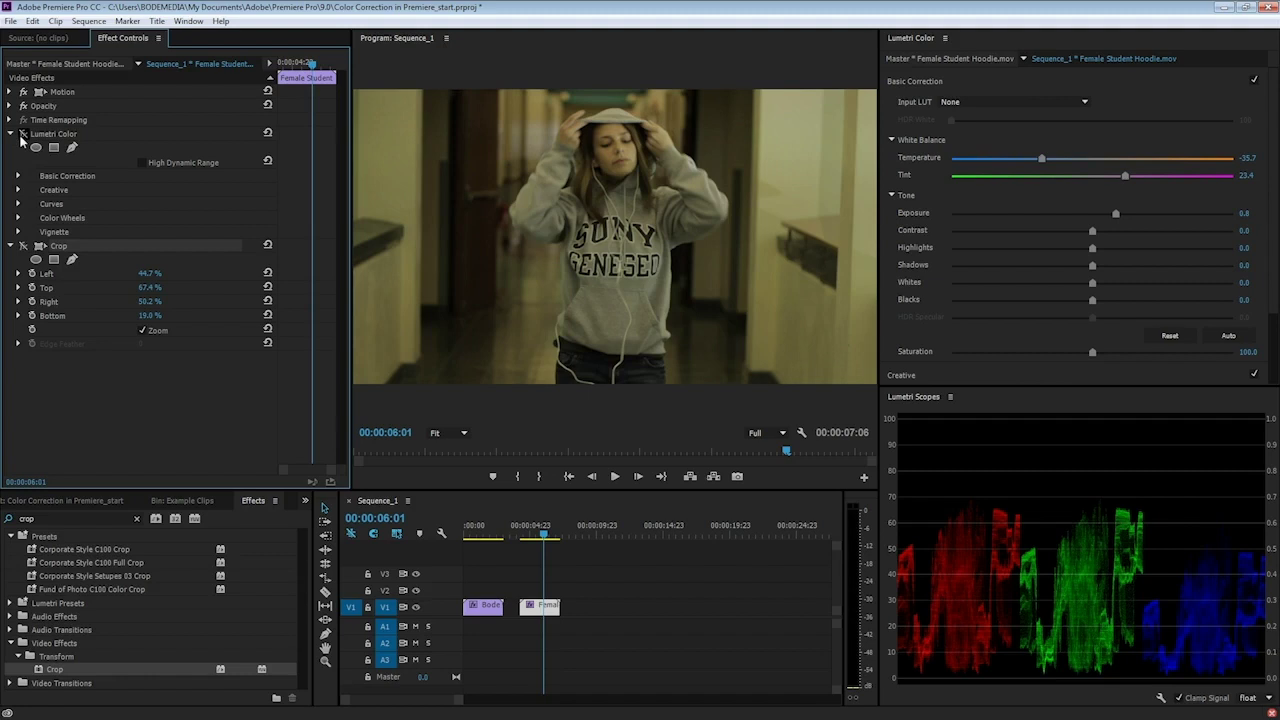
{"action": "left_click", "coordinate": [21, 137]}
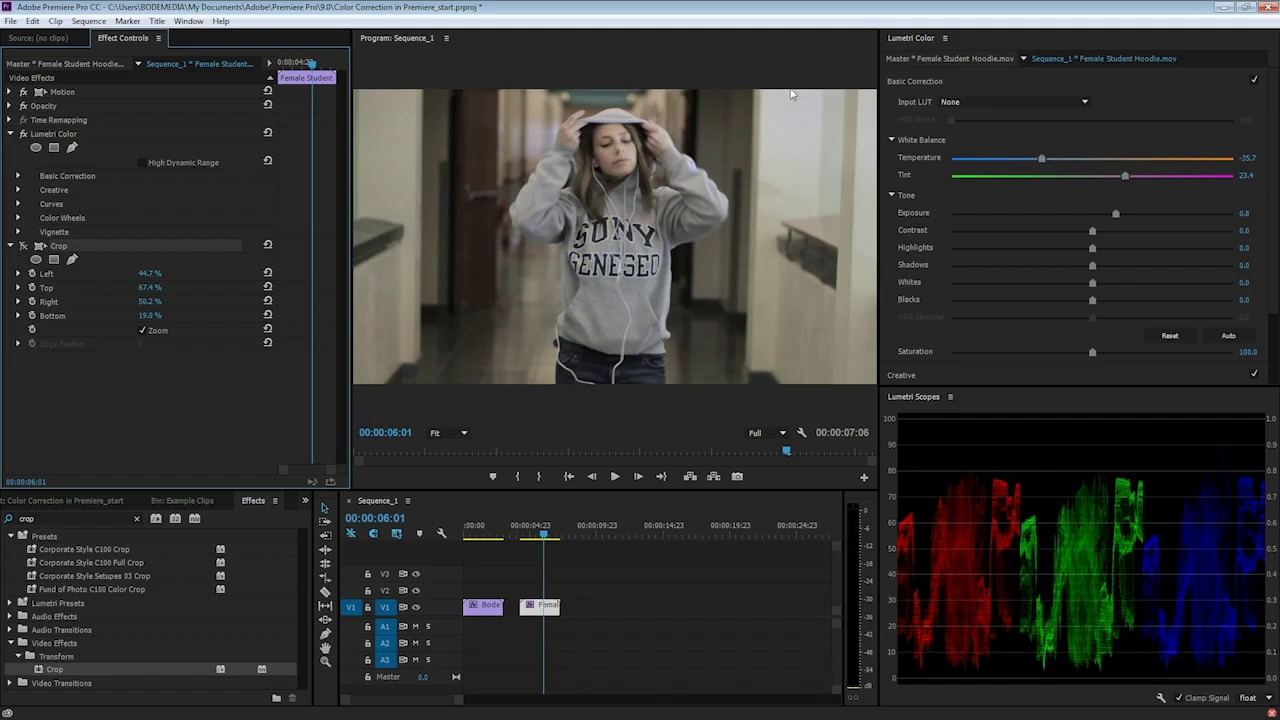
{"action": "left_click_drag", "start_coordinate": [1042, 160], "coordinate": [1053, 163]}
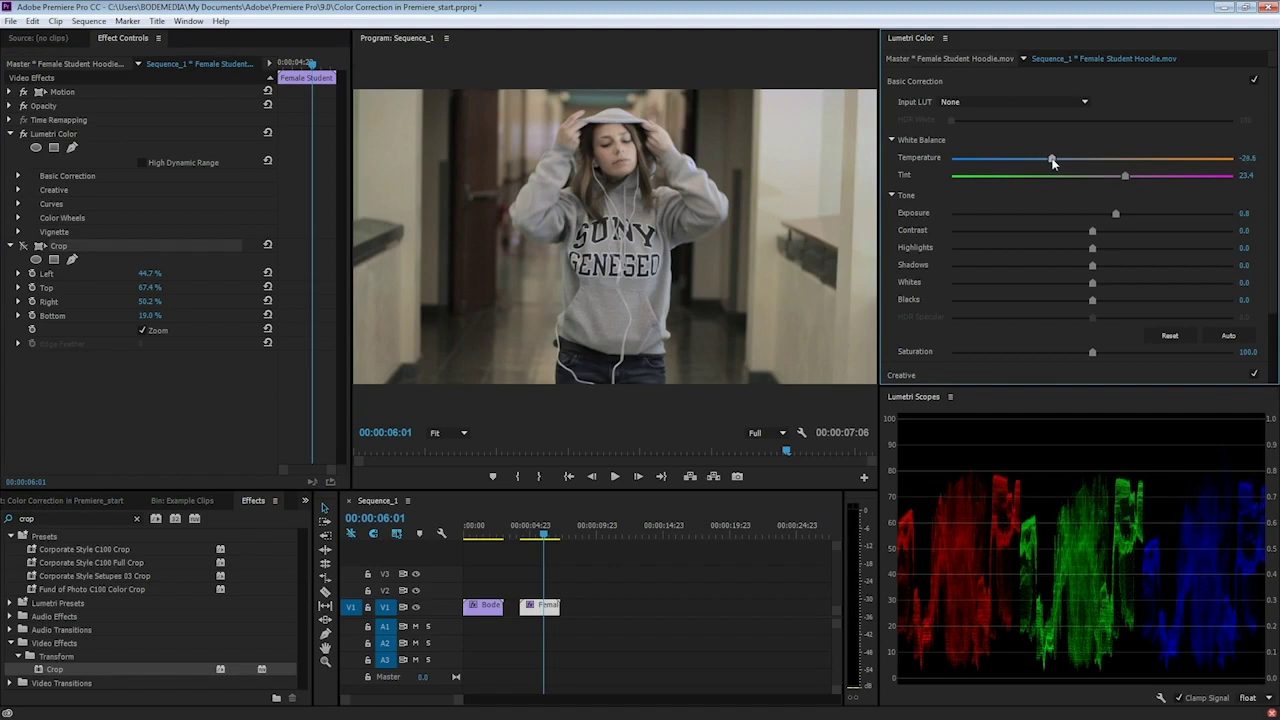
{"action": "left_click_drag", "start_coordinate": [1053, 163], "coordinate": [1056, 164]}
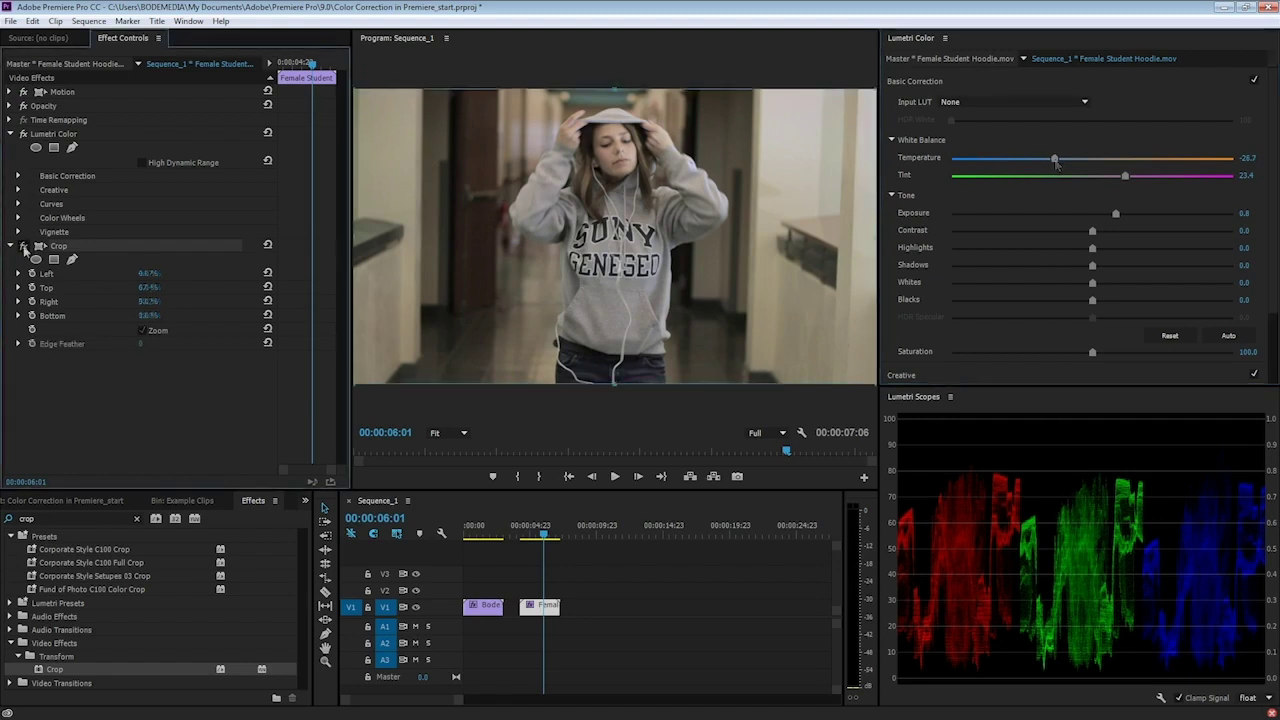
Reset the Crop effect and crop to the student's forehead at Left 49.3%, Top 12.7%, Right 48.8%, Bottom 84.6%, with Zoom enabled
{"action": "left_click", "coordinate": [267, 244]}
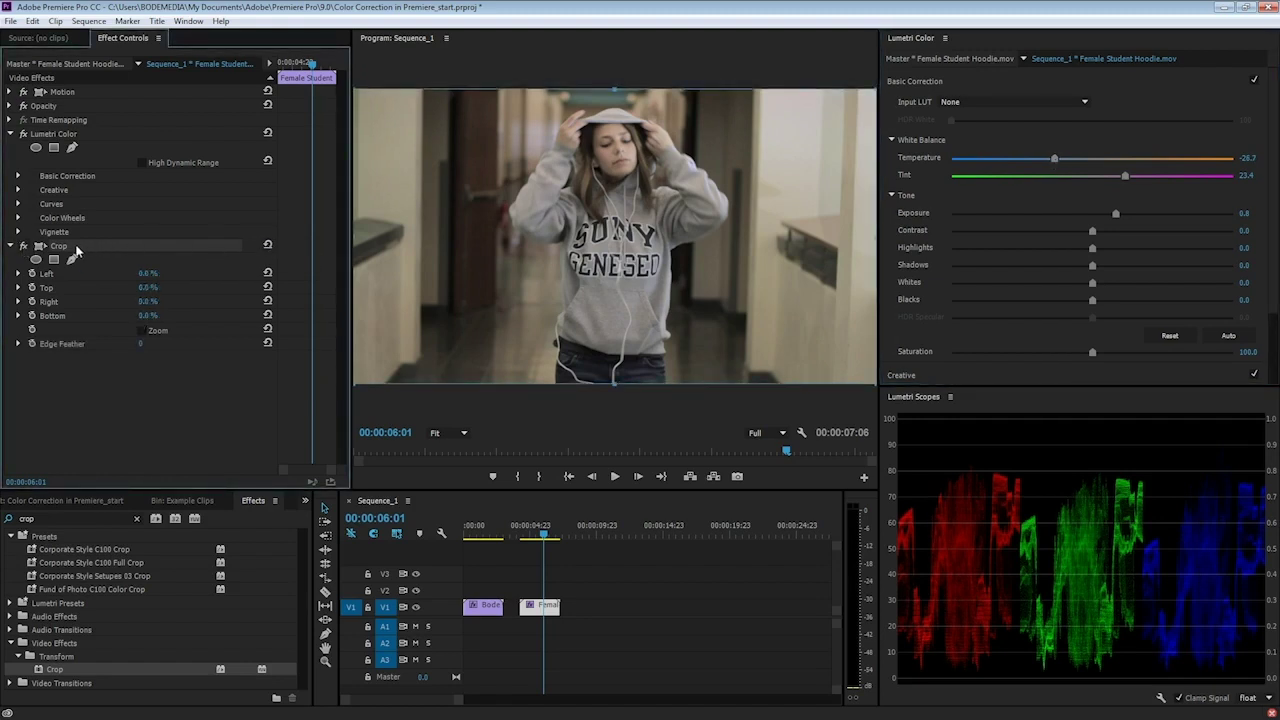
{"action": "left_click_drag", "start_coordinate": [352, 242], "coordinate": [607, 242]}
{"action": "left_click_drag", "start_coordinate": [876, 237], "coordinate": [618, 238]}
{"action": "left_click_drag", "start_coordinate": [607, 384], "coordinate": [613, 135]}
{"action": "left_click_drag", "start_coordinate": [609, 88], "coordinate": [609, 125]}
{"action": "left_click", "coordinate": [142, 330]}
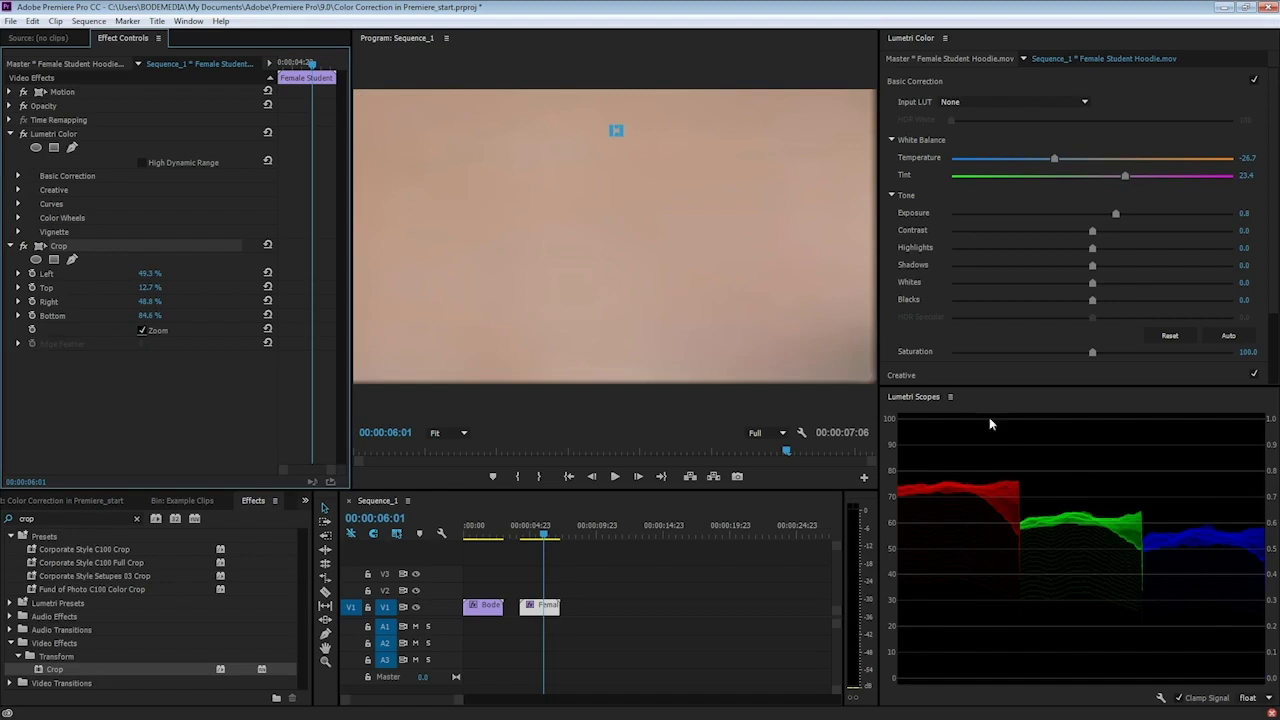
Switch the Lumetri Scopes display from the RGB parade to the vectorscope only
{"action": "right_click", "coordinate": [980, 453]}
{"action": "left_click", "coordinate": [1038, 478]}
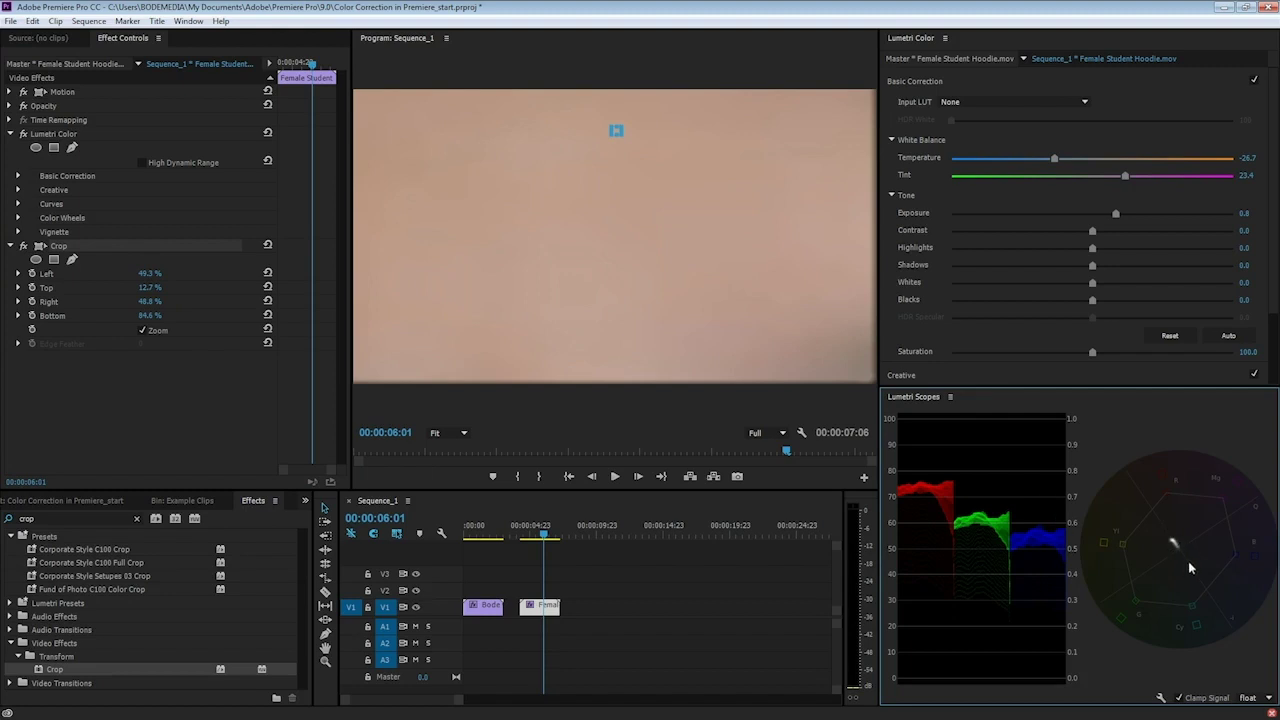
{"action": "right_click", "coordinate": [1014, 480]}
{"action": "left_click", "coordinate": [1054, 537]}
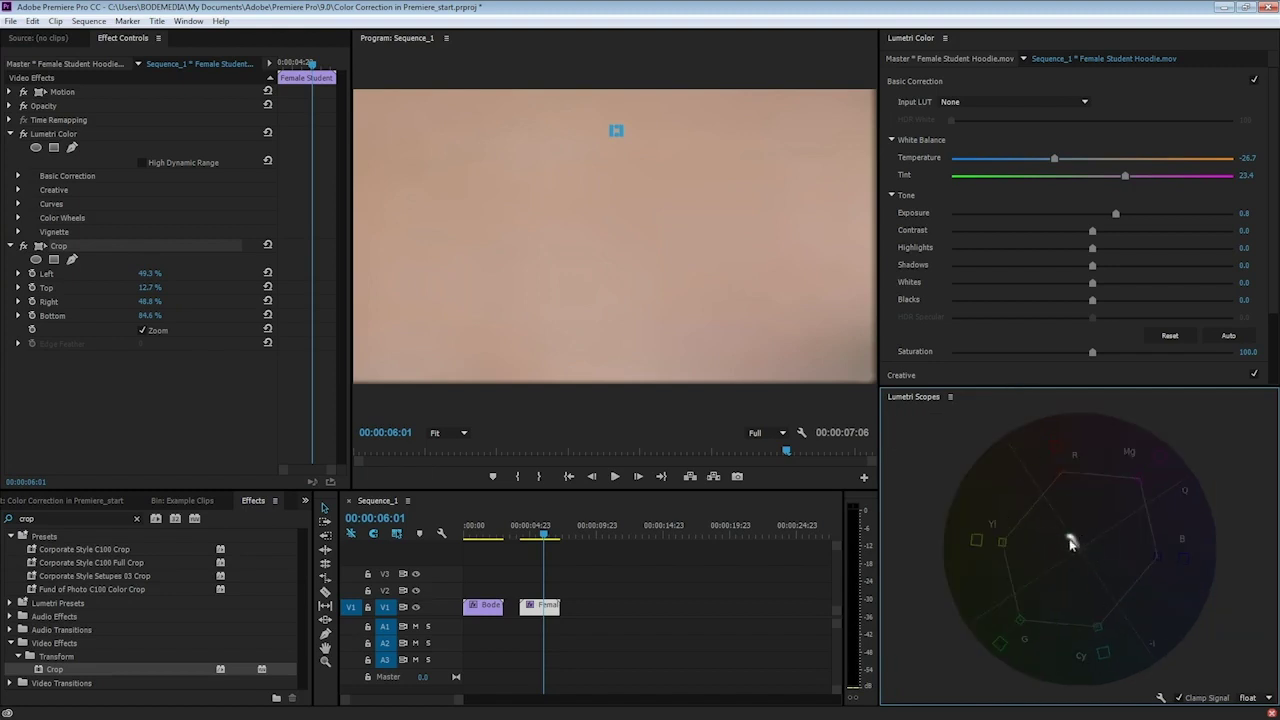
Try Saturation at 193 on the forehead crop, restore it to 100, and disable the Crop effect
{"action": "left_click_drag", "start_coordinate": [1094, 351], "coordinate": [1224, 356]}
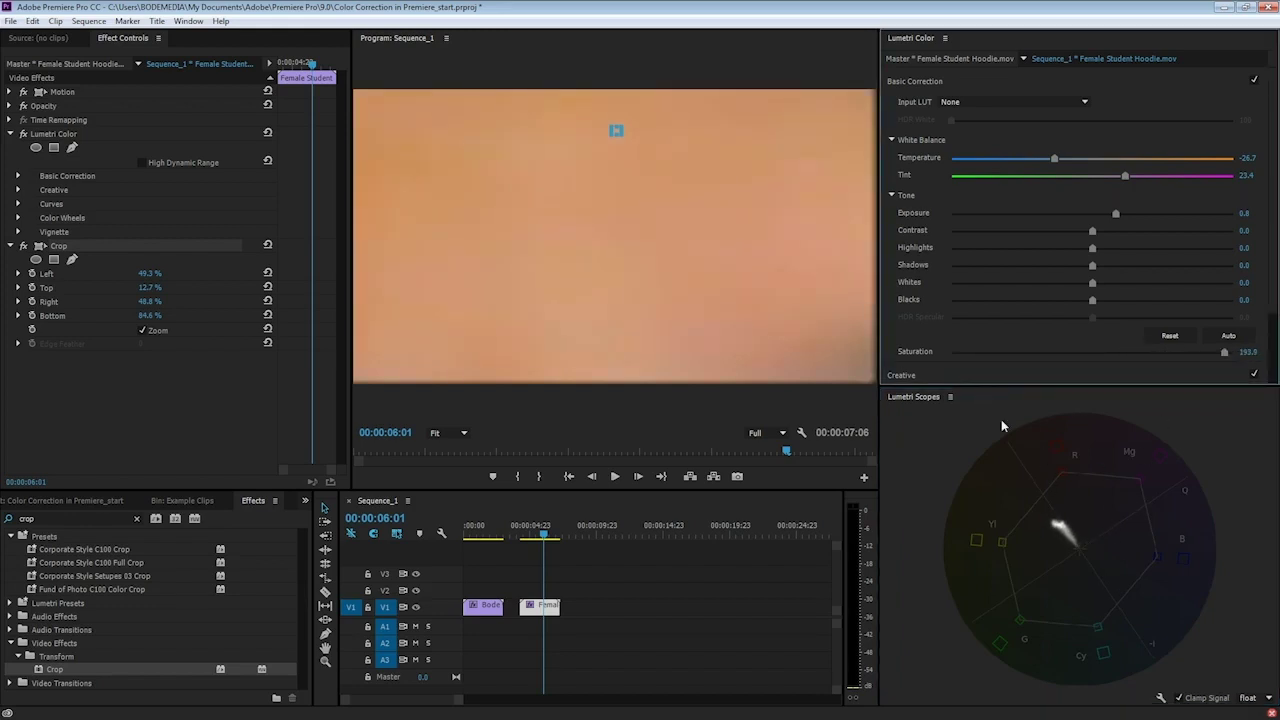
{"action": "double_click", "coordinate": [1226, 352]}
{"action": "left_click", "coordinate": [24, 246]}
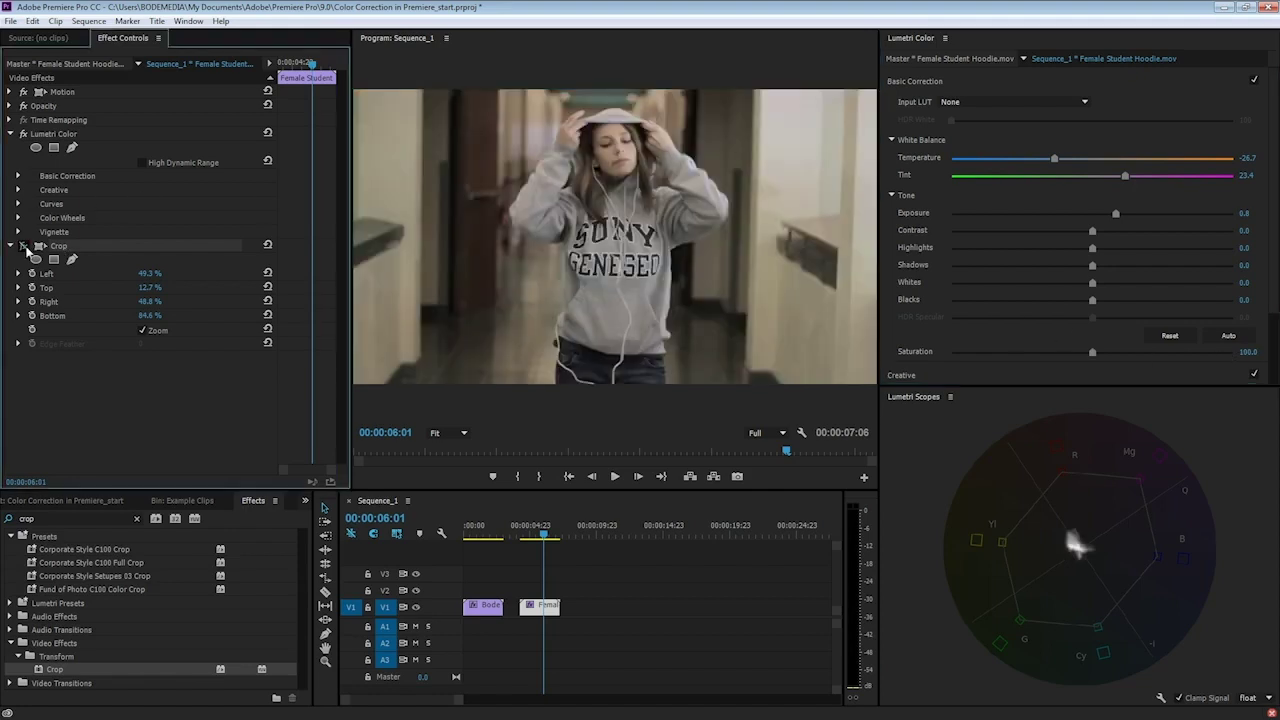
{"action": "left_click", "coordinate": [981, 480]}
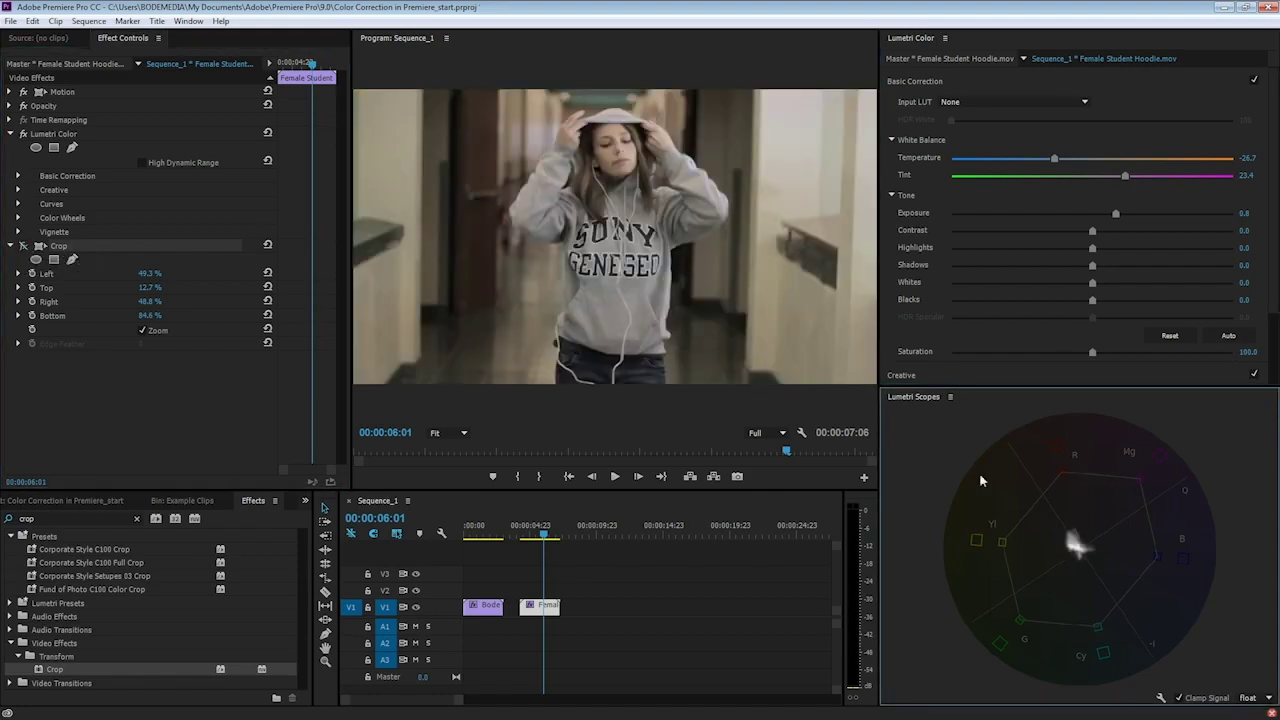
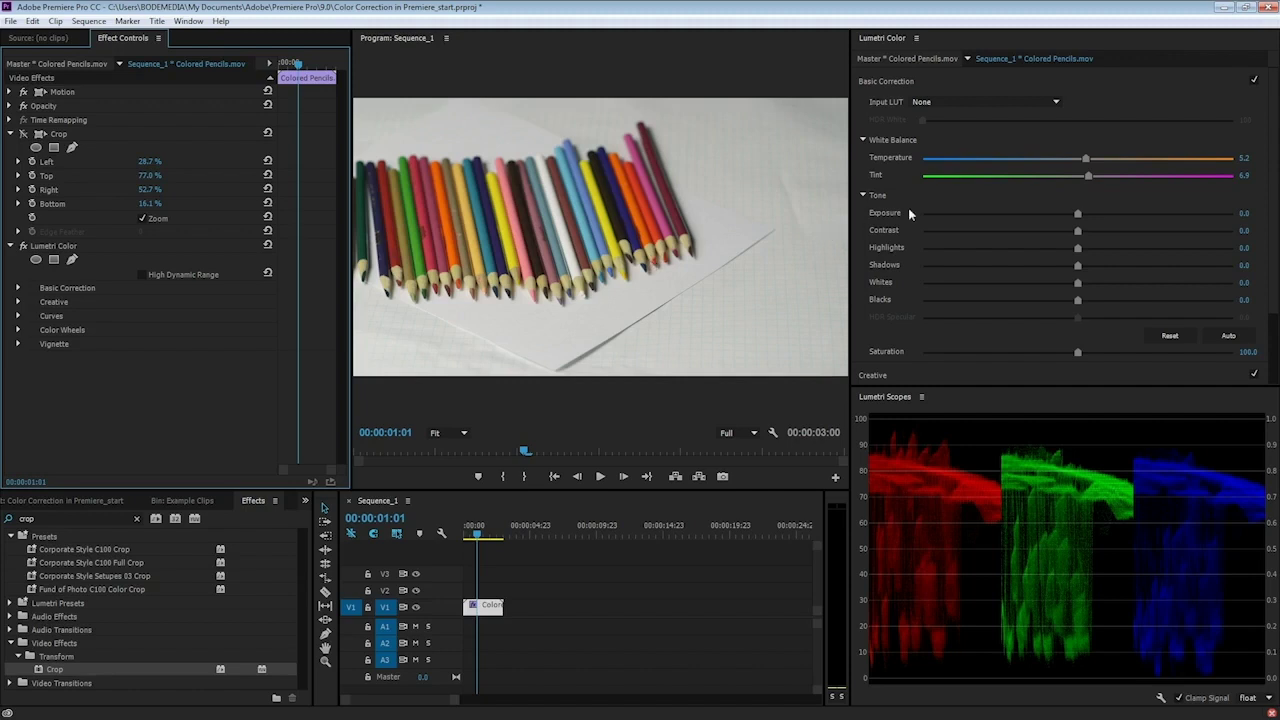
Try a Lumetri Saturation of 170 on the Colored Pencils clip and review it at 00:00:01:22
{"action": "scroll", "coordinate": [890, 318], "scroll_direction": "down", "scroll_amount": 2}
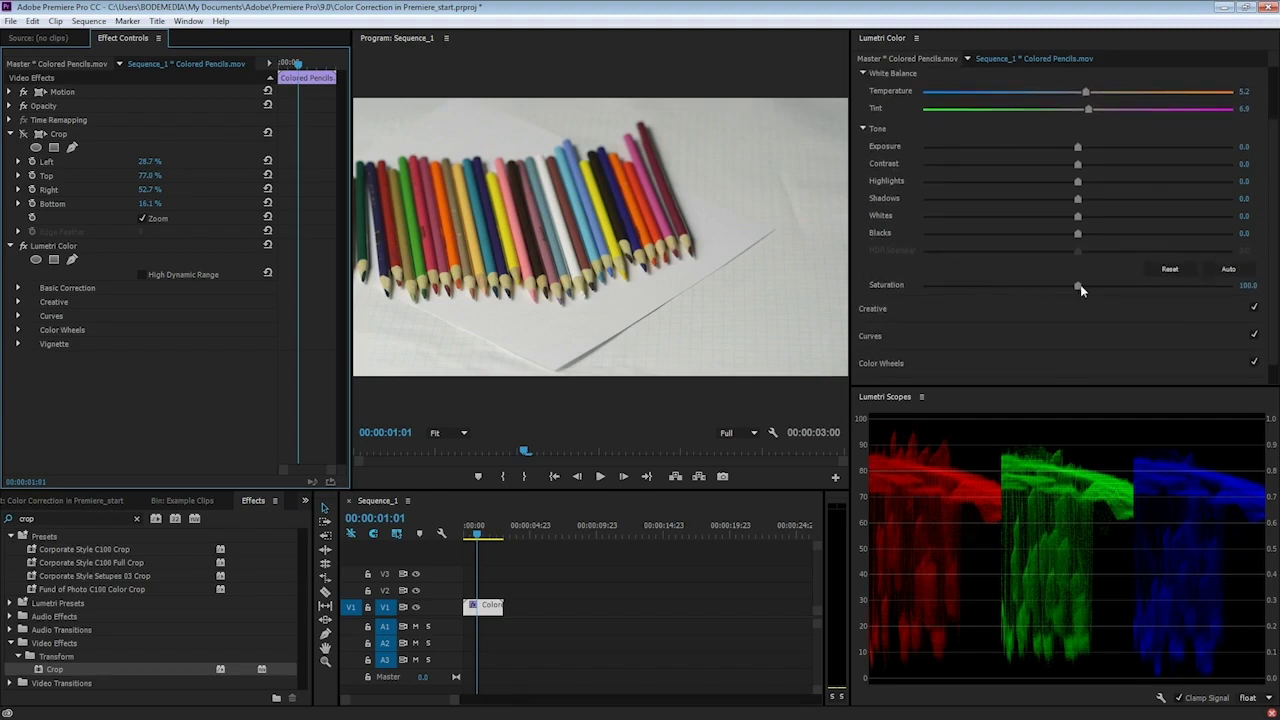
{"action": "left_click_drag", "start_coordinate": [1080, 286], "coordinate": [1186, 286]}
{"action": "scroll", "coordinate": [960, 250], "scroll_direction": "up", "scroll_amount": 2}
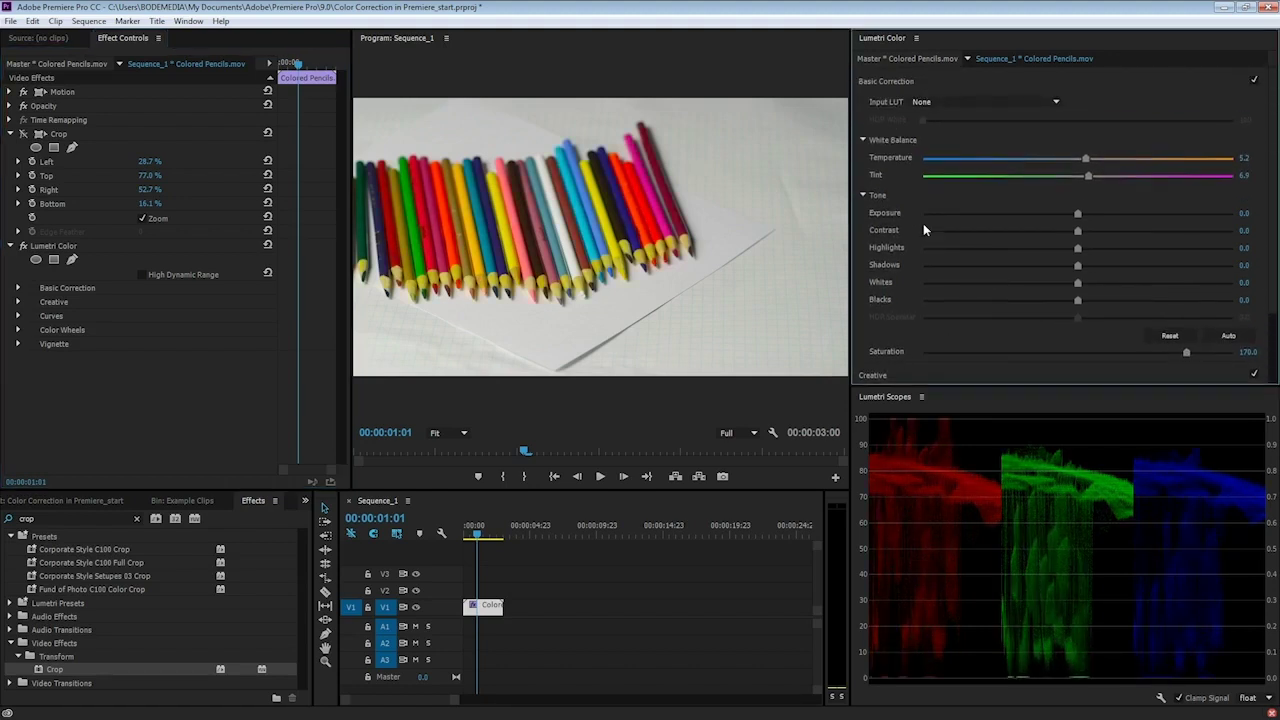
{"action": "scroll", "coordinate": [905, 231], "scroll_direction": "down", "scroll_amount": 3}
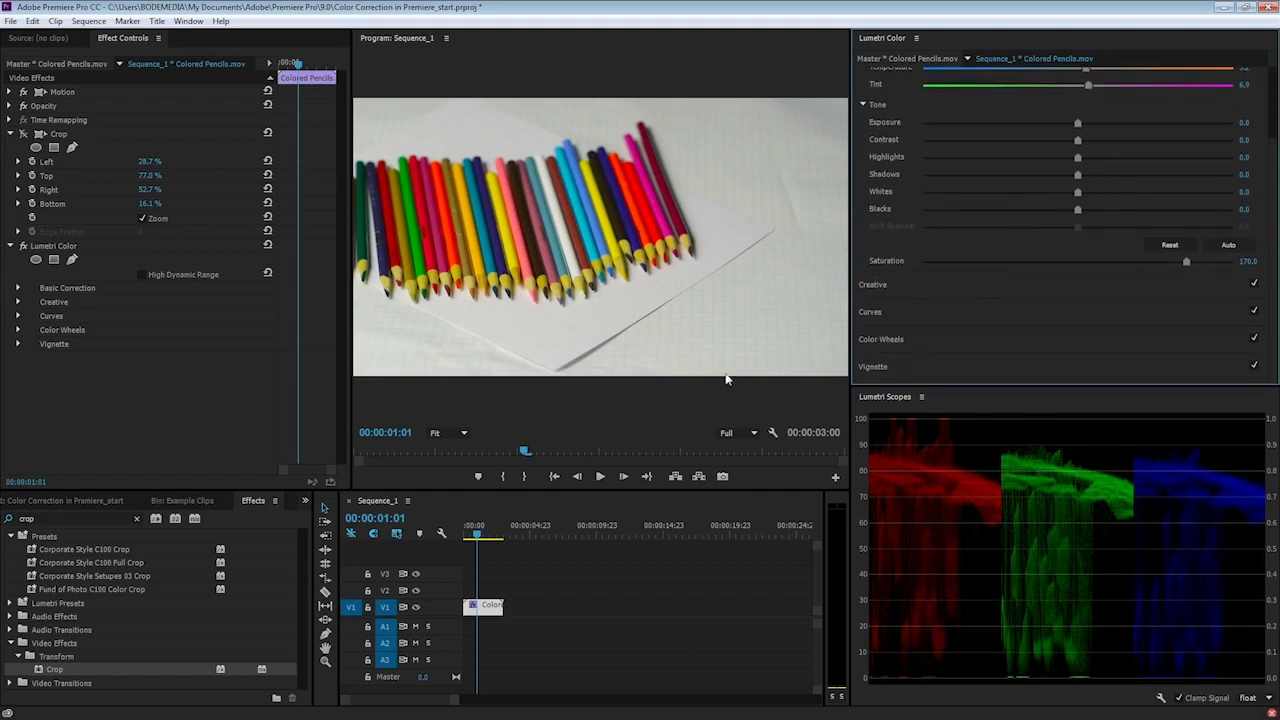
{"action": "left_click", "coordinate": [501, 571]}
{"action": "key", "text": "space"}
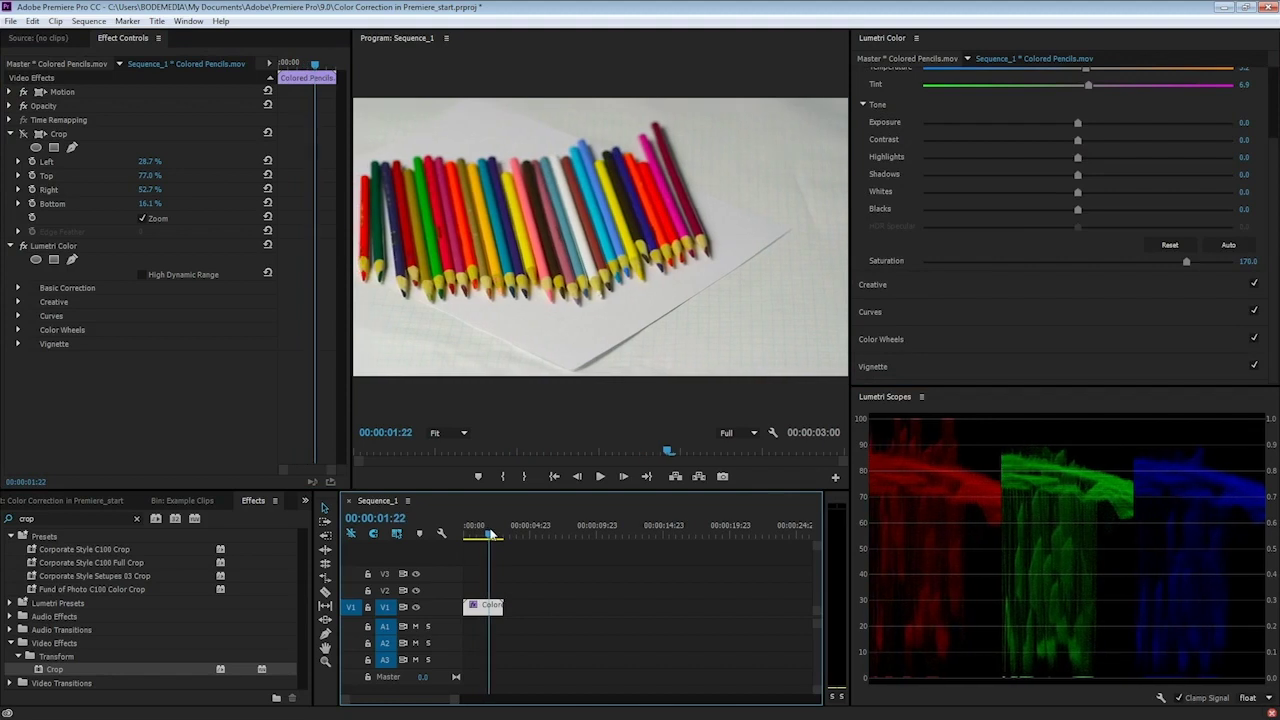
Try the pencils' Saturation at 133.5 and 166.1, and reset it to 100
{"action": "left_click_drag", "start_coordinate": [1189, 263], "coordinate": [1131, 272]}
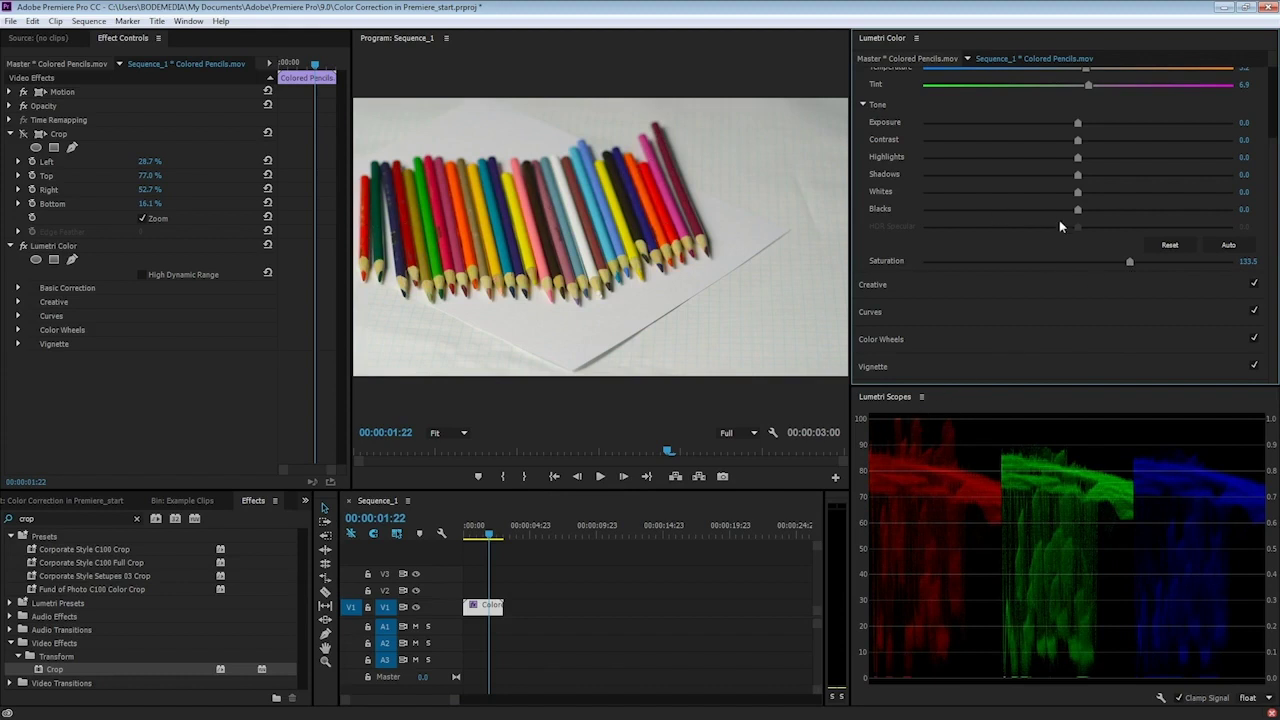
{"action": "left_click_drag", "start_coordinate": [1134, 264], "coordinate": [1181, 267]}
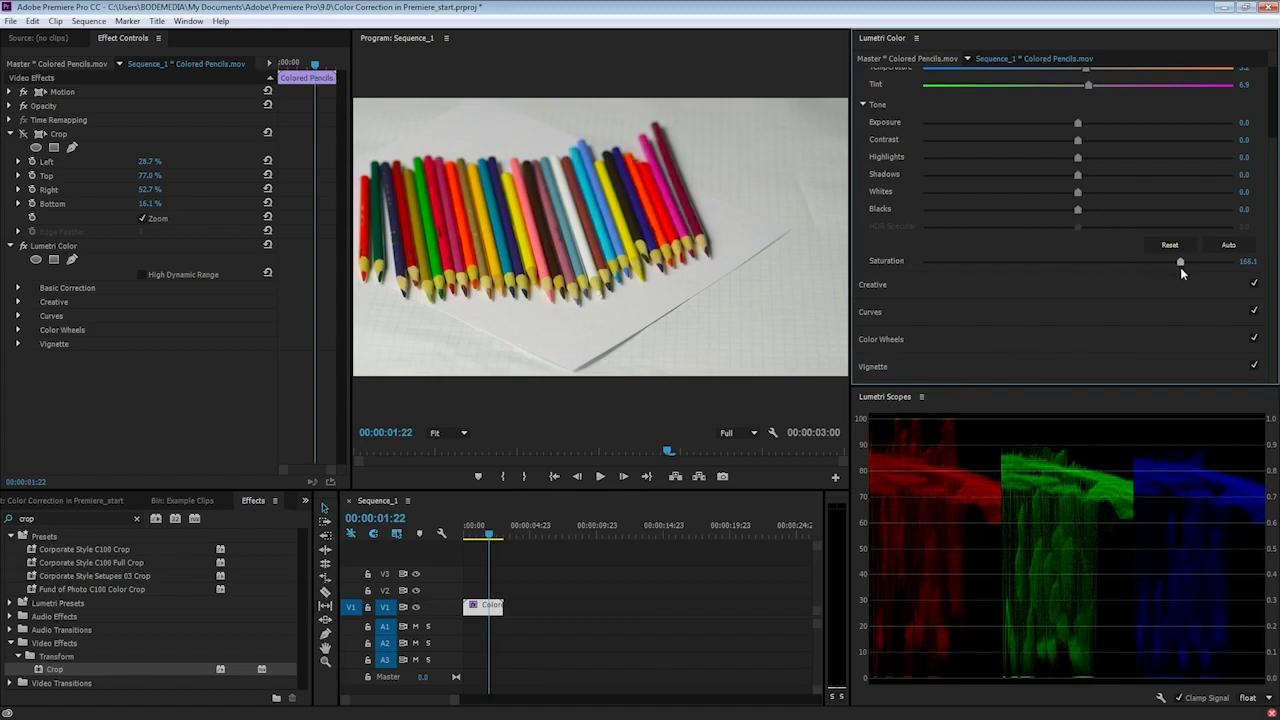
{"action": "double_click", "coordinate": [1171, 265]}
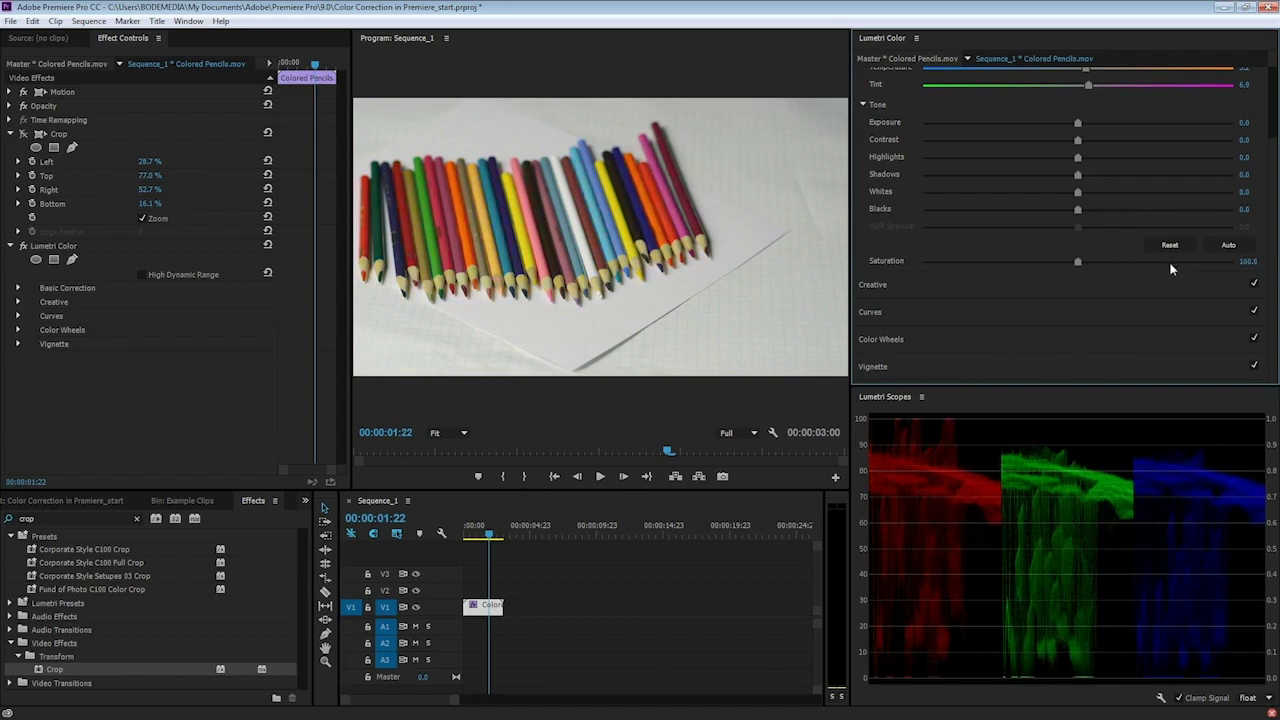
Raise the Colored Pencils clip's Vibrance to 83.7 in the Lumetri Creative adjustments
{"action": "left_click", "coordinate": [912, 286]}
{"action": "scroll", "coordinate": [935, 278], "scroll_direction": "down", "scroll_amount": 3}
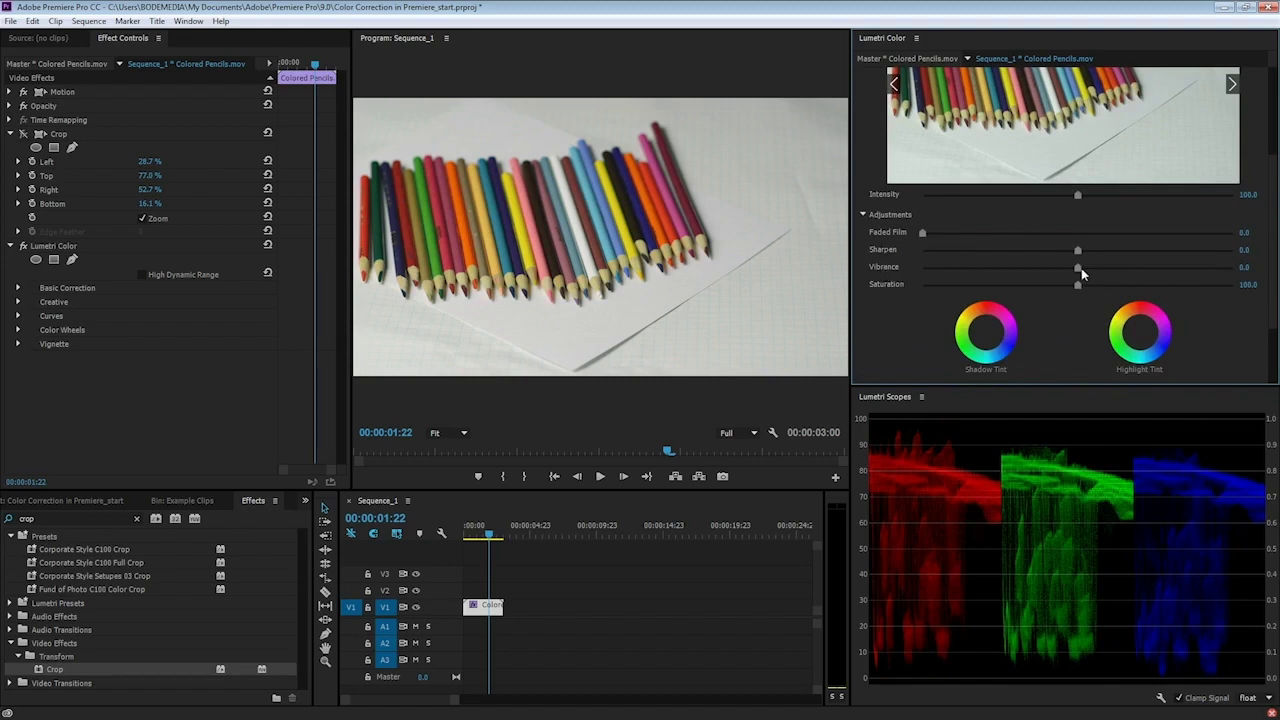
{"action": "left_click_drag", "start_coordinate": [1078, 270], "coordinate": [1208, 276]}
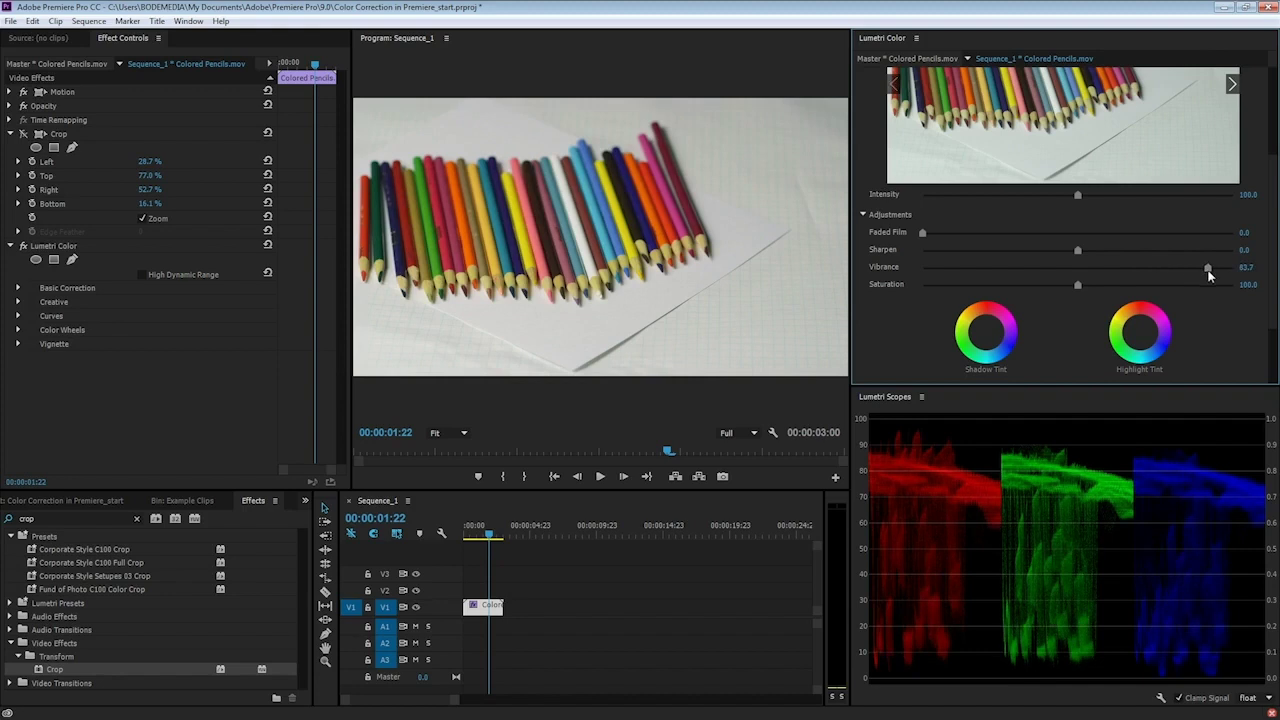
Reset the pencils' Vibrance to 0 and apply the Three-Way Color Corrector effect to the Colored Pencils clip
{"action": "double_click", "coordinate": [1205, 269]}
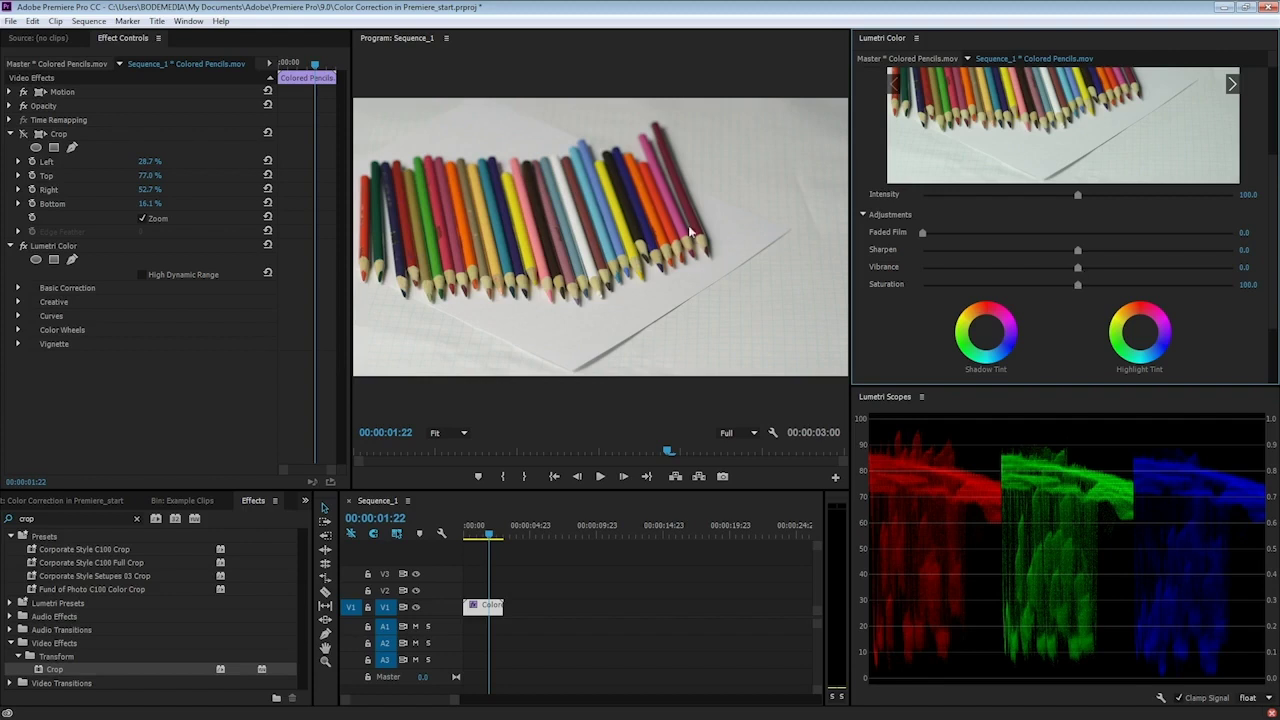
{"action": "scroll", "coordinate": [907, 246], "scroll_direction": "down", "scroll_amount": 5}
{"action": "left_click", "coordinate": [8, 518]}
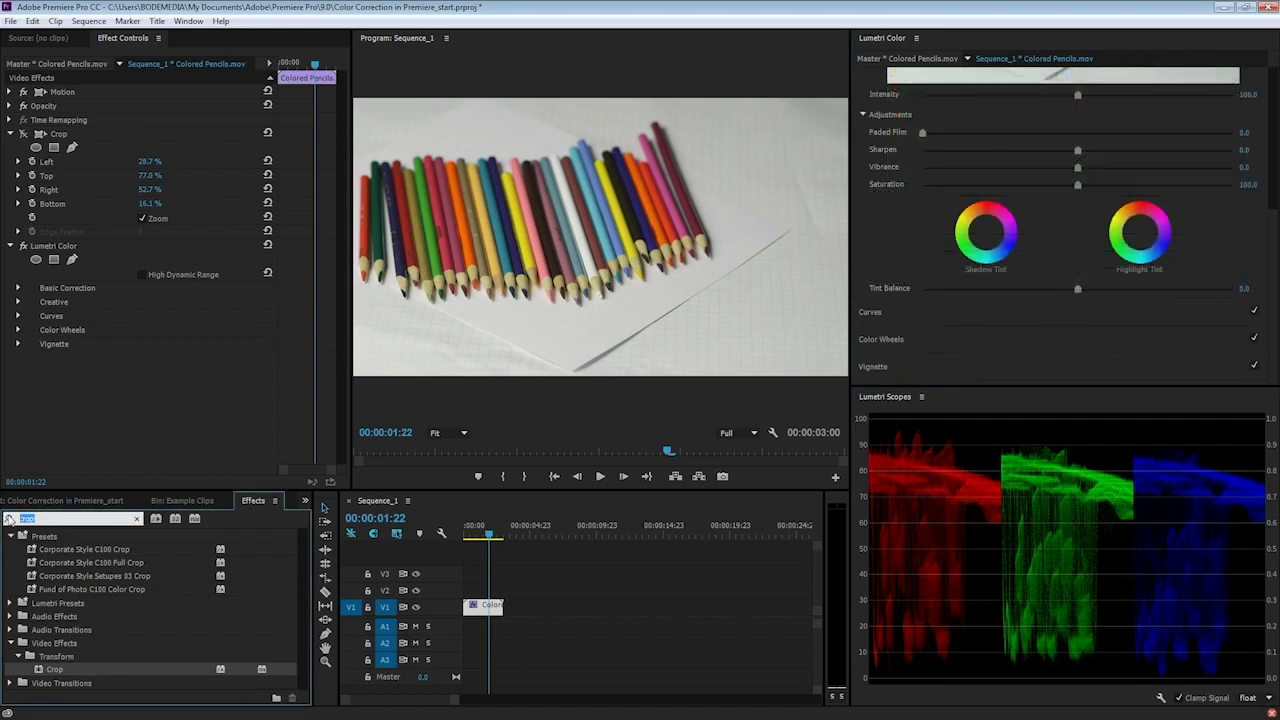
{"action": "type", "text": "three"}
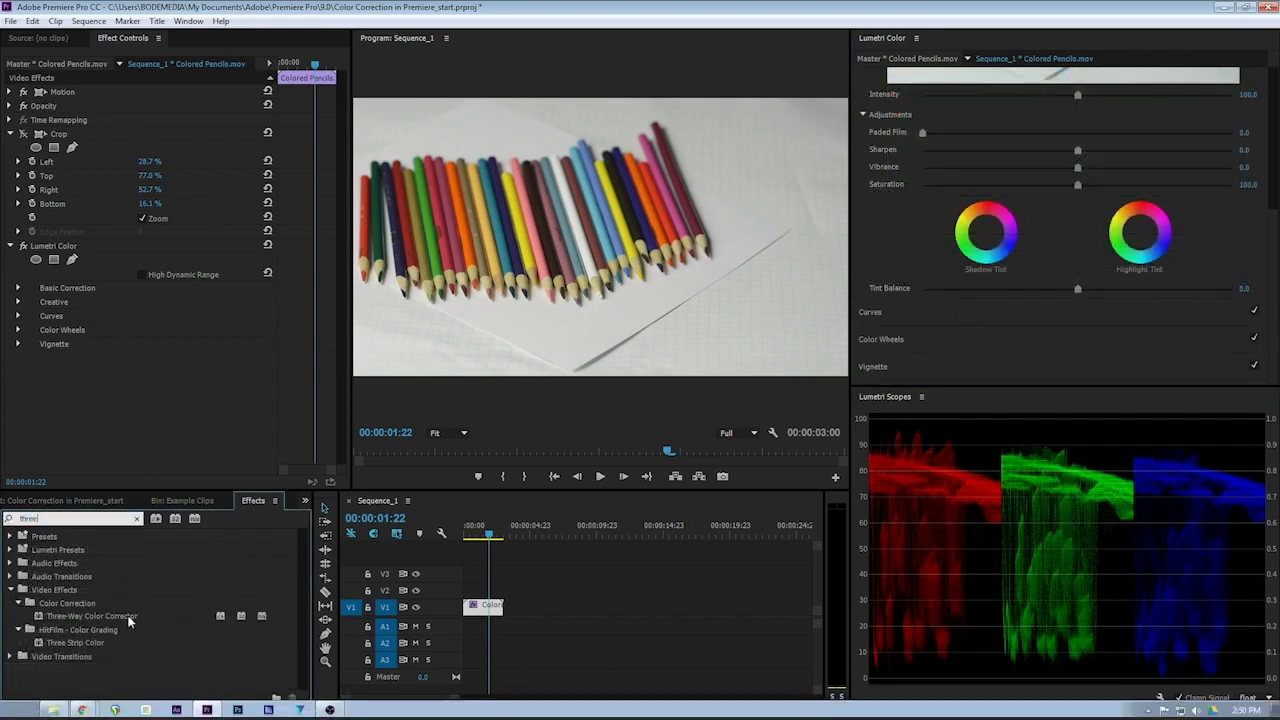
{"action": "left_click_drag", "start_coordinate": [138, 413], "coordinate": [136, 410]}
Try the Three-Way Color Corrector's Master Saturation at 200 on the pencils and reset it to 100
{"action": "scroll", "coordinate": [131, 396], "scroll_direction": "down", "scroll_amount": 5}
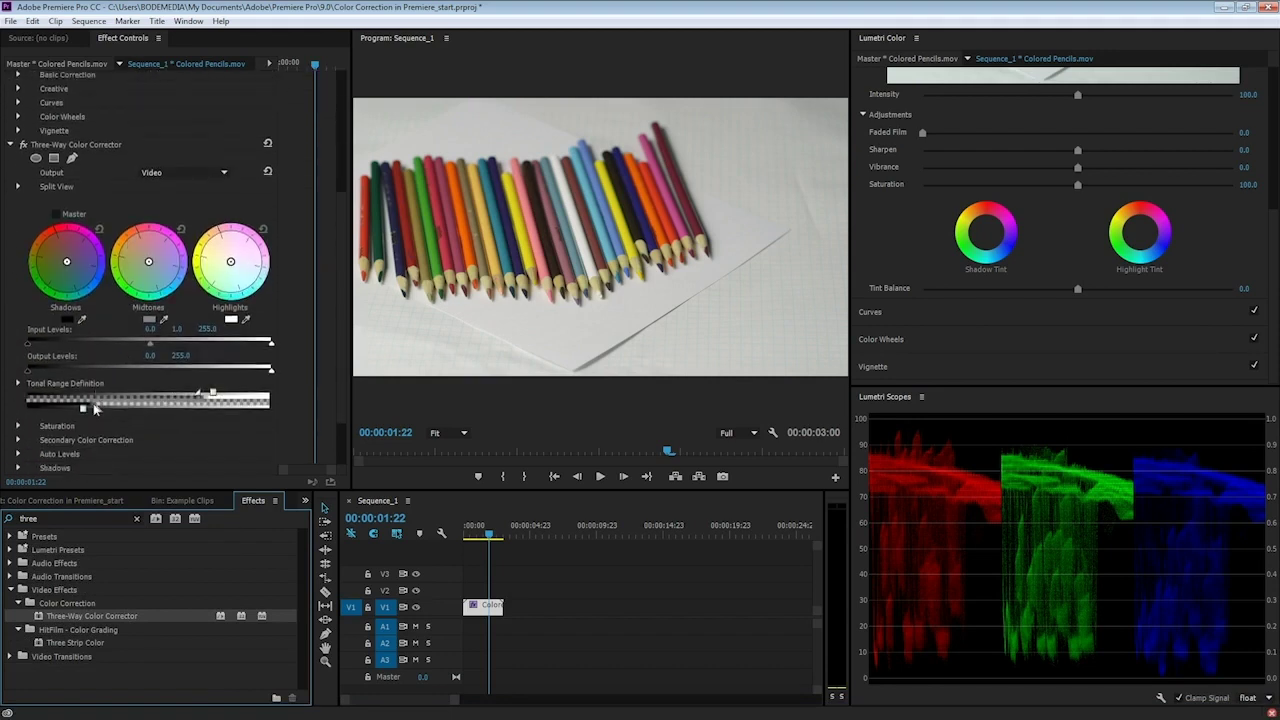
{"action": "left_click", "coordinate": [18, 359]}
{"action": "scroll", "coordinate": [70, 376], "scroll_direction": "down", "scroll_amount": 2}
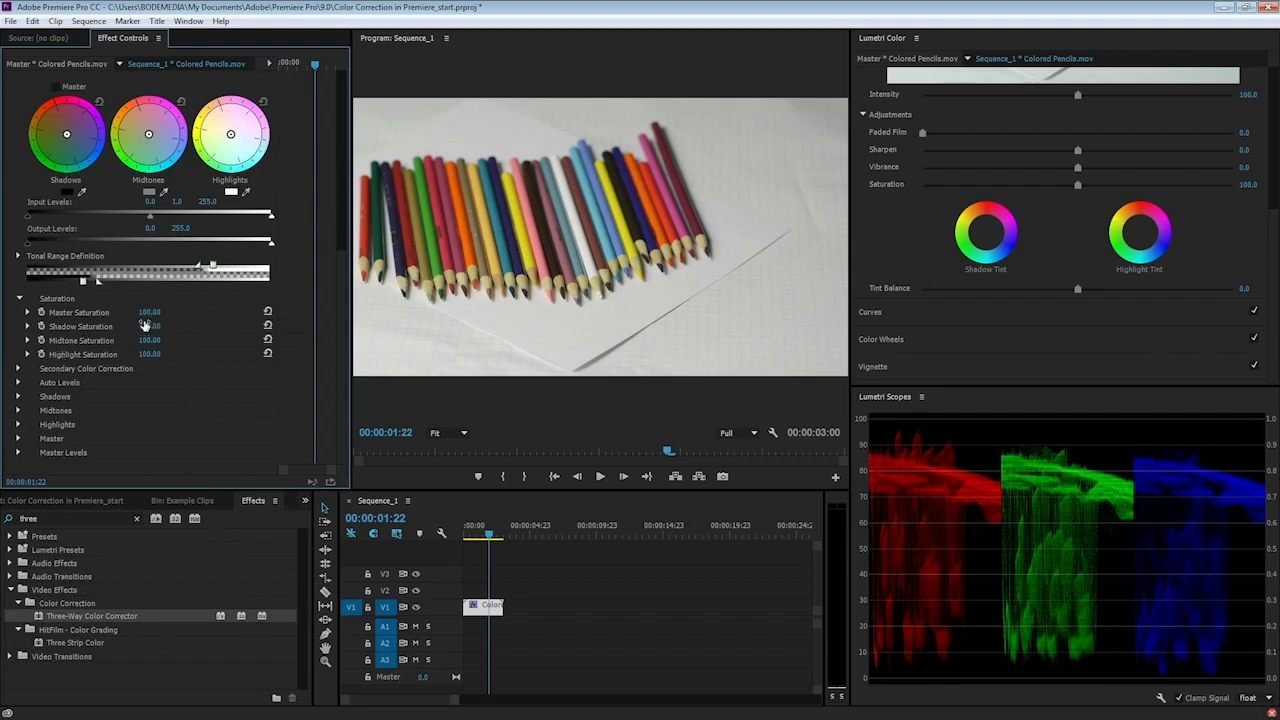
{"action": "left_click_drag", "start_coordinate": [149, 313], "coordinate": [155, 313]}
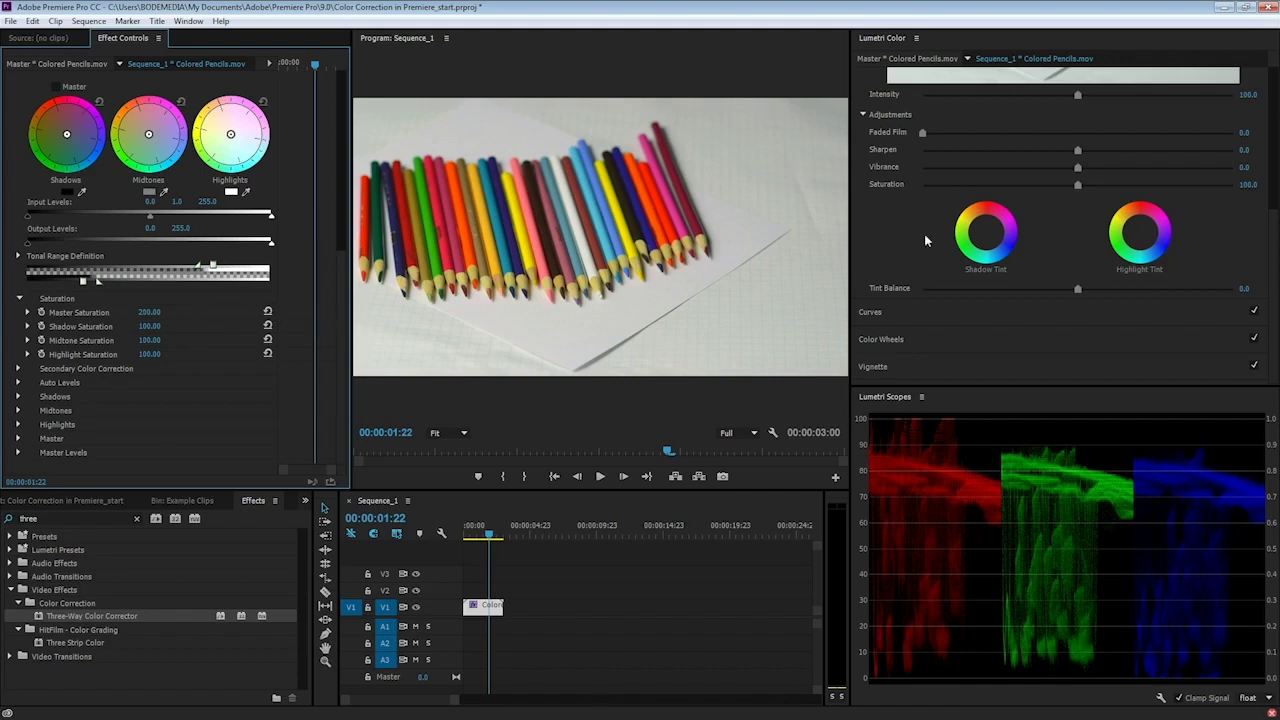
{"action": "left_click", "coordinate": [267, 311]}
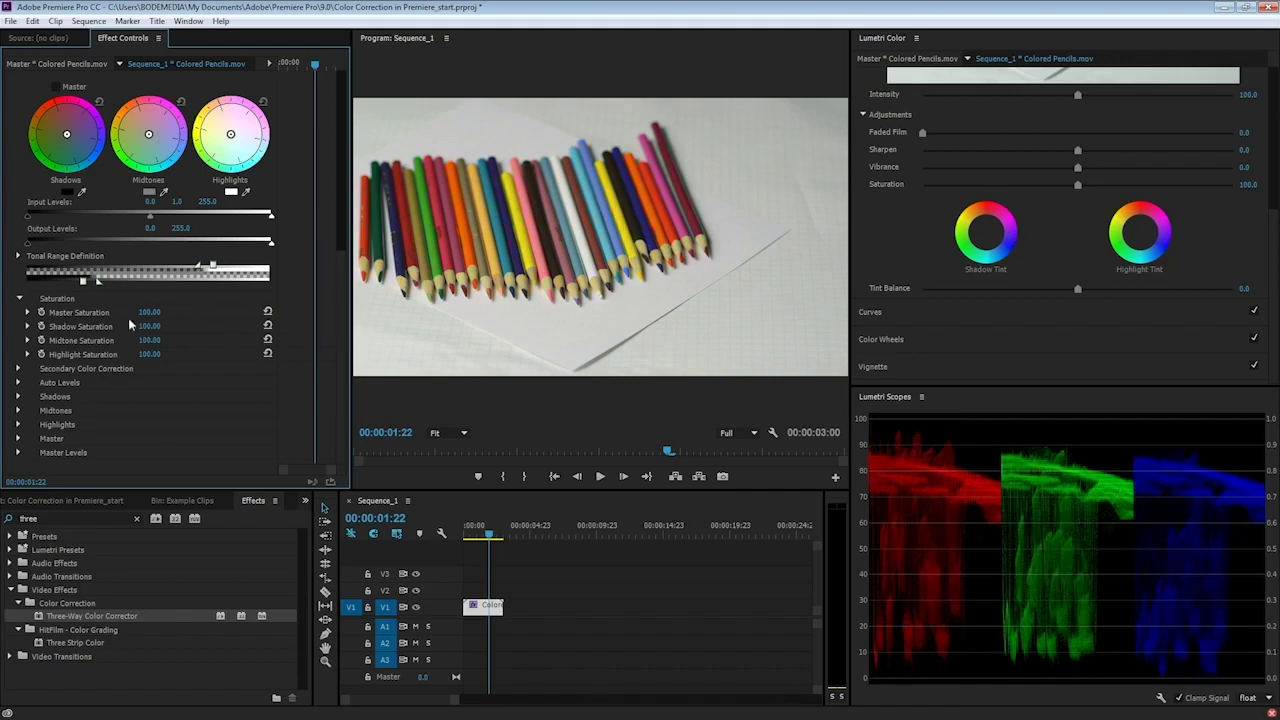
Try Shadow Saturation 199, Master Saturation 200 and Midtone Saturation 21, and reset the shadow and midtone values to 100
{"action": "mouse_move", "coordinate": [149, 326]}
{"action": "left_mouse_down"}
{"action": "mouse_move", "coordinate": [75, 326]}
{"action": "mouse_move", "coordinate": [140, 326]}
{"action": "left_mouse_up"}
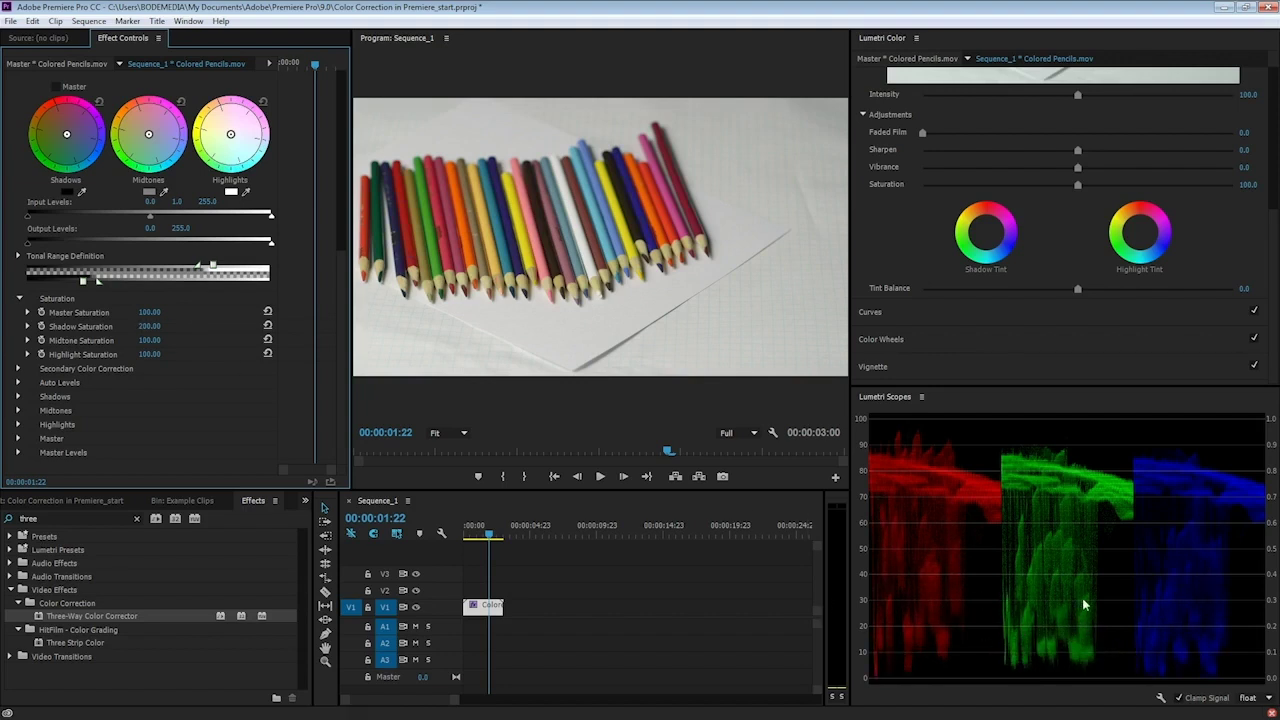
{"action": "left_click_drag", "start_coordinate": [149, 326], "coordinate": [200, 312]}
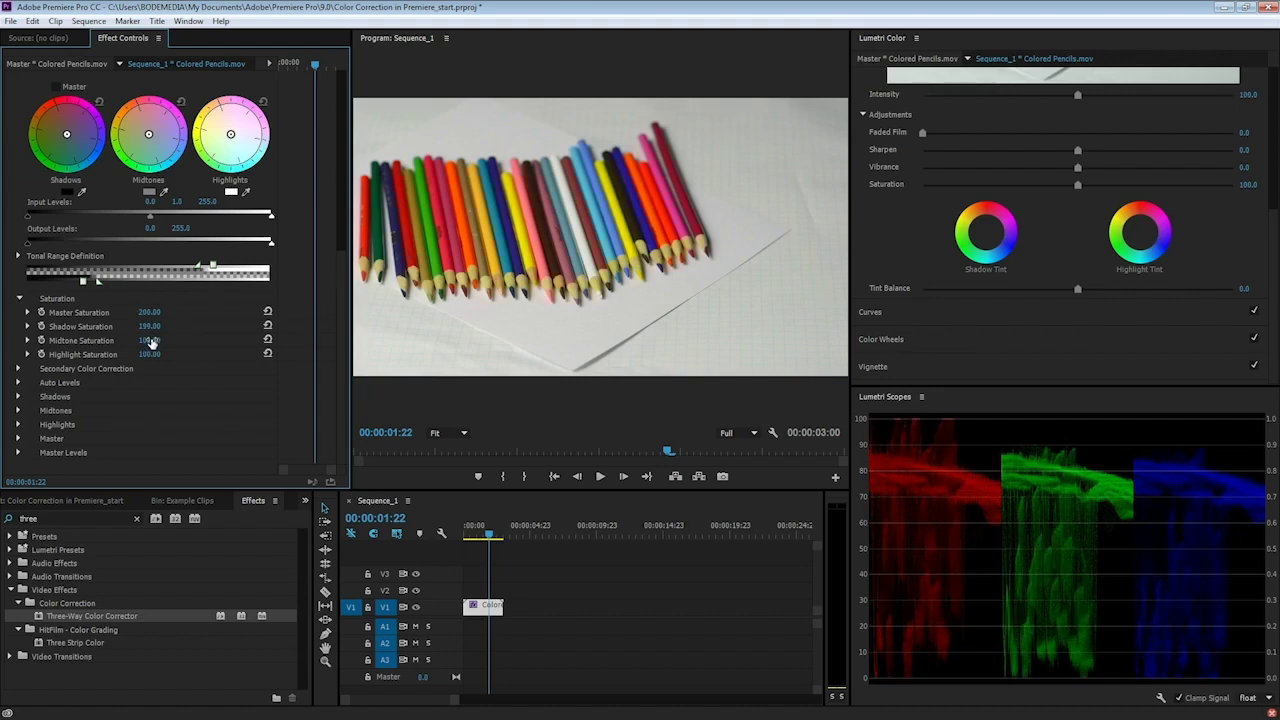
{"action": "left_click_drag", "start_coordinate": [145, 340], "coordinate": [135, 340]}
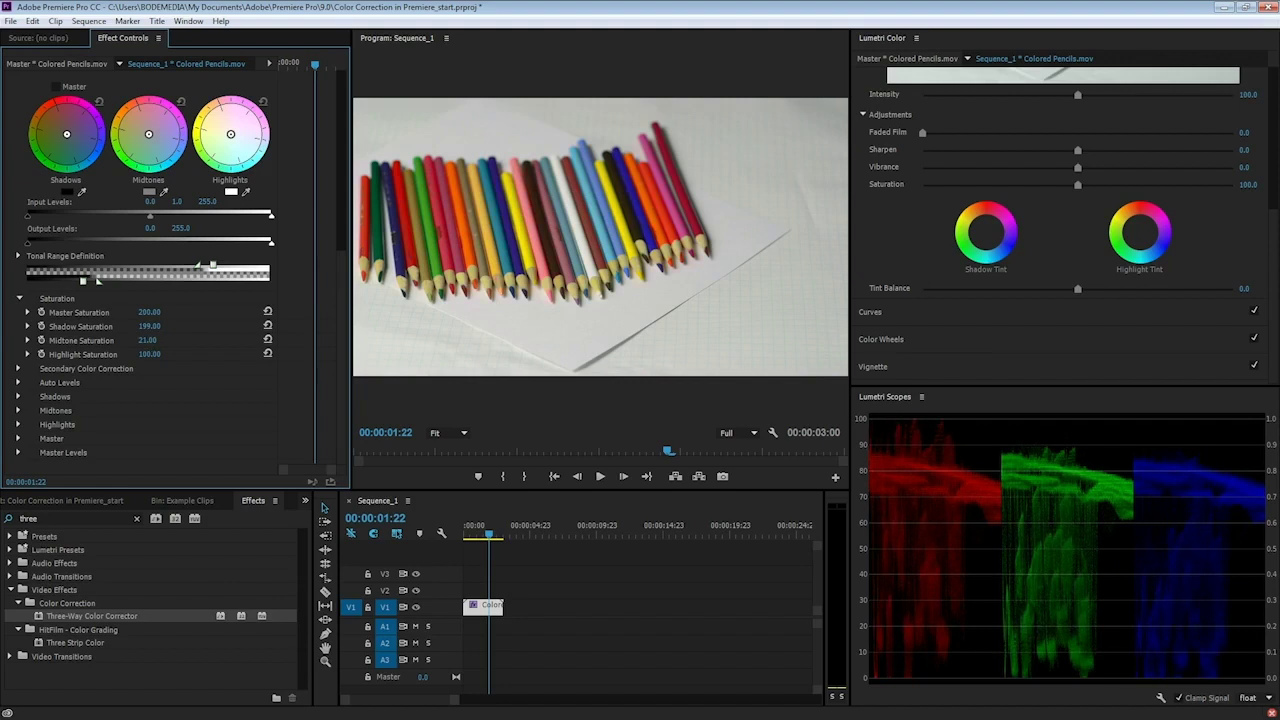
{"action": "left_click", "coordinate": [267, 326]}
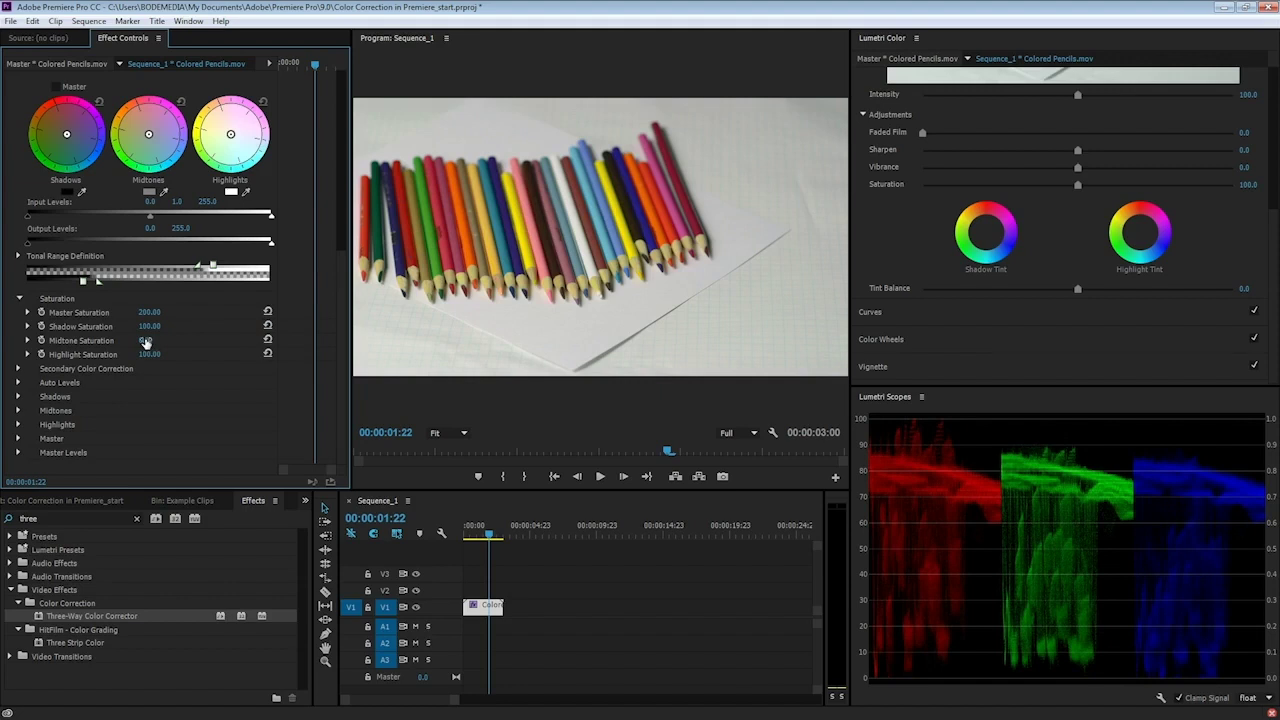
{"action": "left_click", "coordinate": [267, 340]}
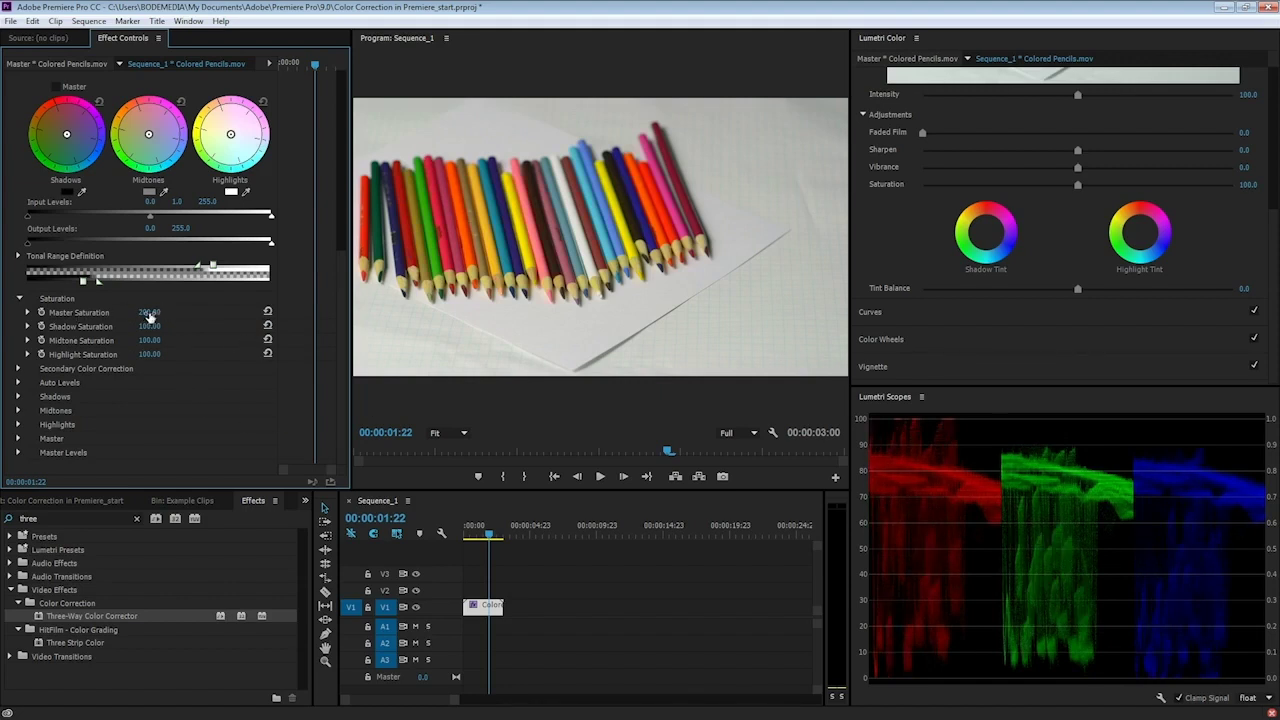
Lower Midtone Saturation to 3, raise Shadow Saturation to 200, and view the pencils at 100% zoom
{"action": "left_click_drag", "start_coordinate": [146, 340], "coordinate": [132, 340]}
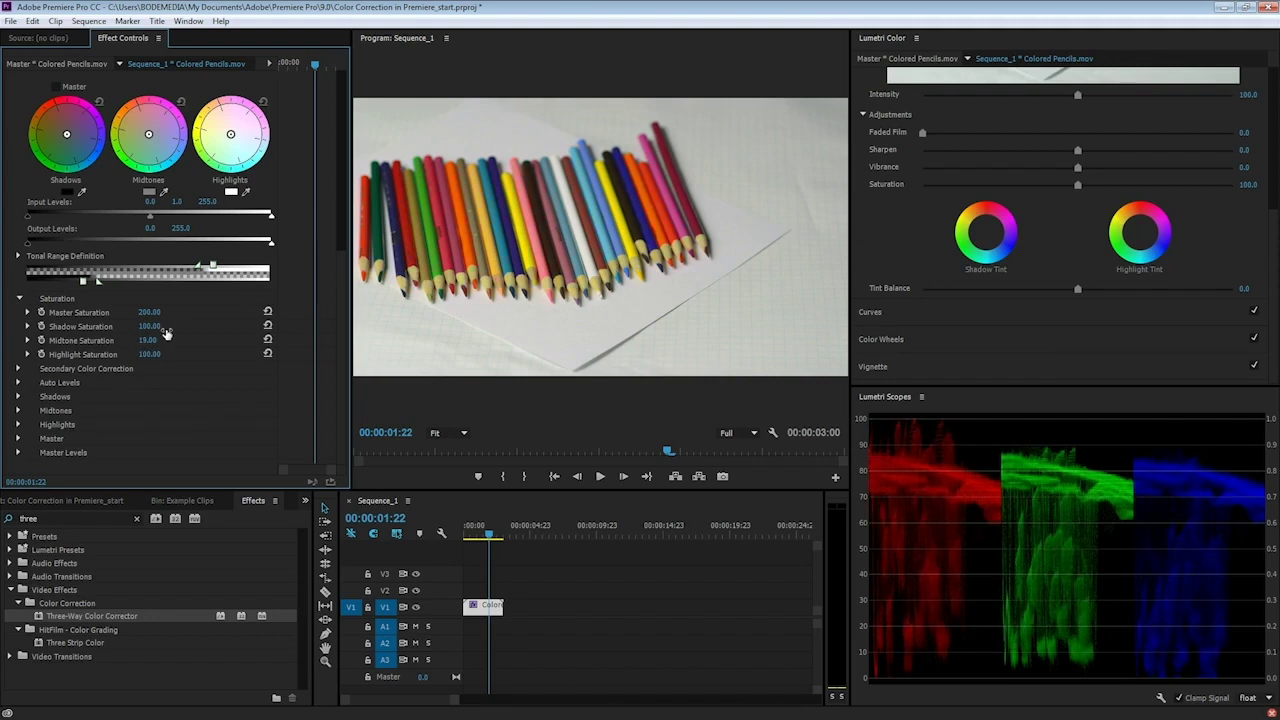
{"action": "left_click_drag", "start_coordinate": [146, 340], "coordinate": [140, 344]}
{"action": "scroll", "coordinate": [155, 342], "scroll_direction": "up", "scroll_amount": 4}
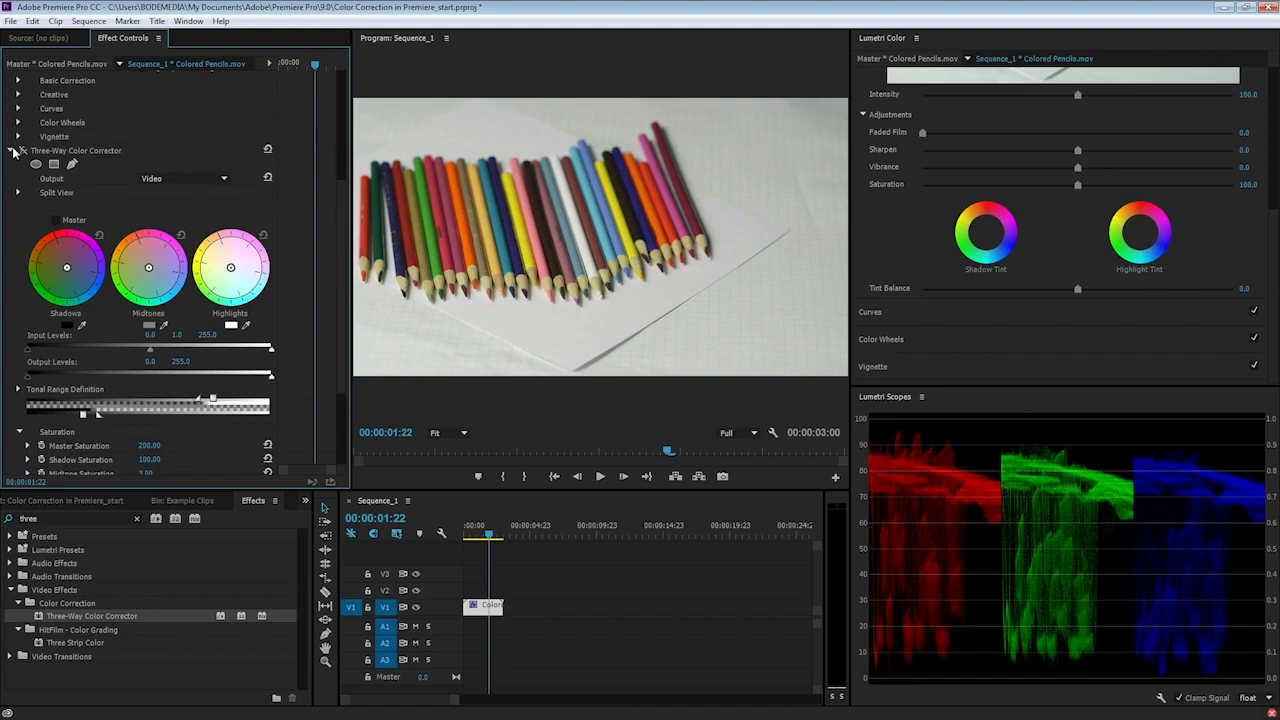
{"action": "scroll", "coordinate": [141, 323], "scroll_direction": "down", "scroll_amount": 5}
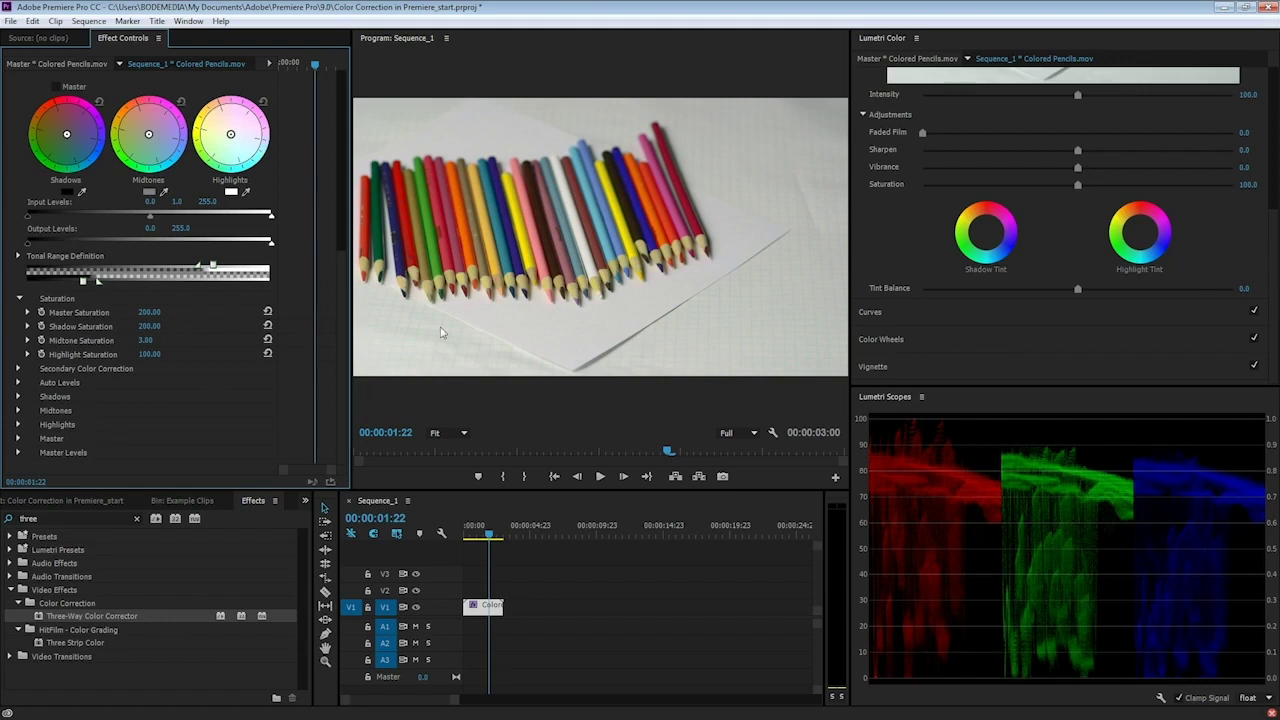
{"action": "left_click", "coordinate": [463, 432]}
{"action": "left_click", "coordinate": [484, 532]}
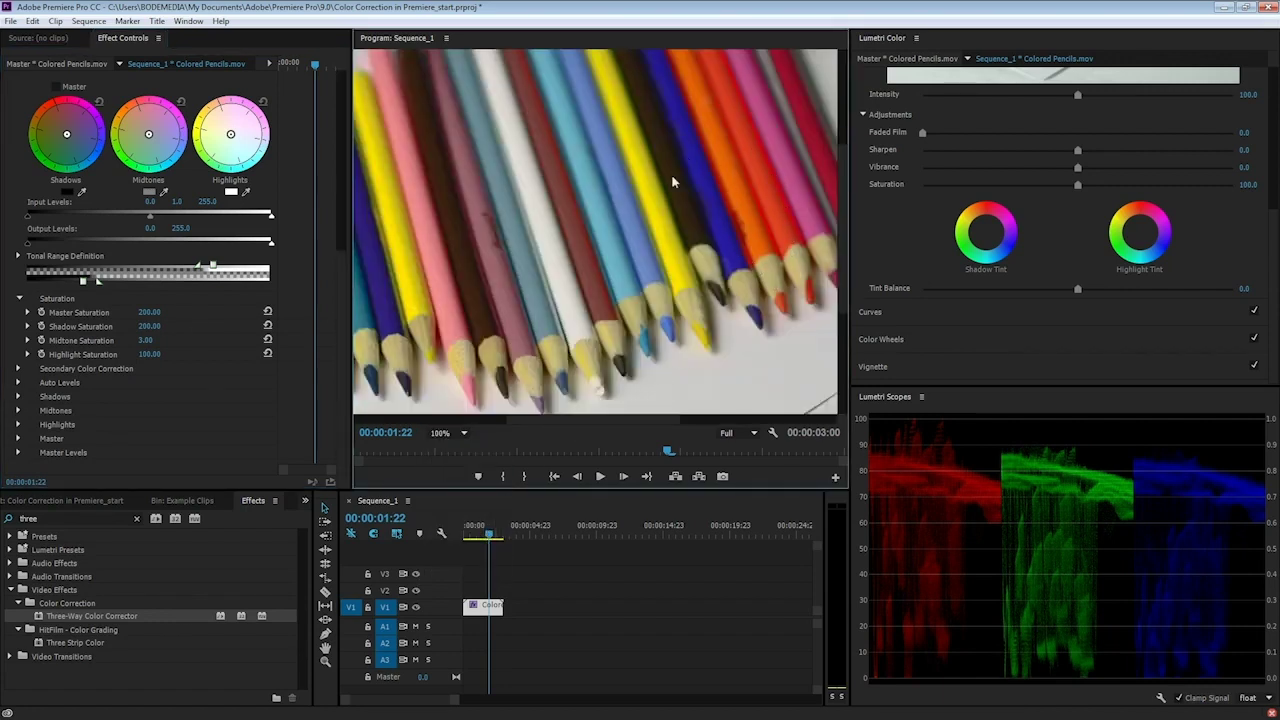
Try Shadow Saturation at 77, reset it to 100, and delete the Three-Way Color Corrector effect from the pencils clip
{"action": "left_click_drag", "start_coordinate": [149, 326], "coordinate": [120, 326]}
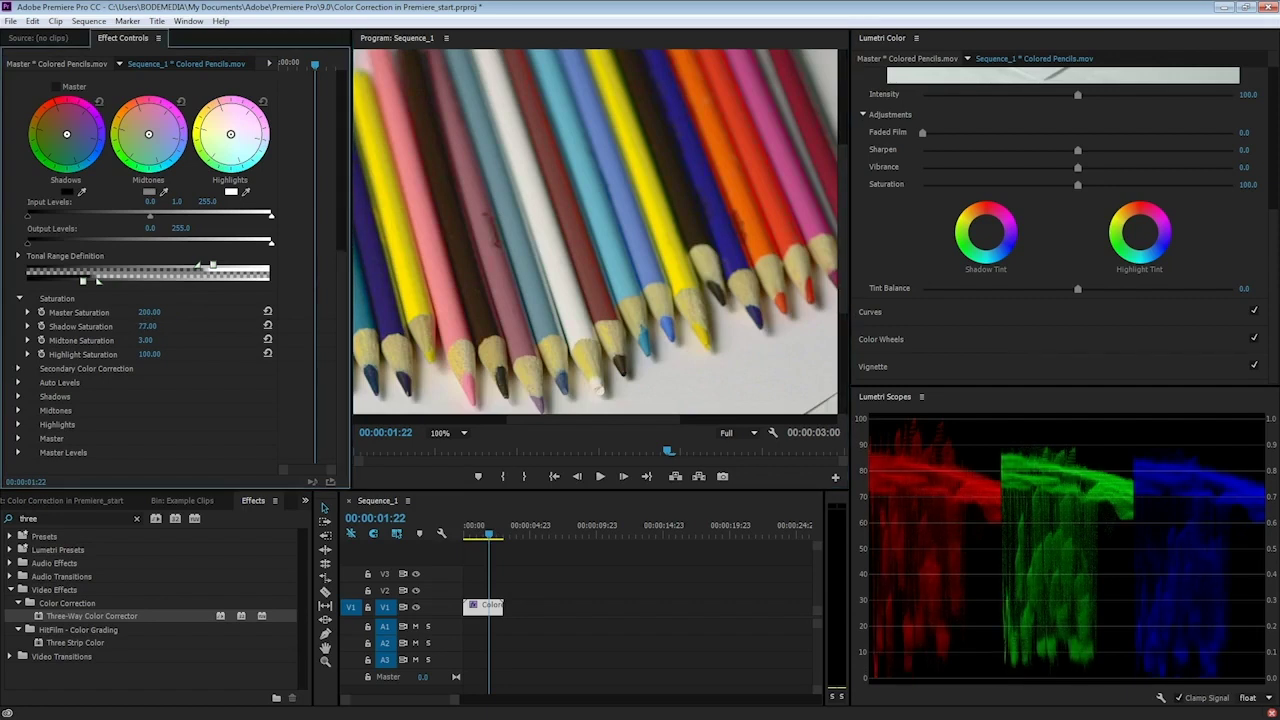
{"action": "left_click", "coordinate": [267, 326]}
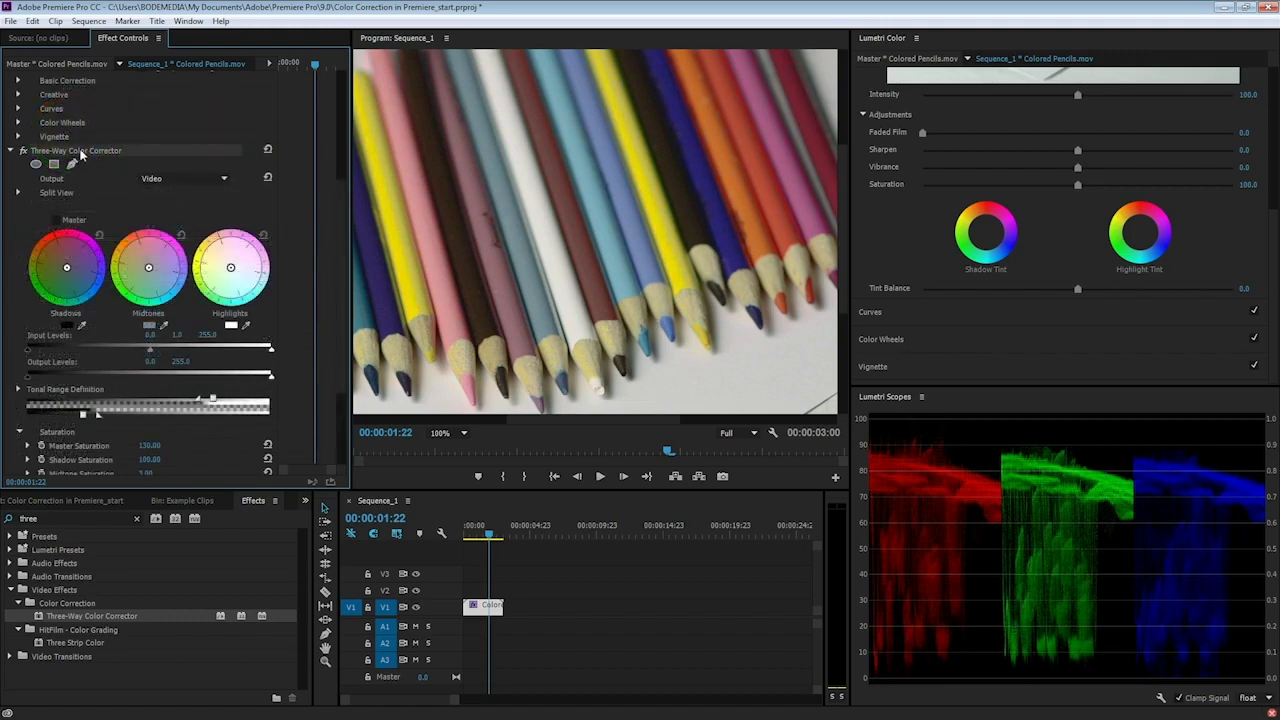
{"action": "left_click", "coordinate": [80, 150]}
{"action": "key", "text": "Delete"}
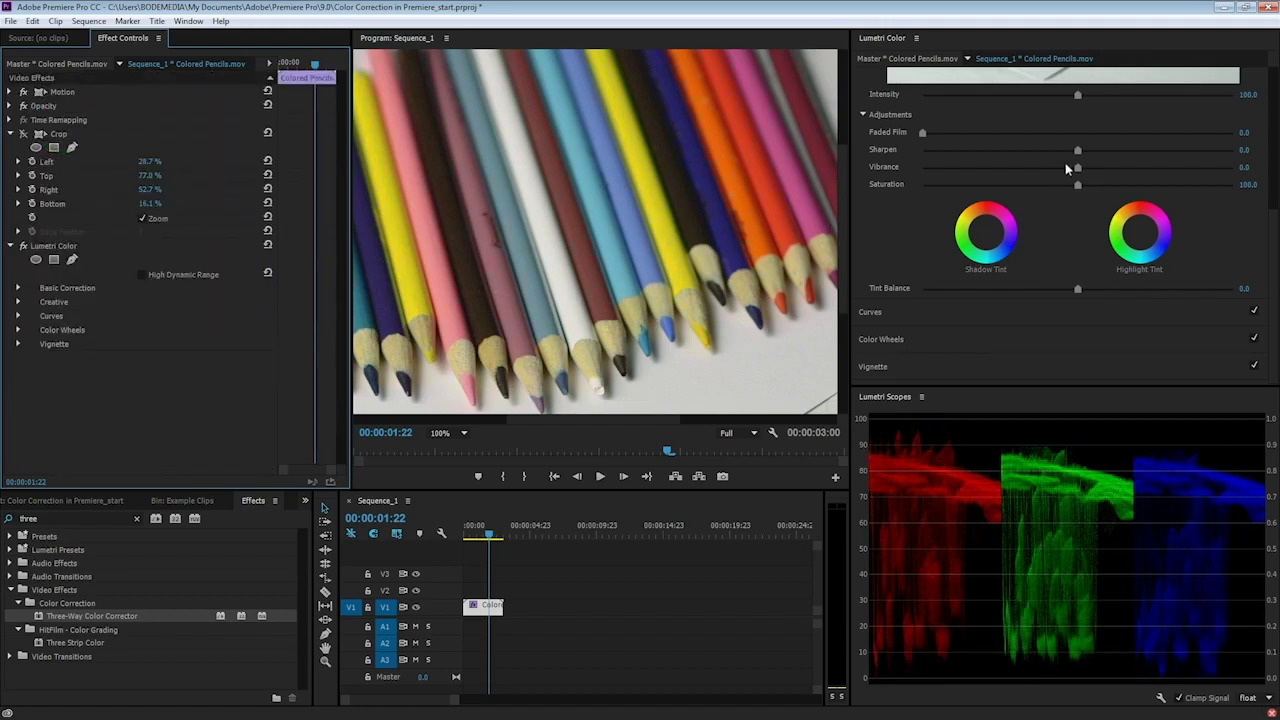
Raise the Colored Pencils clip's Lumetri Vibrance to 61.8 and open the Example Clips bin
{"action": "left_click_drag", "start_coordinate": [1079, 169], "coordinate": [1157, 170]}
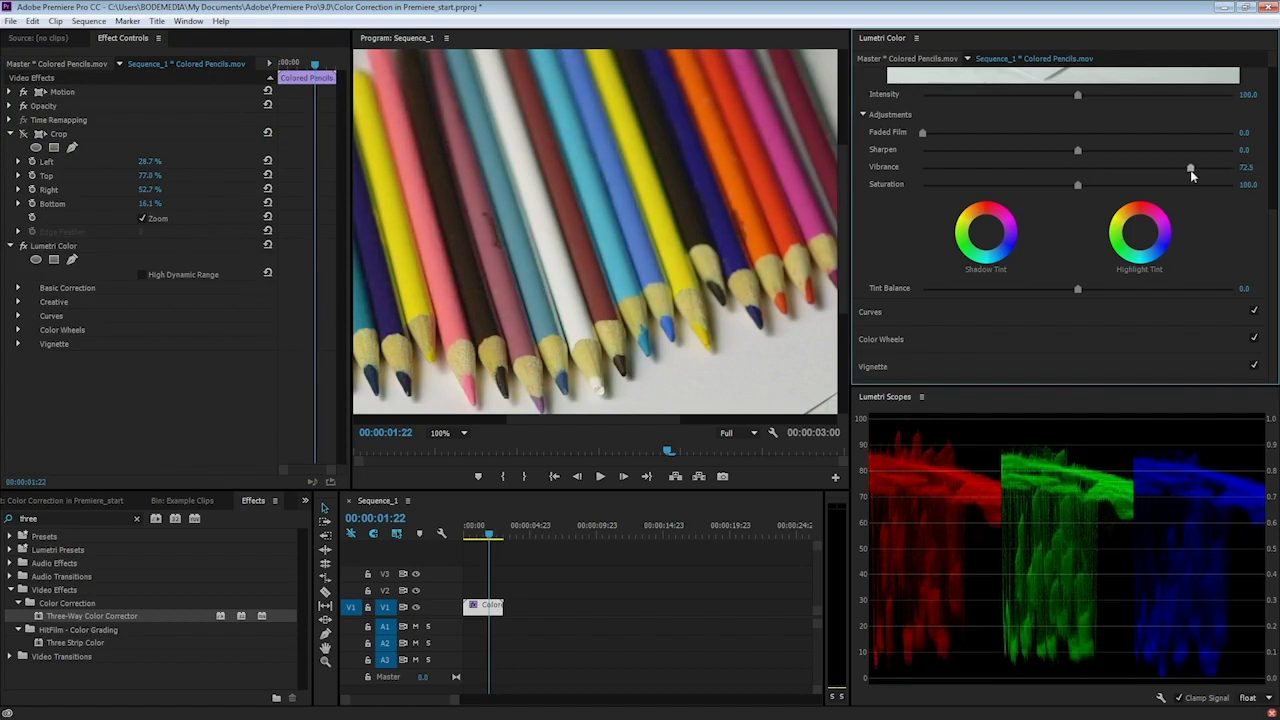
{"action": "mouse_move", "coordinate": [1157, 170]}
{"action": "left_mouse_down"}
{"action": "mouse_move", "coordinate": [1200, 170]}
{"action": "mouse_move", "coordinate": [1151, 170]}
{"action": "mouse_move", "coordinate": [1194, 170]}
{"action": "mouse_move", "coordinate": [1175, 170]}
{"action": "left_mouse_up"}
{"action": "scroll", "coordinate": [975, 200], "scroll_direction": "up", "scroll_amount": 3}
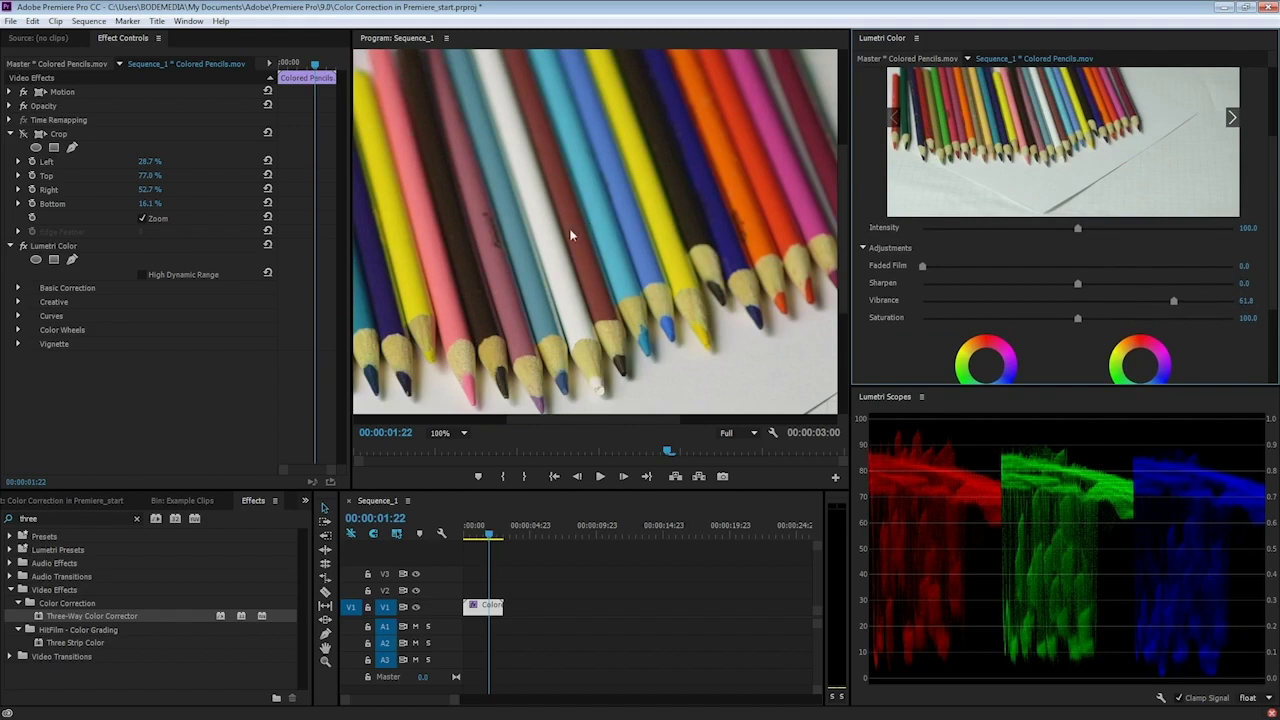
{"action": "left_click", "coordinate": [183, 502]}
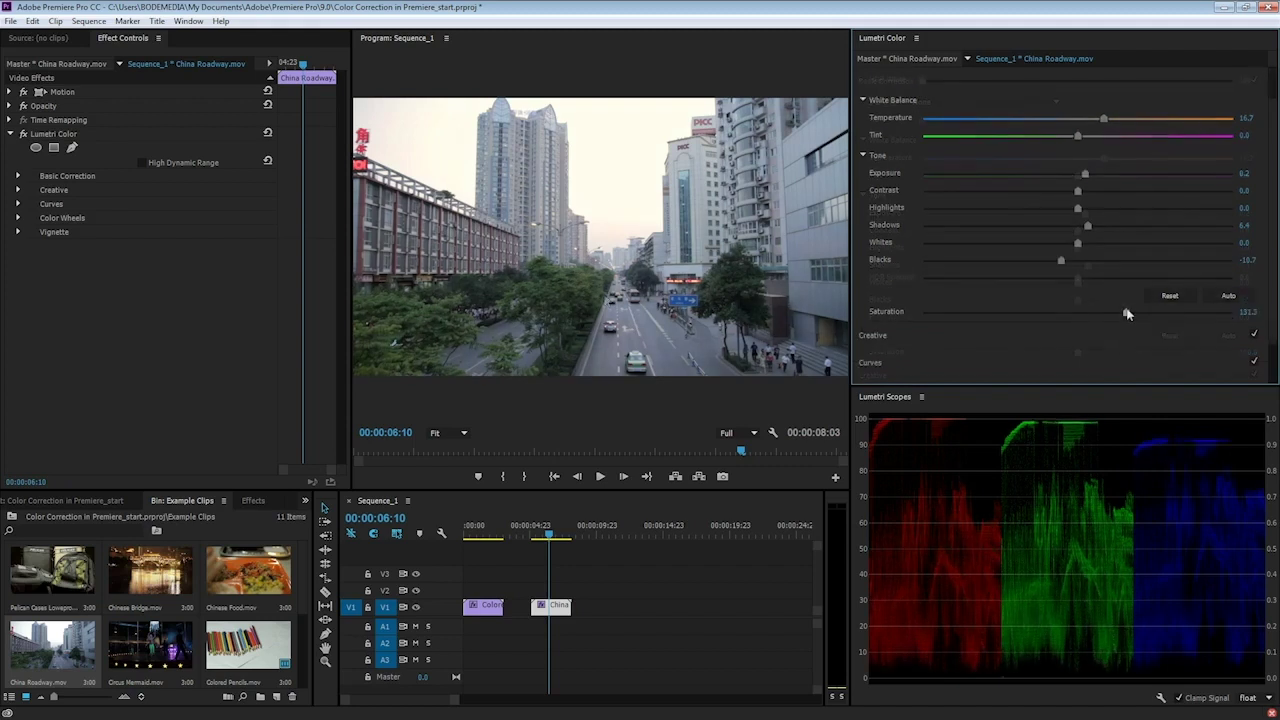
Try Basic Correction Saturation at 152.8 and 193.6 on the China Roadway clip and inspect the buildings at 100% zoom
{"action": "mouse_move", "coordinate": [1150, 311]}
{"action": "left_mouse_down"}
{"action": "mouse_move", "coordinate": [1210, 313]}
{"action": "mouse_move", "coordinate": [1050, 313]}
{"action": "mouse_move", "coordinate": [1160, 322]}
{"action": "left_mouse_up"}
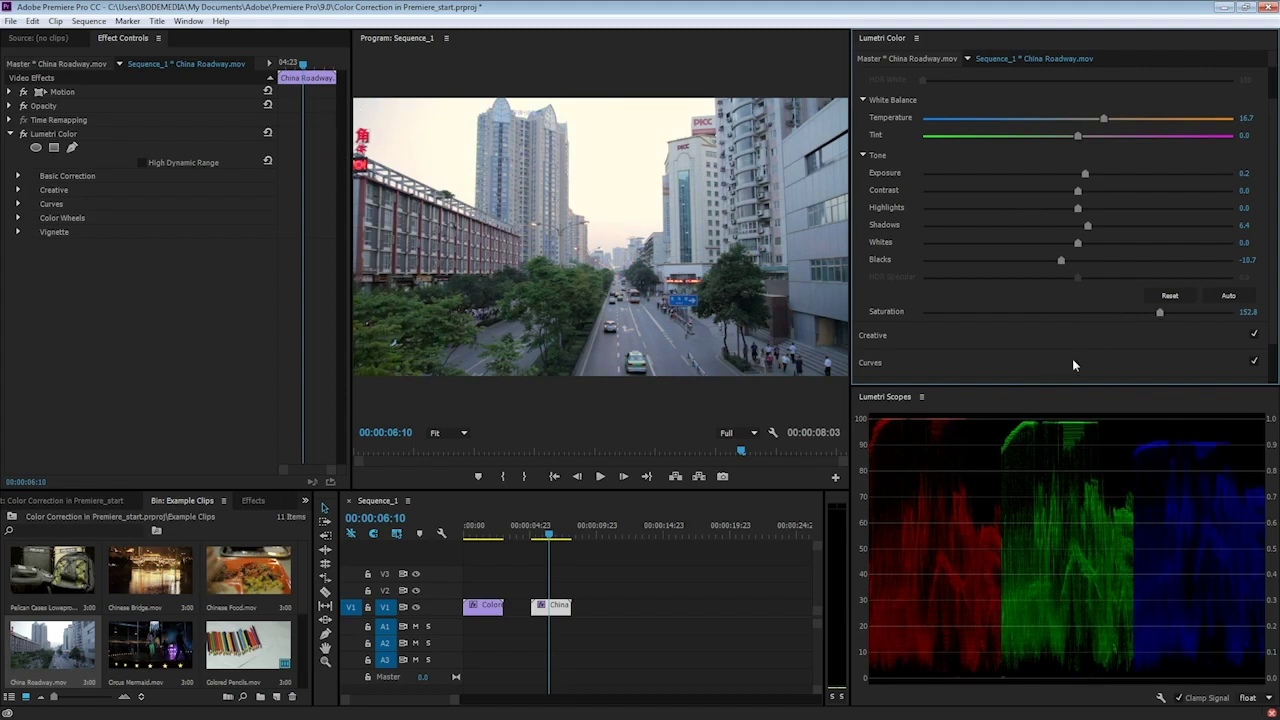
{"action": "left_click_drag", "start_coordinate": [1160, 313], "coordinate": [1220, 325]}
{"action": "left_click", "coordinate": [463, 433]}
{"action": "left_click", "coordinate": [468, 525]}
{"action": "left_click_drag", "start_coordinate": [620, 421], "coordinate": [379, 411]}
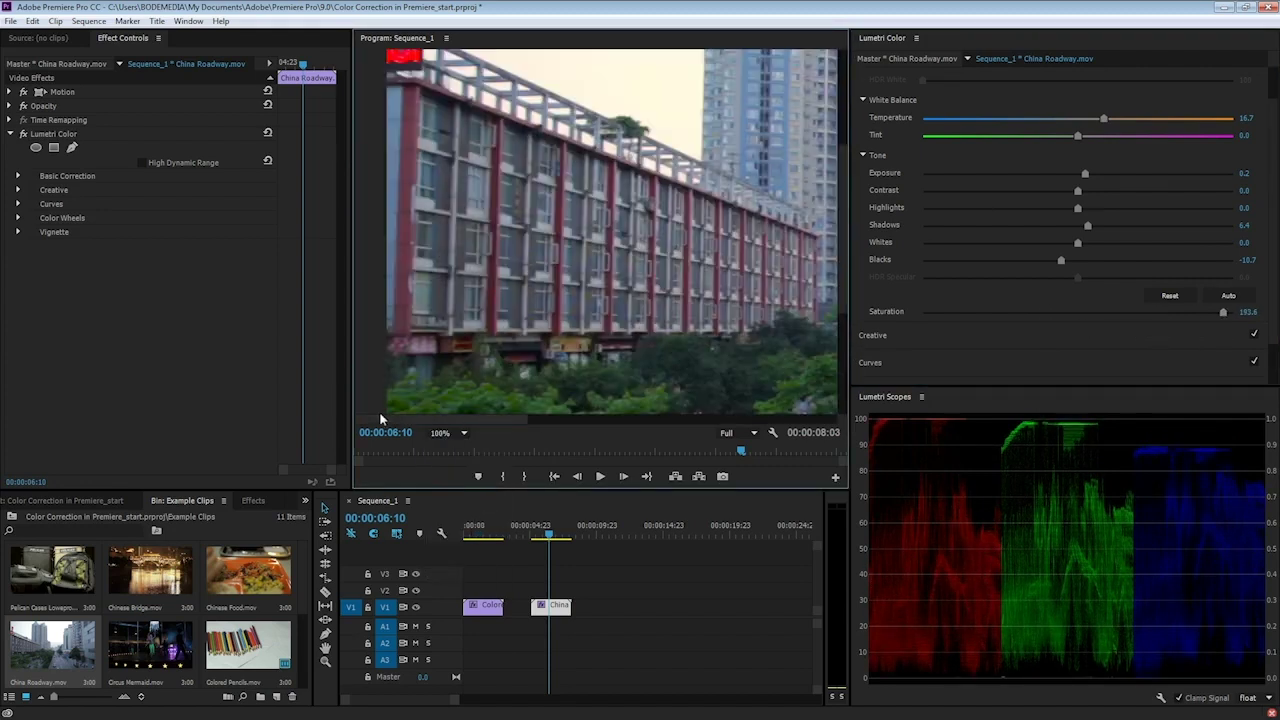
{"action": "left_click_drag", "start_coordinate": [846, 274], "coordinate": [809, 124]}
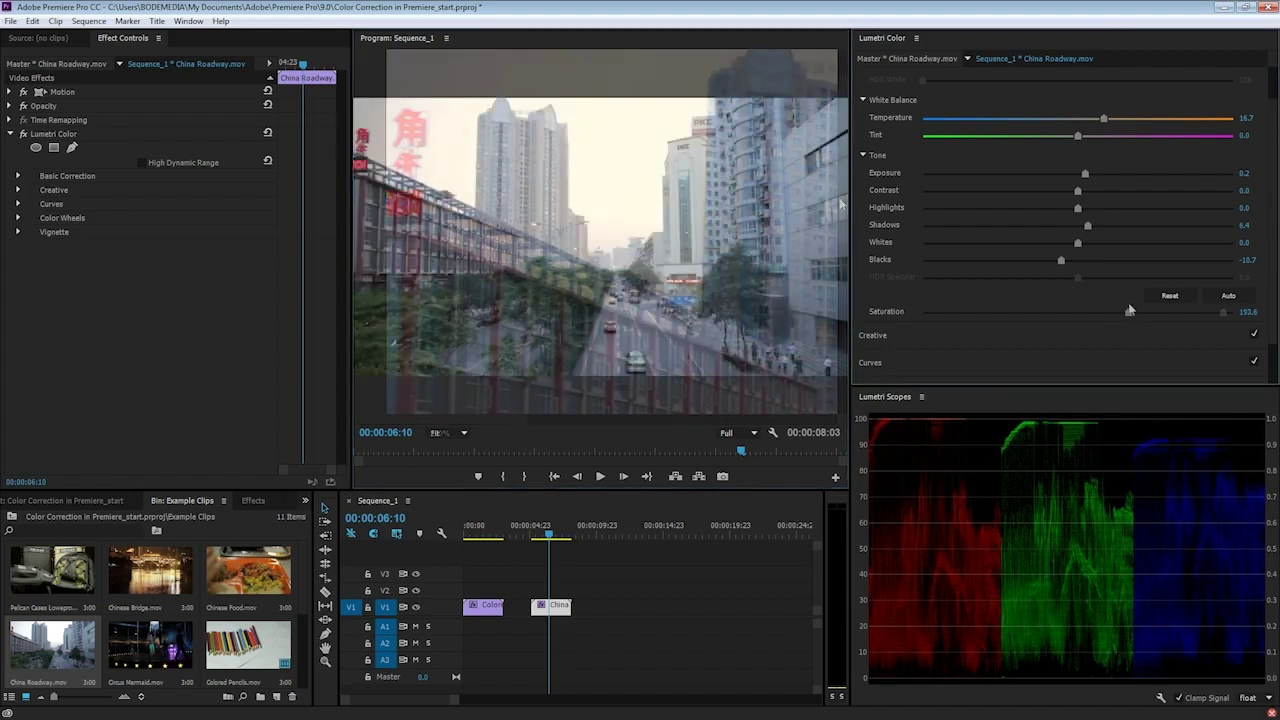
Boost the greens and yellow-greens of the China Roadway clip by pulling its Hue Saturation Curve outward in that range
{"action": "left_click", "coordinate": [956, 358]}
{"action": "scroll", "coordinate": [955, 354], "scroll_direction": "down", "scroll_amount": 4}
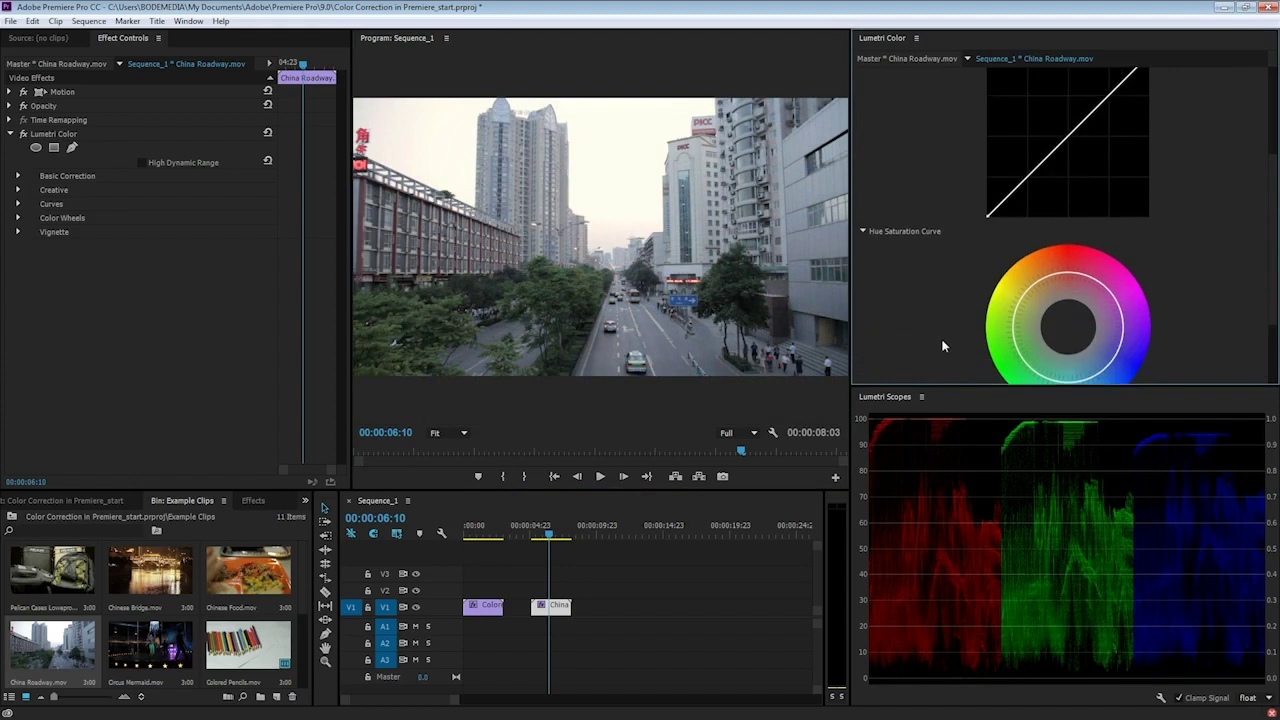
{"action": "scroll", "coordinate": [928, 236], "scroll_direction": "down", "scroll_amount": 3}
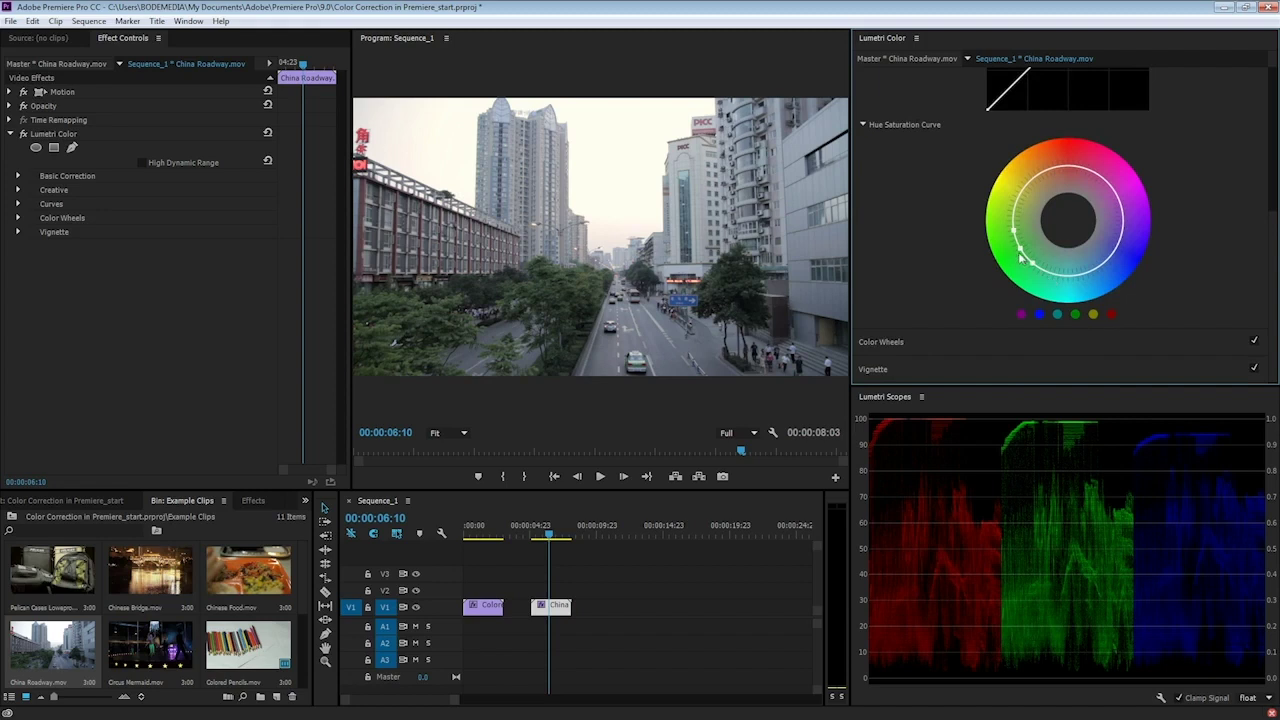
{"action": "left_click_drag", "start_coordinate": [1018, 249], "coordinate": [985, 262]}
{"action": "left_click_drag", "start_coordinate": [1013, 231], "coordinate": [1009, 284]}
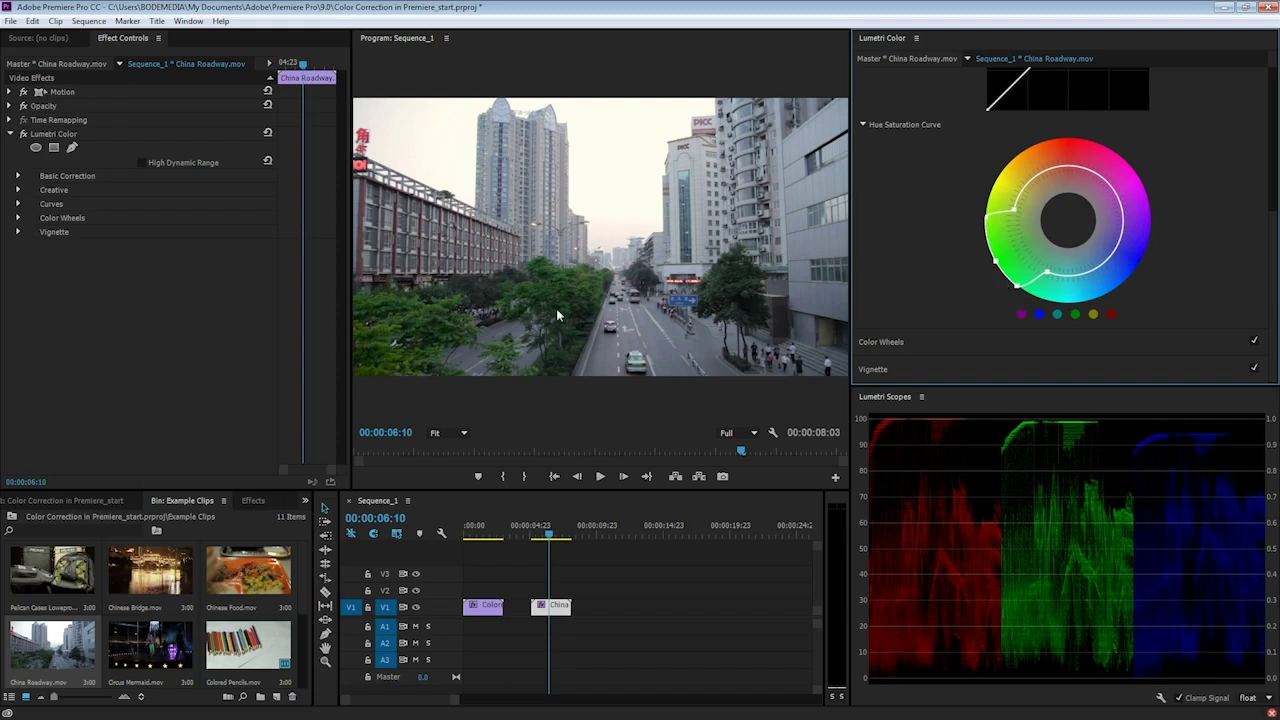
{"action": "left_click", "coordinate": [1018, 193]}
{"action": "left_click_drag", "start_coordinate": [1011, 209], "coordinate": [983, 178]}
Add points around the blues and oranges on the Hue Saturation Curve and pull both ranges outward to increase their saturation
{"action": "left_click", "coordinate": [1040, 315]}
{"action": "left_click", "coordinate": [1076, 274]}
{"action": "mouse_move", "coordinate": [1104, 266]}
{"action": "left_mouse_down"}
{"action": "mouse_move", "coordinate": [1101, 284]}
{"action": "mouse_move", "coordinate": [1123, 258]}
{"action": "left_mouse_up"}
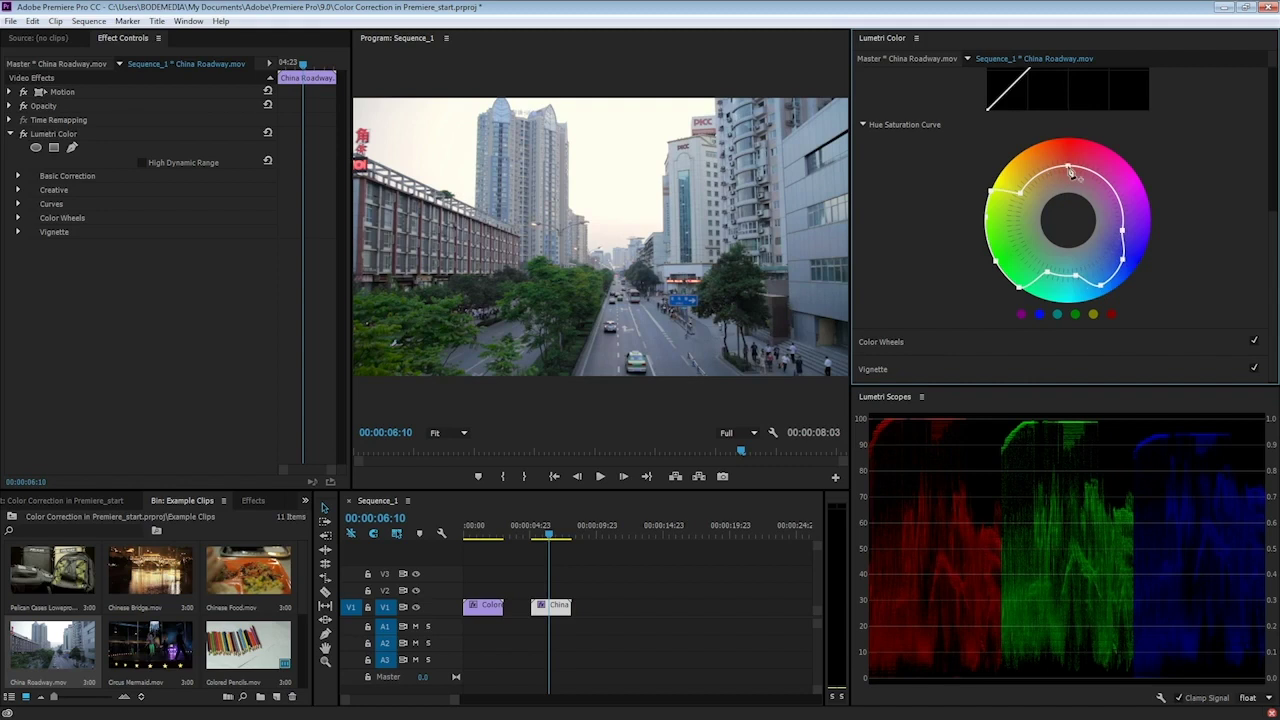
{"action": "left_click", "coordinate": [1053, 170]}
{"action": "left_click_drag", "start_coordinate": [1037, 176], "coordinate": [1012, 185]}
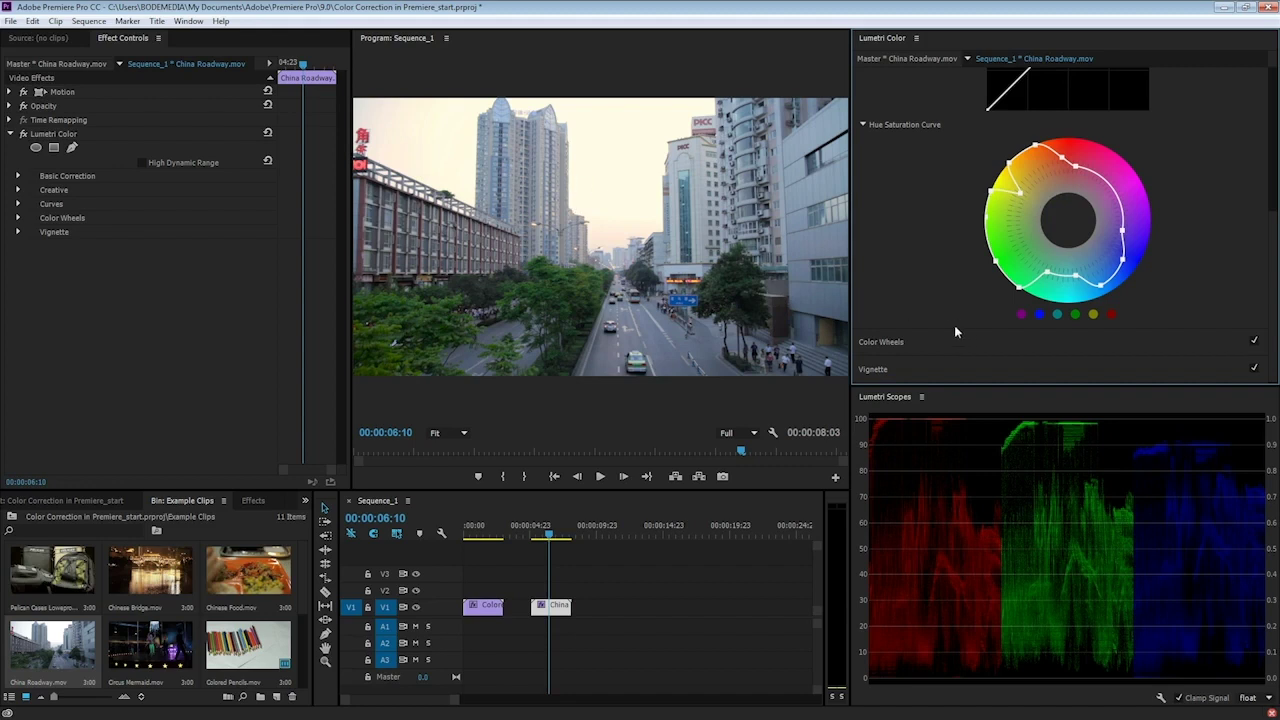
Compare the China Roadway clip with Lumetri Color disabled and enabled, and play back the corrected shot
{"action": "scroll", "coordinate": [930, 320], "scroll_direction": "up", "scroll_amount": 1}
{"action": "scroll", "coordinate": [903, 317], "scroll_direction": "up", "scroll_amount": 3}
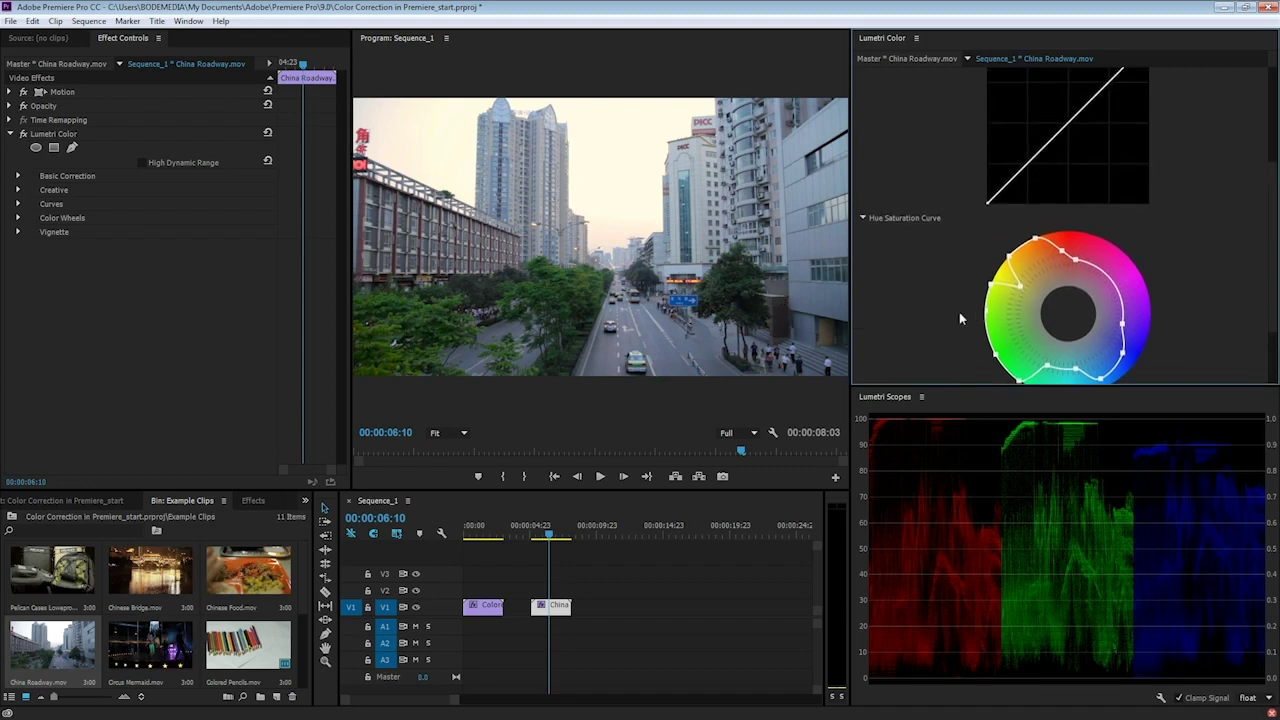
{"action": "left_click", "coordinate": [23, 133]}
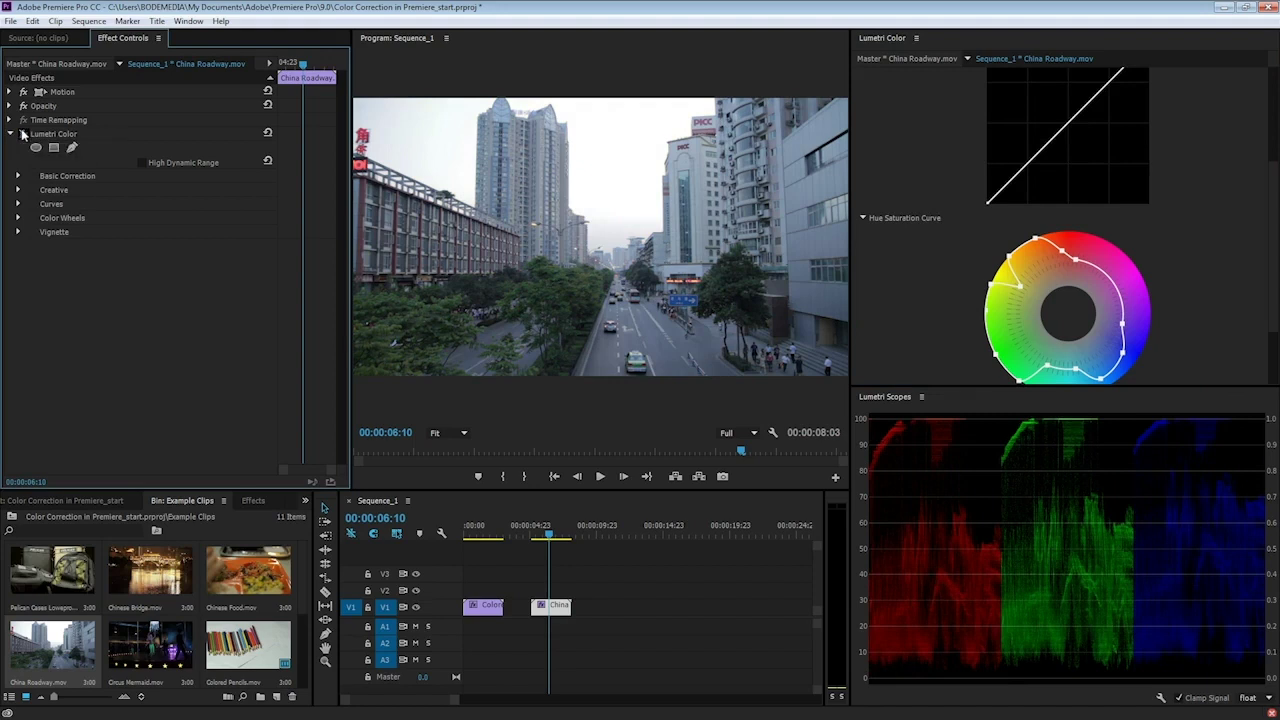
{"action": "left_click", "coordinate": [23, 133]}
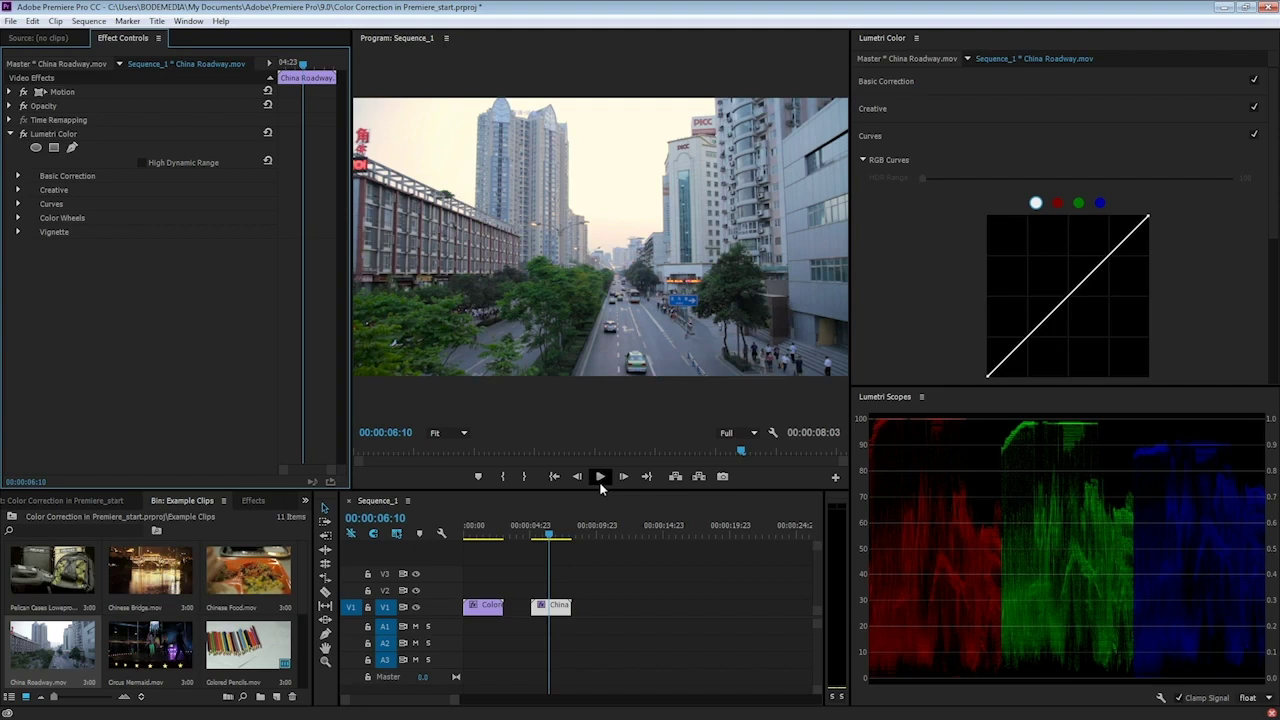
{"action": "left_click", "coordinate": [600, 477]}
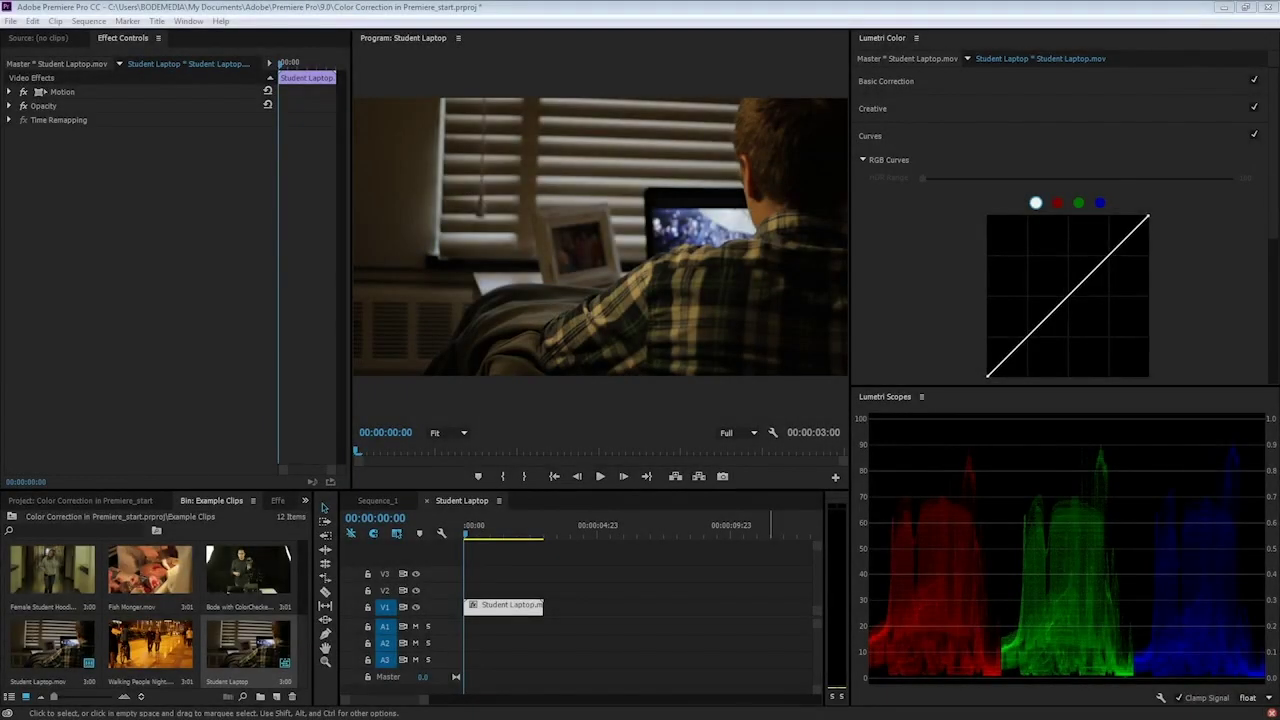
Set Exposure to 1.1, Tint to 18.9 and Temperature to -46.4 in the Student Laptop clip's Lumetri Basic Correction
{"action": "left_click", "coordinate": [52, 645]}
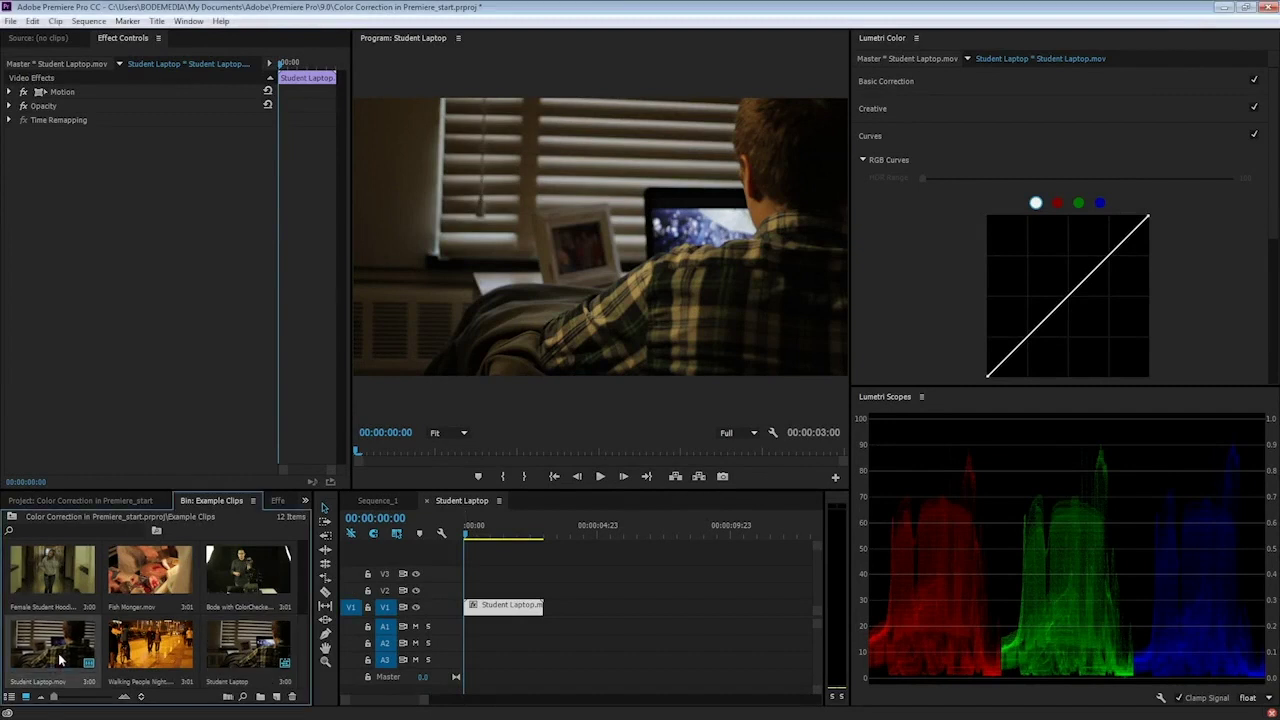
{"action": "left_click_drag", "start_coordinate": [491, 532], "coordinate": [507, 532]}
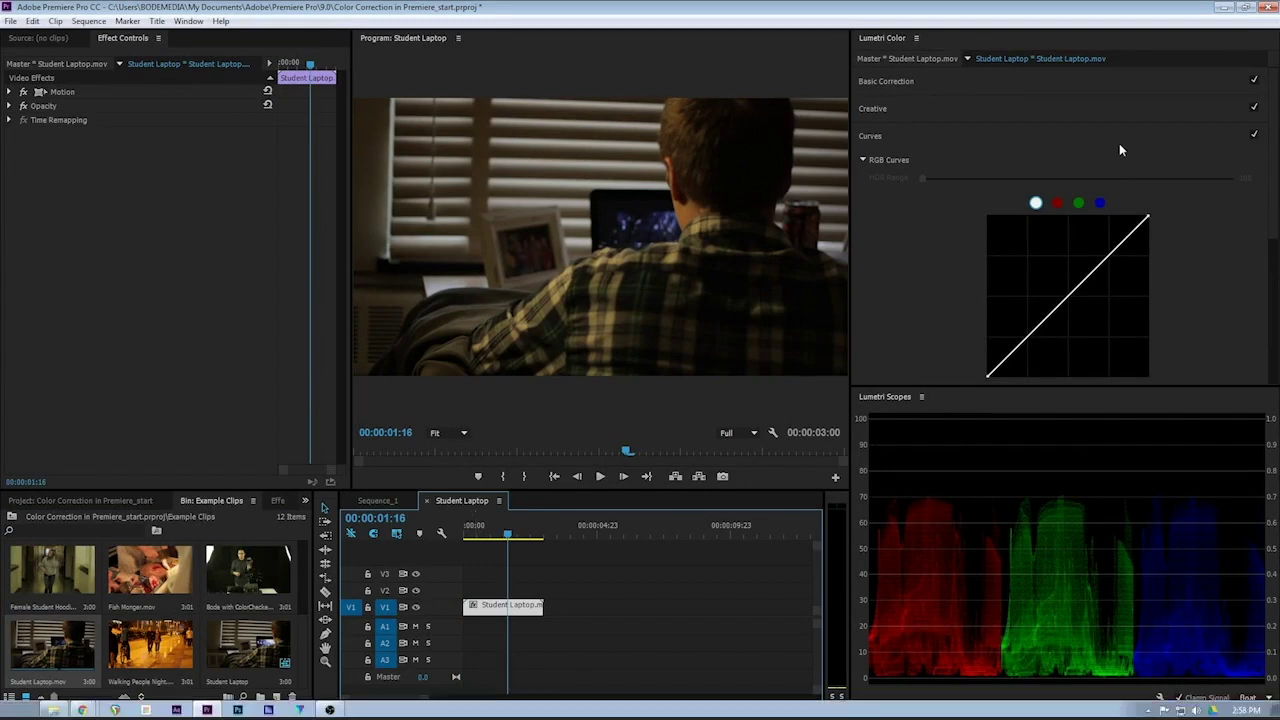
{"action": "left_click", "coordinate": [937, 88]}
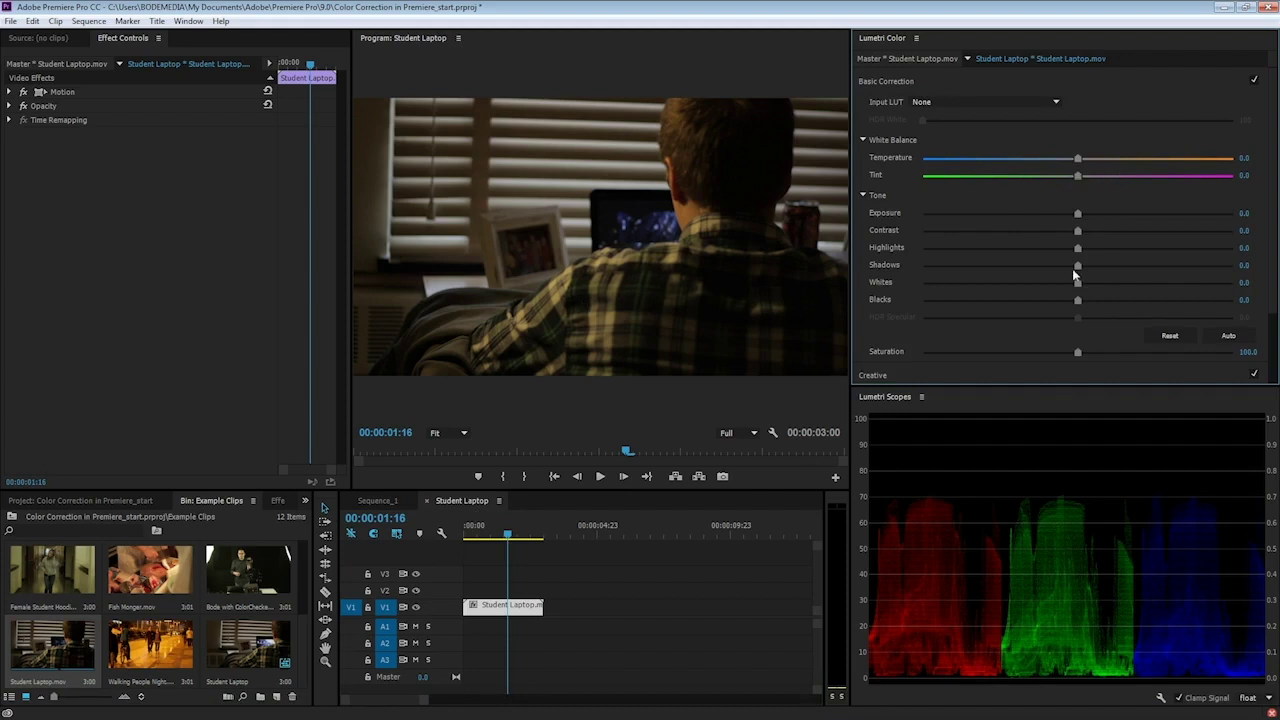
{"action": "left_click_drag", "start_coordinate": [1099, 214], "coordinate": [1005, 161]}
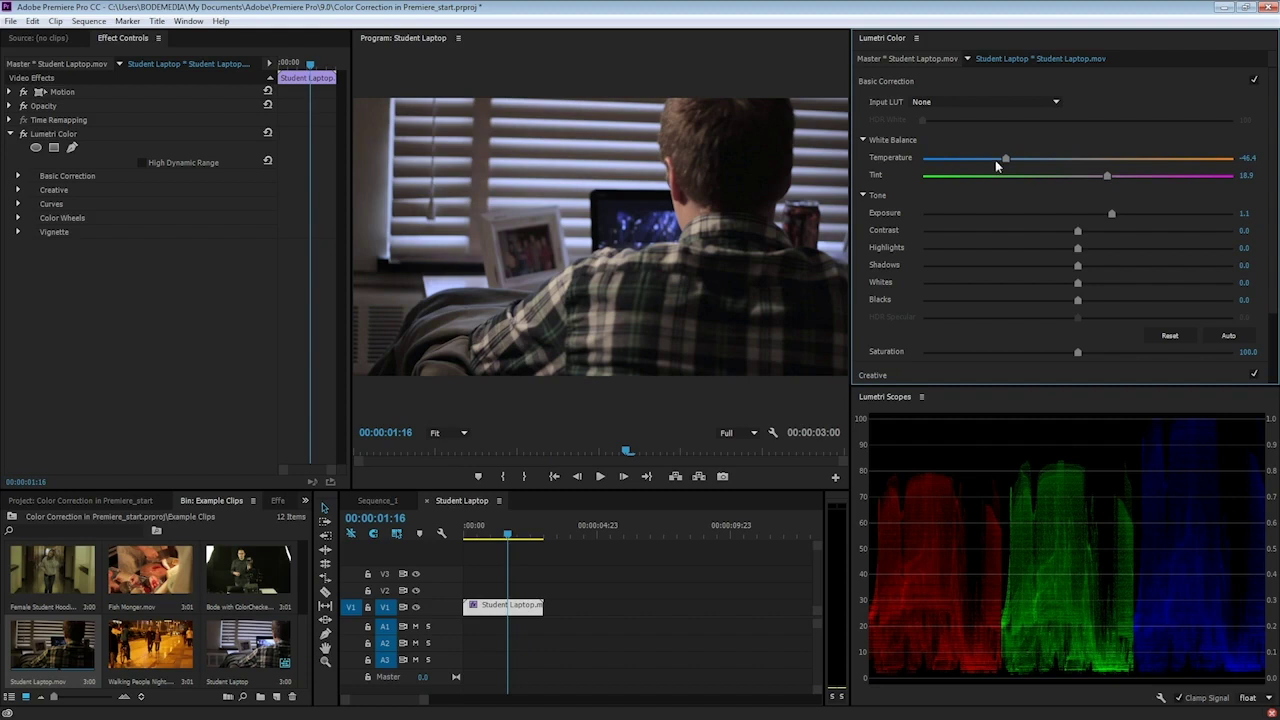
Refine the clip's white balance to Temperature -45.9 and Tint 16.7, comparing the shot with Lumetri Color disabled and enabled
{"action": "left_click_drag", "start_coordinate": [1107, 176], "coordinate": [1107, 177]}
{"action": "left_click_drag", "start_coordinate": [1006, 160], "coordinate": [1010, 165]}
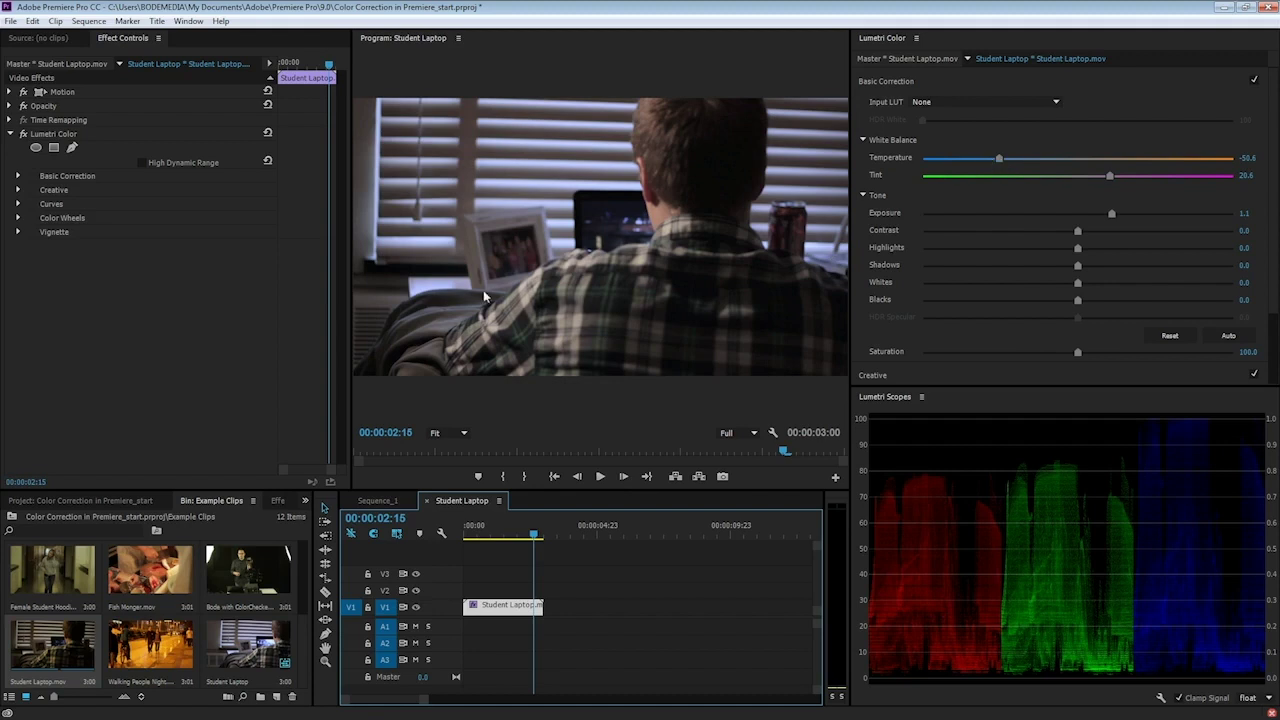
{"action": "left_click", "coordinate": [24, 133]}
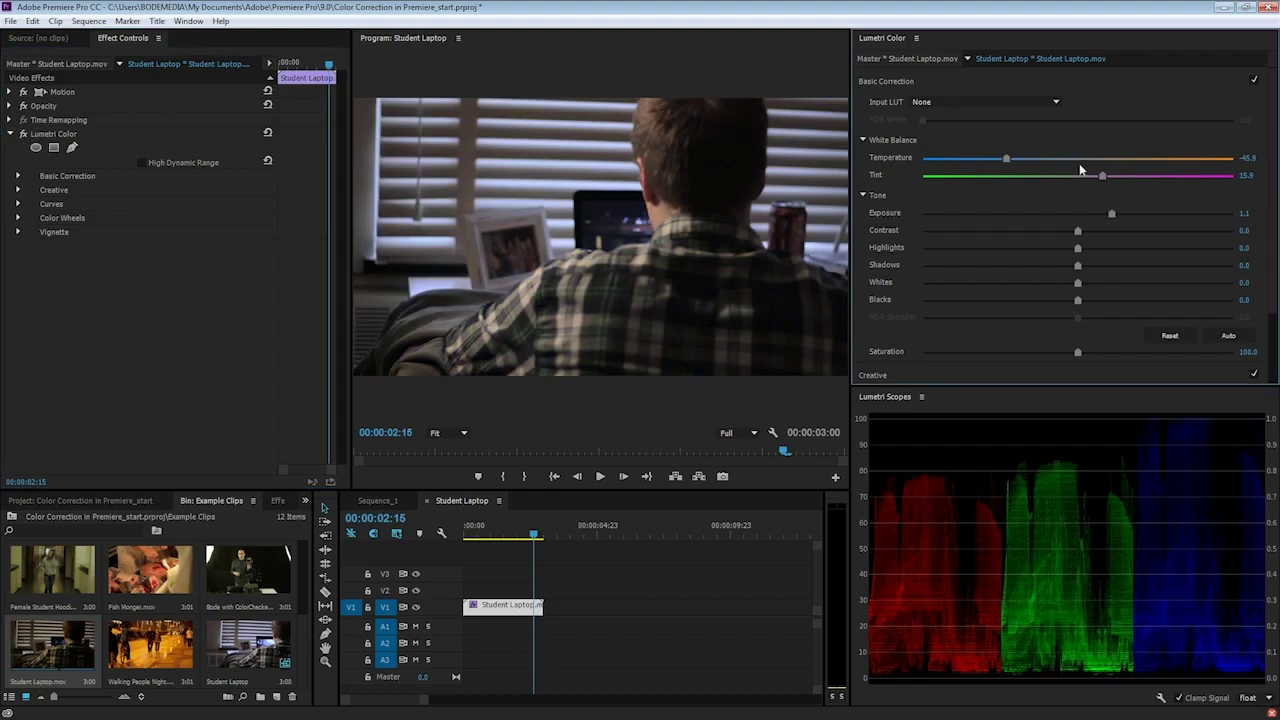
{"action": "left_click_drag", "start_coordinate": [1101, 175], "coordinate": [1104, 175]}
Apply the Three-Way Color Corrector to the Student Laptop clip below Lumetri Color, with the playhead at 00:00:01:18
{"action": "left_click_drag", "start_coordinate": [534, 535], "coordinate": [510, 536]}
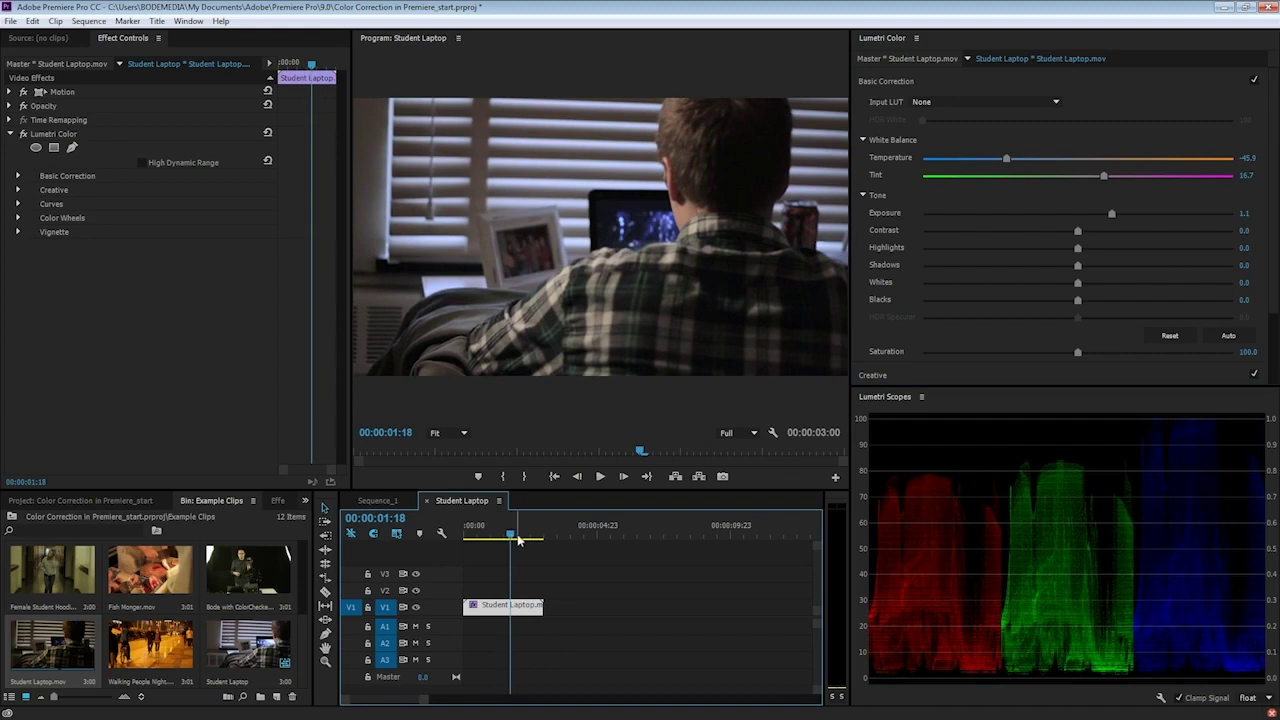
{"action": "left_click", "coordinate": [277, 501]}
{"action": "left_click_drag", "start_coordinate": [113, 615], "coordinate": [133, 256]}
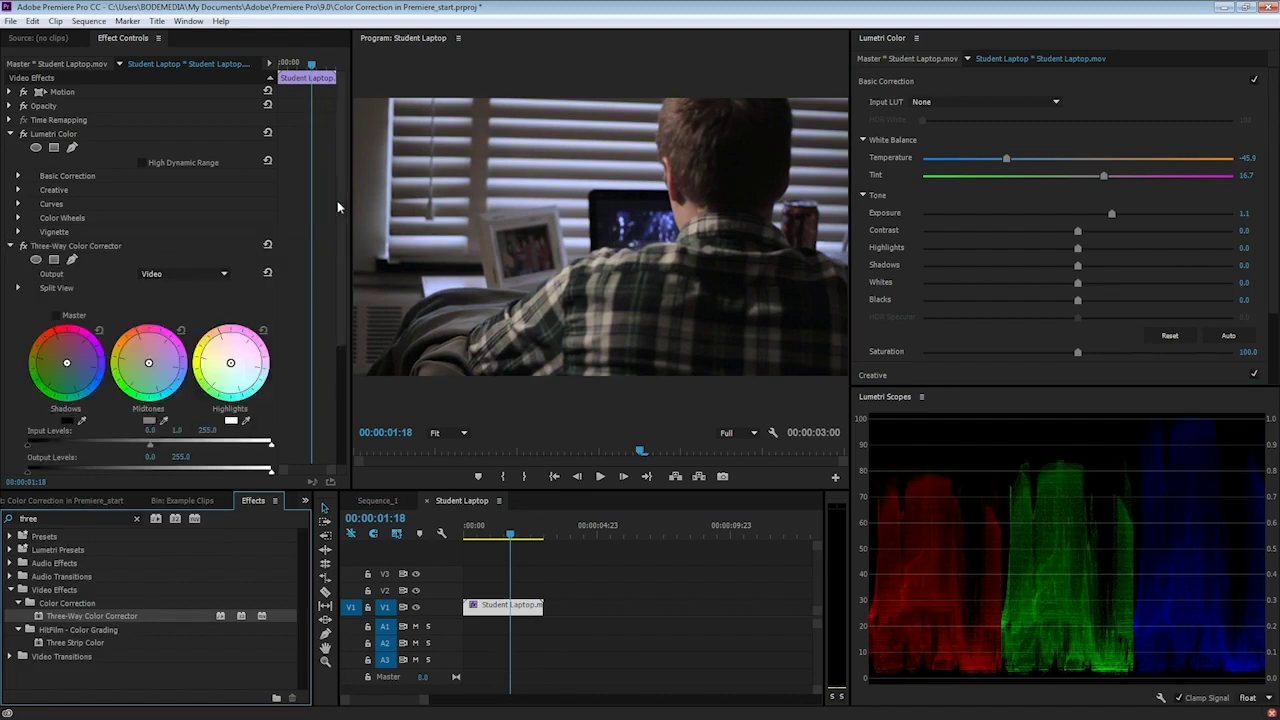
{"action": "left_click_drag", "start_coordinate": [279, 197], "coordinate": [291, 197]}
{"action": "scroll", "coordinate": [333, 340], "scroll_direction": "down", "scroll_amount": 4}
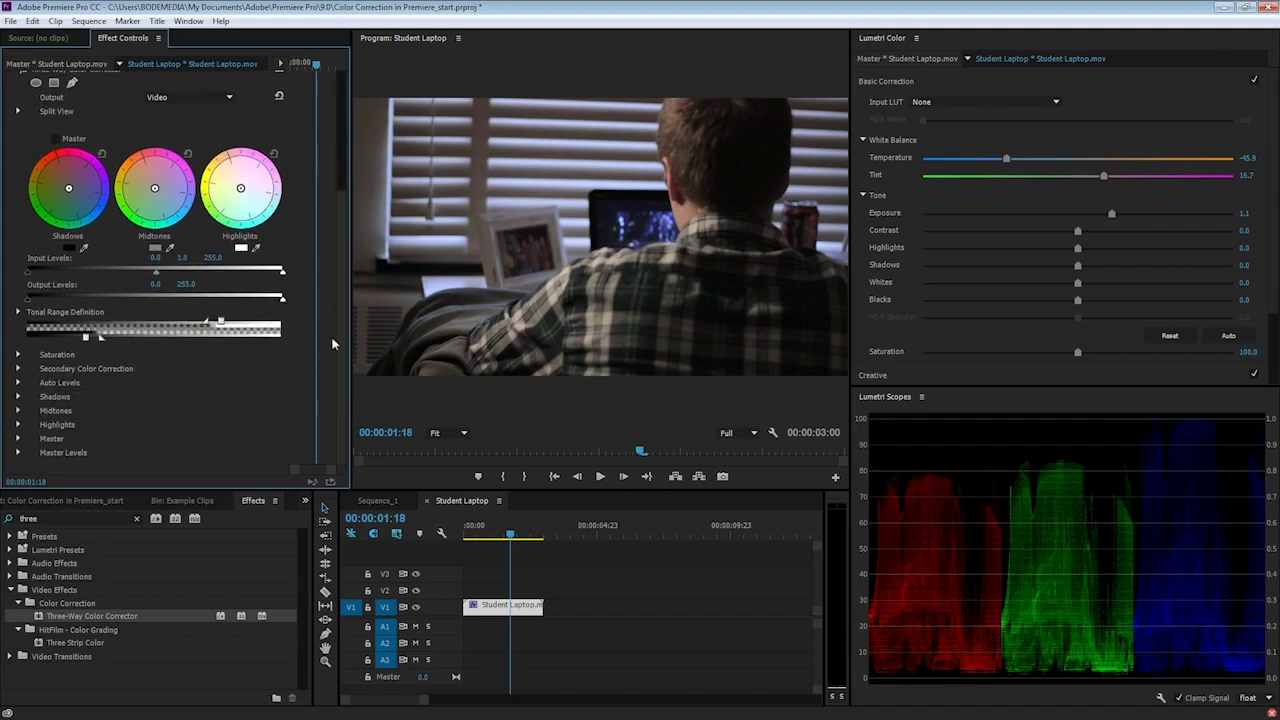
Sample the bluish light on the window blinds as the Secondary Color Correction center and compare its mask with the image
{"action": "left_click", "coordinate": [19, 369]}
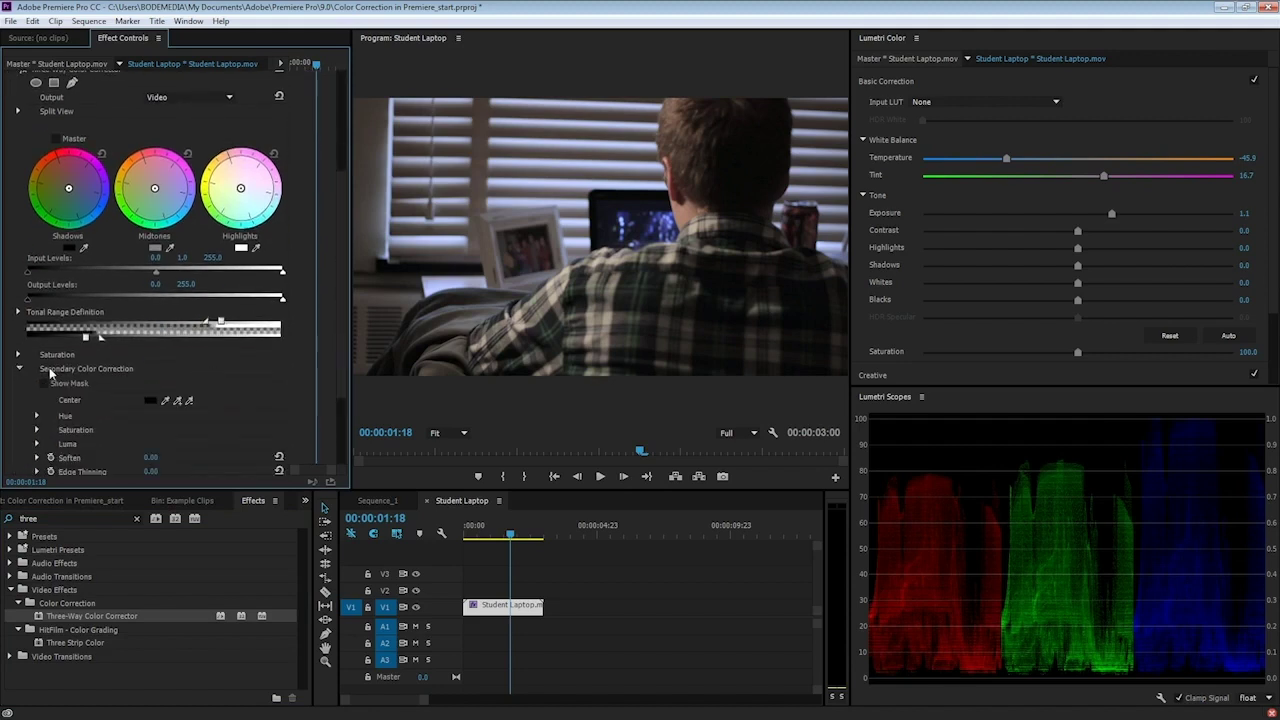
{"action": "scroll", "coordinate": [150, 362], "scroll_direction": "down", "scroll_amount": 3}
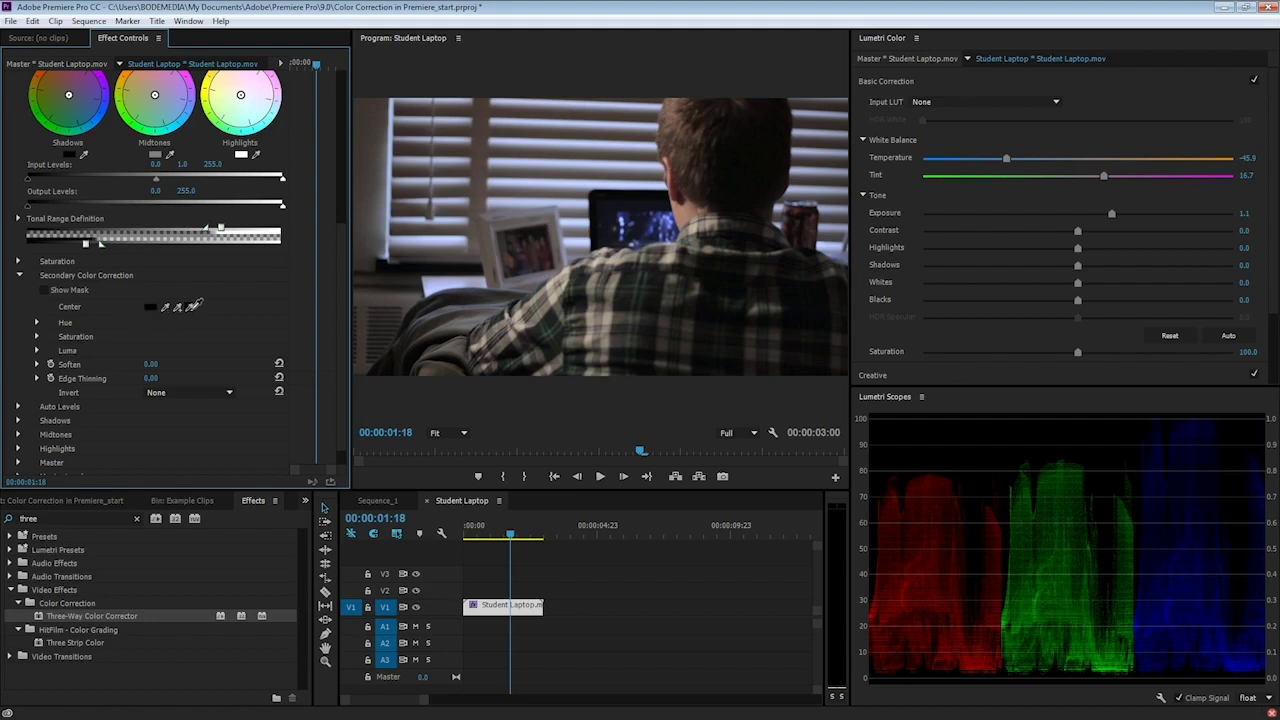
{"action": "left_click", "coordinate": [167, 307]}
{"action": "left_click", "coordinate": [166, 307]}
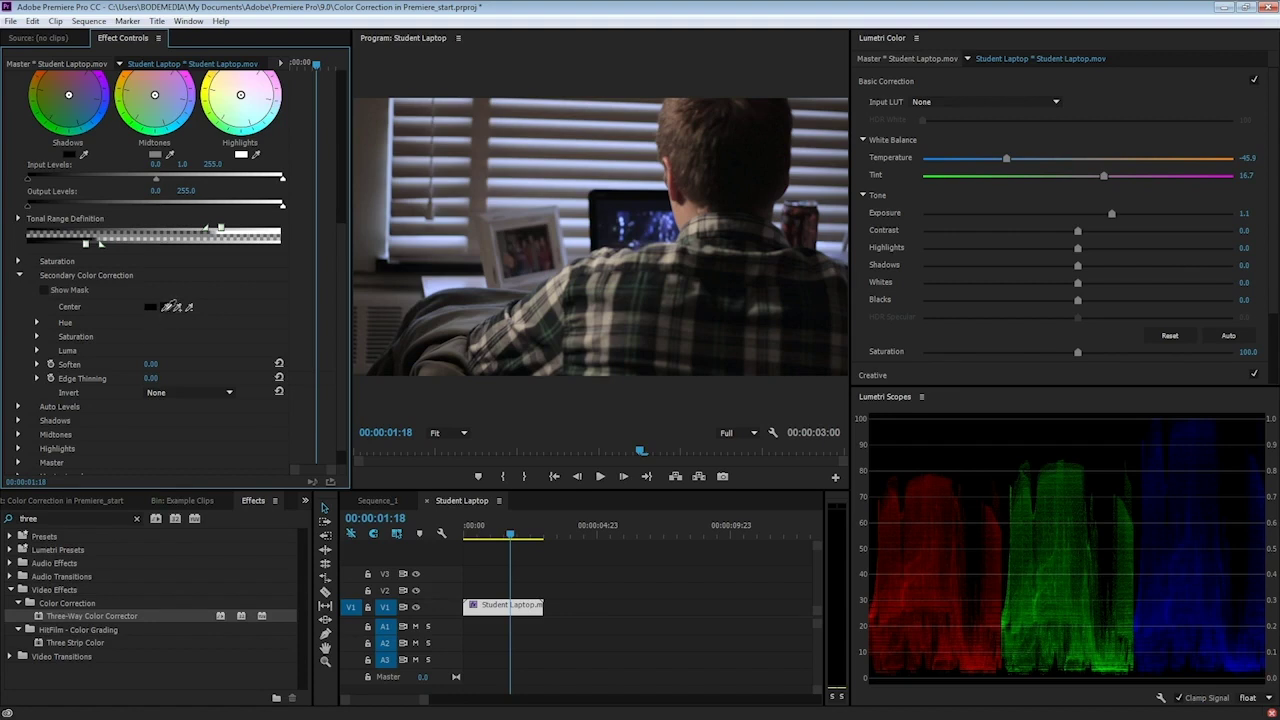
{"action": "left_click", "coordinate": [517, 190]}
{"action": "left_click", "coordinate": [44, 290]}
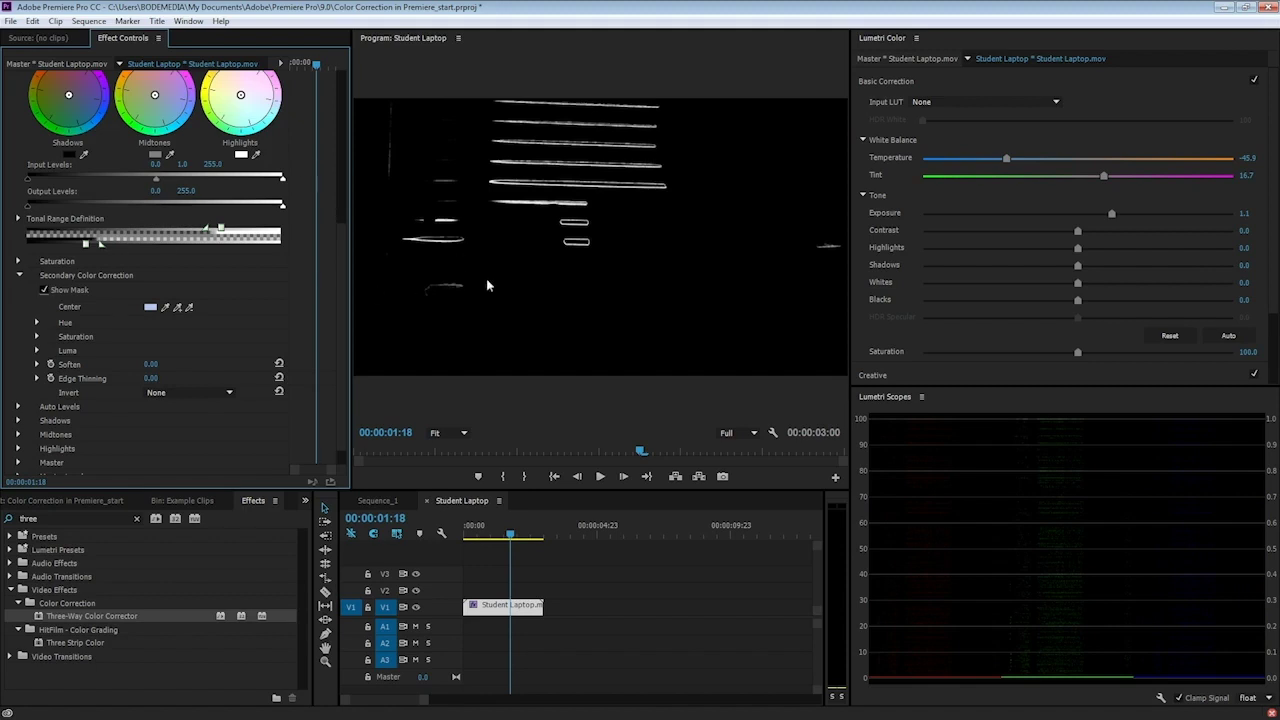
{"action": "left_click", "coordinate": [44, 290]}
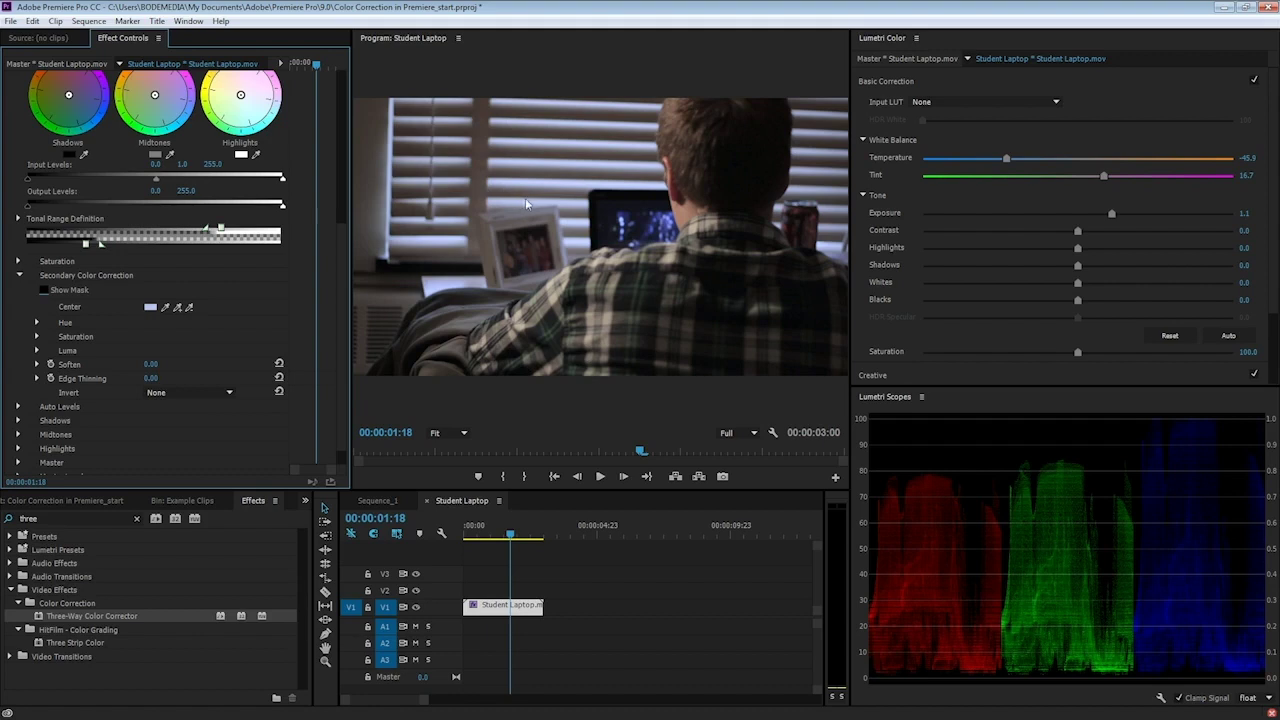
{"action": "left_click", "coordinate": [44, 290]}
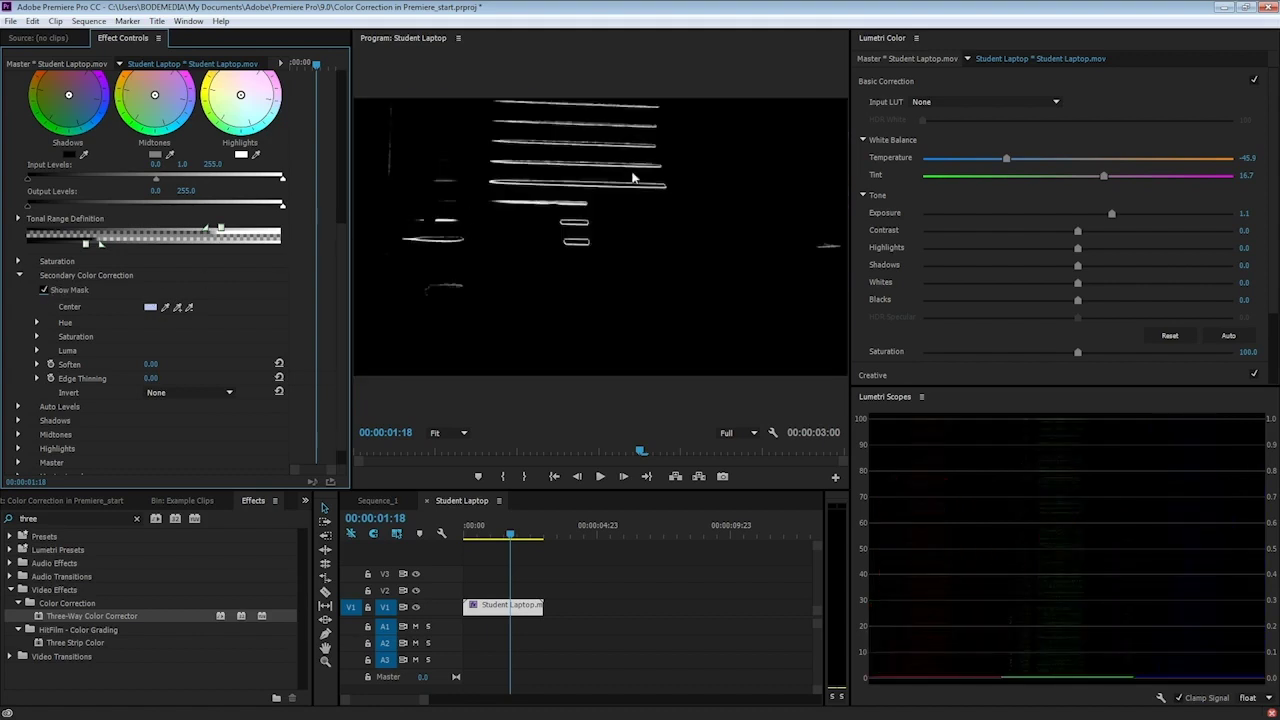
{"action": "left_click", "coordinate": [44, 290]}
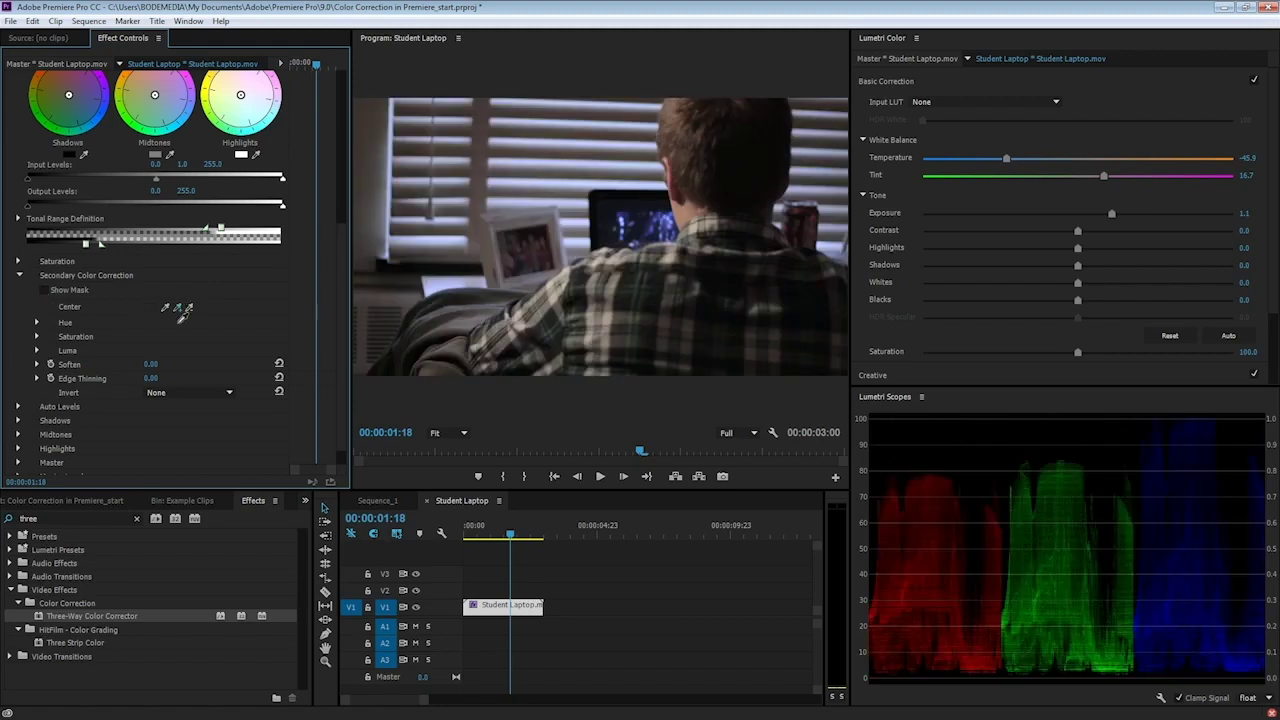
Add further bluish areas of the window blinds to the secondary color selection and show its mask
{"action": "left_click", "coordinate": [183, 306]}
{"action": "left_click", "coordinate": [585, 165]}
{"action": "left_click", "coordinate": [48, 290]}
{"action": "left_click", "coordinate": [166, 307]}
{"action": "left_click", "coordinate": [428, 233]}
{"action": "left_click", "coordinate": [183, 314]}
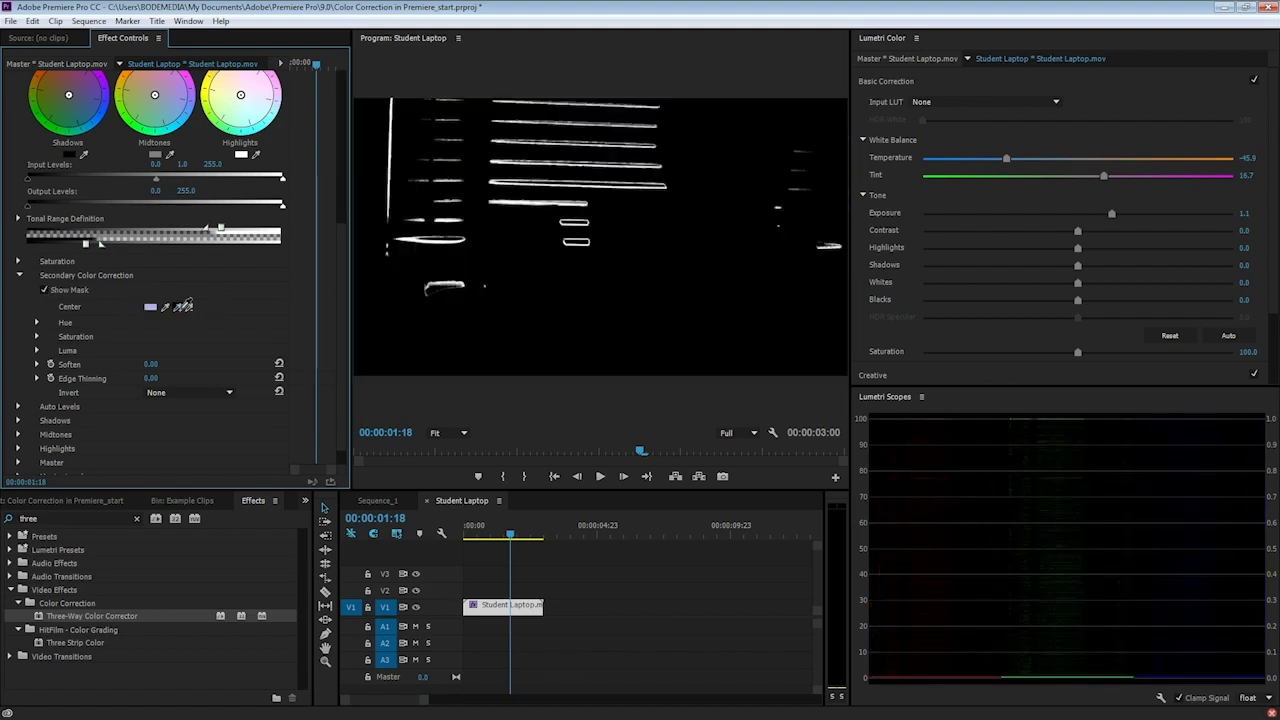
{"action": "left_click", "coordinate": [399, 163]}
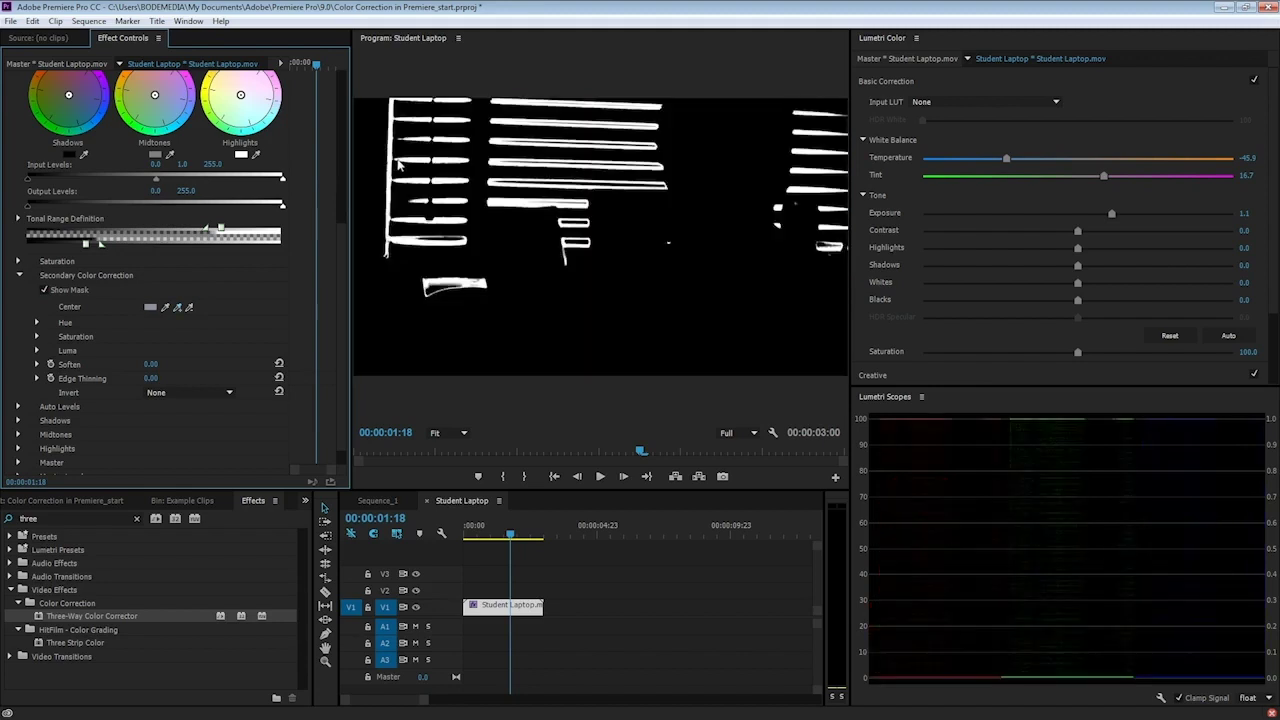
{"action": "left_click", "coordinate": [178, 307]}
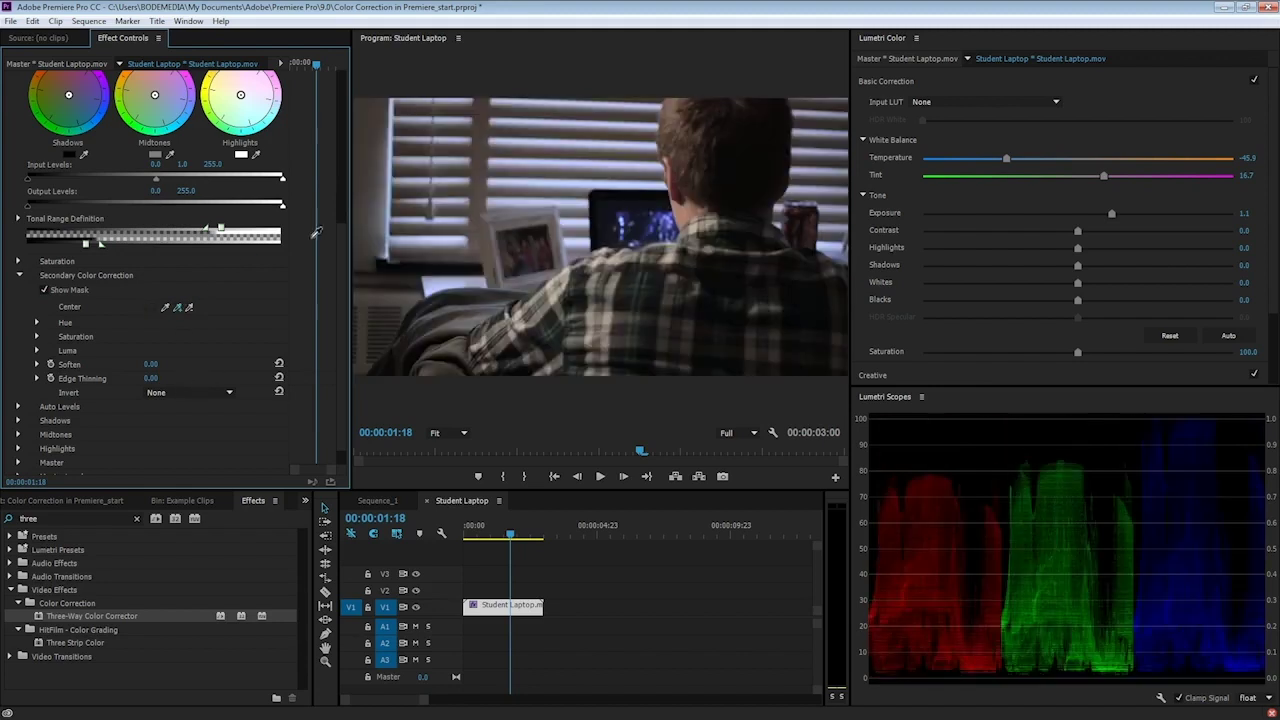
{"action": "left_click", "coordinate": [608, 162]}
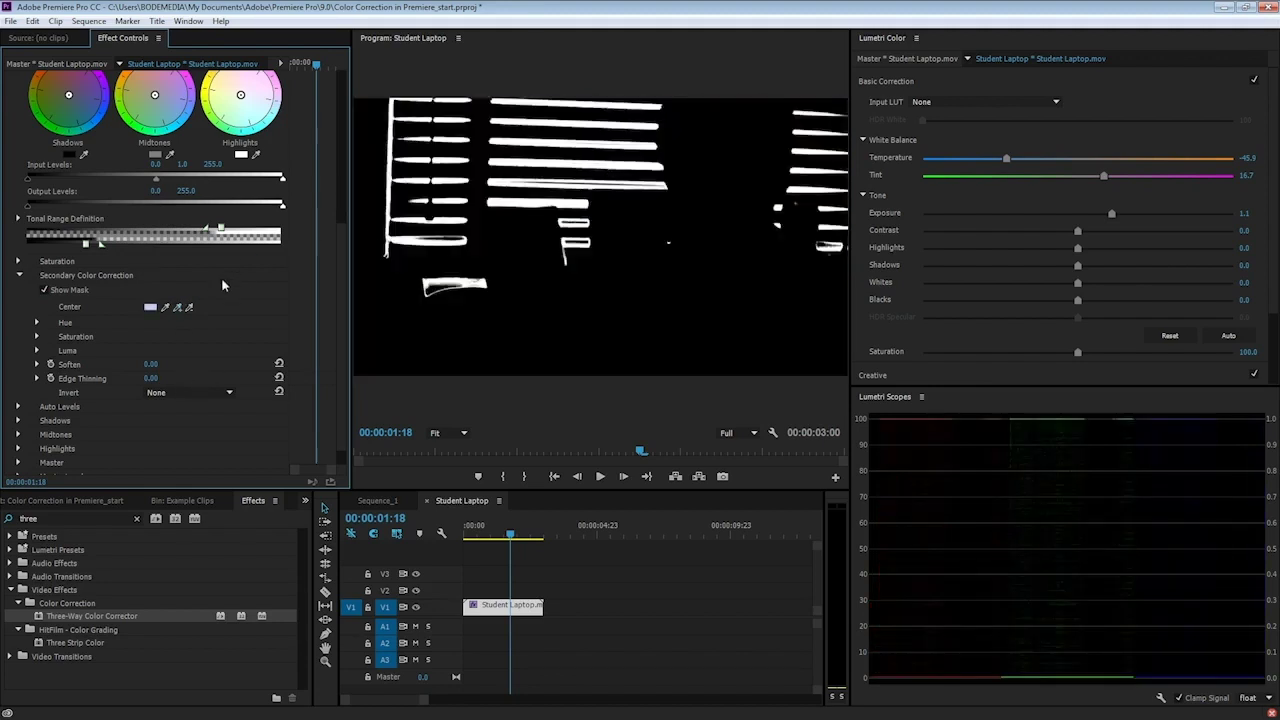
Adjust the mask's Hue end threshold to 18.48 and its Saturation thresholds to 7.27 and 20.00
{"action": "left_click", "coordinate": [37, 322]}
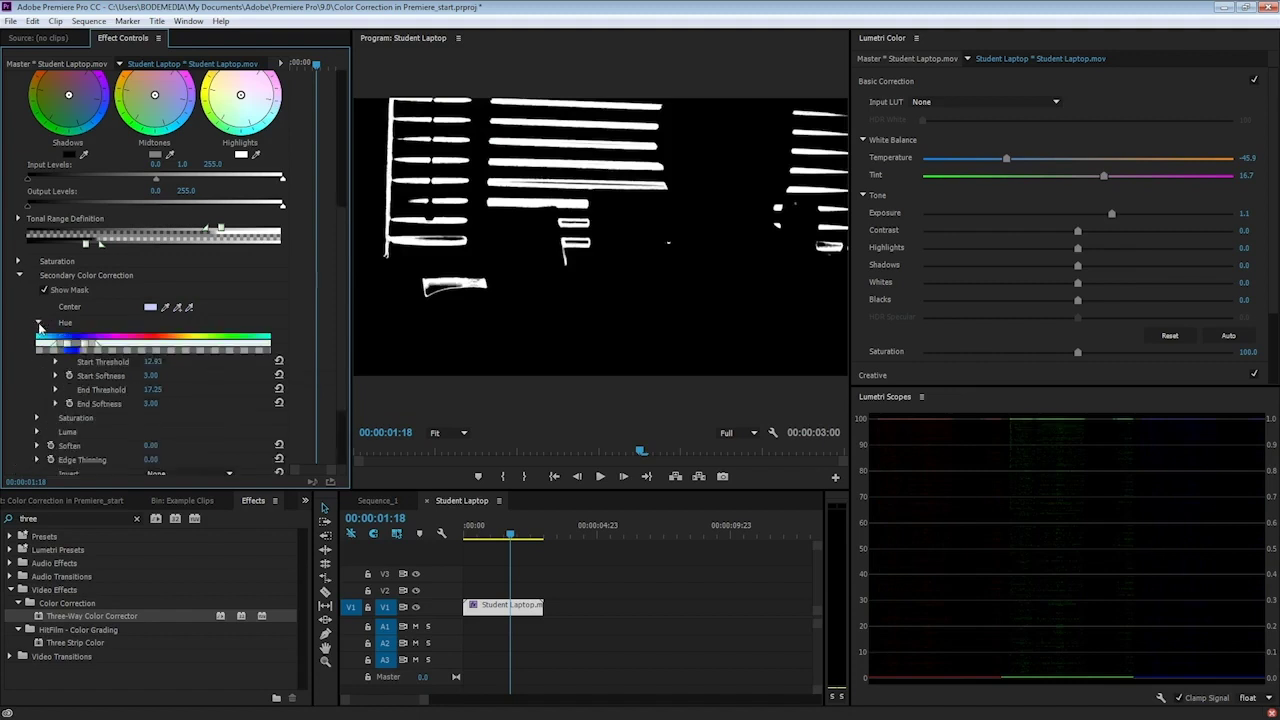
{"action": "left_click", "coordinate": [36, 418]}
{"action": "scroll", "coordinate": [40, 440], "scroll_direction": "down", "scroll_amount": 1}
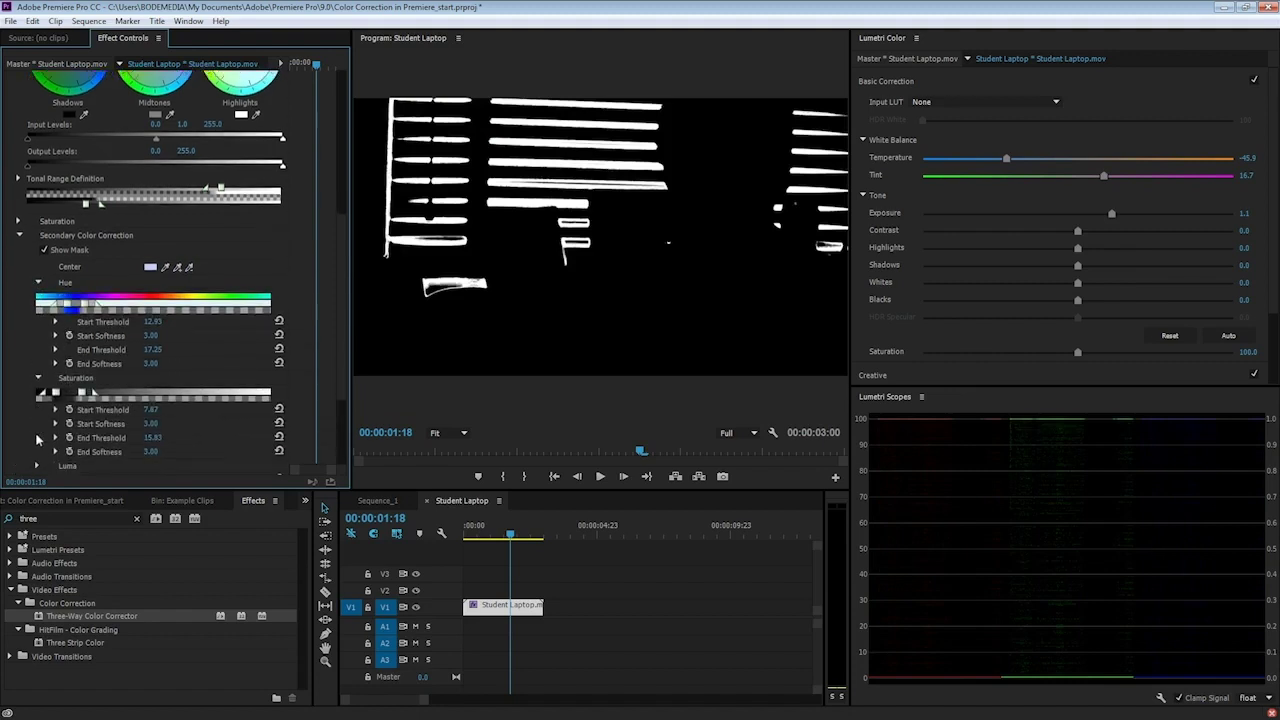
{"action": "left_click", "coordinate": [38, 466]}
{"action": "scroll", "coordinate": [38, 466], "scroll_direction": "down", "scroll_amount": 1}
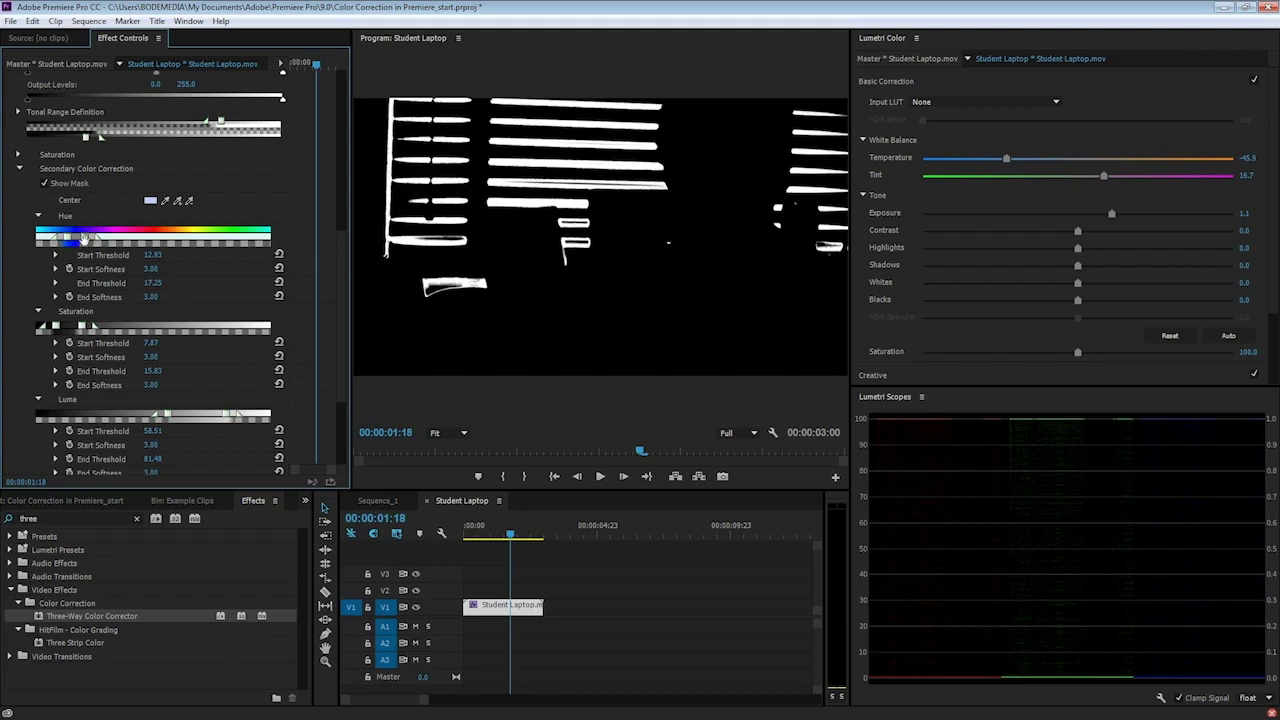
{"action": "left_click_drag", "start_coordinate": [83, 241], "coordinate": [90, 242]}
{"action": "left_click_drag", "start_coordinate": [86, 330], "coordinate": [58, 331]}
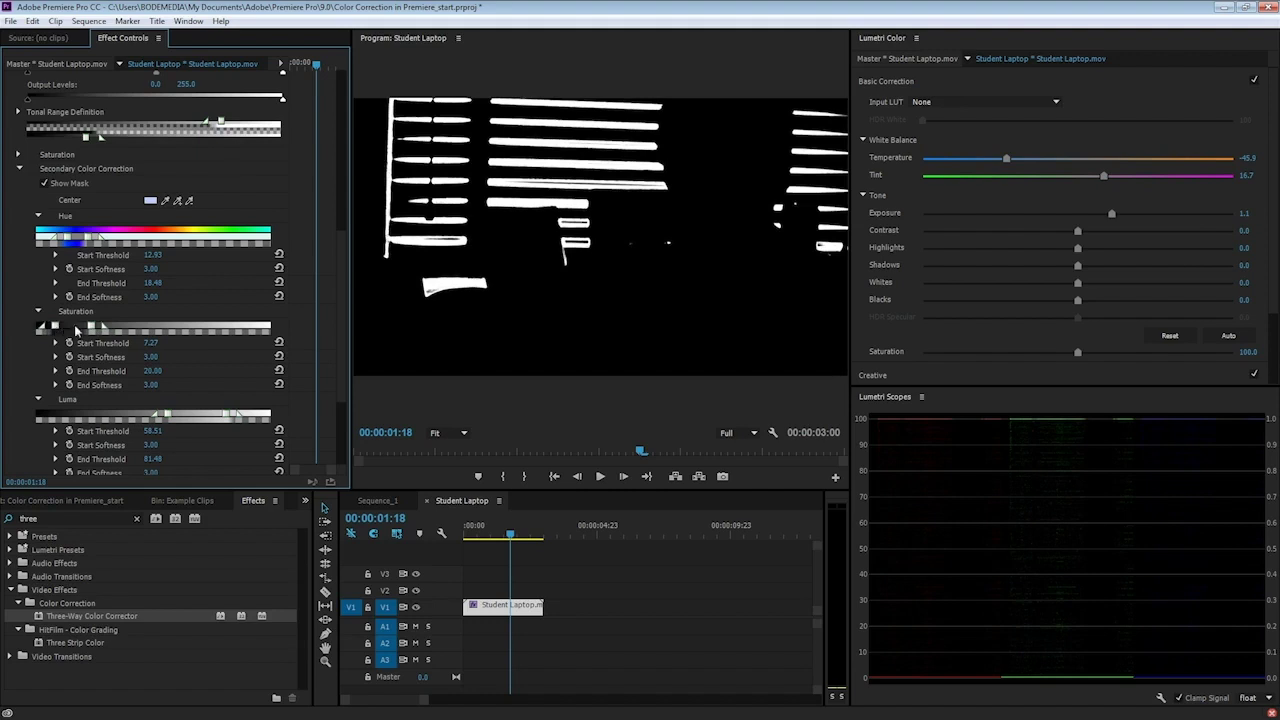
Extend the mask's Luma range to an end threshold of 100 with end softness 0 and start softness about 22.45
{"action": "scroll", "coordinate": [90, 346], "scroll_direction": "down", "scroll_amount": 1}
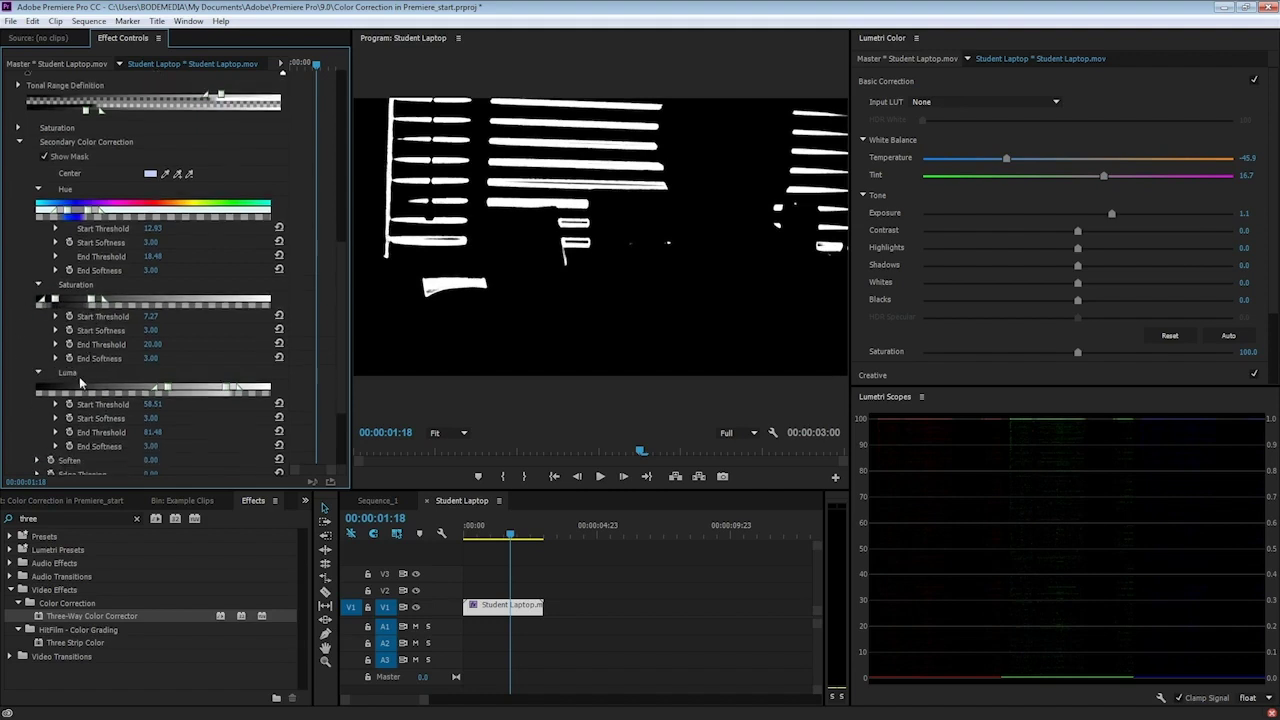
{"action": "left_click_drag", "start_coordinate": [228, 390], "coordinate": [256, 391]}
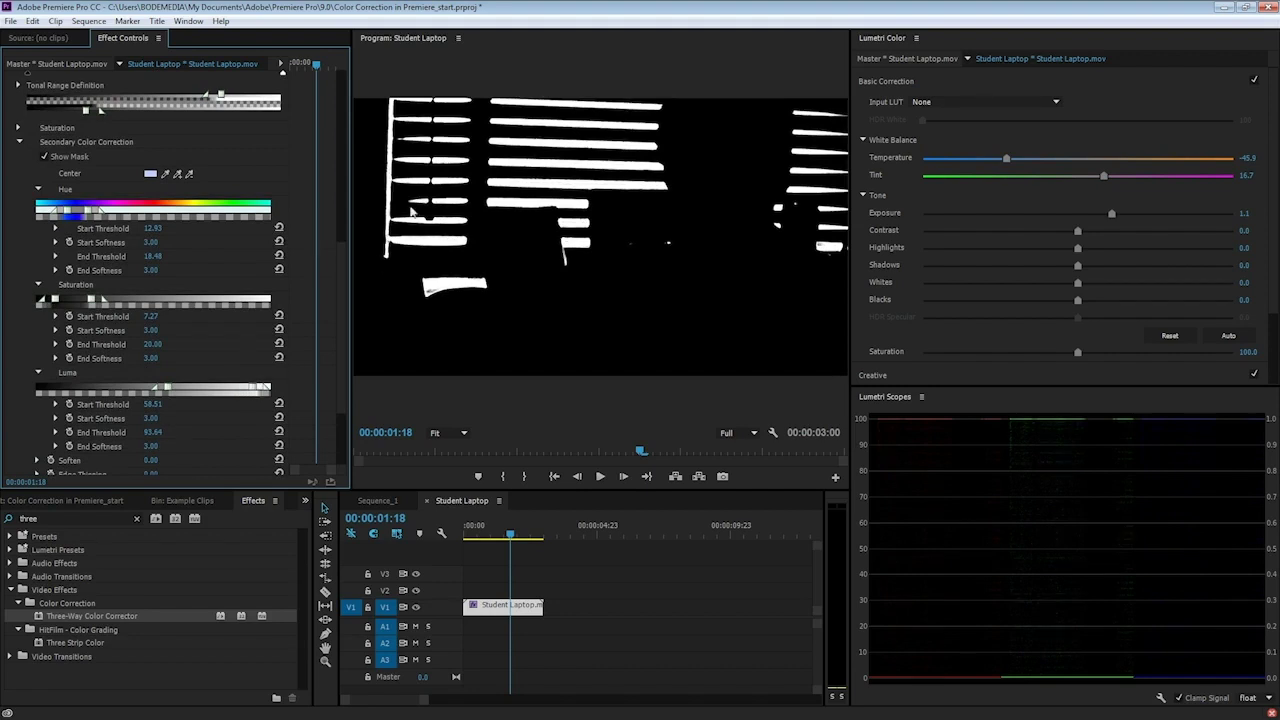
{"action": "left_click_drag", "start_coordinate": [263, 389], "coordinate": [274, 389]}
{"action": "mouse_move", "coordinate": [166, 389]}
{"action": "left_mouse_down"}
{"action": "mouse_move", "coordinate": [112, 389]}
{"action": "mouse_move", "coordinate": [155, 392]}
{"action": "left_mouse_up"}
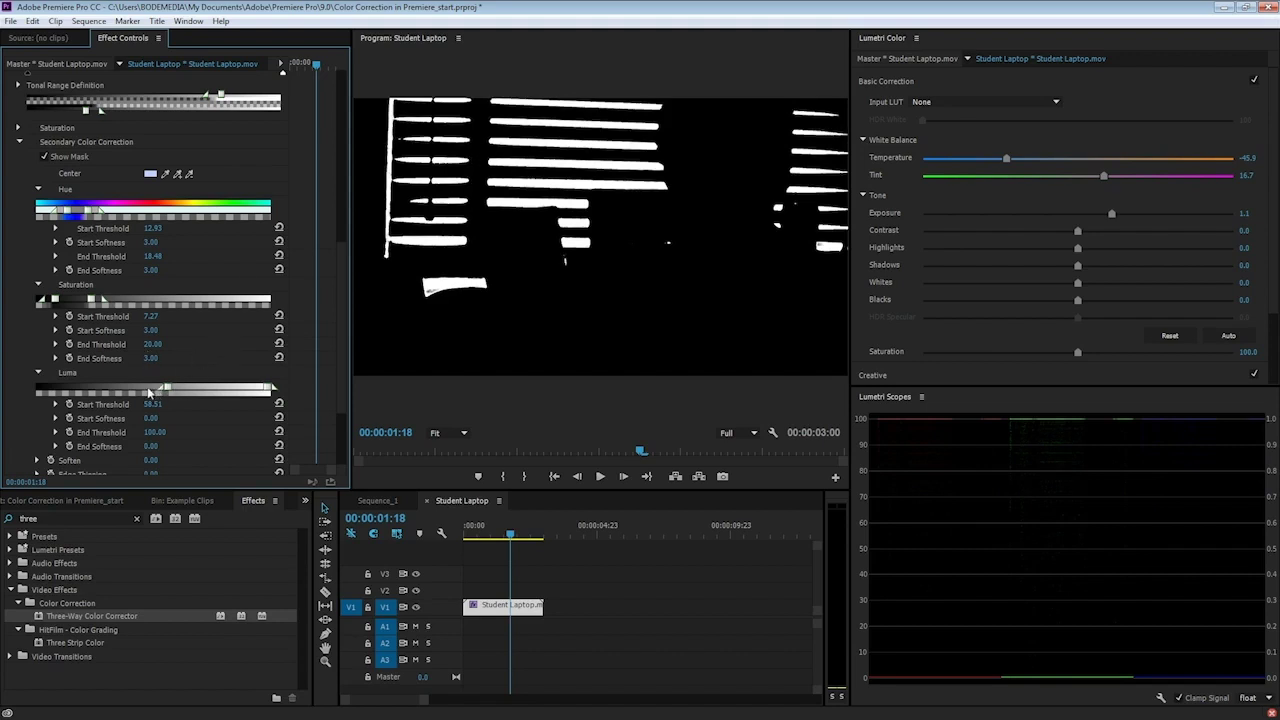
{"action": "left_click_drag", "start_coordinate": [166, 392], "coordinate": [107, 392]}
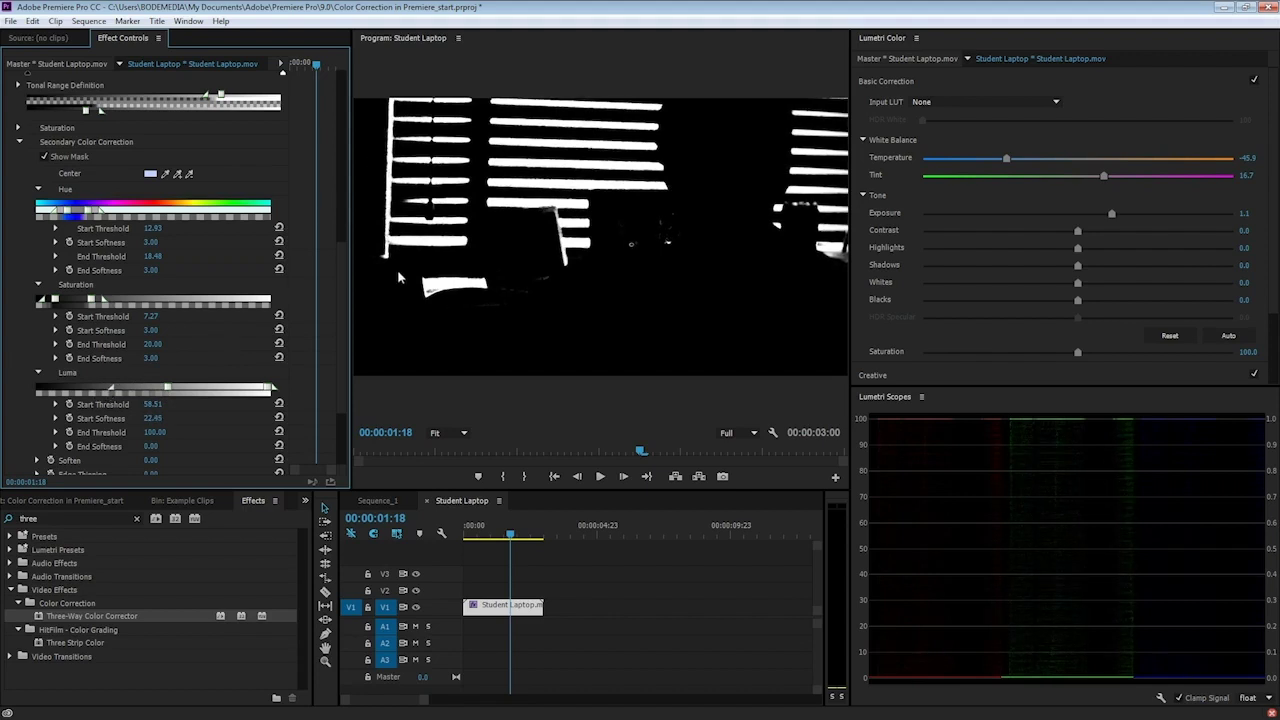
Fine-tune the mask to Hue thresholds 11.61–19.39 with end softness 8.48, Saturation thresholds 3.33–23.33, and Luma start threshold 57.27 with softness 13.33
{"action": "left_click_drag", "start_coordinate": [101, 299], "coordinate": [112, 299]}
{"action": "left_click_drag", "start_coordinate": [101, 212], "coordinate": [108, 212]}
{"action": "left_click_drag", "start_coordinate": [99, 209], "coordinate": [297, 213]}
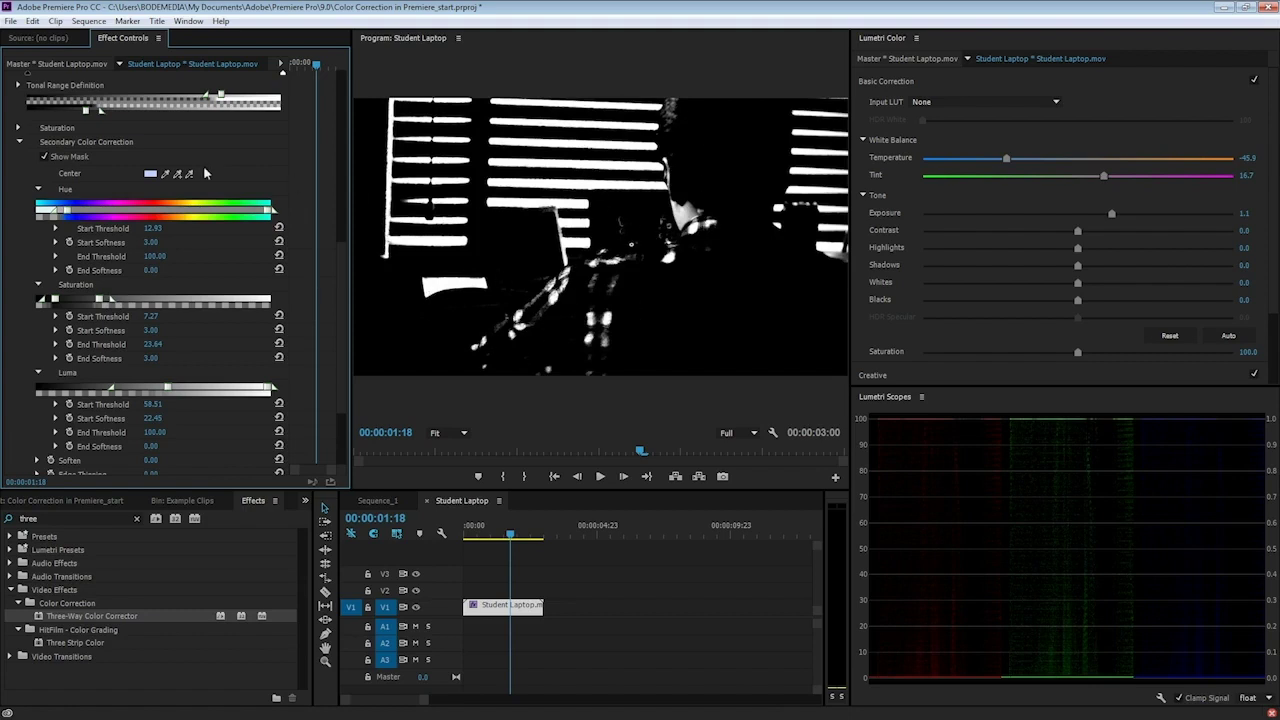
{"action": "left_click_drag", "start_coordinate": [280, 213], "coordinate": [89, 212]}
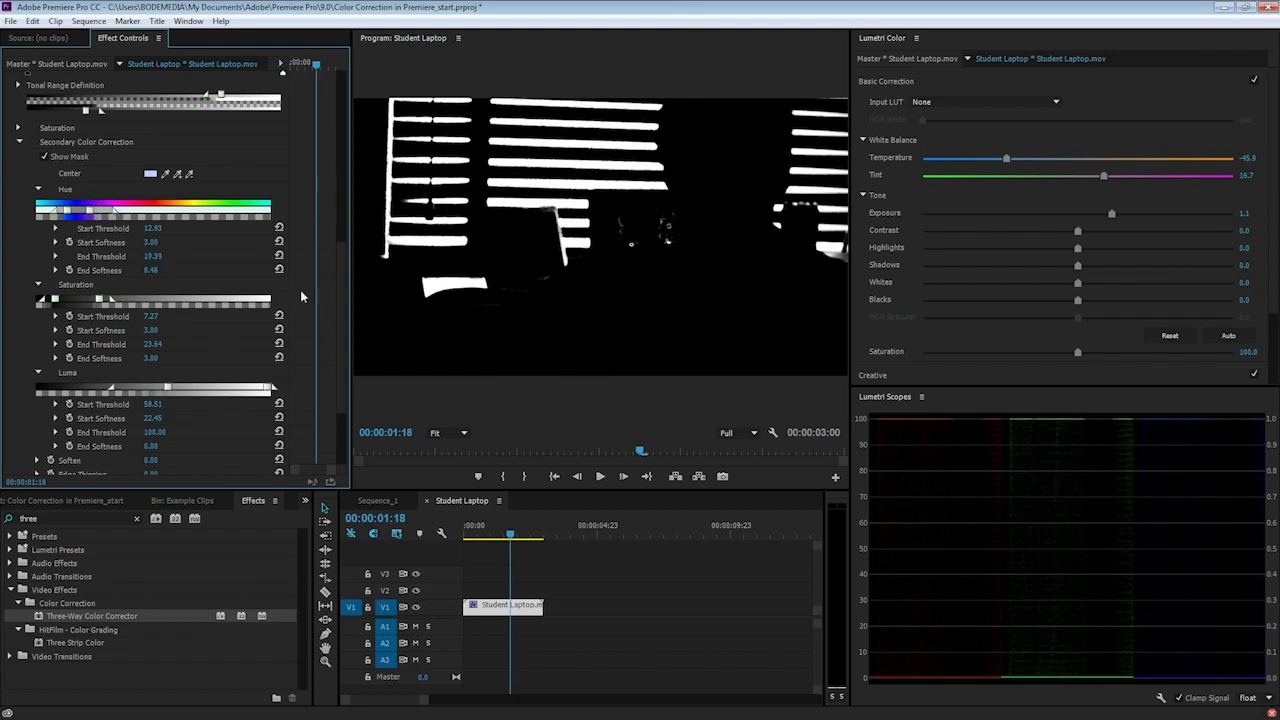
{"action": "left_click", "coordinate": [41, 155]}
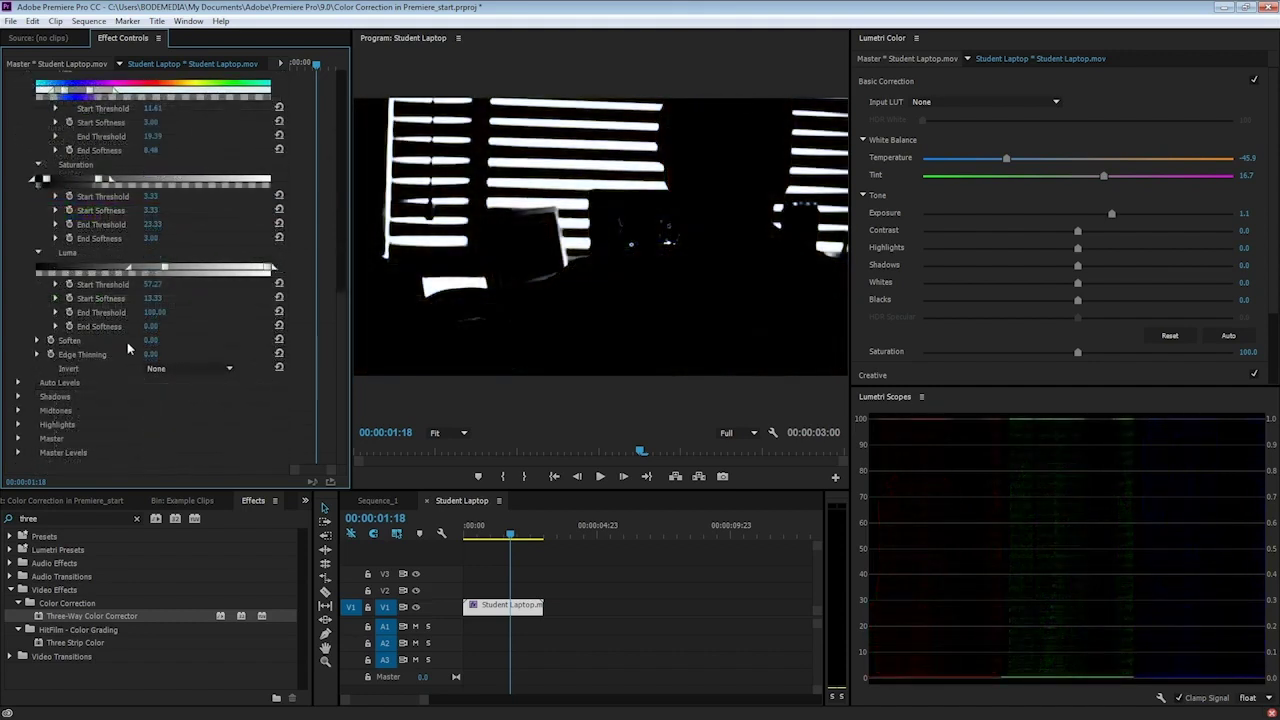
Soften the secondary color mask by 2.60 and set its Edge Thinning to 52.70
{"action": "left_click_drag", "start_coordinate": [150, 345], "coordinate": [170, 345]}
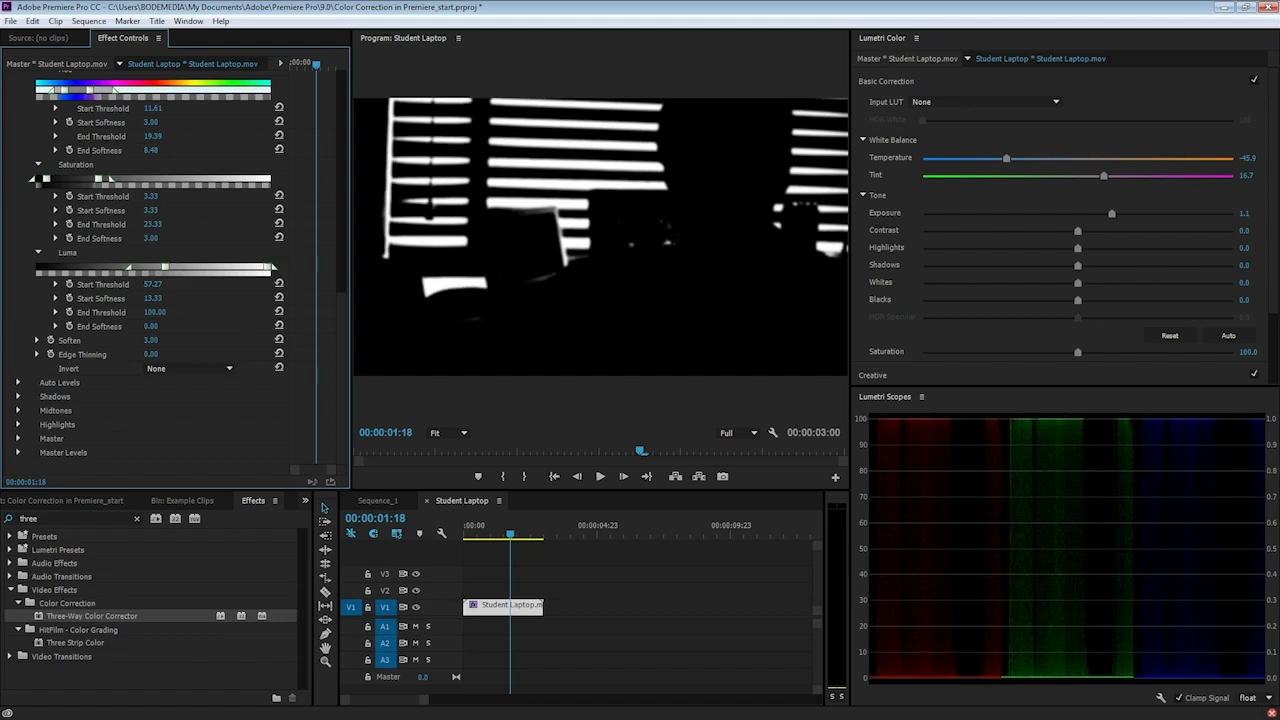
{"action": "left_click_drag", "start_coordinate": [150, 340], "coordinate": [143, 340]}
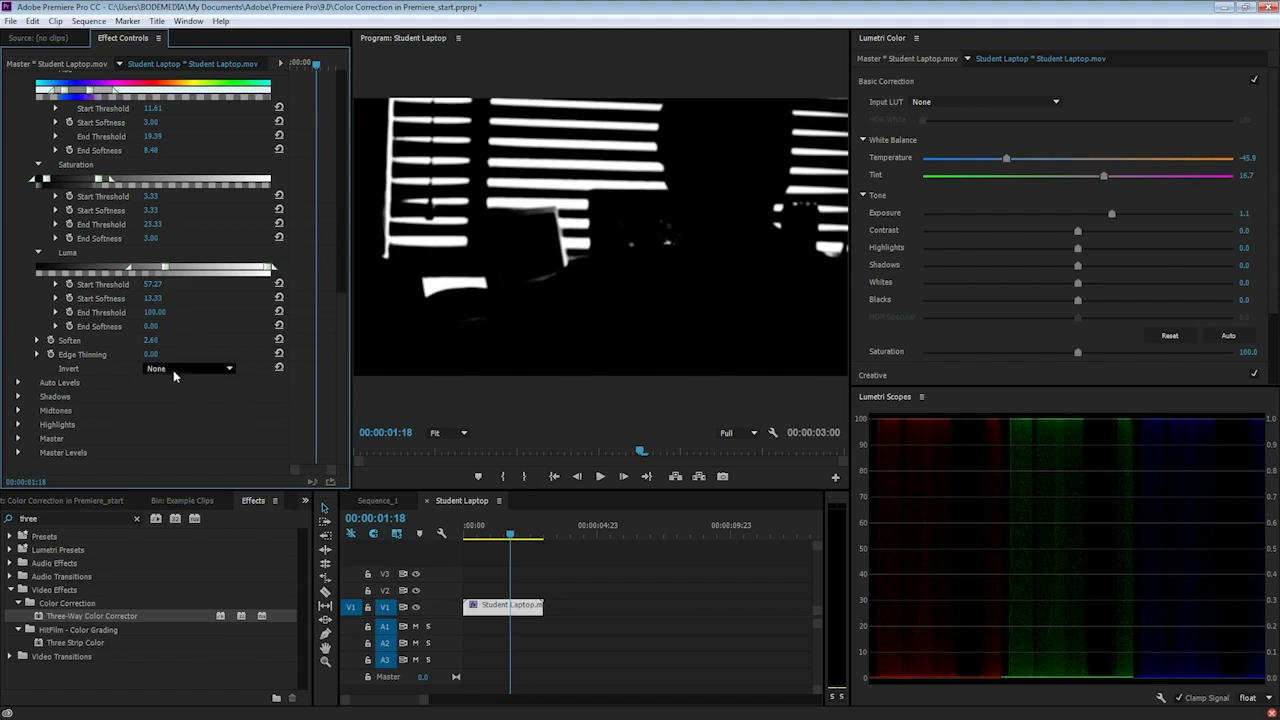
{"action": "left_click_drag", "start_coordinate": [150, 354], "coordinate": [232, 354]}
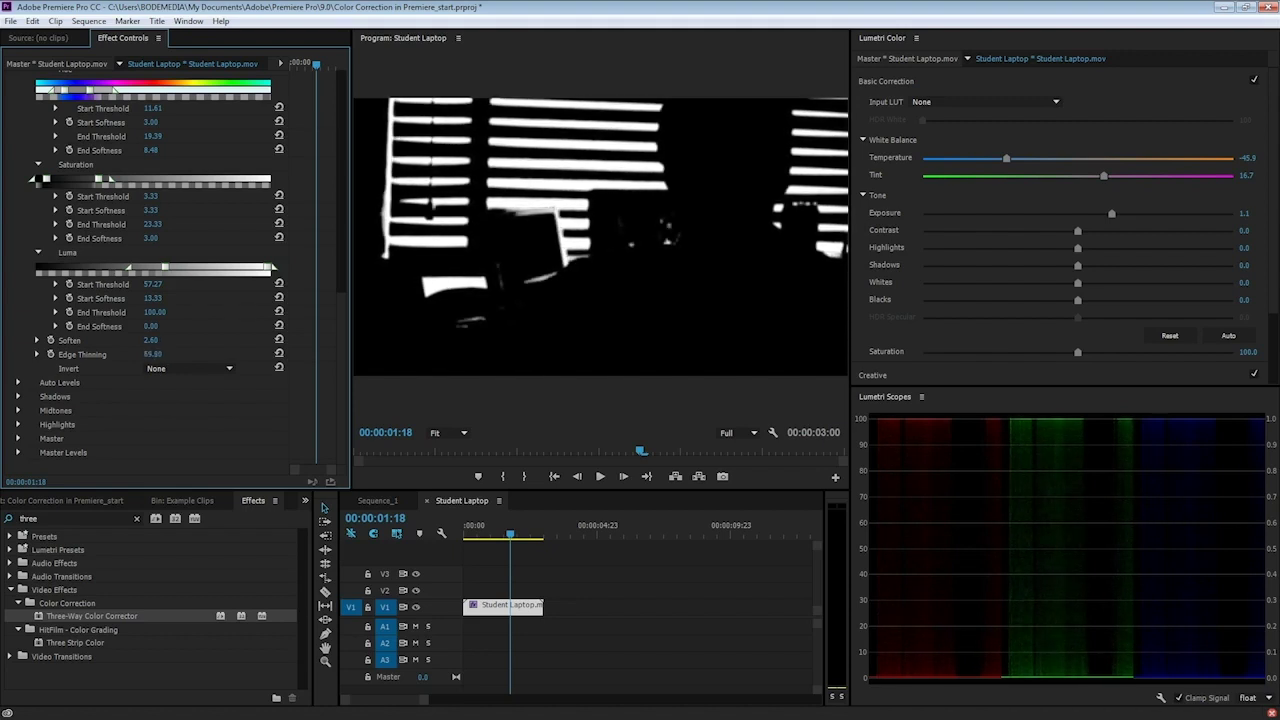
{"action": "left_click_drag", "start_coordinate": [152, 354], "coordinate": [146, 354]}
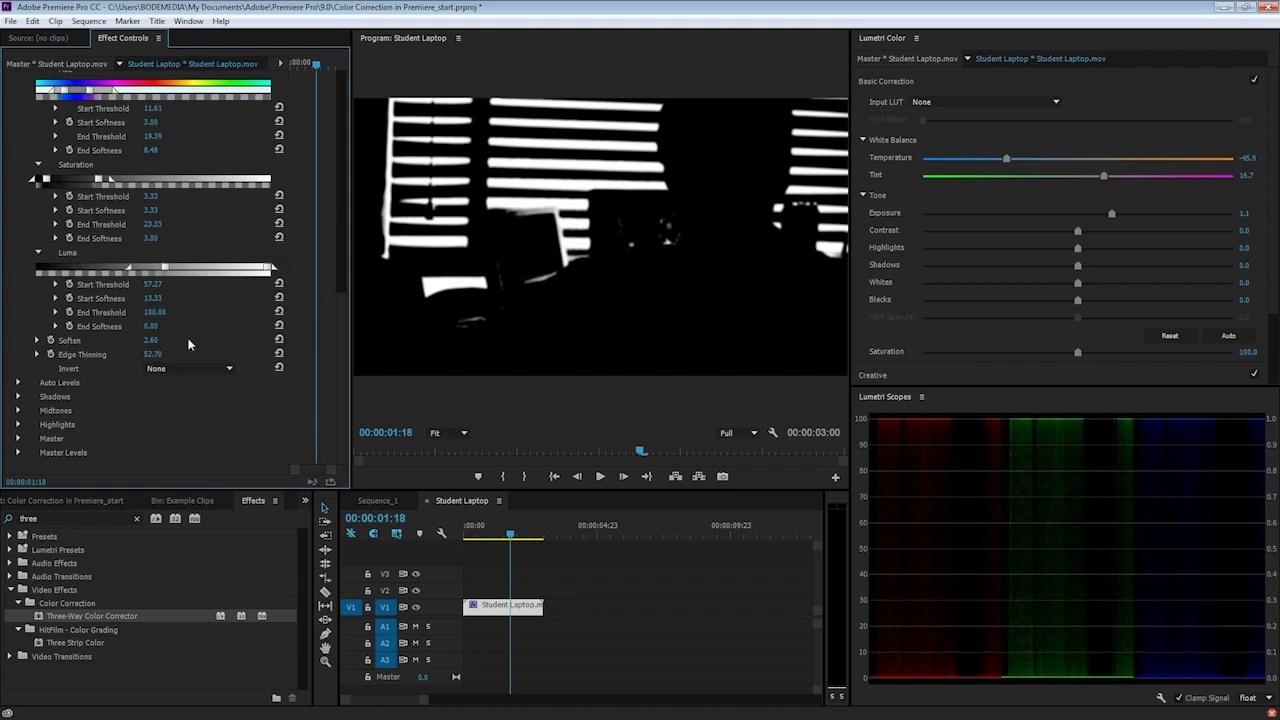
Hide the secondary color mask and, with Master wheels enabled, shift the Three-Way Color Corrector's balance toward orange to neutralize the window's blue light
{"action": "scroll", "coordinate": [28, 197], "scroll_direction": "up", "scroll_amount": 4}
{"action": "left_click", "coordinate": [44, 143]}
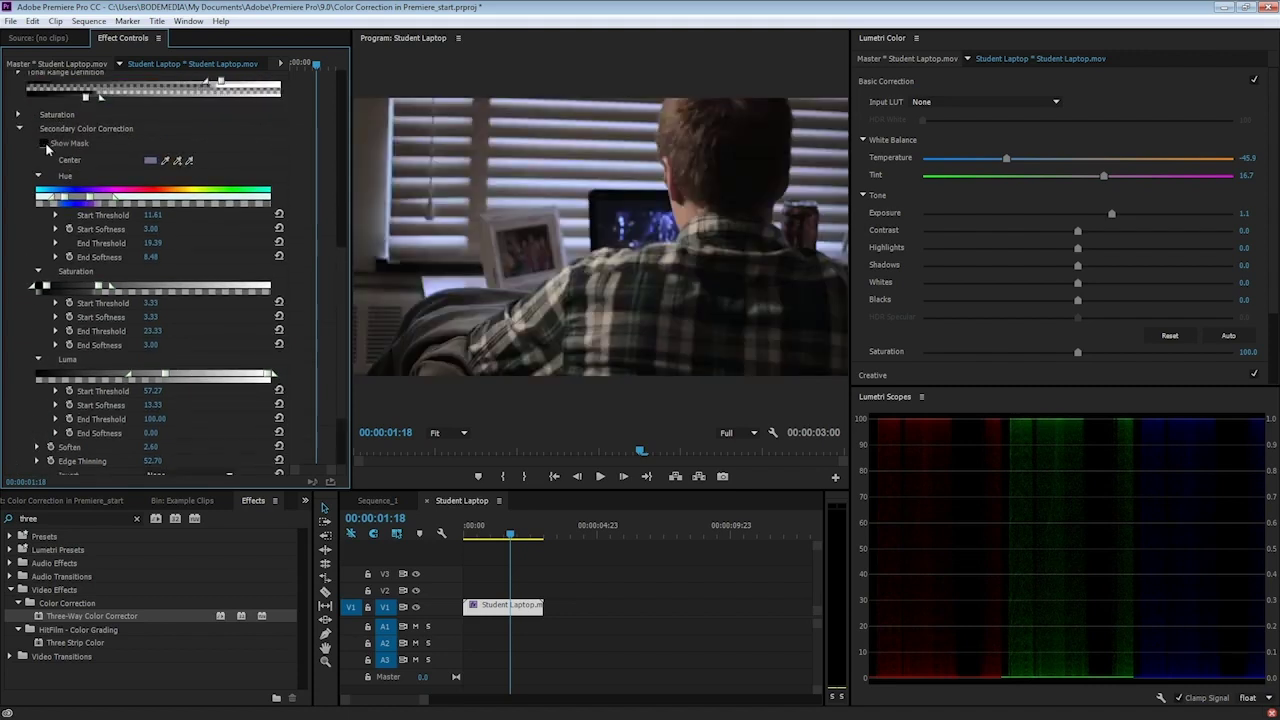
{"action": "scroll", "coordinate": [40, 250], "scroll_direction": "up", "scroll_amount": 3}
{"action": "scroll", "coordinate": [40, 252], "scroll_direction": "up", "scroll_amount": 3}
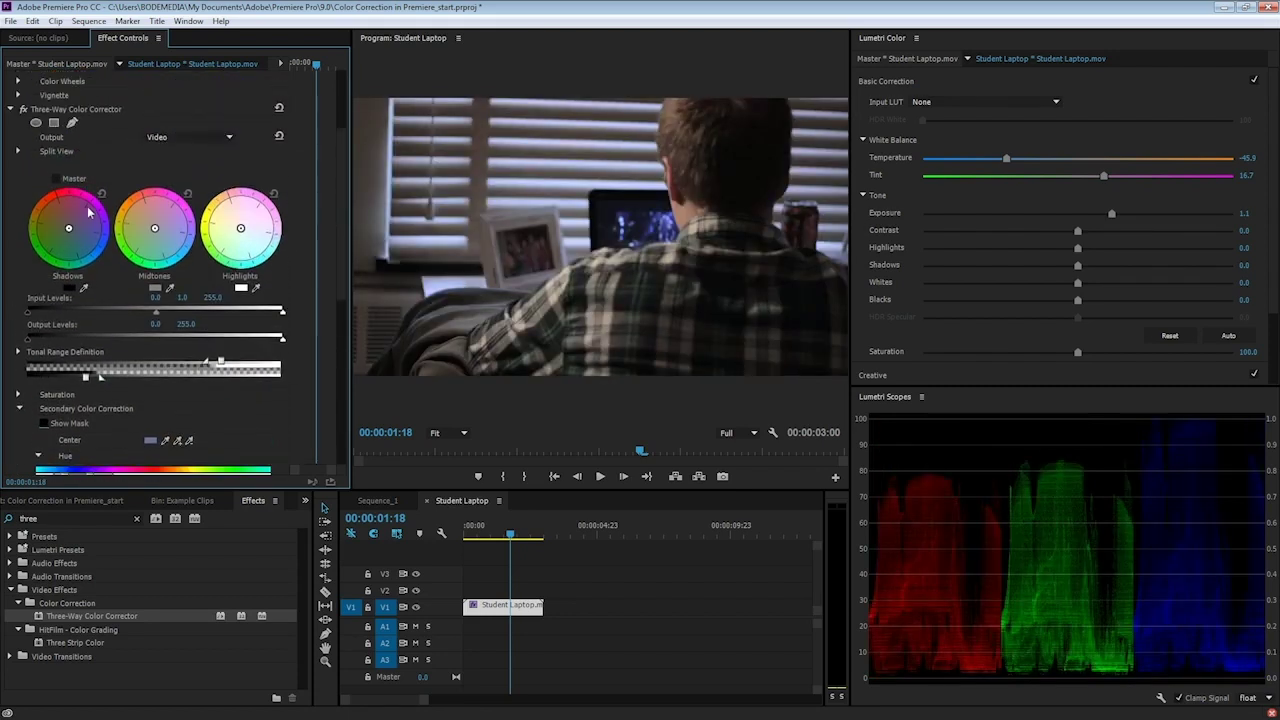
{"action": "left_click", "coordinate": [56, 178]}
{"action": "mouse_move", "coordinate": [155, 228]}
{"action": "left_mouse_down"}
{"action": "mouse_move", "coordinate": [150, 262]}
{"action": "mouse_move", "coordinate": [136, 205]}
{"action": "mouse_move", "coordinate": [178, 242]}
{"action": "mouse_move", "coordinate": [160, 212]}
{"action": "mouse_move", "coordinate": [170, 234]}
{"action": "mouse_move", "coordinate": [168, 216]}
{"action": "mouse_move", "coordinate": [183, 229]}
{"action": "mouse_move", "coordinate": [124, 229]}
{"action": "mouse_move", "coordinate": [125, 248]}
{"action": "mouse_move", "coordinate": [141, 229]}
{"action": "left_mouse_up"}
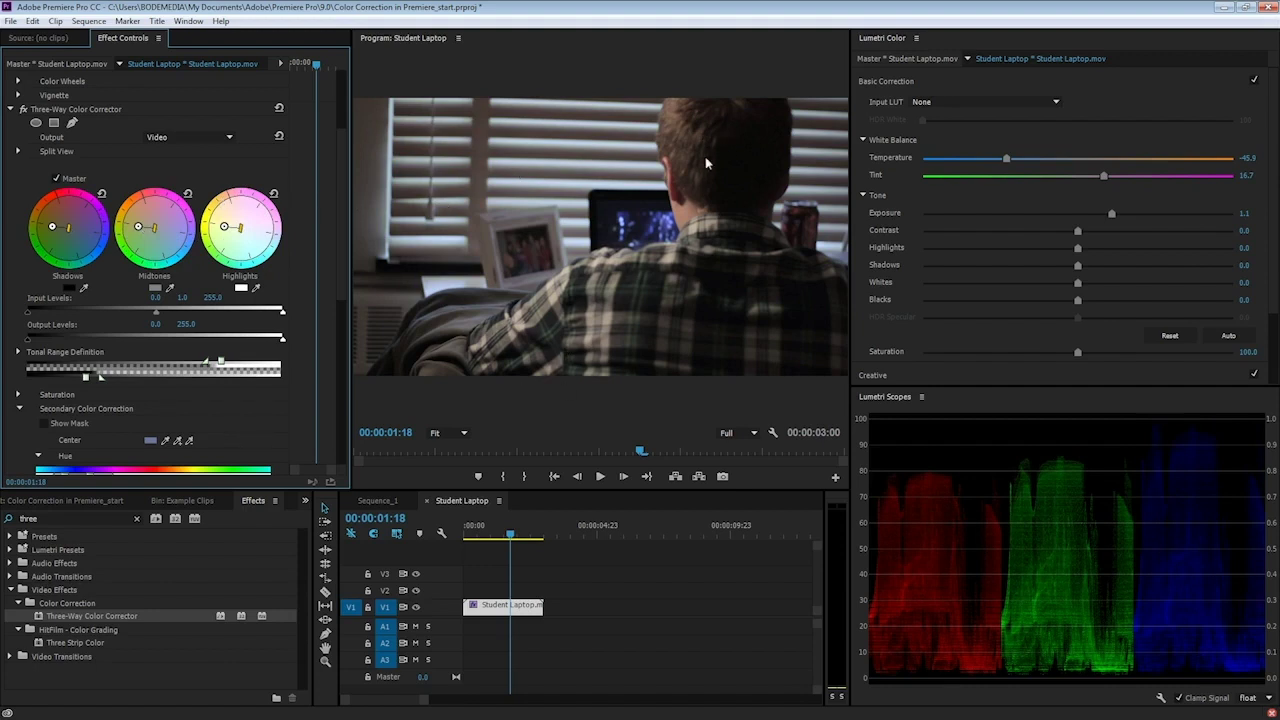
Inspect the corrected blinds and laptop area at 100% zoom with the mask shown, and return the preview to Fit
{"action": "left_click", "coordinate": [453, 442]}
{"action": "left_click", "coordinate": [485, 528]}
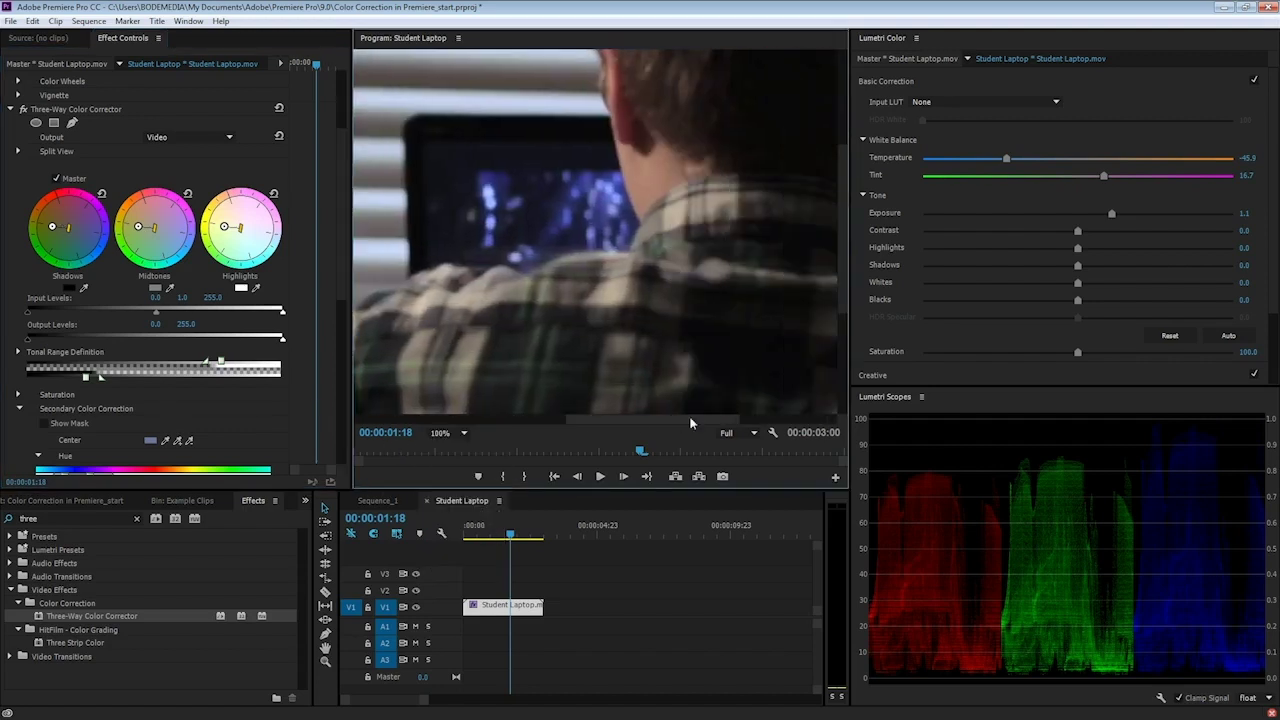
{"action": "left_click_drag", "start_coordinate": [843, 260], "coordinate": [844, 211]}
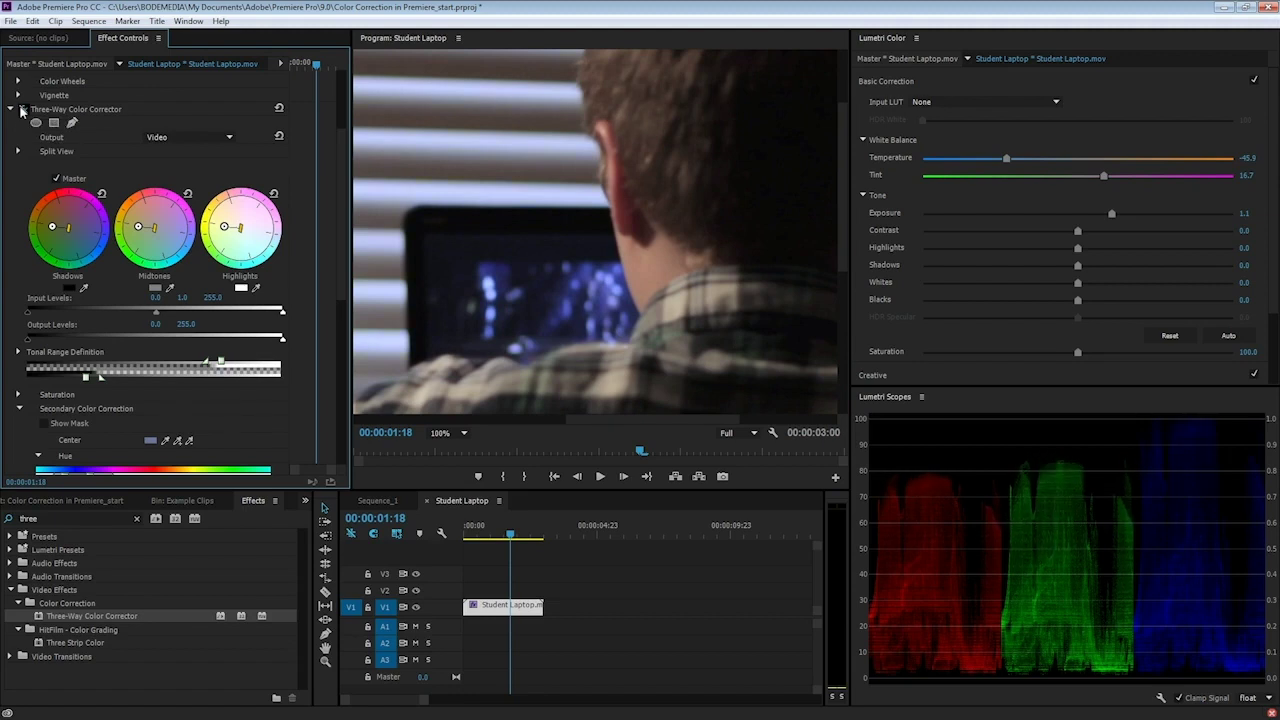
{"action": "left_click", "coordinate": [44, 423]}
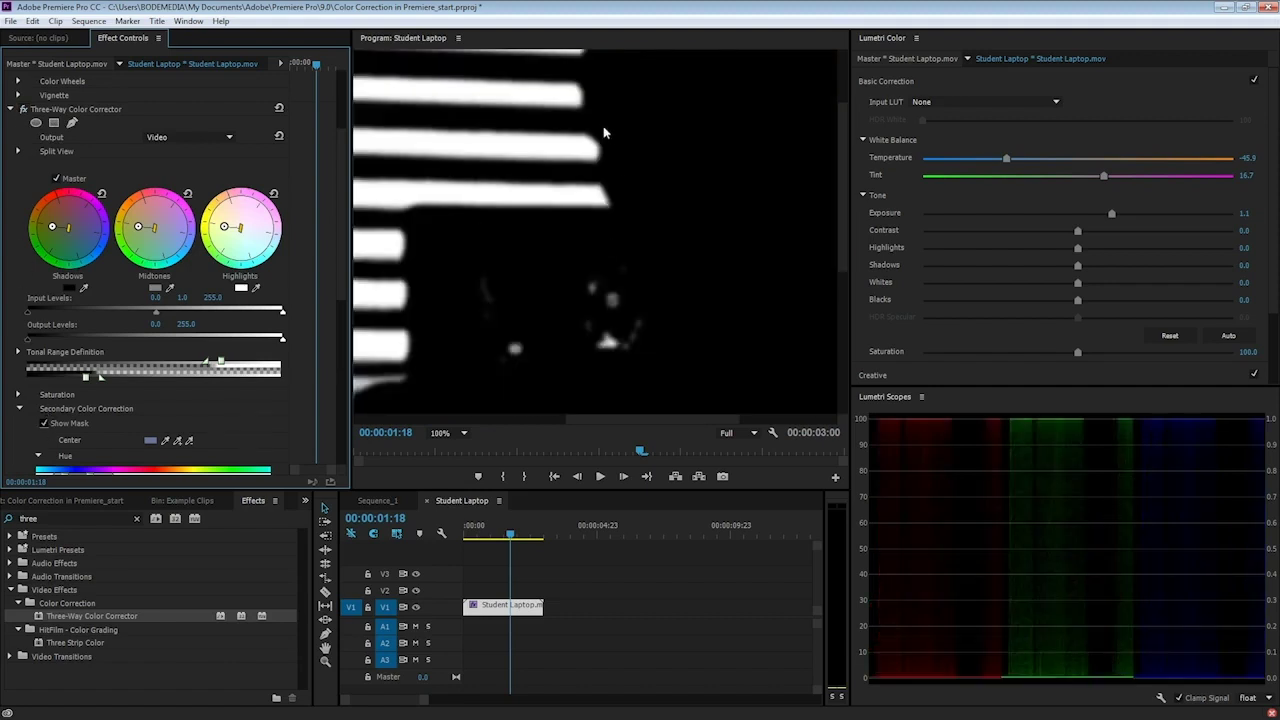
{"action": "left_click", "coordinate": [458, 433]}
{"action": "left_click", "coordinate": [461, 447]}
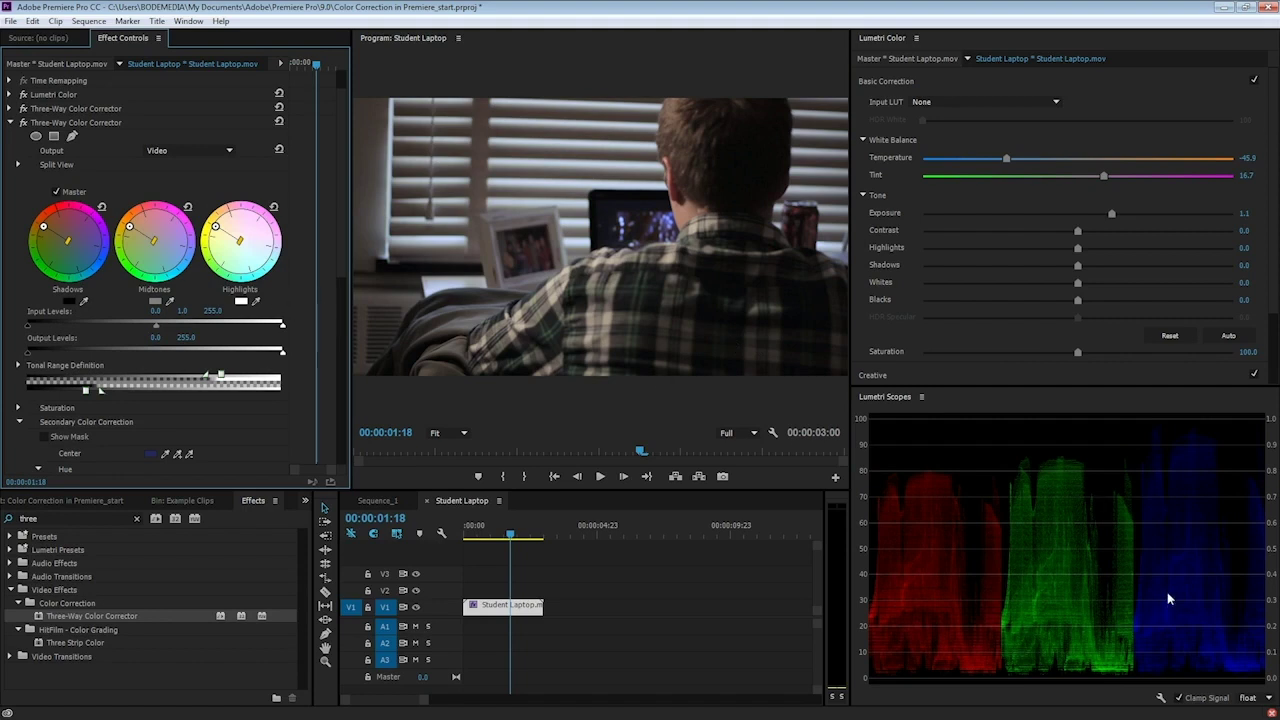
Add the Vectorscope YUV to the Lumetri Scopes display alongside the RGB parade
{"action": "right_click", "coordinate": [937, 491]}
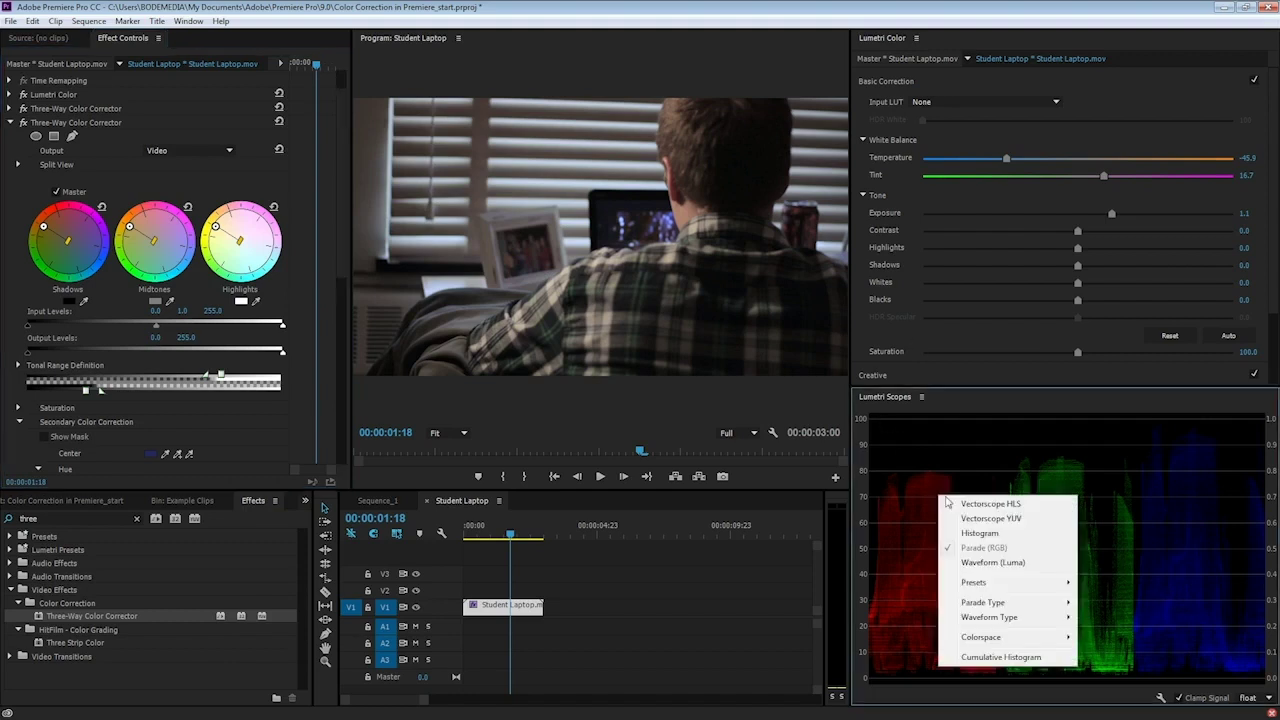
{"action": "left_click", "coordinate": [1012, 519]}
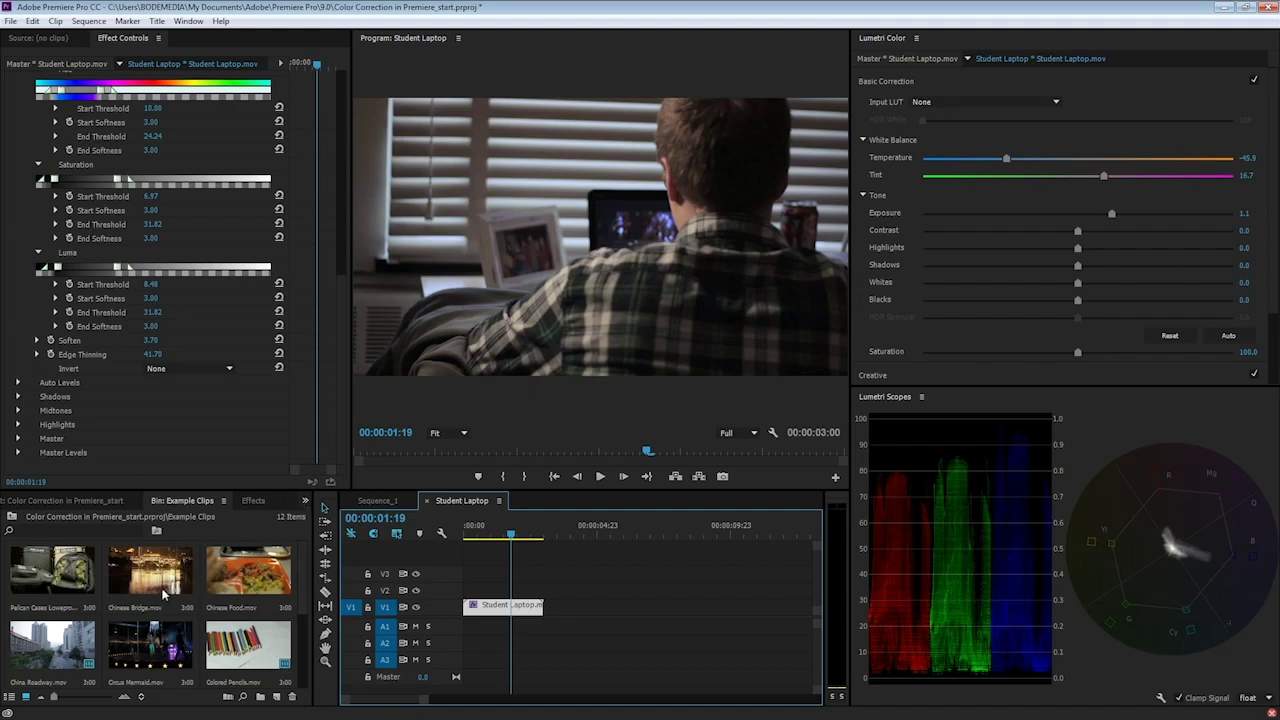
Find the RGB Curves effect by searching for "curves" and apply it to the Walking People Night clip
{"action": "scroll", "coordinate": [162, 615], "scroll_direction": "down", "scroll_amount": 3}
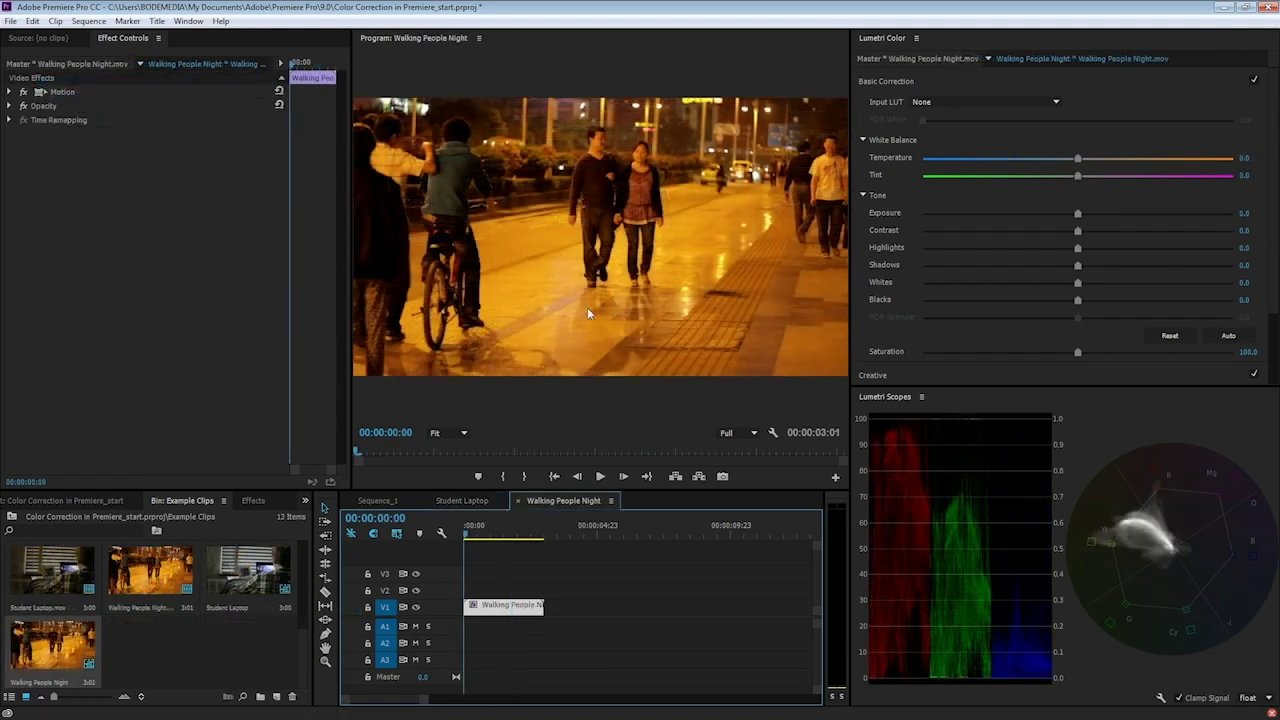
{"action": "left_click", "coordinate": [254, 502]}
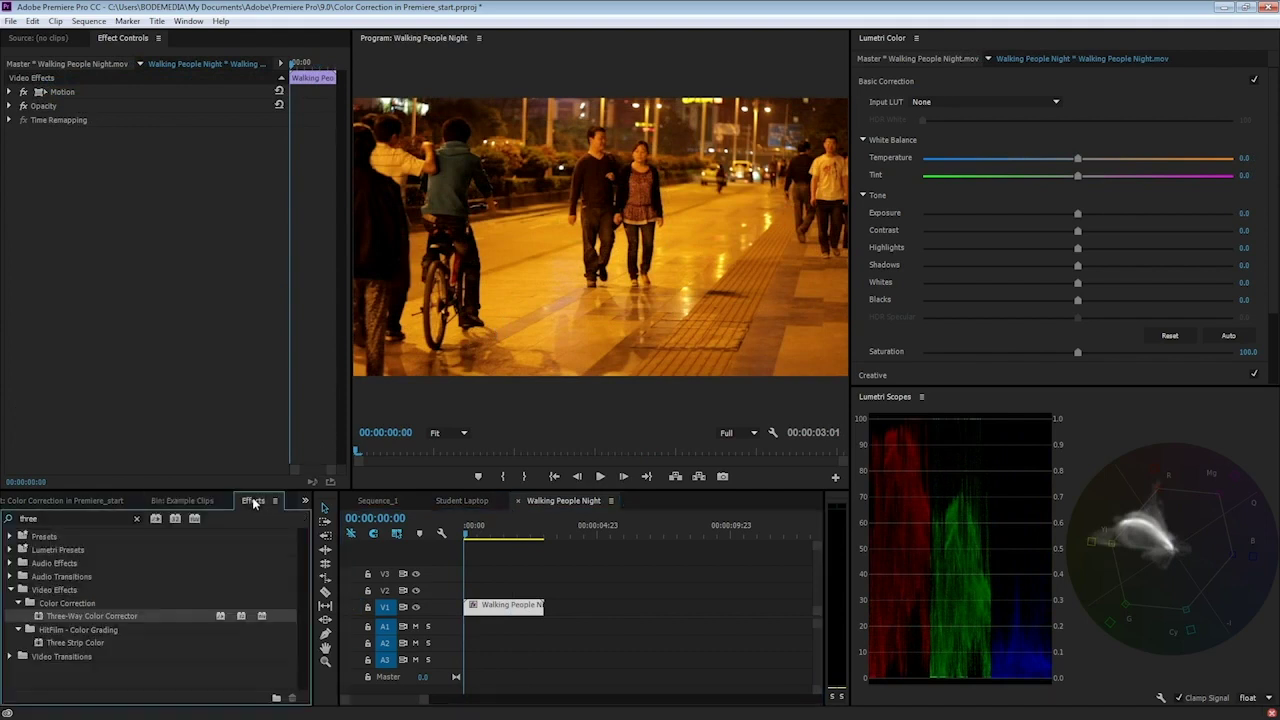
{"action": "left_click", "coordinate": [138, 519]}
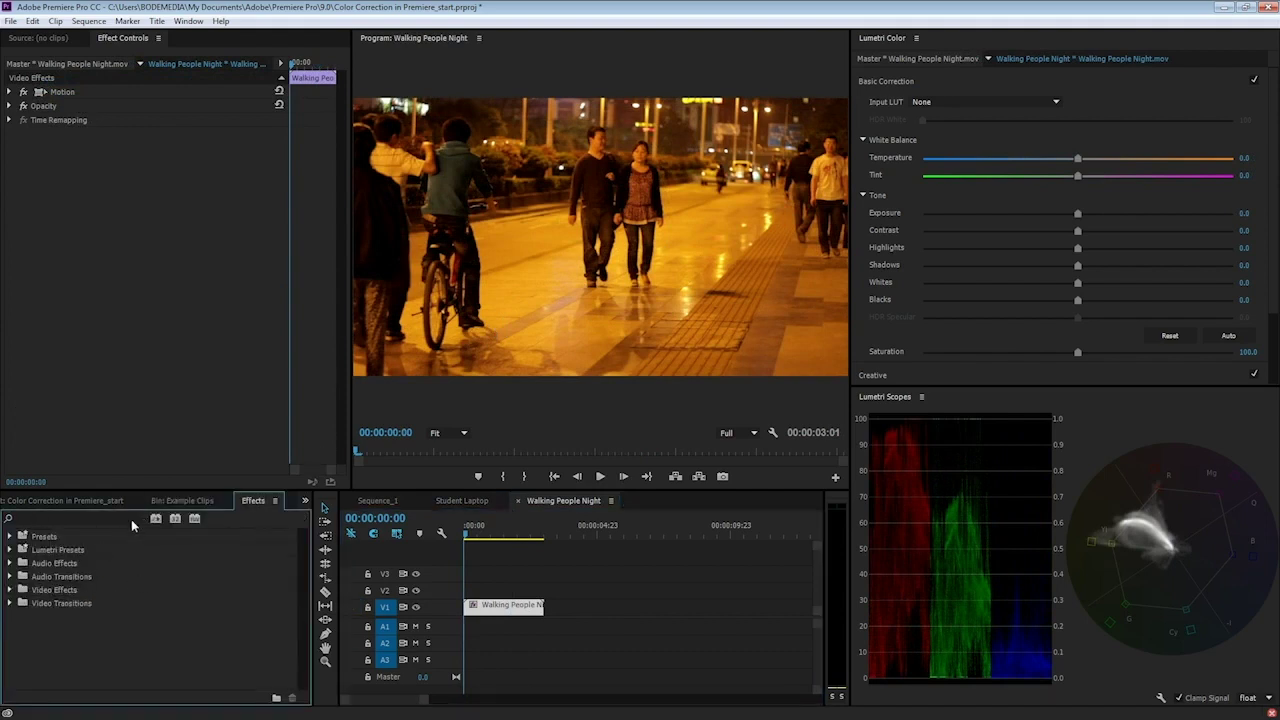
{"action": "type", "text": "curves"}
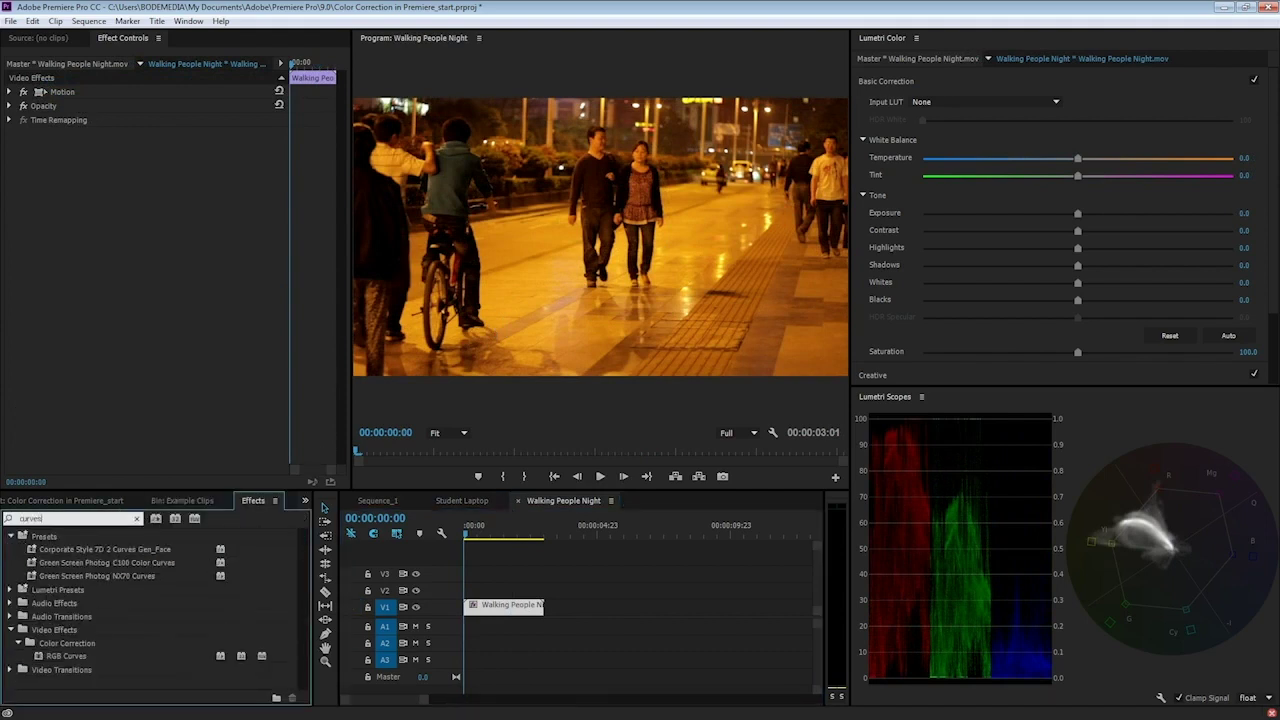
{"action": "left_click_drag", "start_coordinate": [66, 656], "coordinate": [489, 612]}
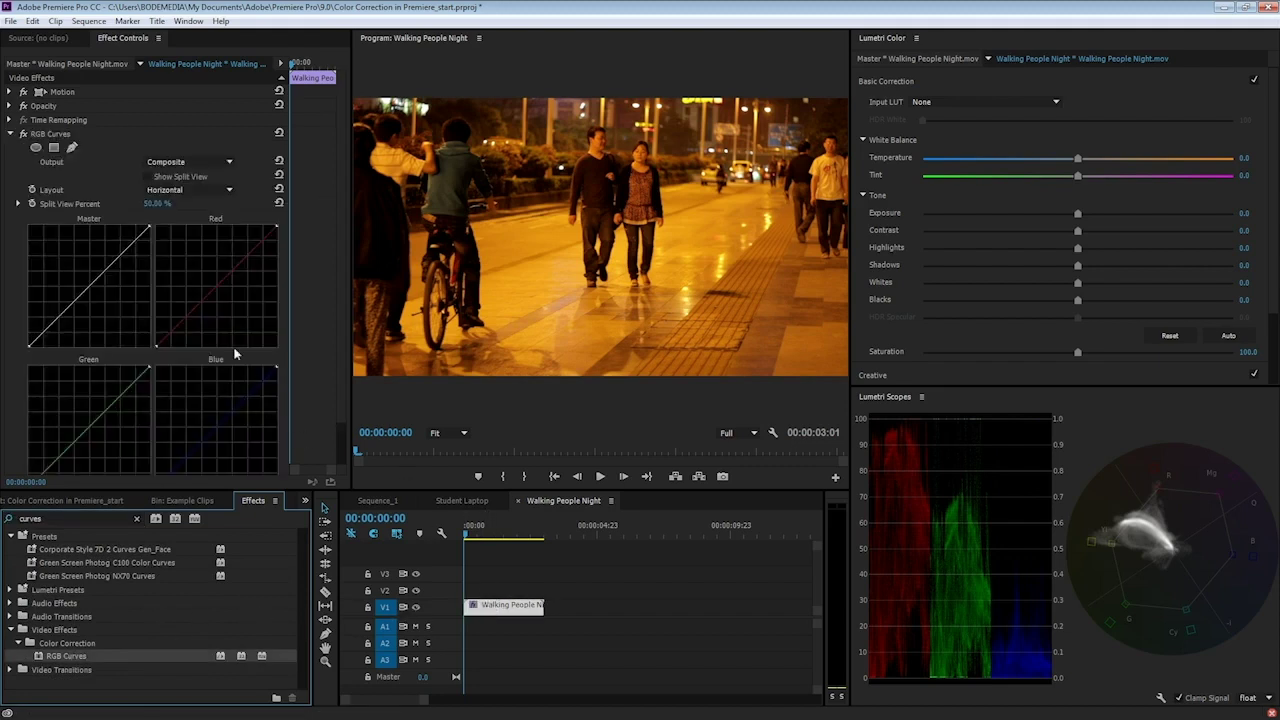
Enlarge the RGB Curves graphs and bend the Red and Green midtones down and the Master and Blue midtones up
{"action": "left_click", "coordinate": [288, 228]}
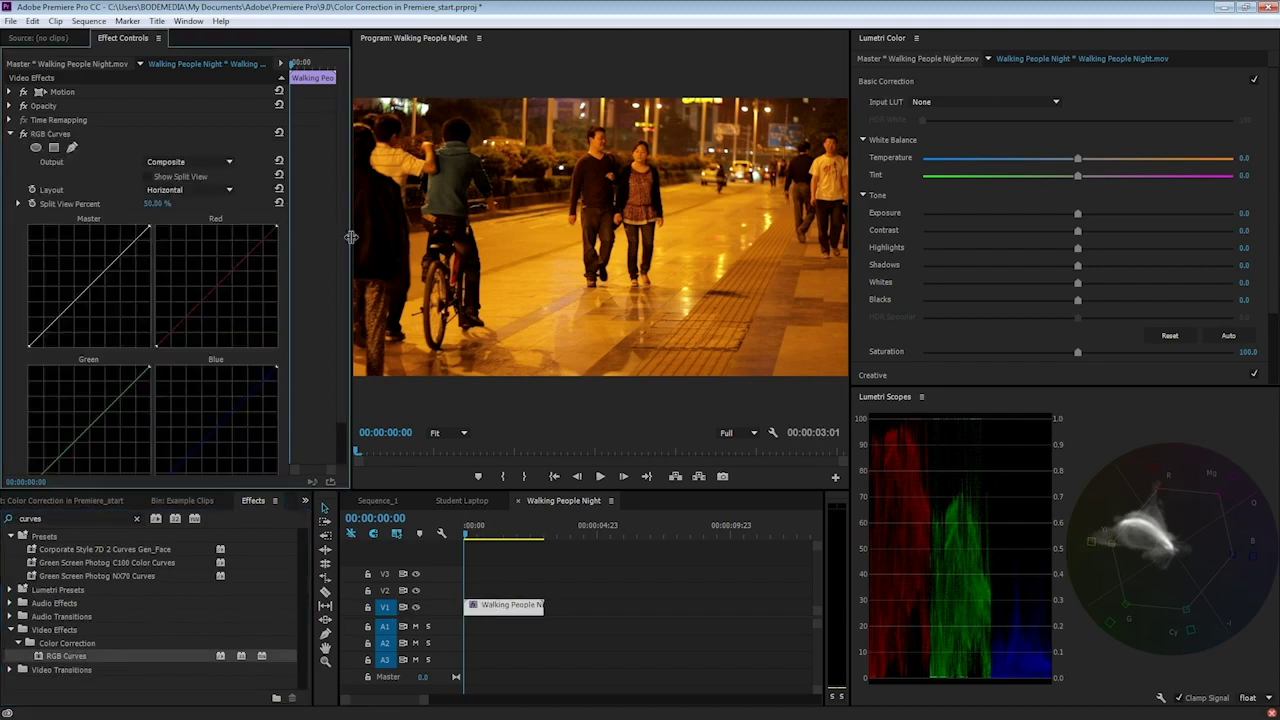
{"action": "left_click_drag", "start_coordinate": [352, 239], "coordinate": [468, 240]}
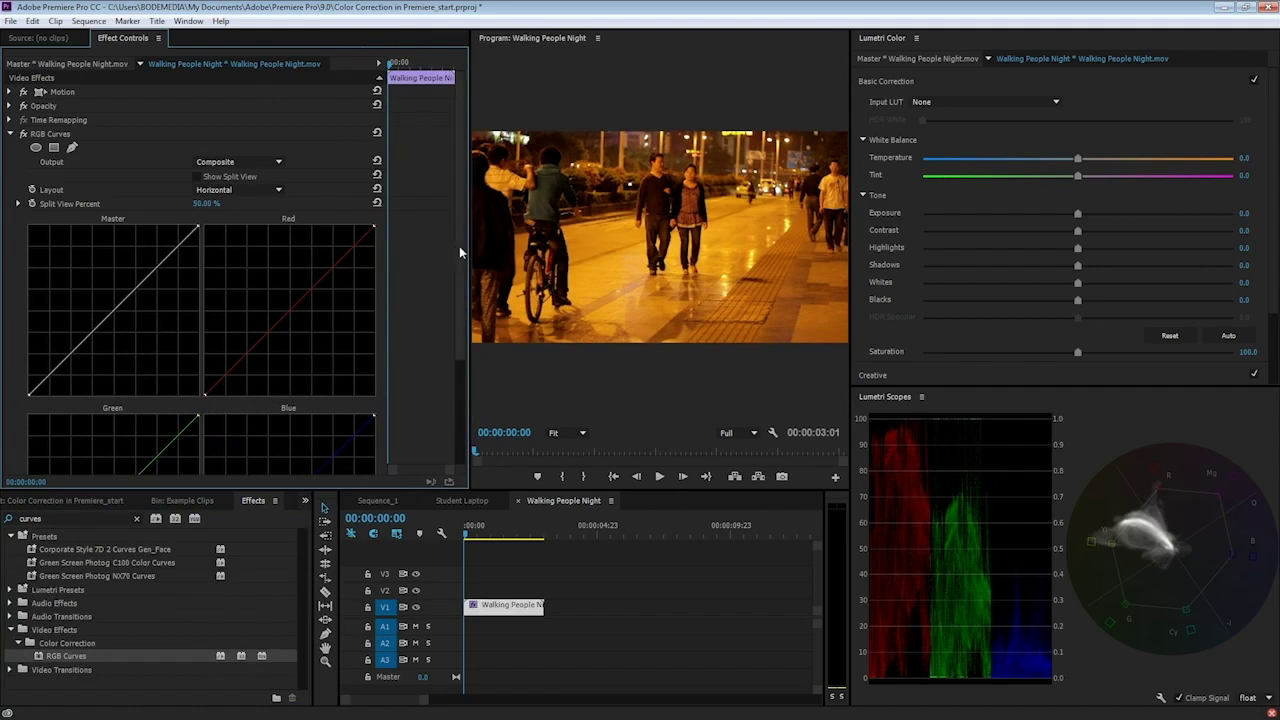
{"action": "scroll", "coordinate": [459, 246], "scroll_direction": "down", "scroll_amount": 2}
{"action": "scroll", "coordinate": [459, 325], "scroll_direction": "down", "scroll_amount": 1}
{"action": "mouse_move", "coordinate": [288, 200]}
{"action": "left_mouse_down"}
{"action": "mouse_move", "coordinate": [308, 223]}
{"action": "mouse_move", "coordinate": [307, 211]}
{"action": "left_mouse_up"}
{"action": "left_click_drag", "start_coordinate": [126, 194], "coordinate": [116, 179]}
{"action": "left_click_drag", "start_coordinate": [118, 386], "coordinate": [127, 396]}
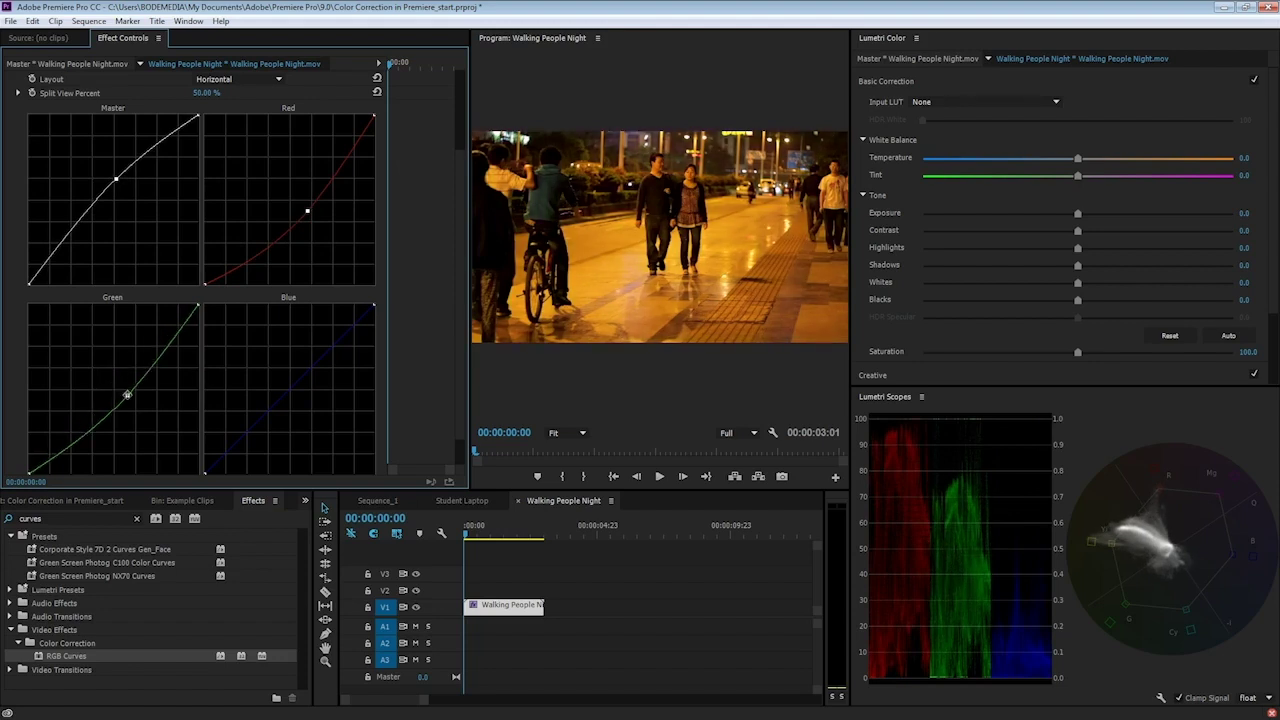
{"action": "left_click_drag", "start_coordinate": [282, 371], "coordinate": [269, 362]}
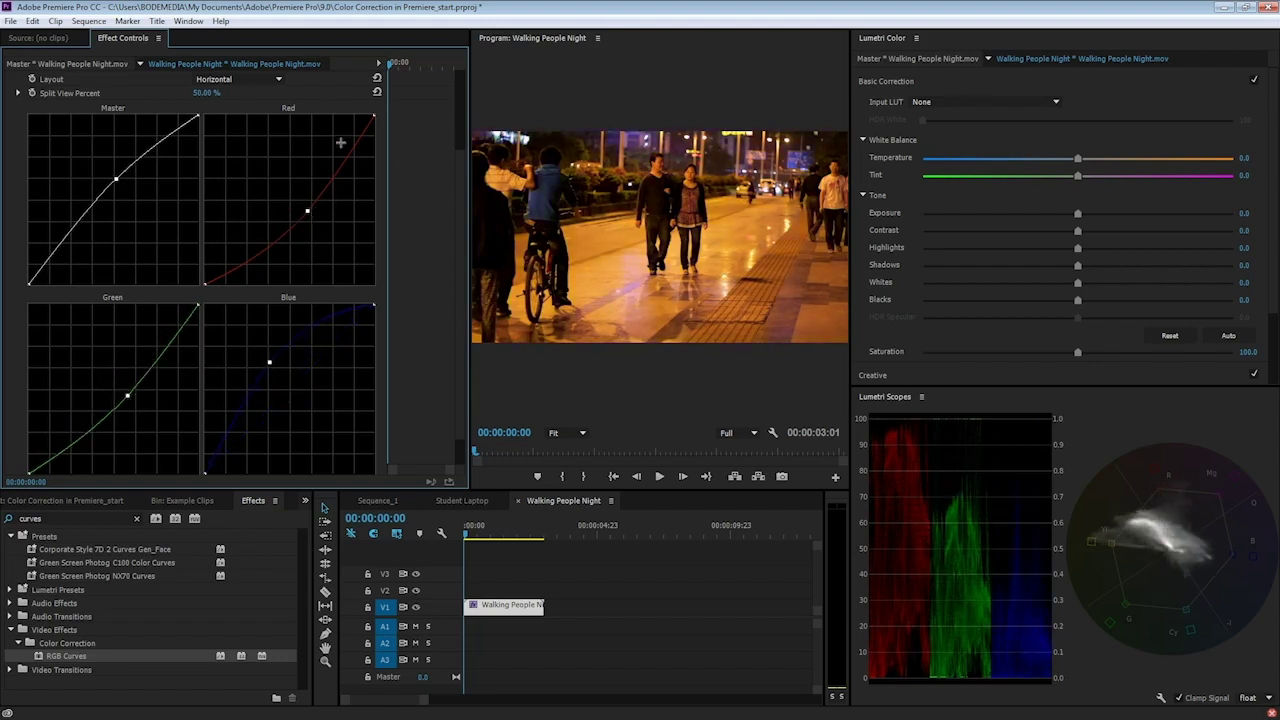
Lower the white points of the Red and Green curves and pull their midpoints down further to reduce the orange cast
{"action": "left_click_drag", "start_coordinate": [374, 117], "coordinate": [380, 168]}
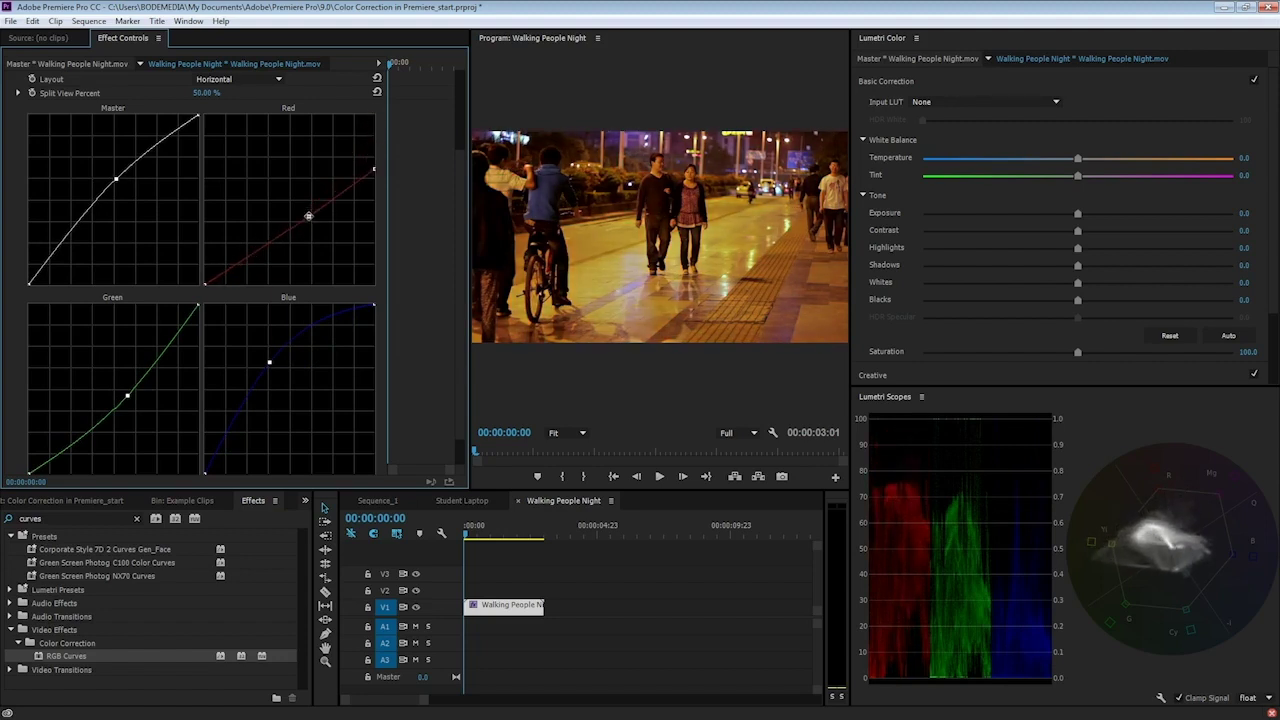
{"action": "left_click_drag", "start_coordinate": [307, 211], "coordinate": [309, 224]}
{"action": "left_click_drag", "start_coordinate": [198, 306], "coordinate": [198, 326]}
{"action": "left_click_drag", "start_coordinate": [129, 393], "coordinate": [131, 400]}
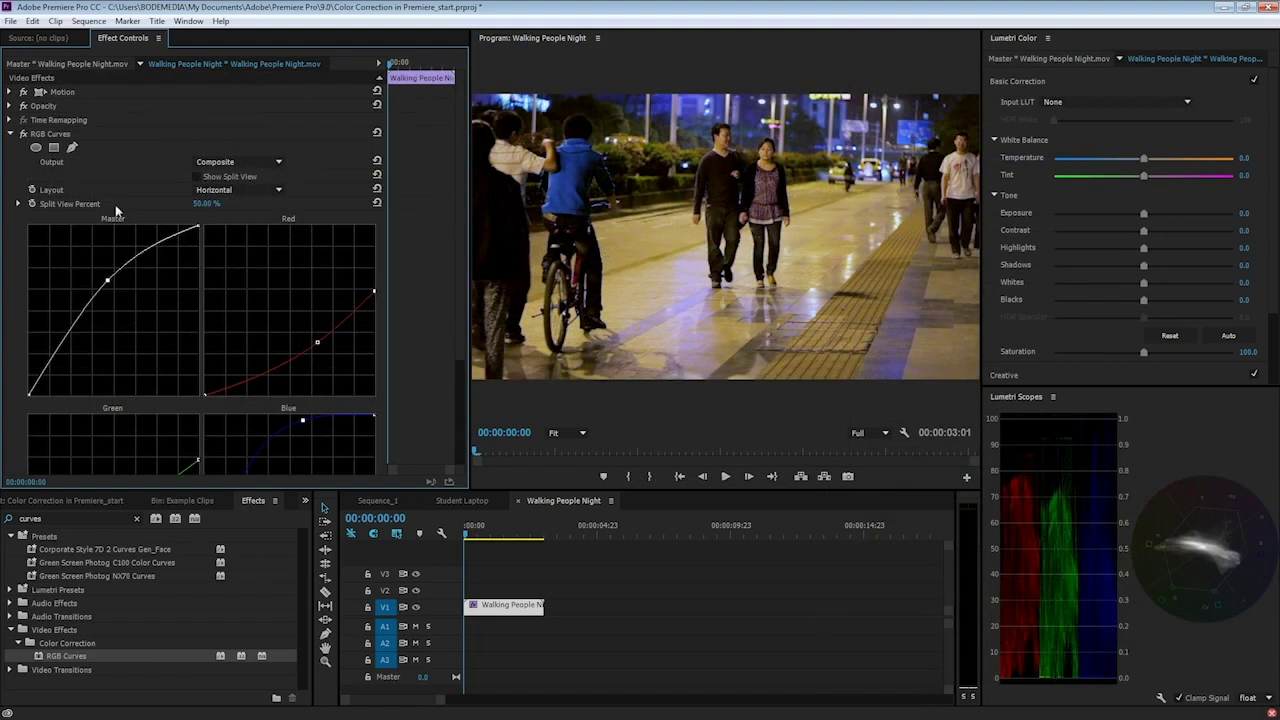
Raise the black point of the Master curve slightly in the Walking People Night clip's RGB Curves
{"action": "scroll", "coordinate": [312, 256], "scroll_direction": "down", "scroll_amount": 2}
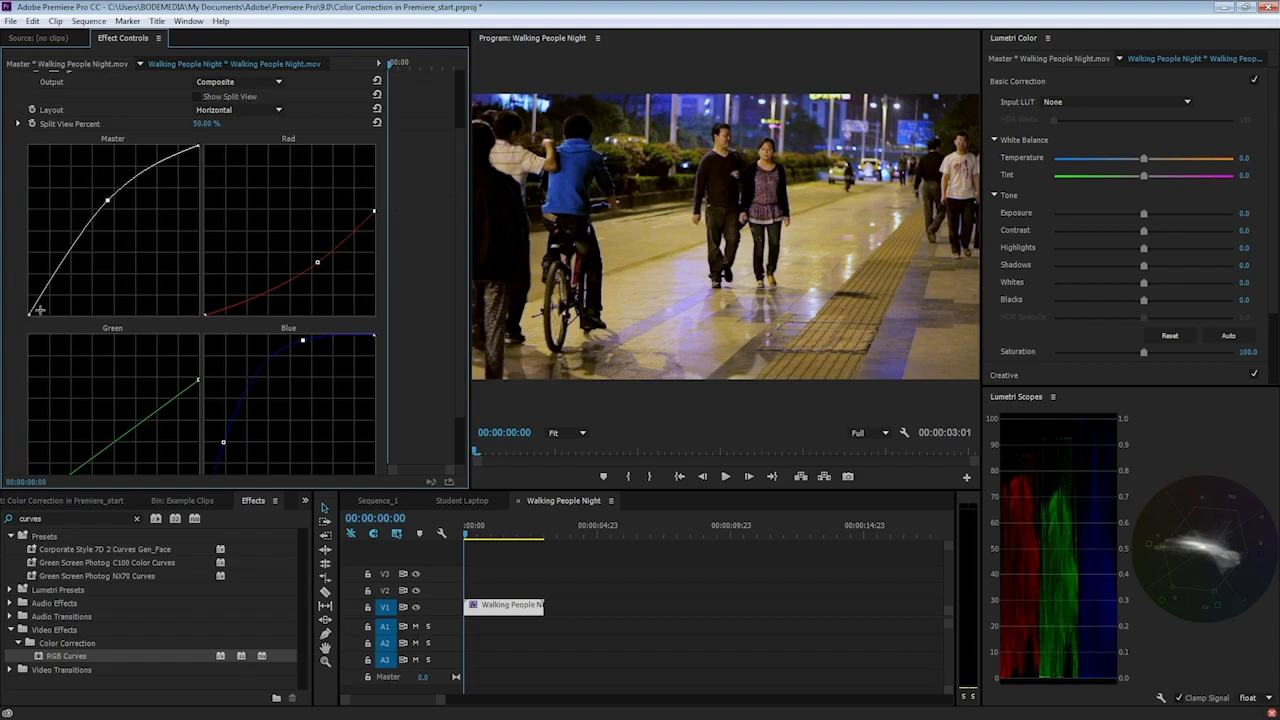
{"action": "left_click_drag", "start_coordinate": [31, 313], "coordinate": [15, 301]}
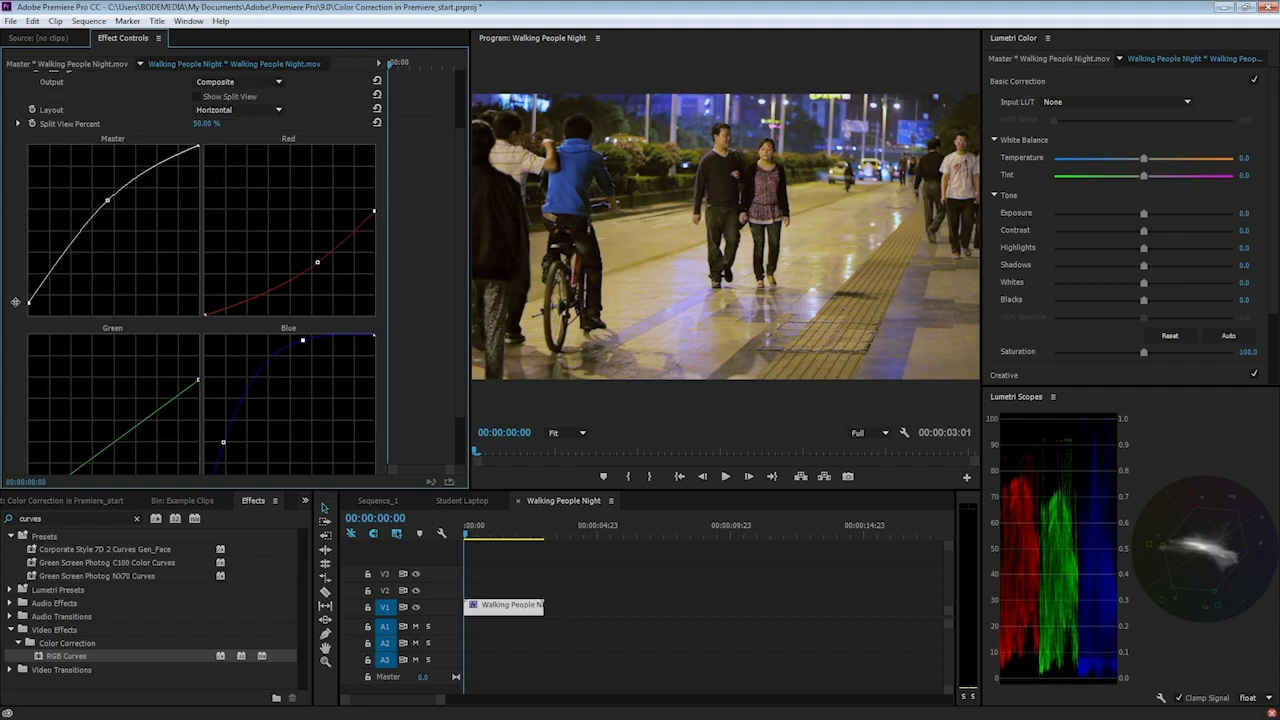
{"action": "scroll", "coordinate": [60, 152], "scroll_direction": "up", "scroll_amount": 2}
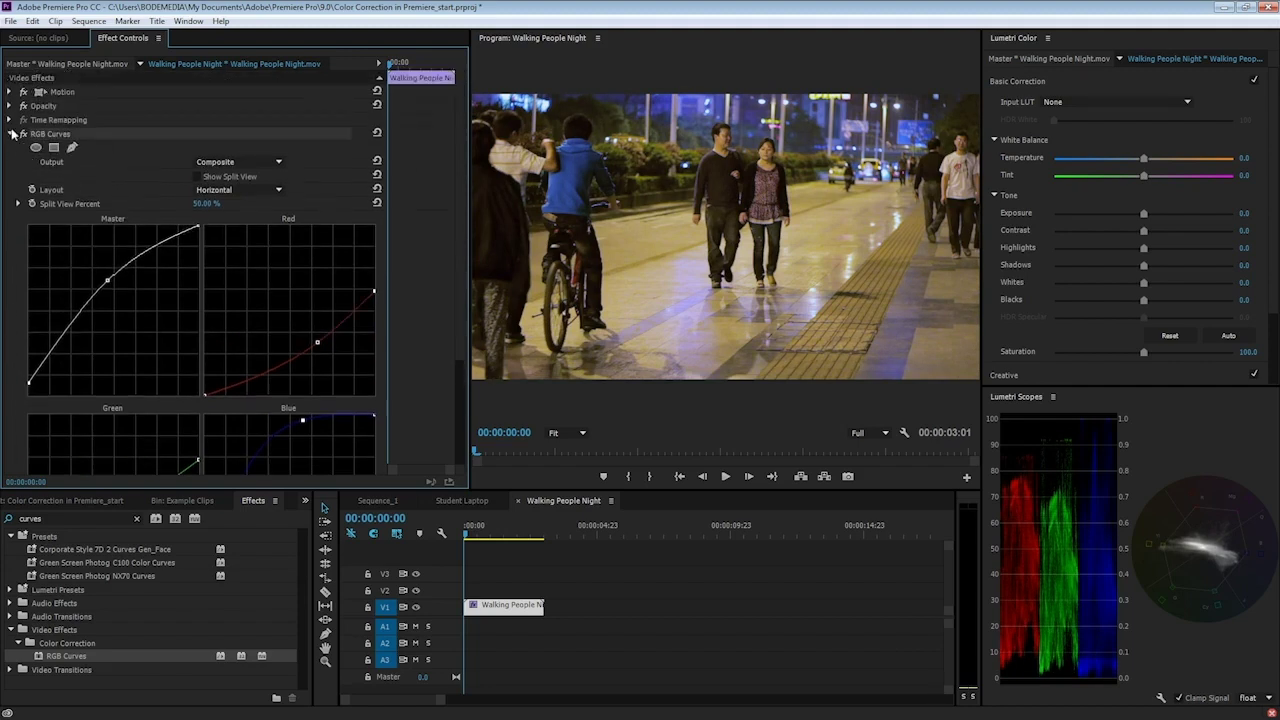
{"action": "left_click", "coordinate": [11, 134]}
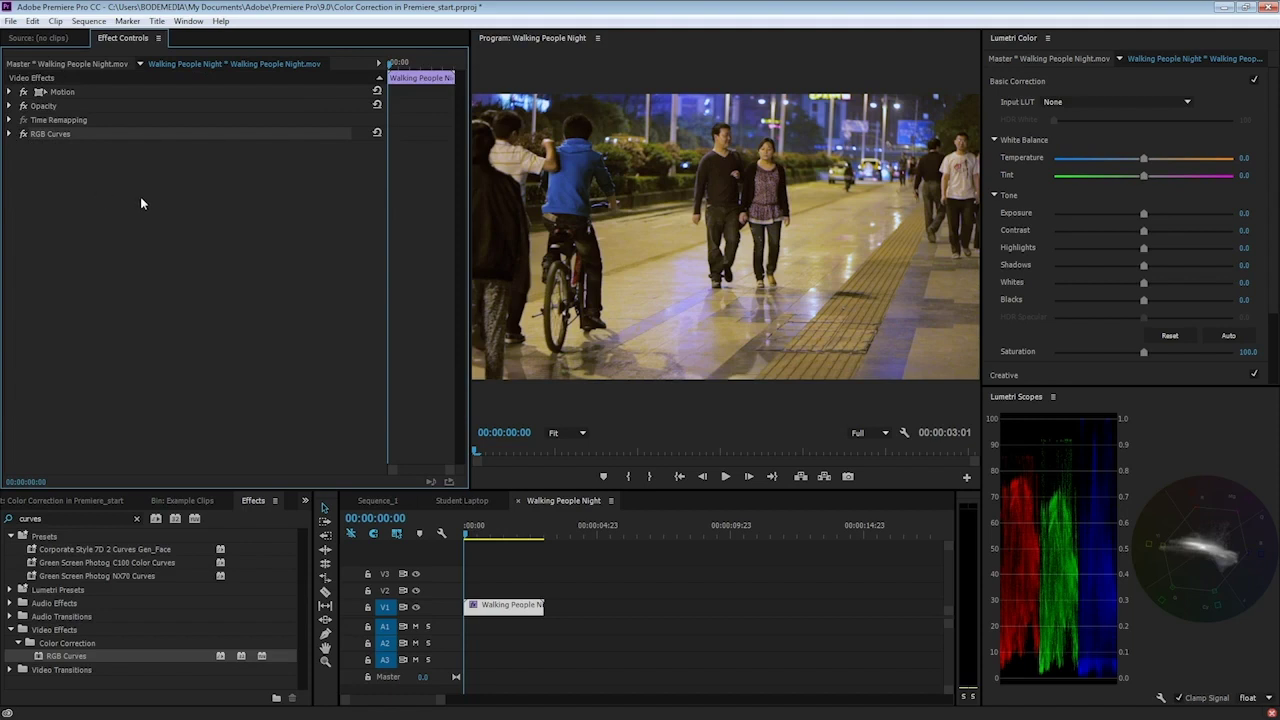
{"action": "left_click", "coordinate": [9, 133]}
{"action": "scroll", "coordinate": [200, 285], "scroll_direction": "down", "scroll_amount": 2}
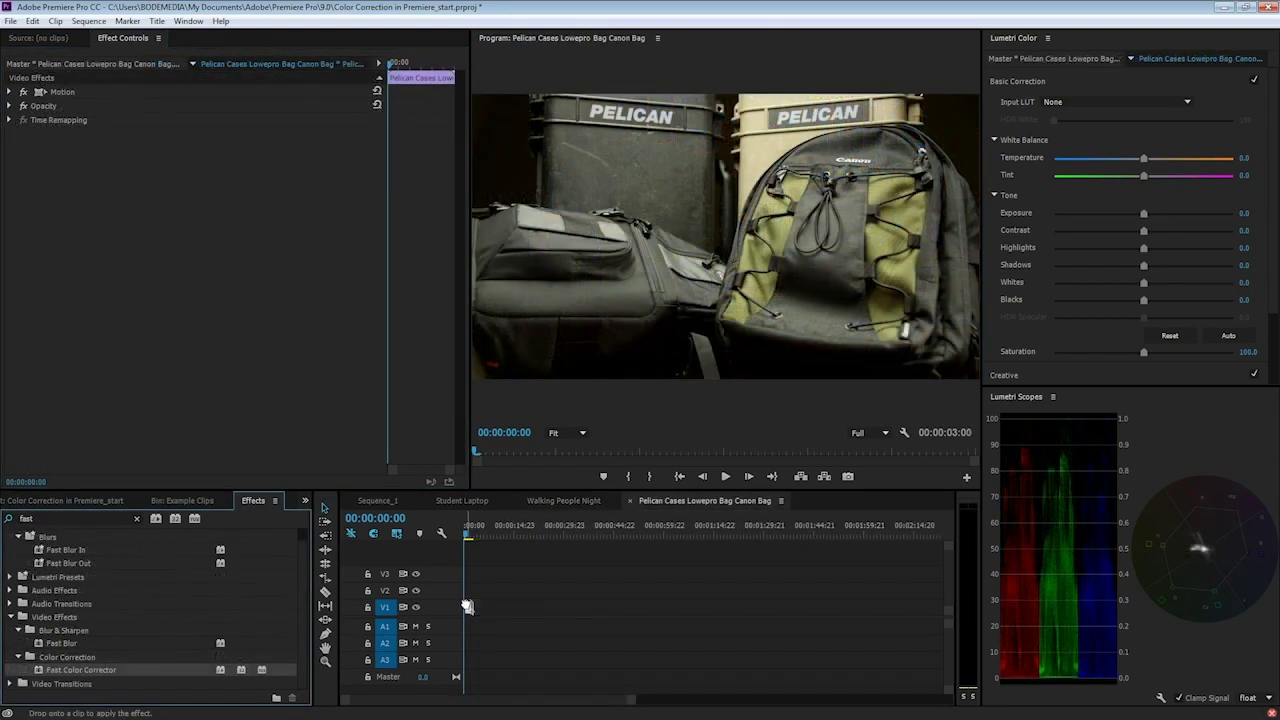
Apply Fast Color Corrector to the Pelican Cases bag clip and shift its hue balance slightly toward violet-blue
{"action": "left_click", "coordinate": [470, 535]}
{"action": "key", "text": "space"}
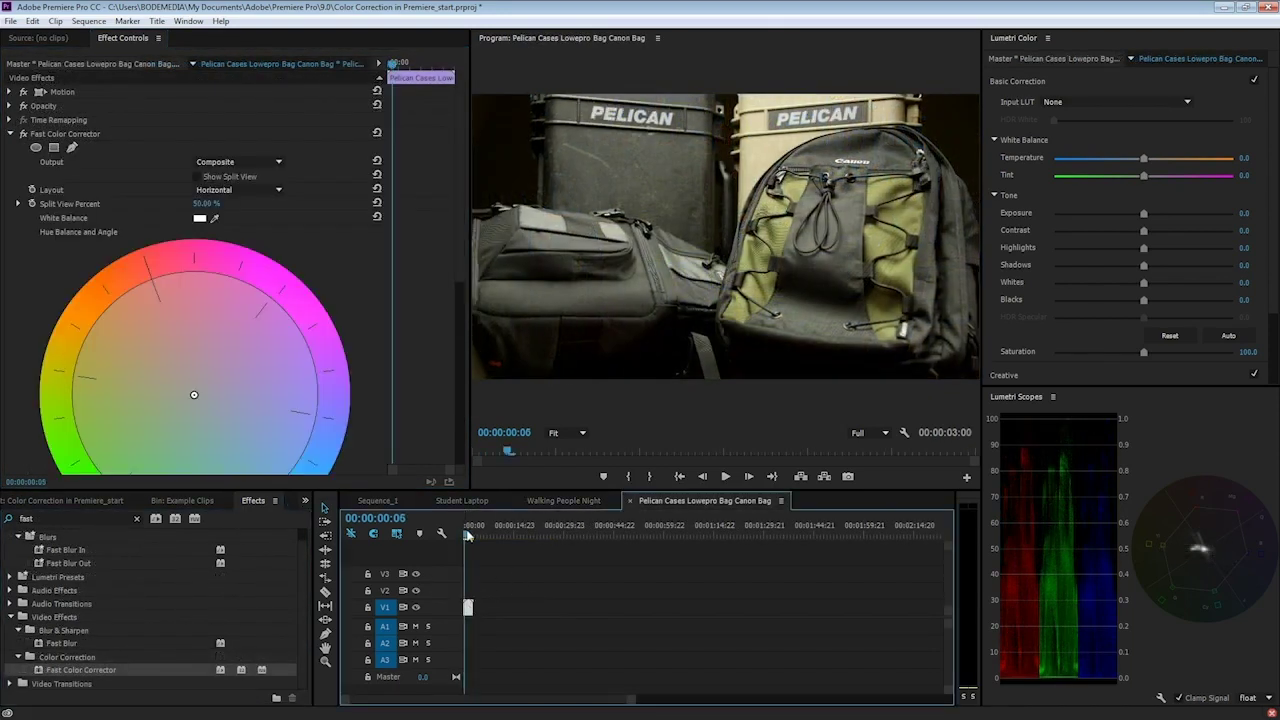
{"action": "scroll", "coordinate": [222, 325], "scroll_direction": "down", "scroll_amount": 2}
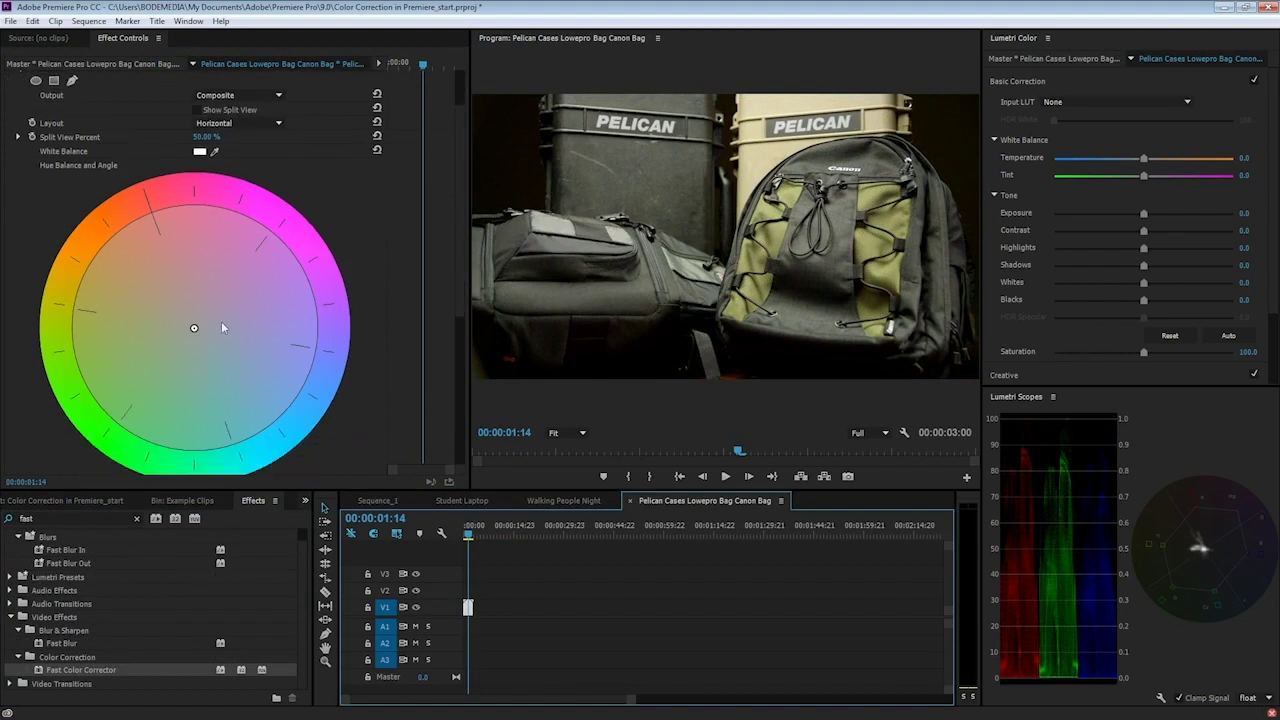
{"action": "mouse_move", "coordinate": [194, 328]}
{"action": "left_mouse_down"}
{"action": "mouse_move", "coordinate": [206, 314]}
{"action": "mouse_move", "coordinate": [212, 323]}
{"action": "left_mouse_up"}
{"action": "scroll", "coordinate": [168, 330], "scroll_direction": "down", "scroll_amount": 1}
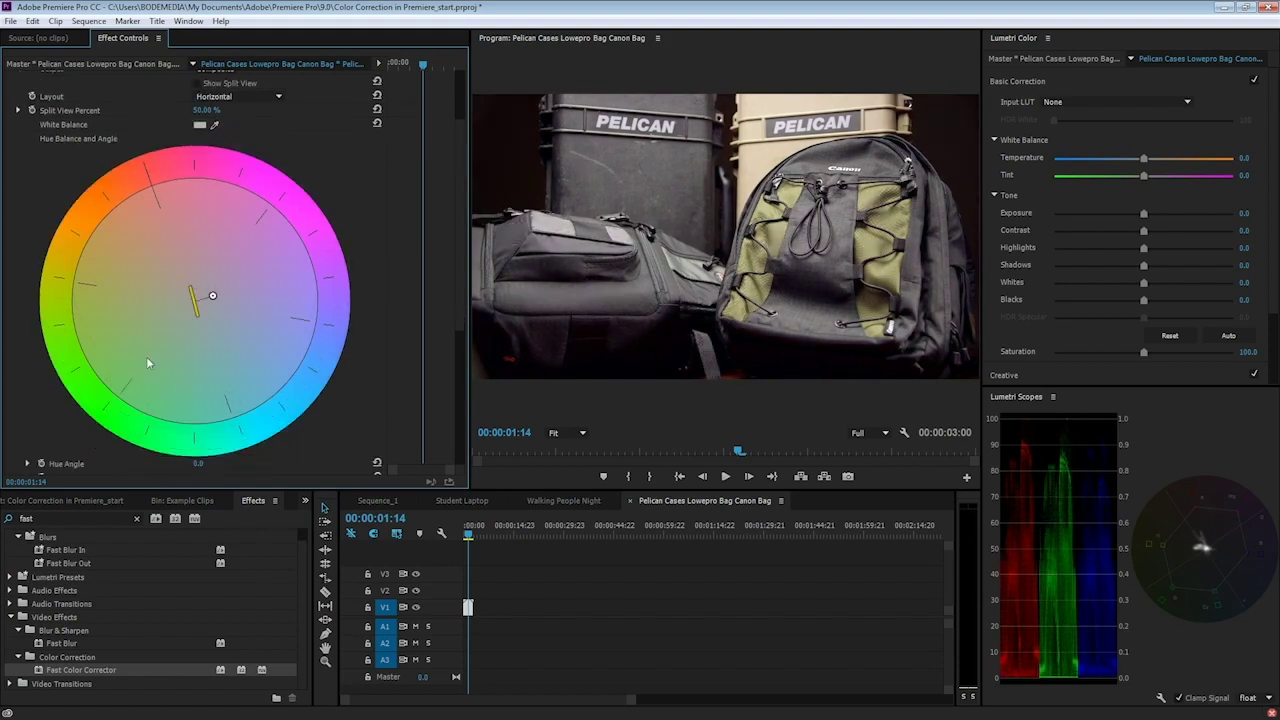
{"action": "scroll", "coordinate": [168, 330], "scroll_direction": "down", "scroll_amount": 6}
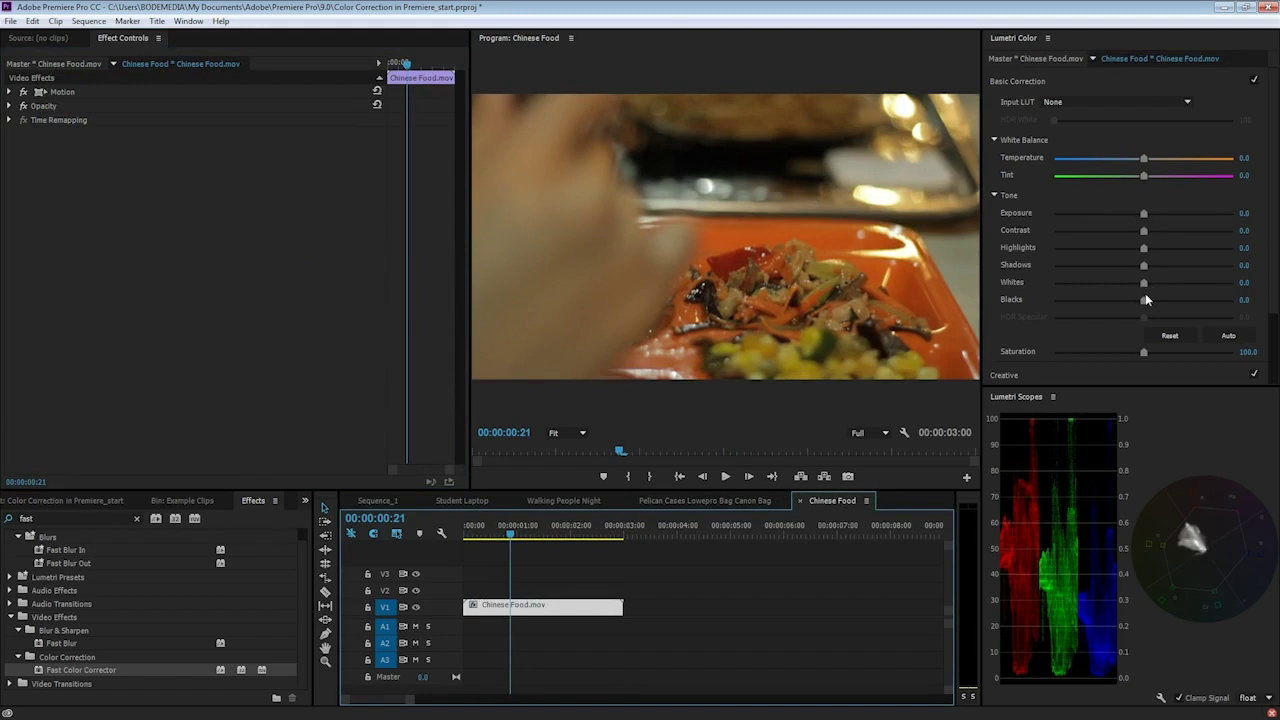
Adjust the Lumetri Blacks level of the Chinese Food clip
{"action": "left_click_drag", "start_coordinate": [1145, 300], "coordinate": [1149, 303]}
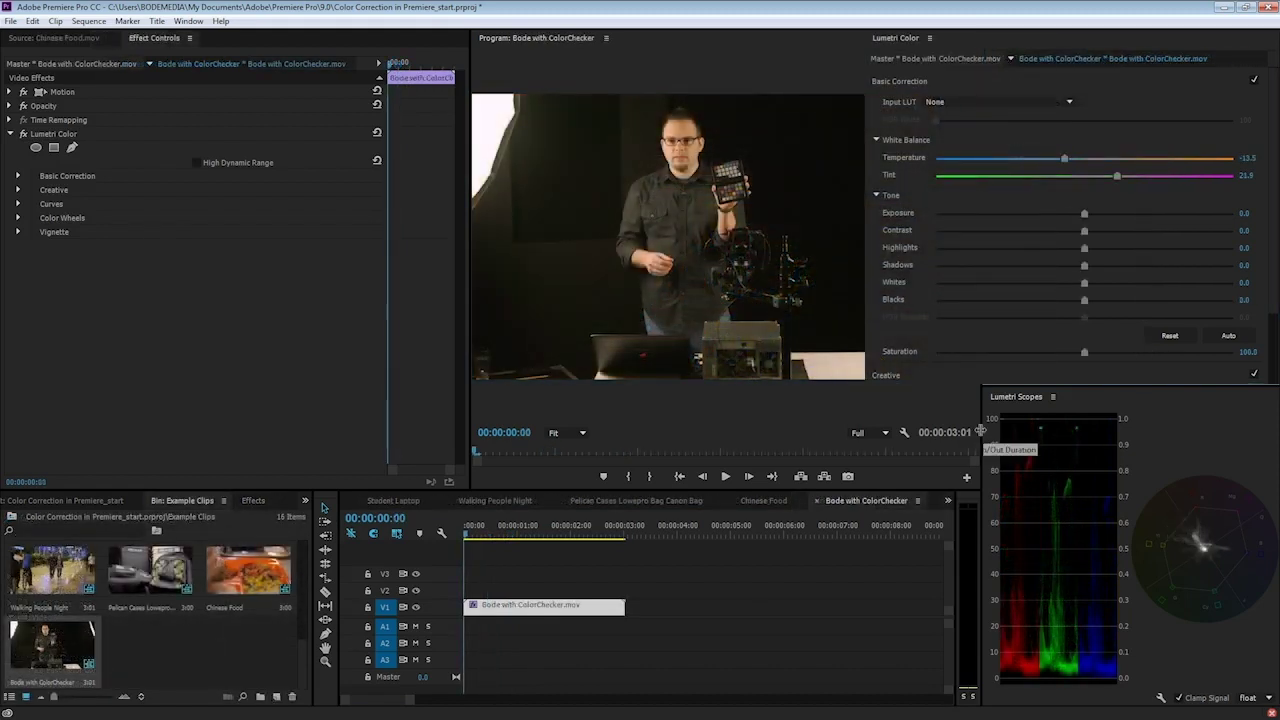
Widen the Lumetri Scopes area and apply the Crop effect to the ColorChecker clip
{"action": "left_click_drag", "start_coordinate": [980, 431], "coordinate": [865, 431]}
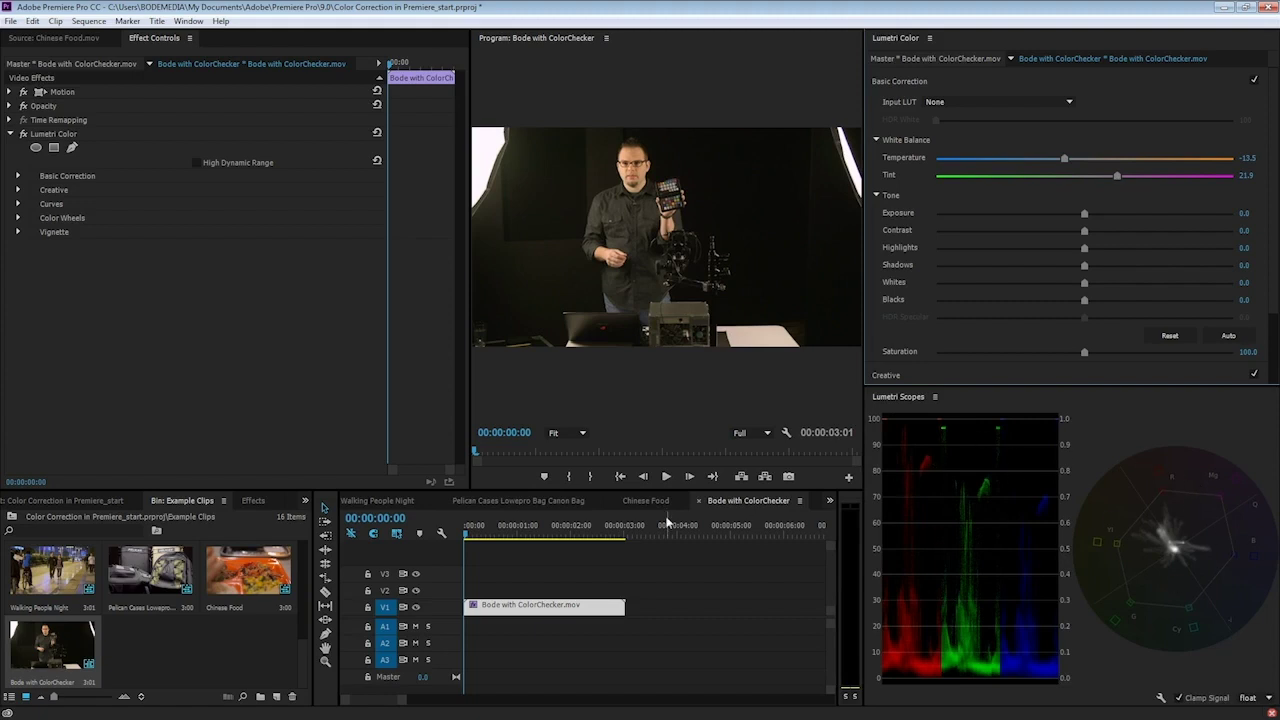
{"action": "left_click", "coordinate": [248, 501]}
{"action": "double_click", "coordinate": [24, 518]}
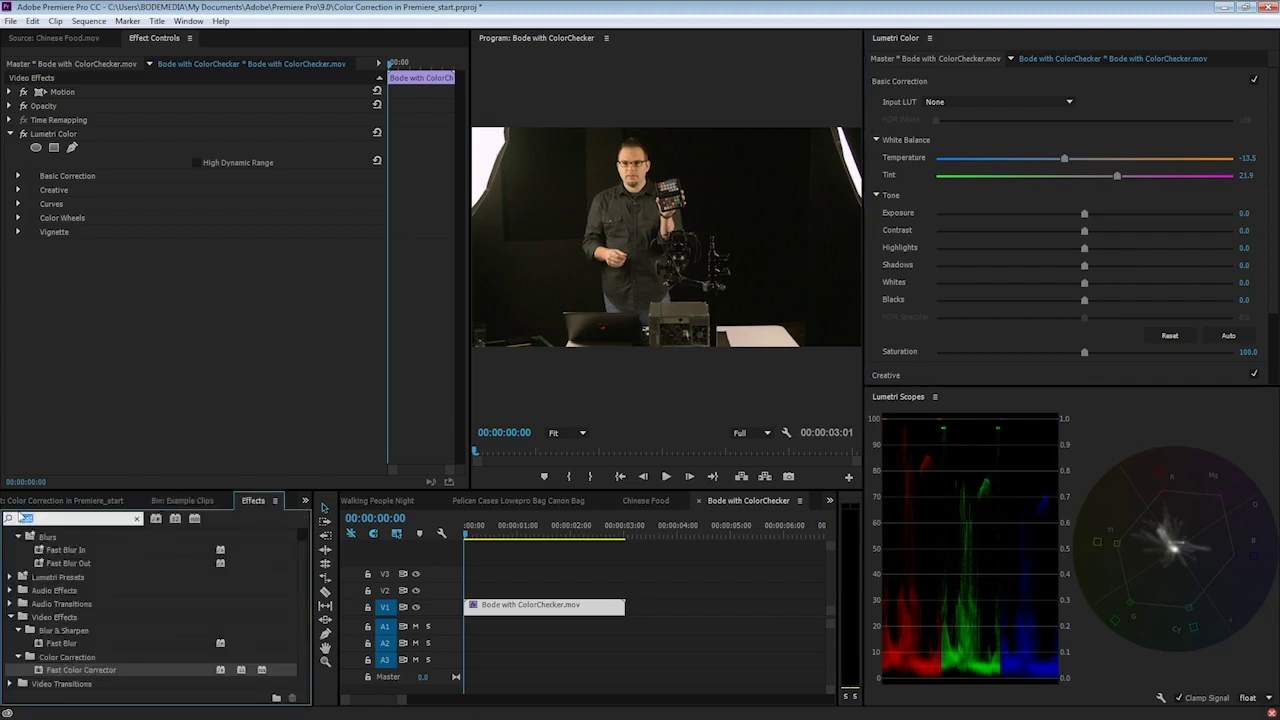
{"action": "type", "text": "crop"}
{"action": "left_click_drag", "start_coordinate": [54, 669], "coordinate": [130, 275]}
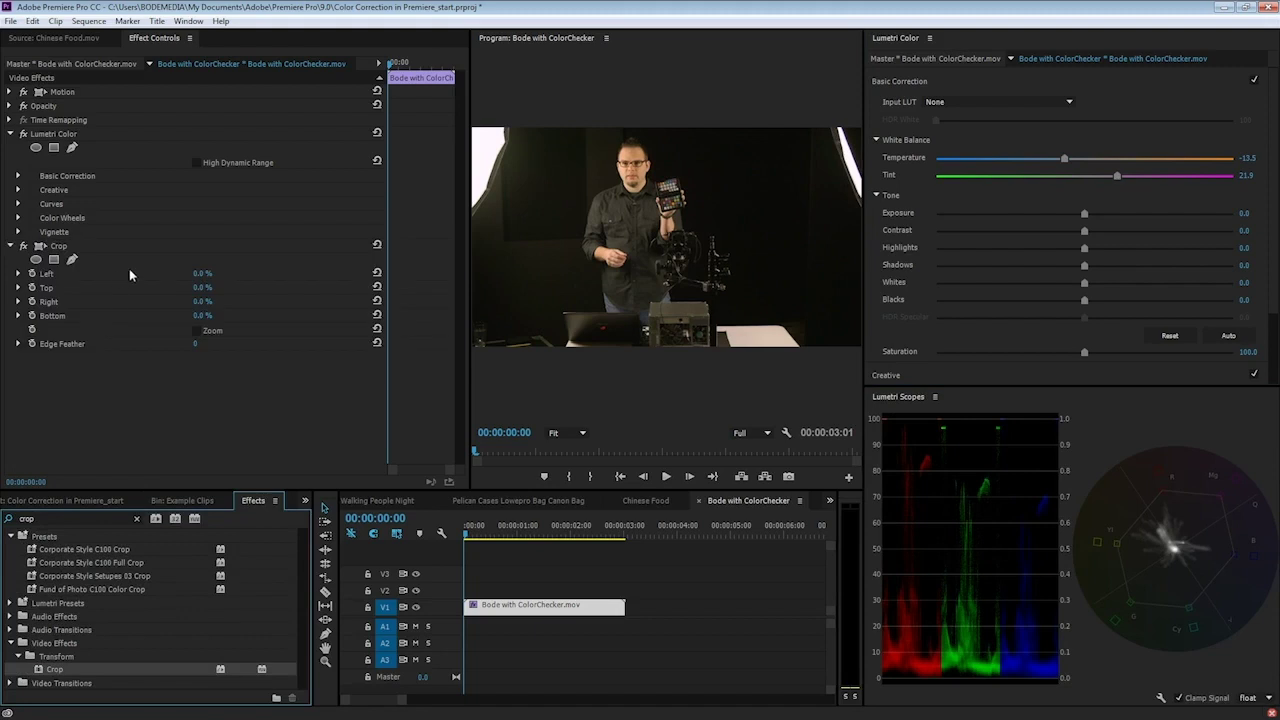
Crop the ColorChecker clip to the man's forehead with Left 38.7%, Top 11.6%, Right 56.5% and Bottom 85.7%, and enable Zoom
{"action": "left_click", "coordinate": [60, 246]}
{"action": "left_click_drag", "start_coordinate": [474, 238], "coordinate": [626, 238]}
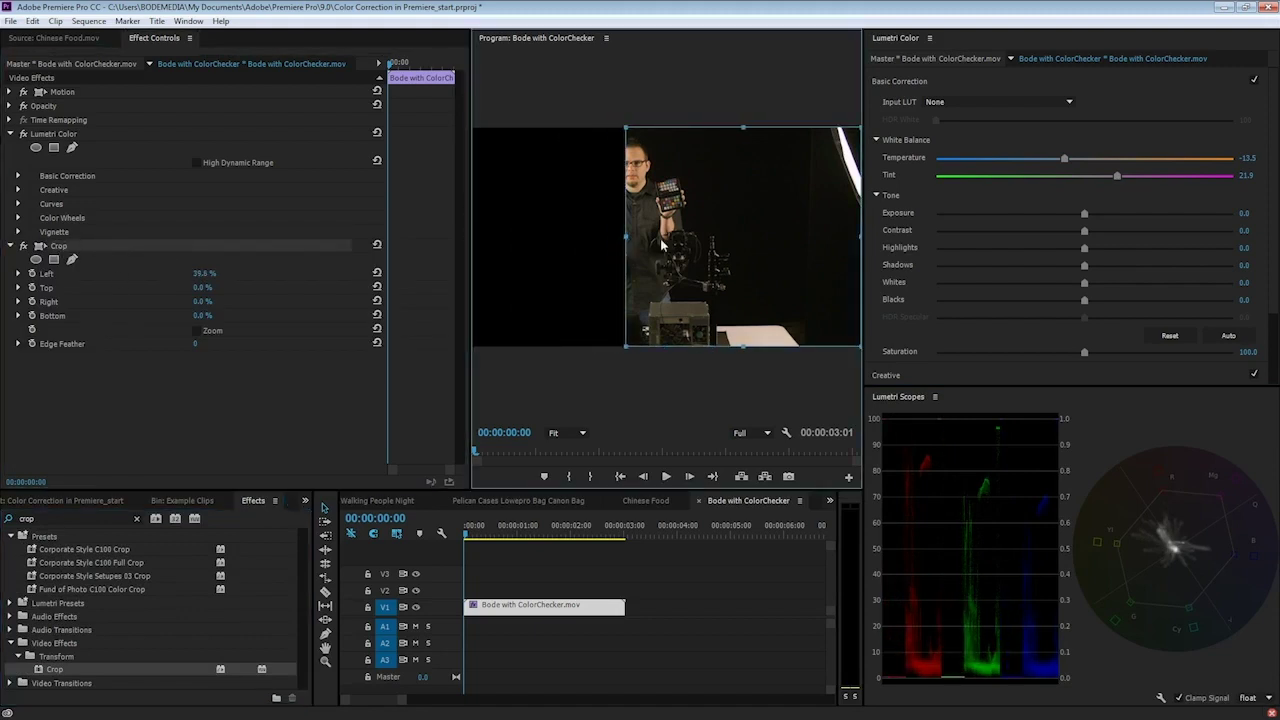
{"action": "left_click_drag", "start_coordinate": [860, 237], "coordinate": [642, 200]}
{"action": "left_click_drag", "start_coordinate": [632, 127], "coordinate": [630, 152]}
{"action": "left_click_drag", "start_coordinate": [628, 348], "coordinate": [631, 160]}
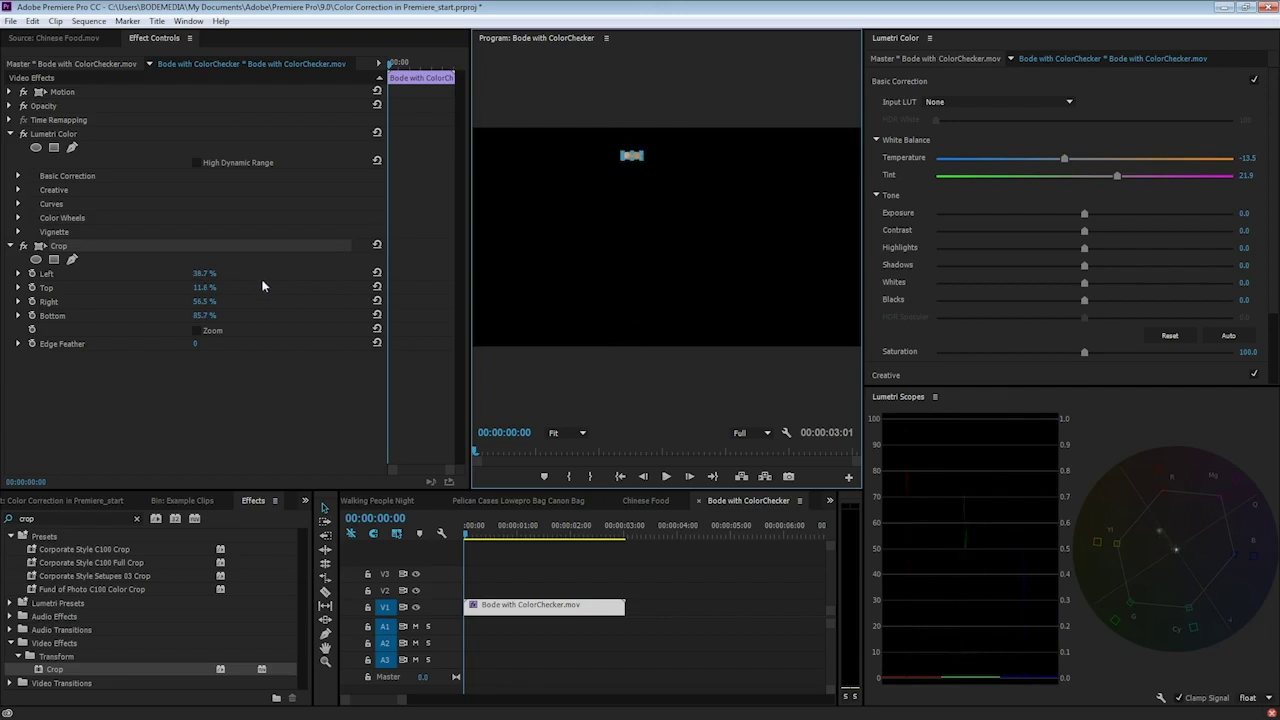
{"action": "left_click", "coordinate": [196, 330]}
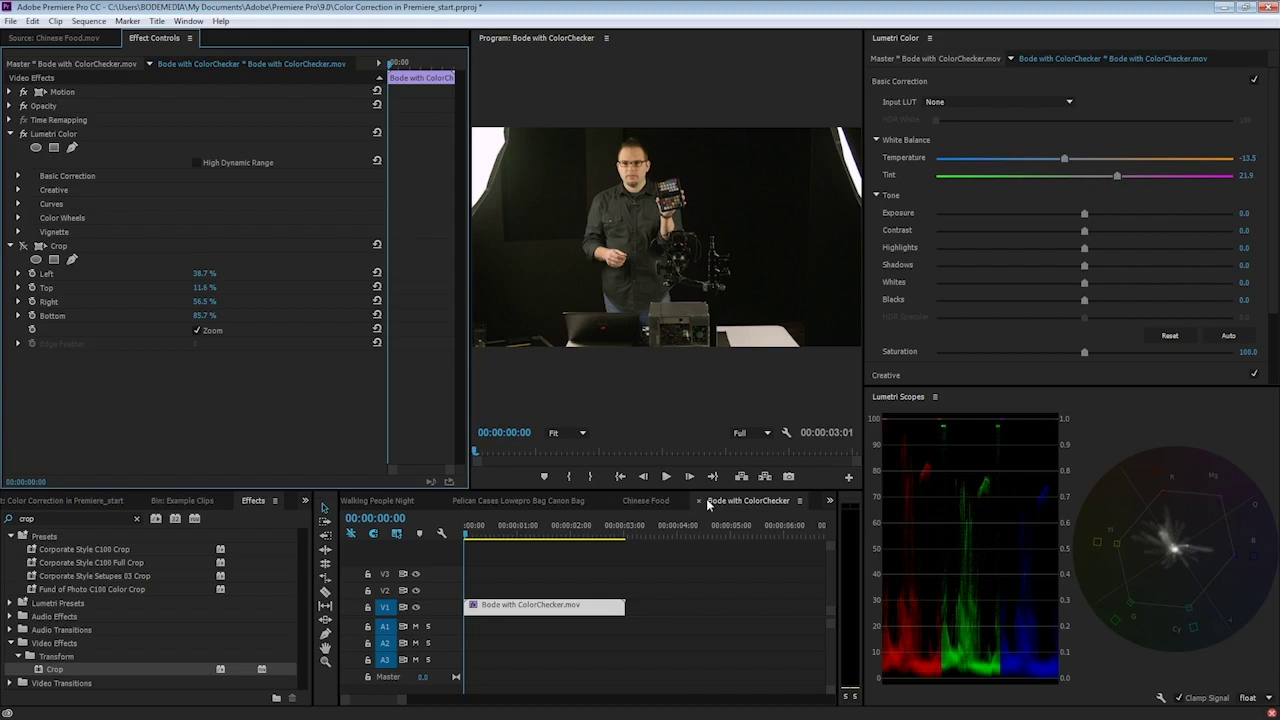
{"action": "left_click", "coordinate": [540, 402]}
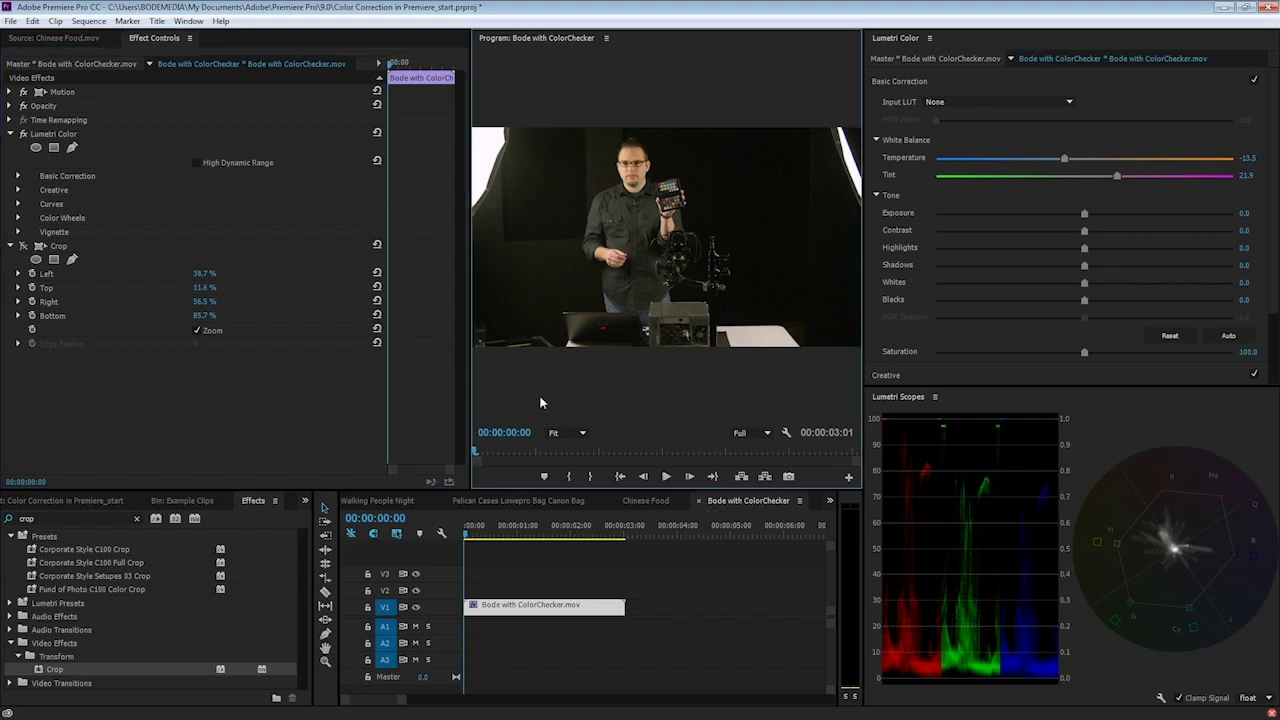